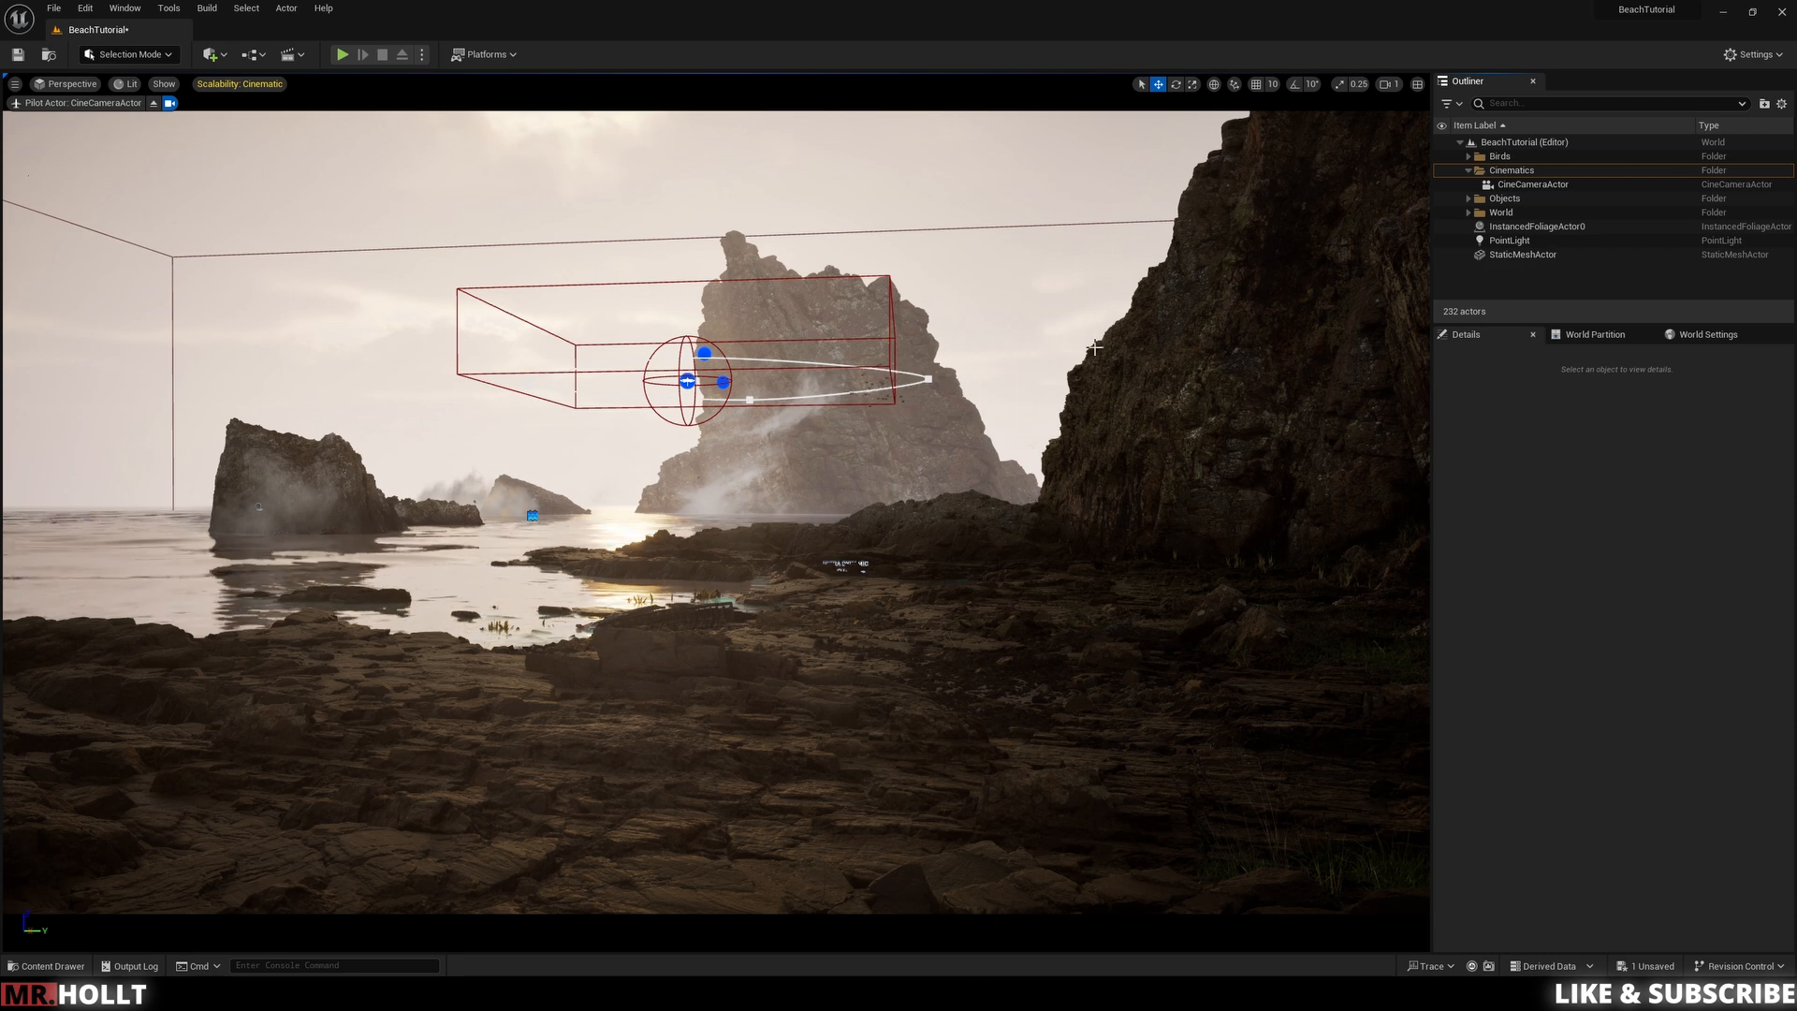
pyautogui.click(1532, 184)
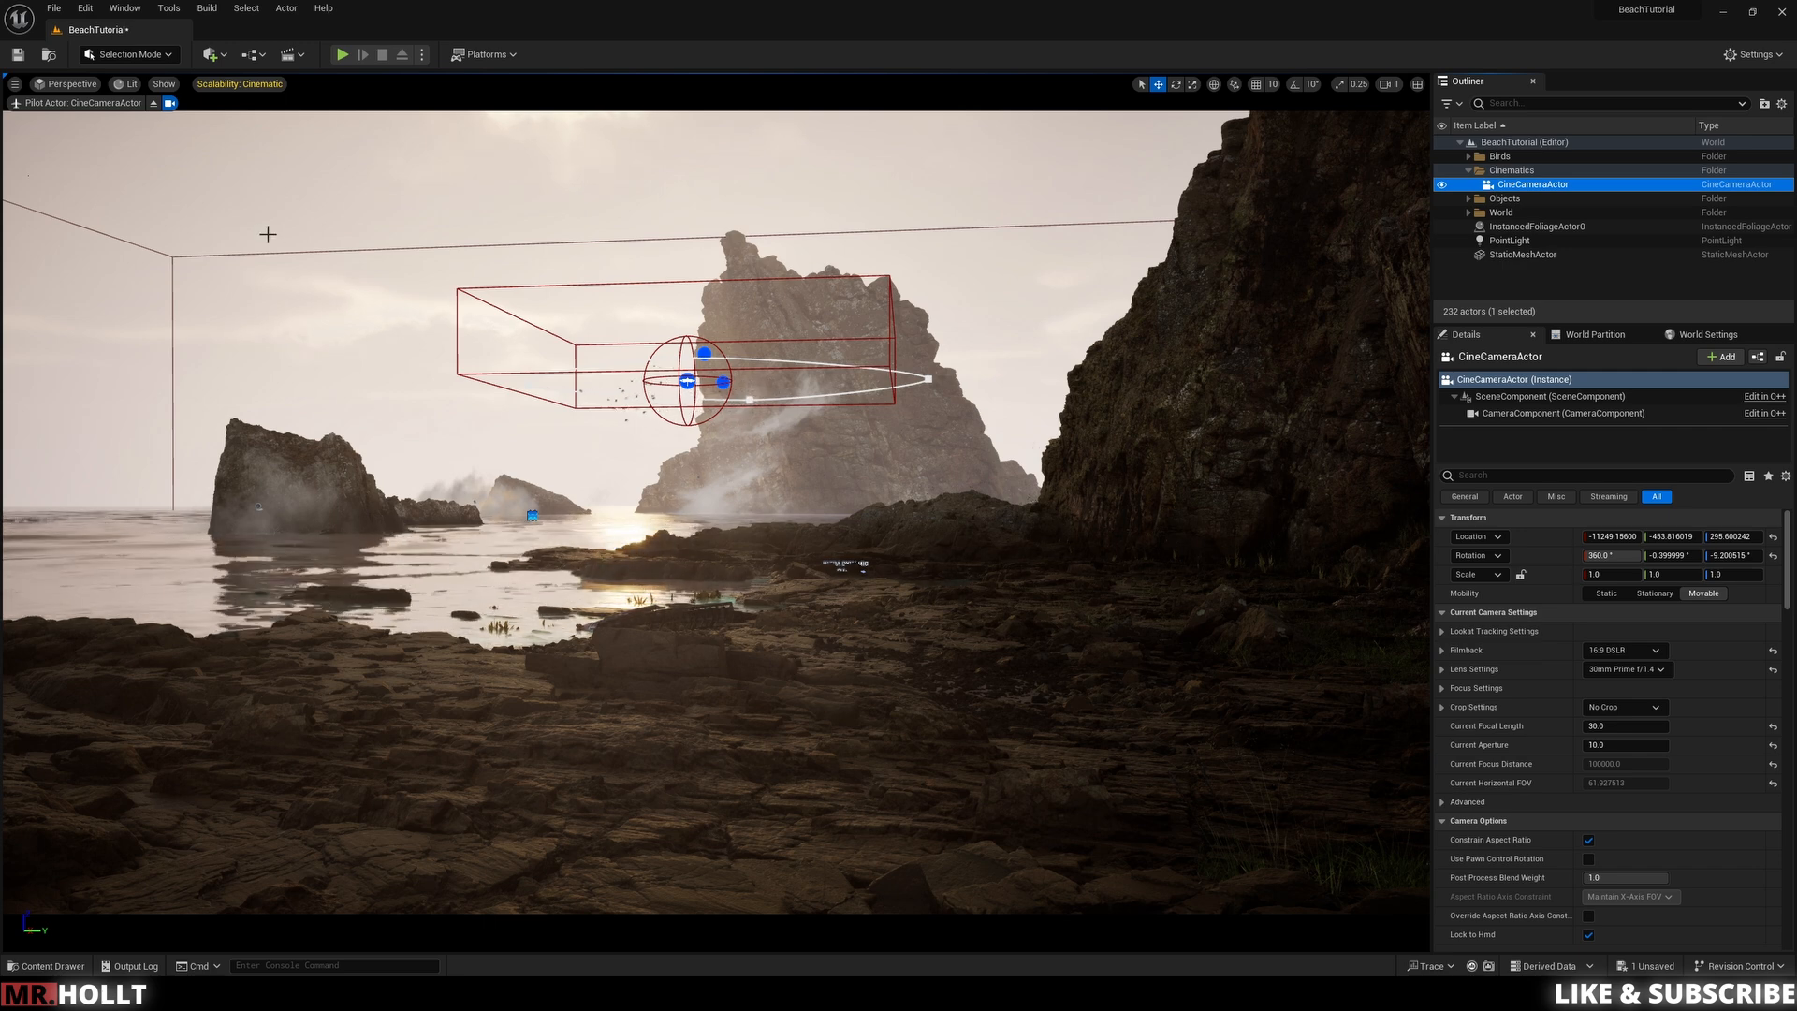
pyautogui.click(210, 56)
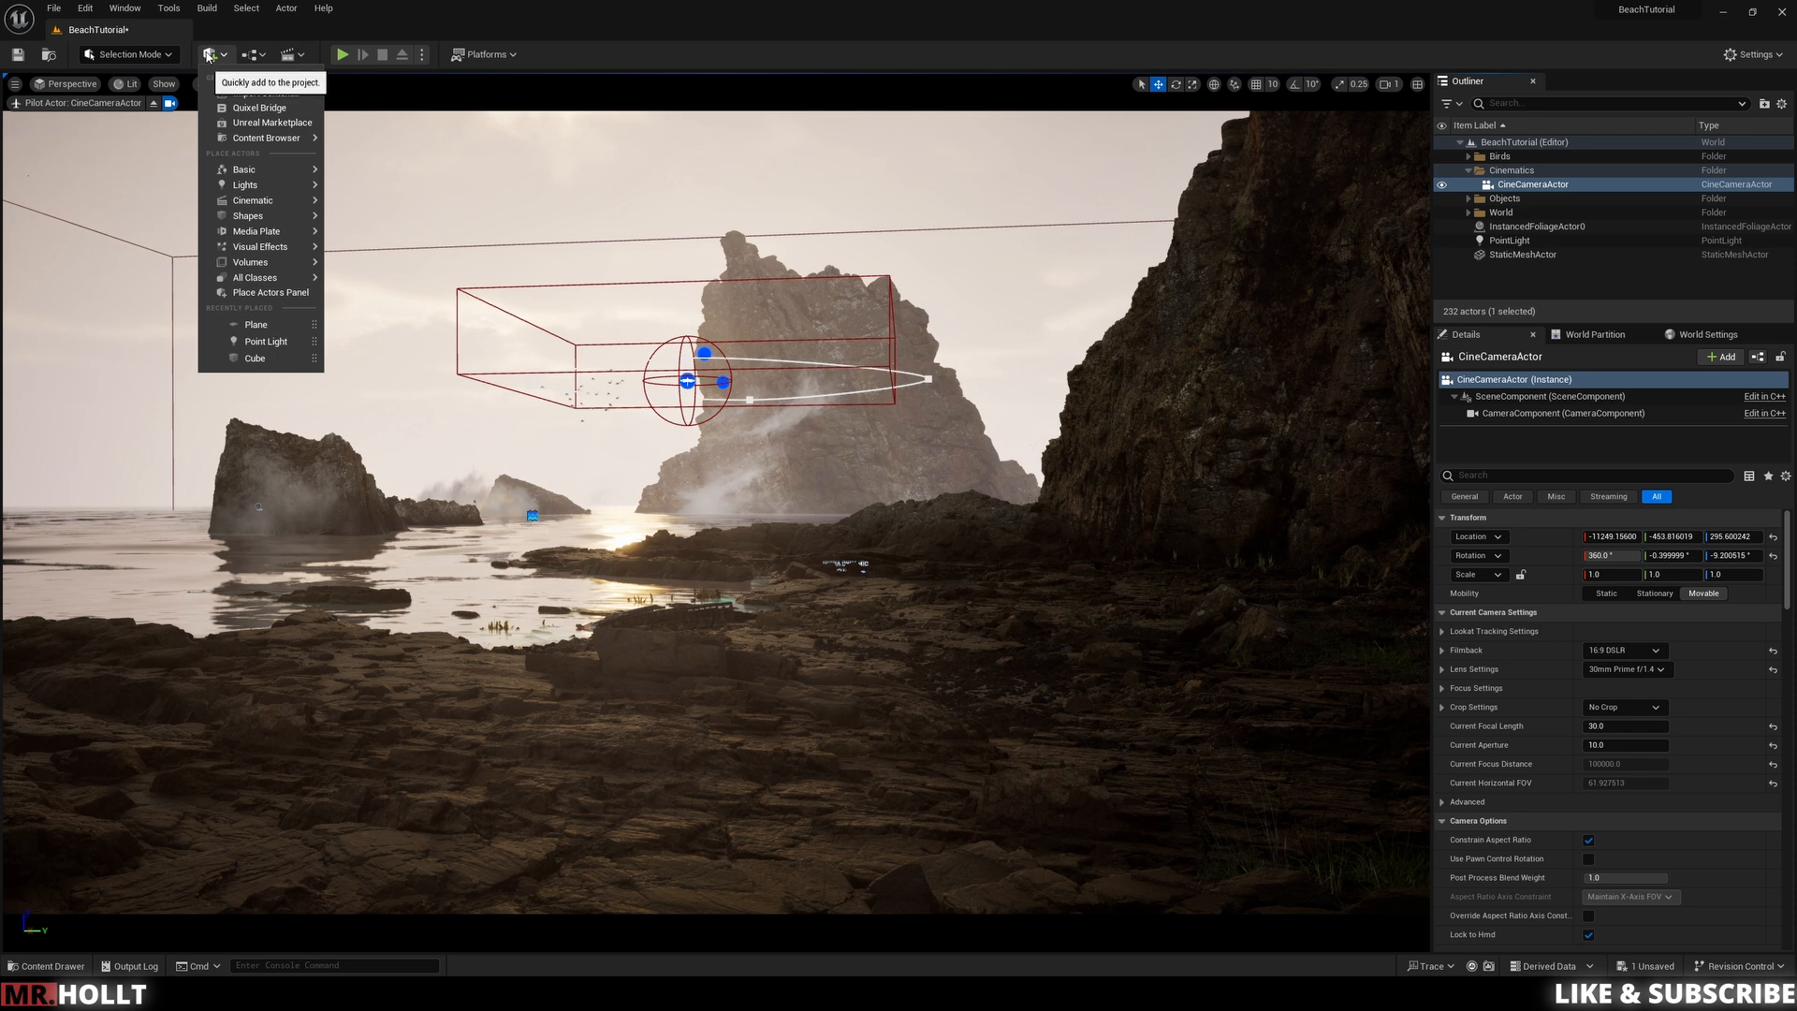
pyautogui.moveTo(255, 201)
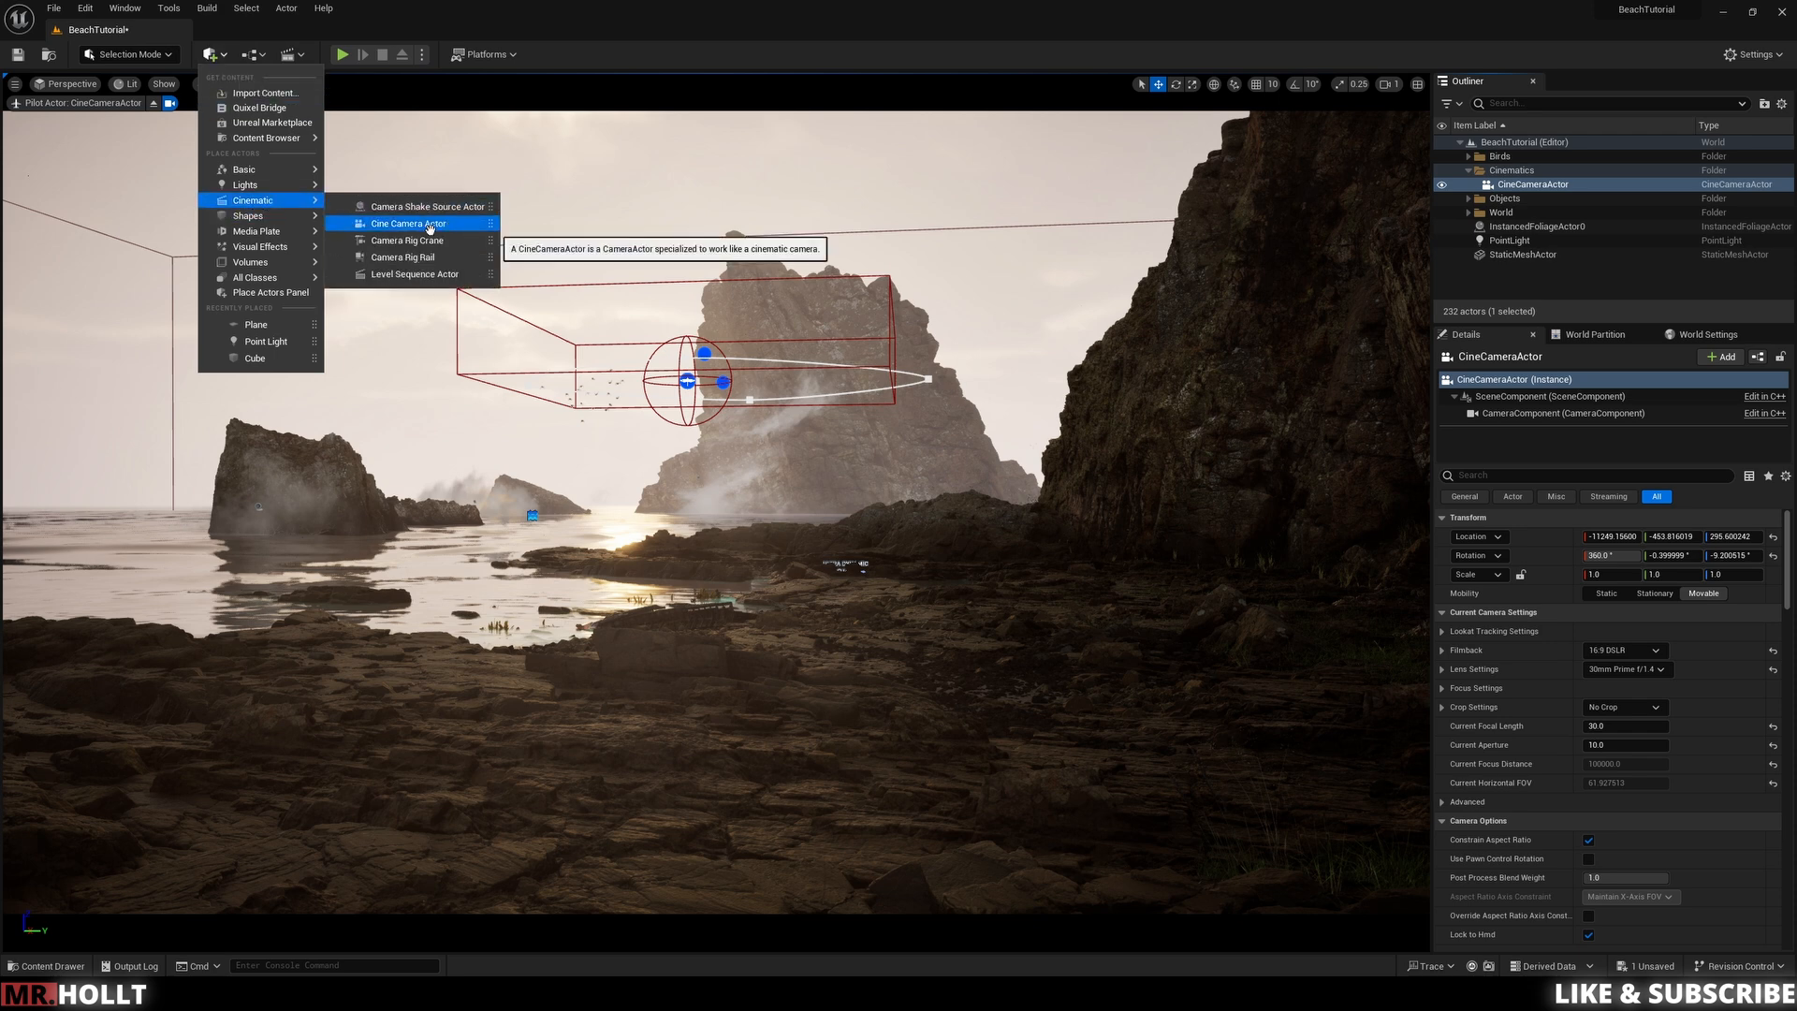
pyautogui.click(654, 680)
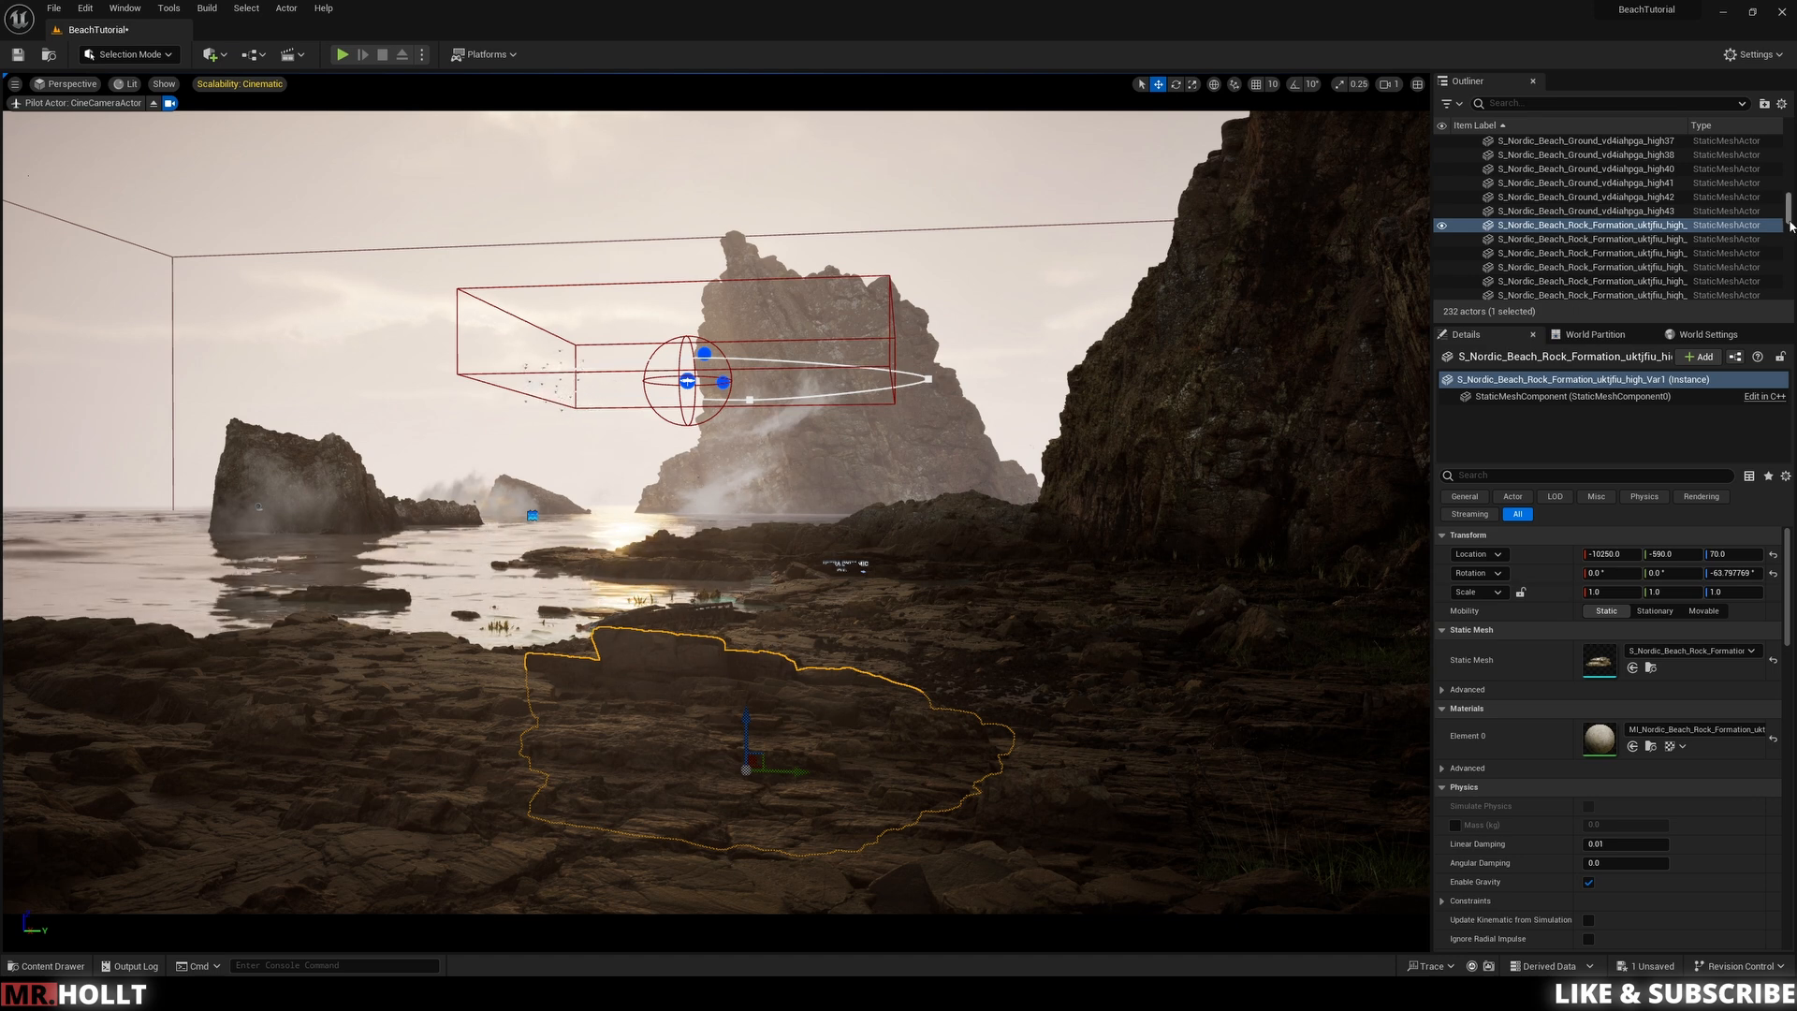
# Step: Stop piloting the CineCameraActor and pilot it again to view the scene through its lens
pyautogui.scroll(15, 1538, 192)
pyautogui.click(1535, 185)
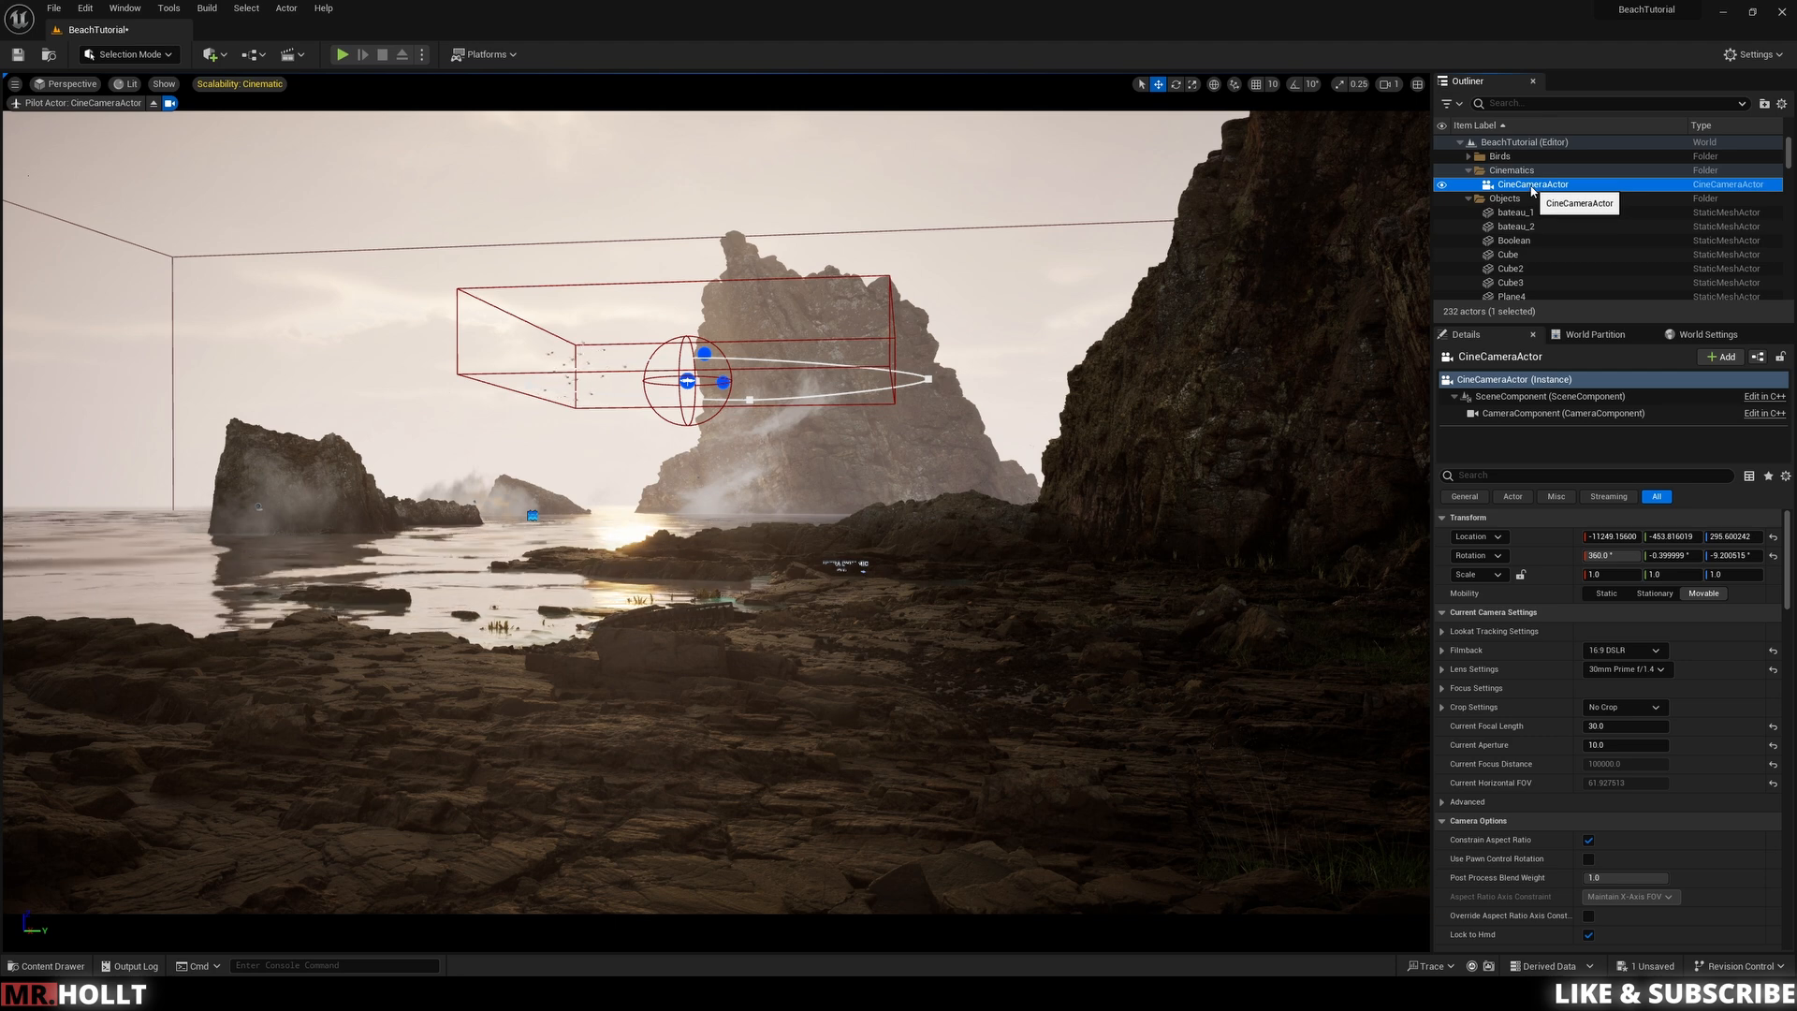
pyautogui.rightClick(1533, 187)
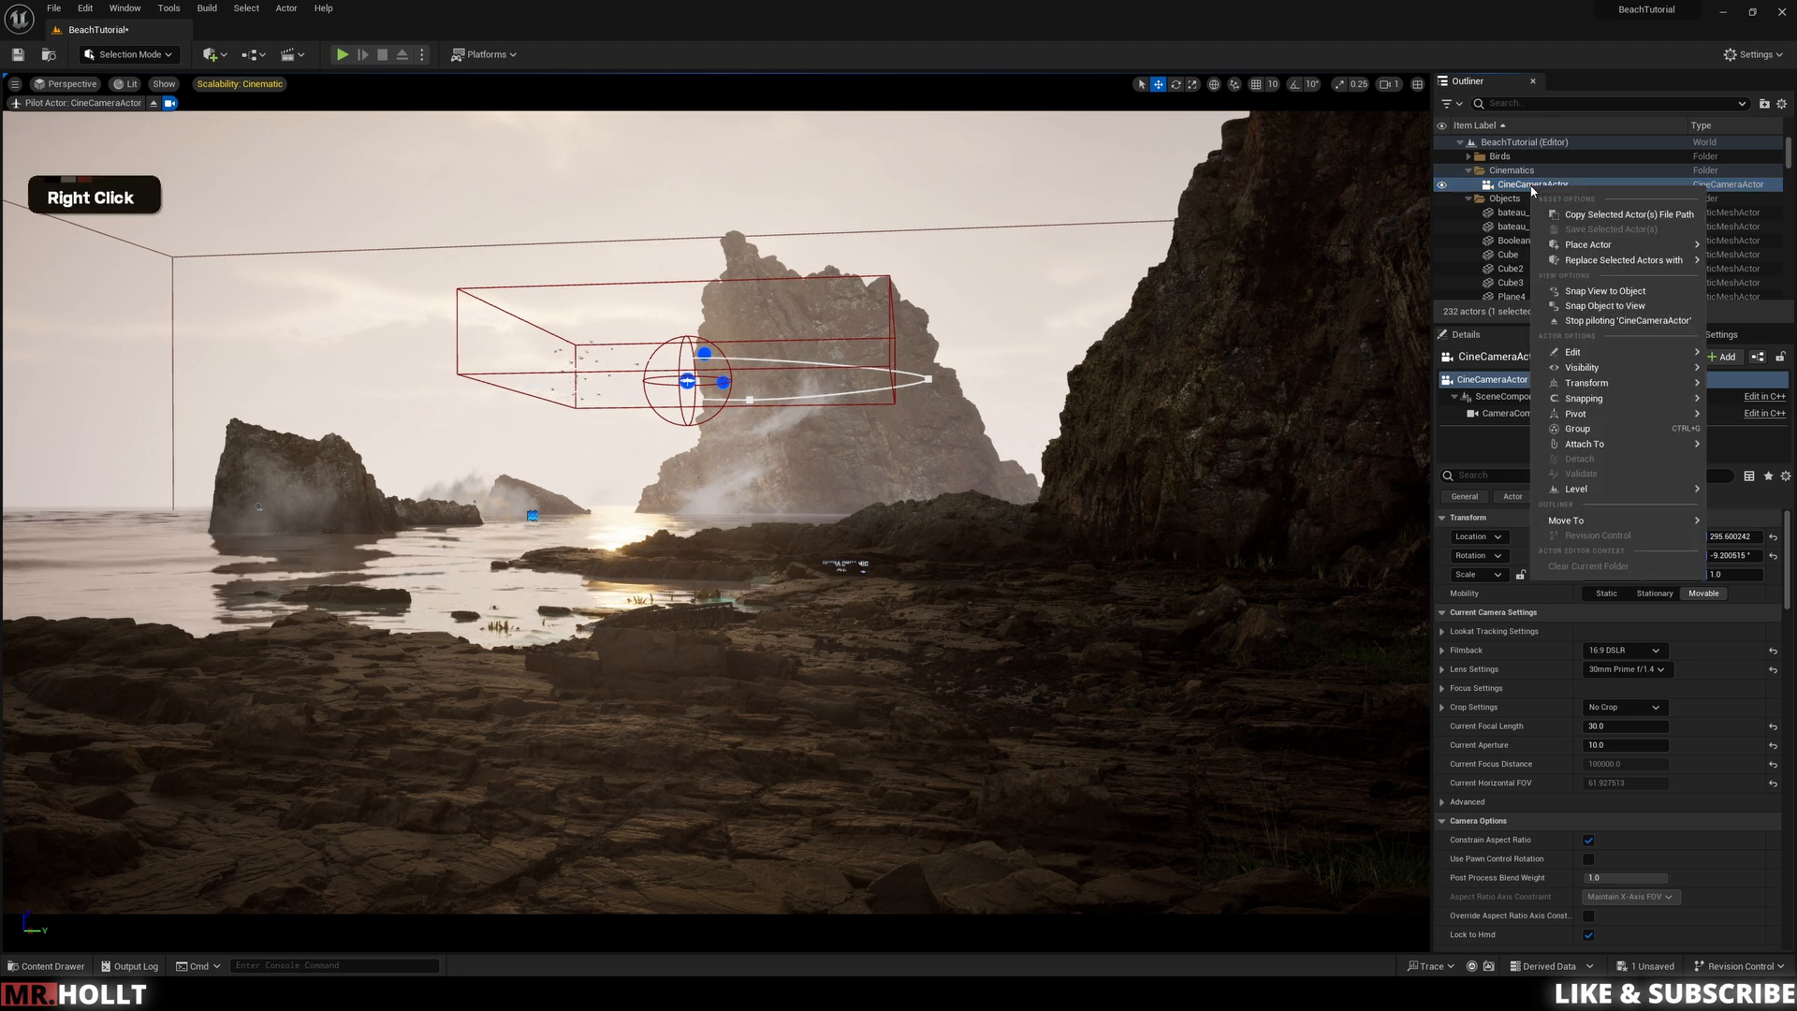
pyautogui.click(1591, 321)
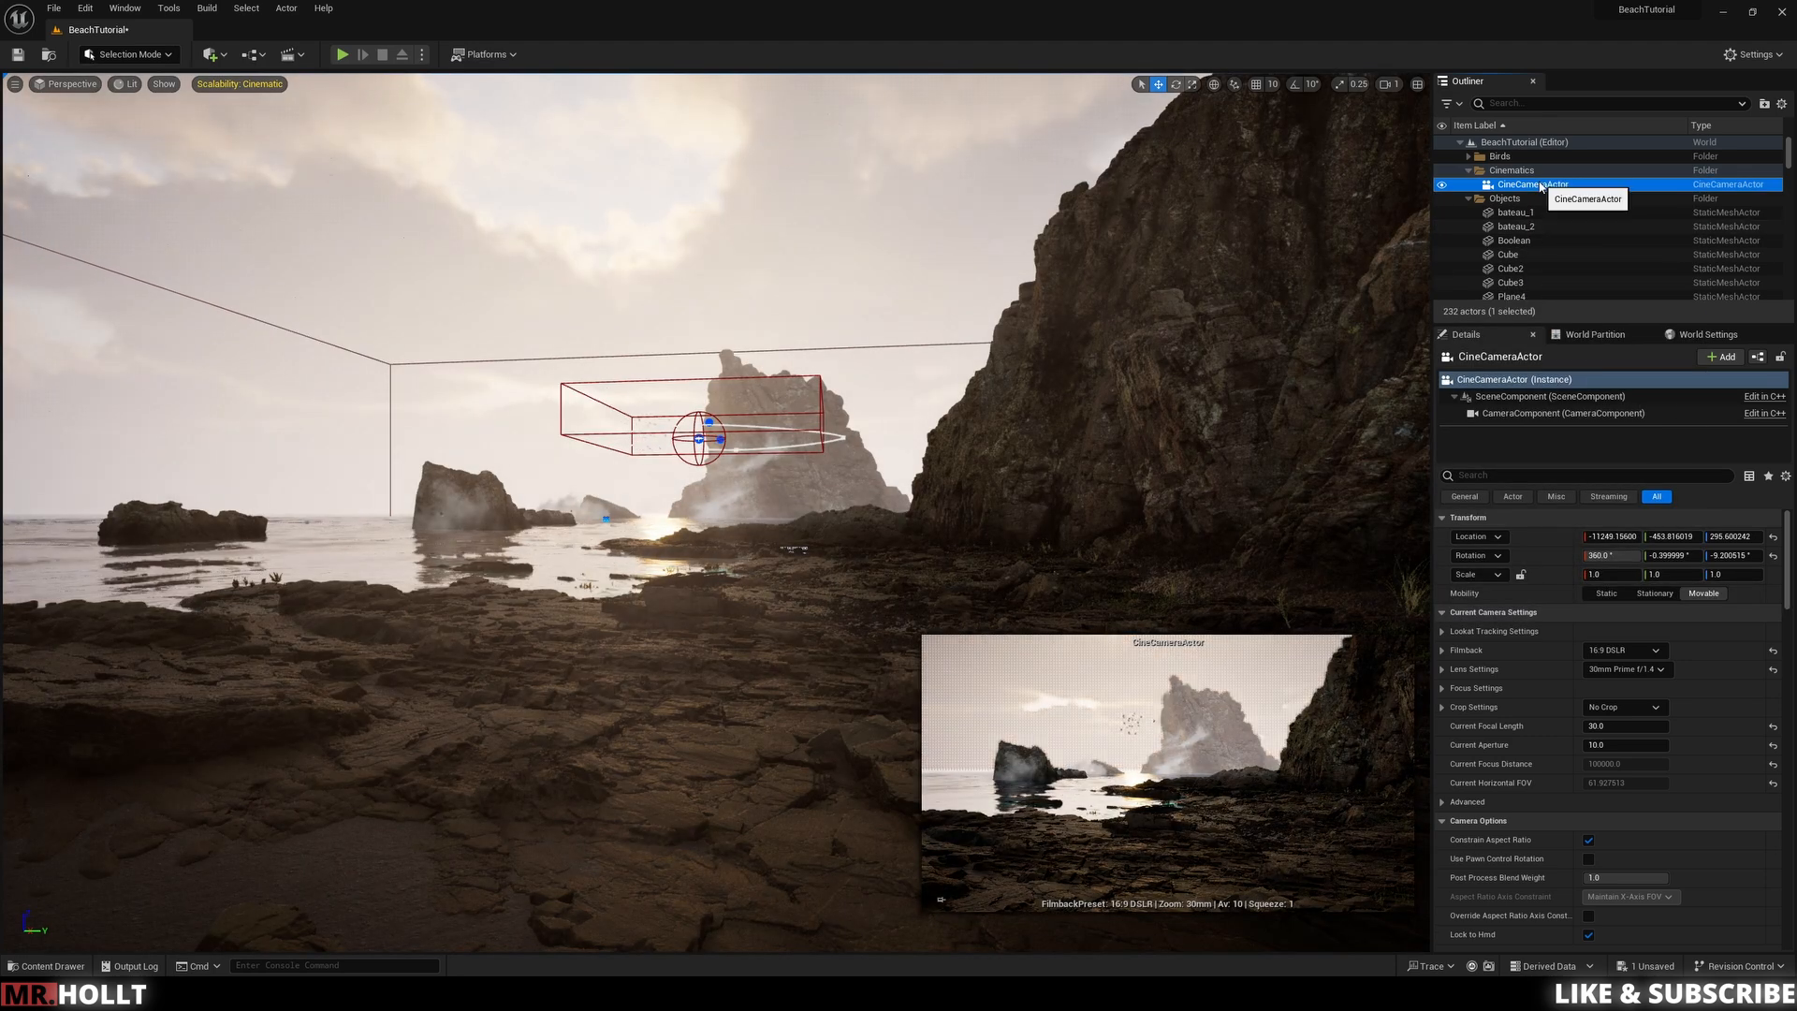
pyautogui.rightClick(1540, 186)
pyautogui.click(1578, 318)
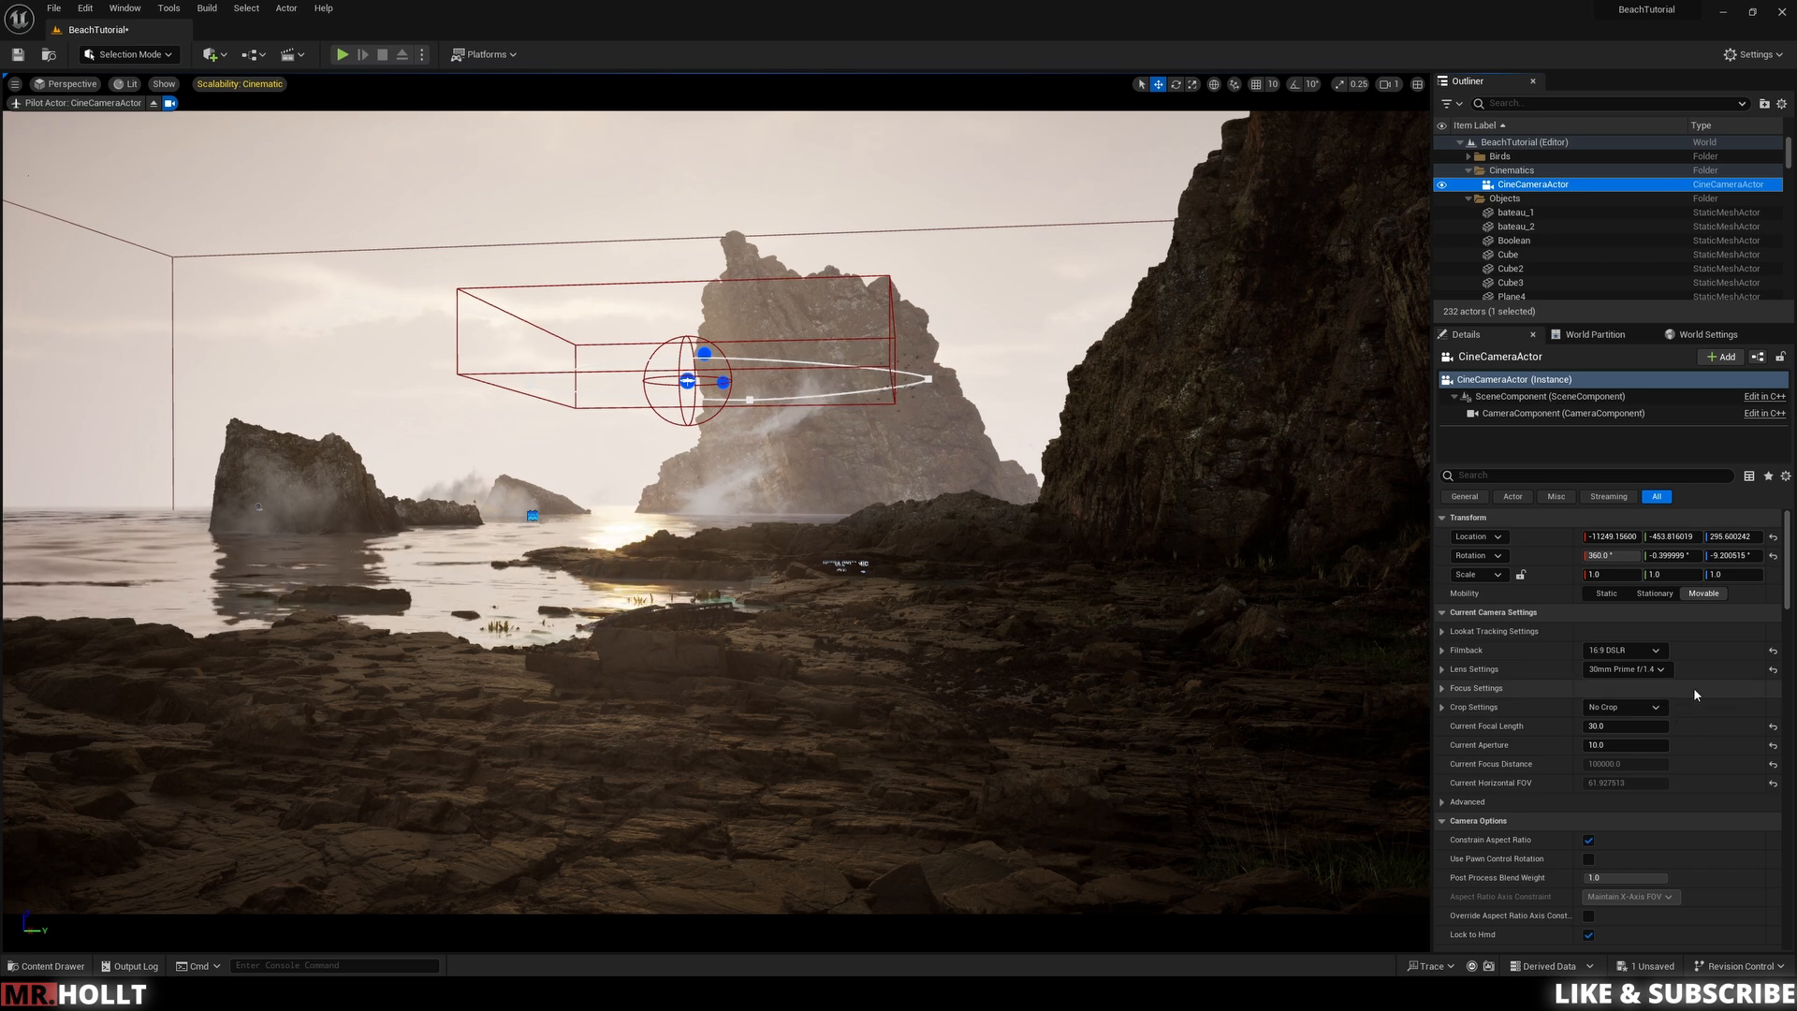
pyautogui.click(1545, 186)
pyautogui.doubleClick(1582, 185)
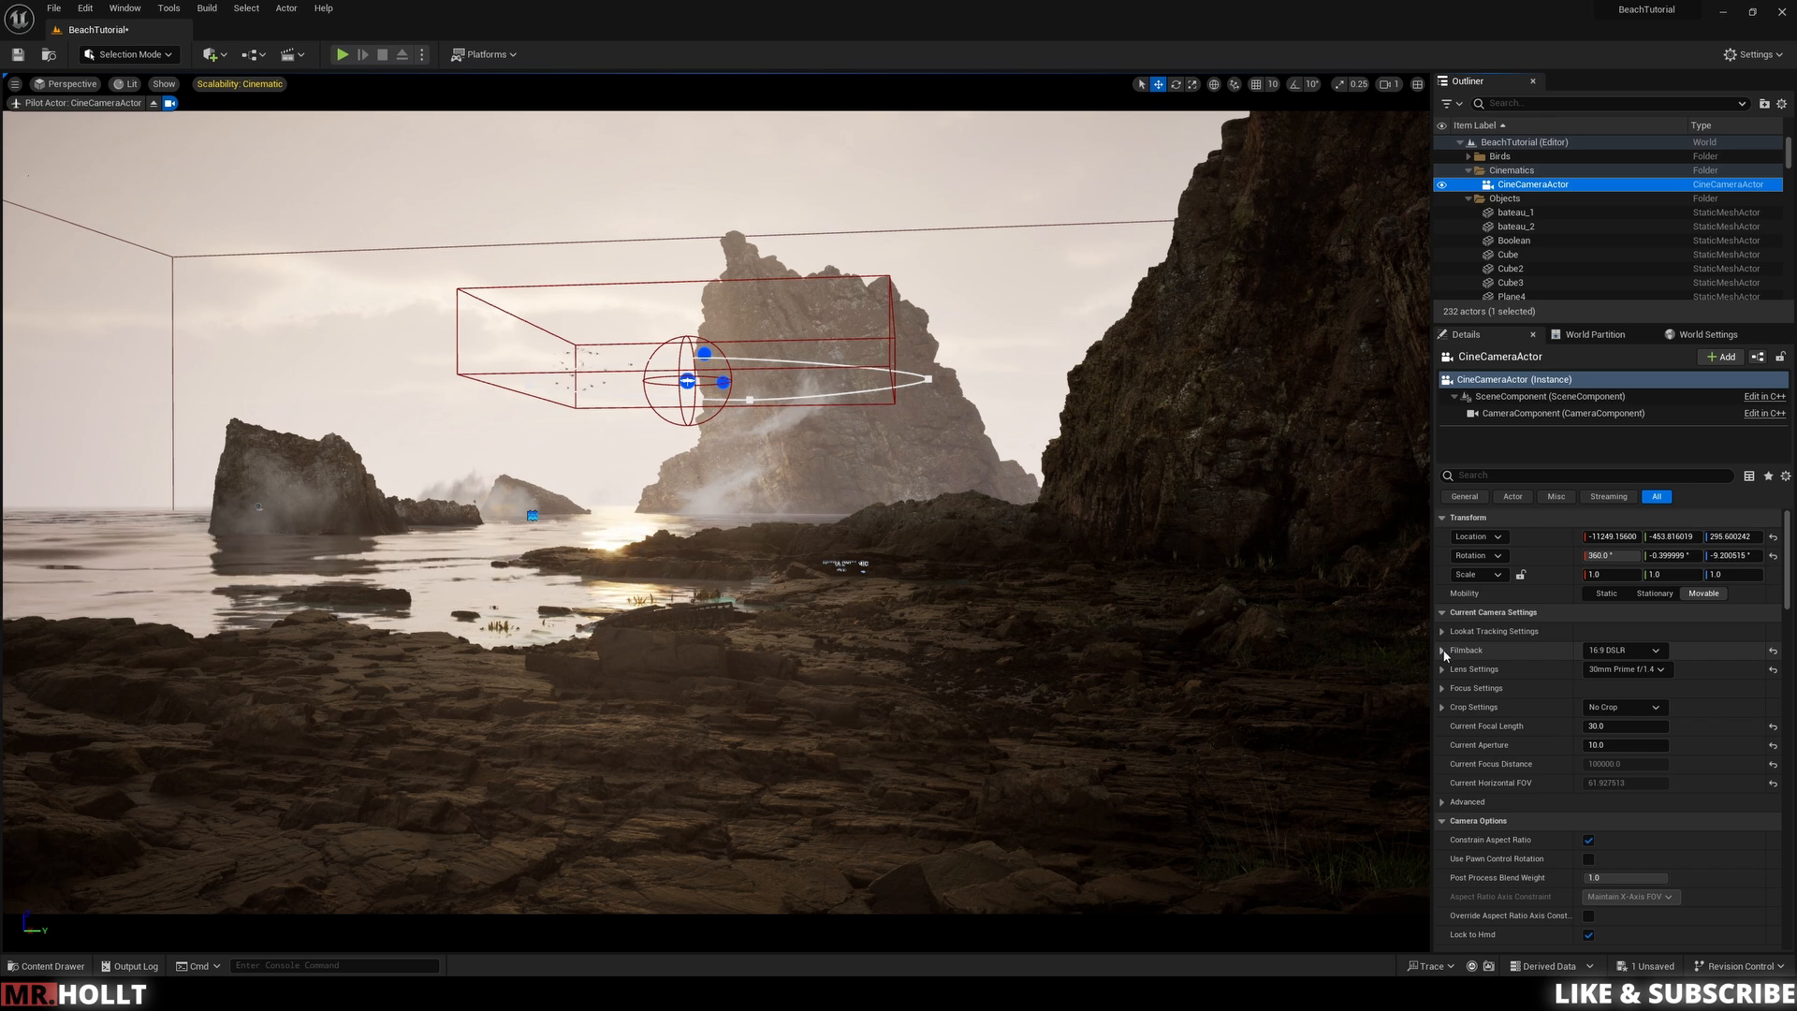
# Step: Preview the Filmback presets 16:9 Film, 16:9 Digital Film, 16:9 DSLR and Super 35mm on the camera
pyautogui.click(1624, 650)
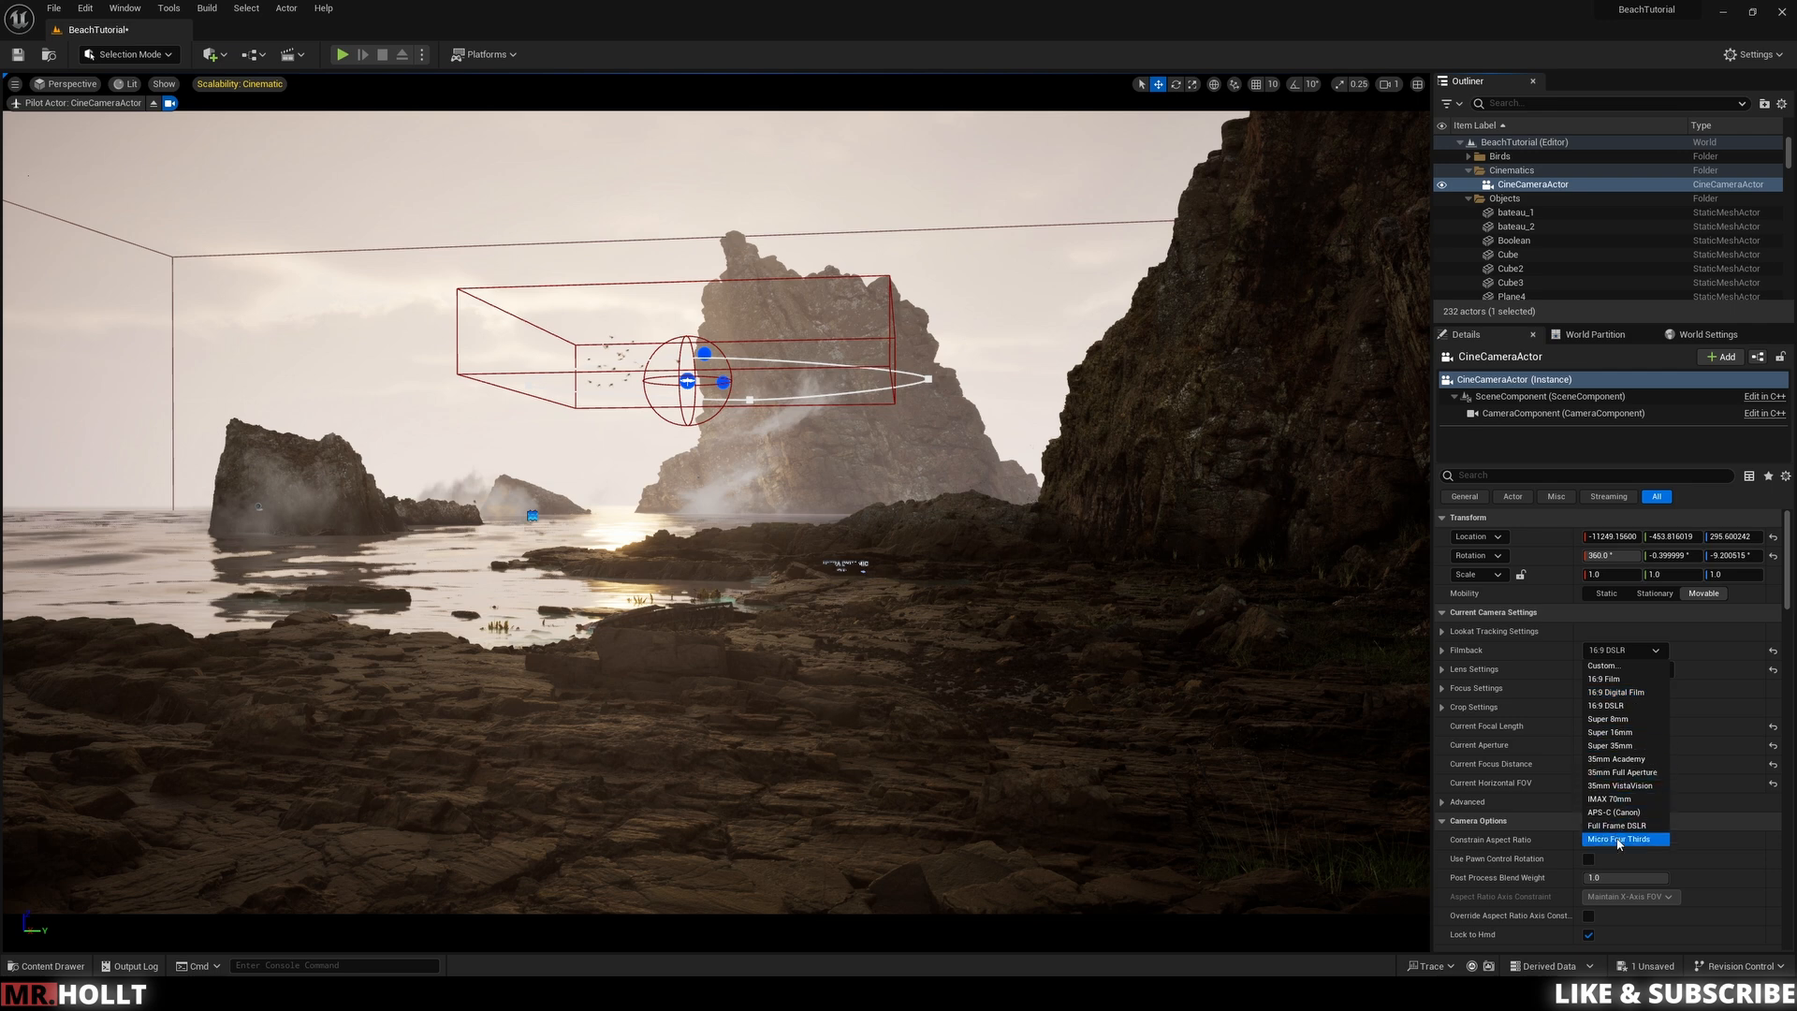
pyautogui.click(1627, 679)
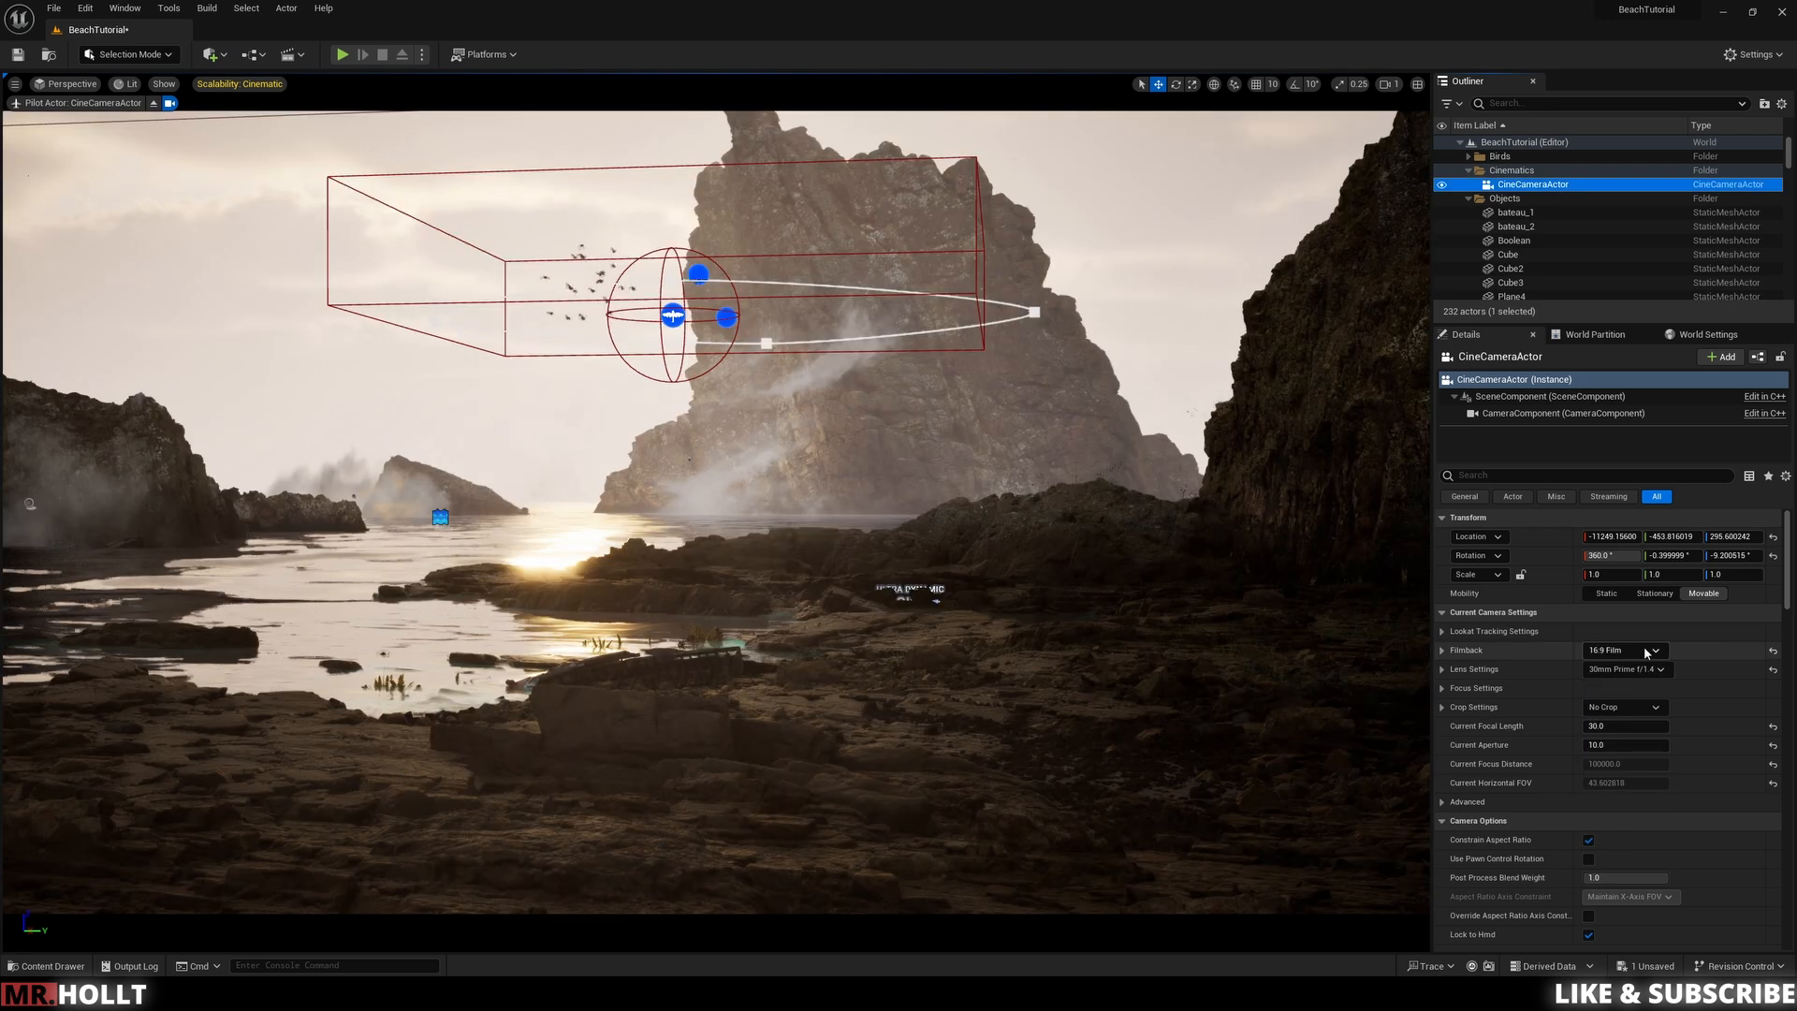
pyautogui.click(1647, 655)
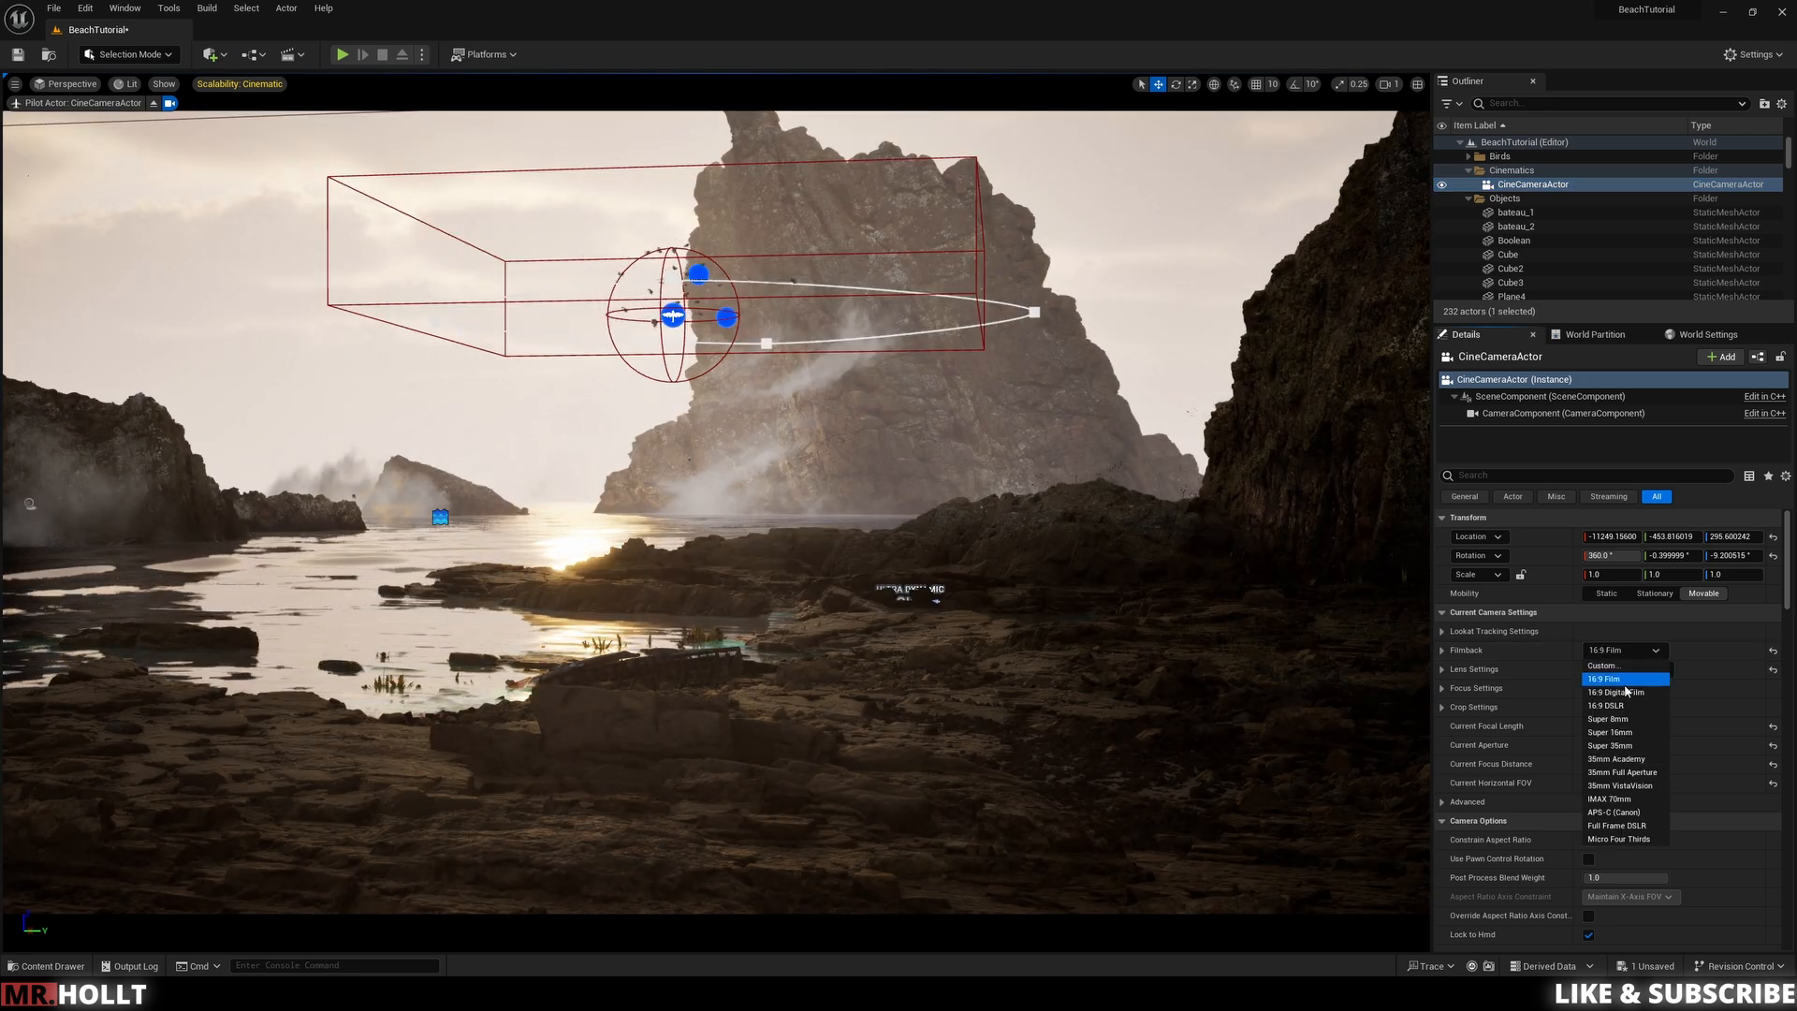
pyautogui.click(1627, 693)
pyautogui.click(1653, 655)
pyautogui.click(1612, 707)
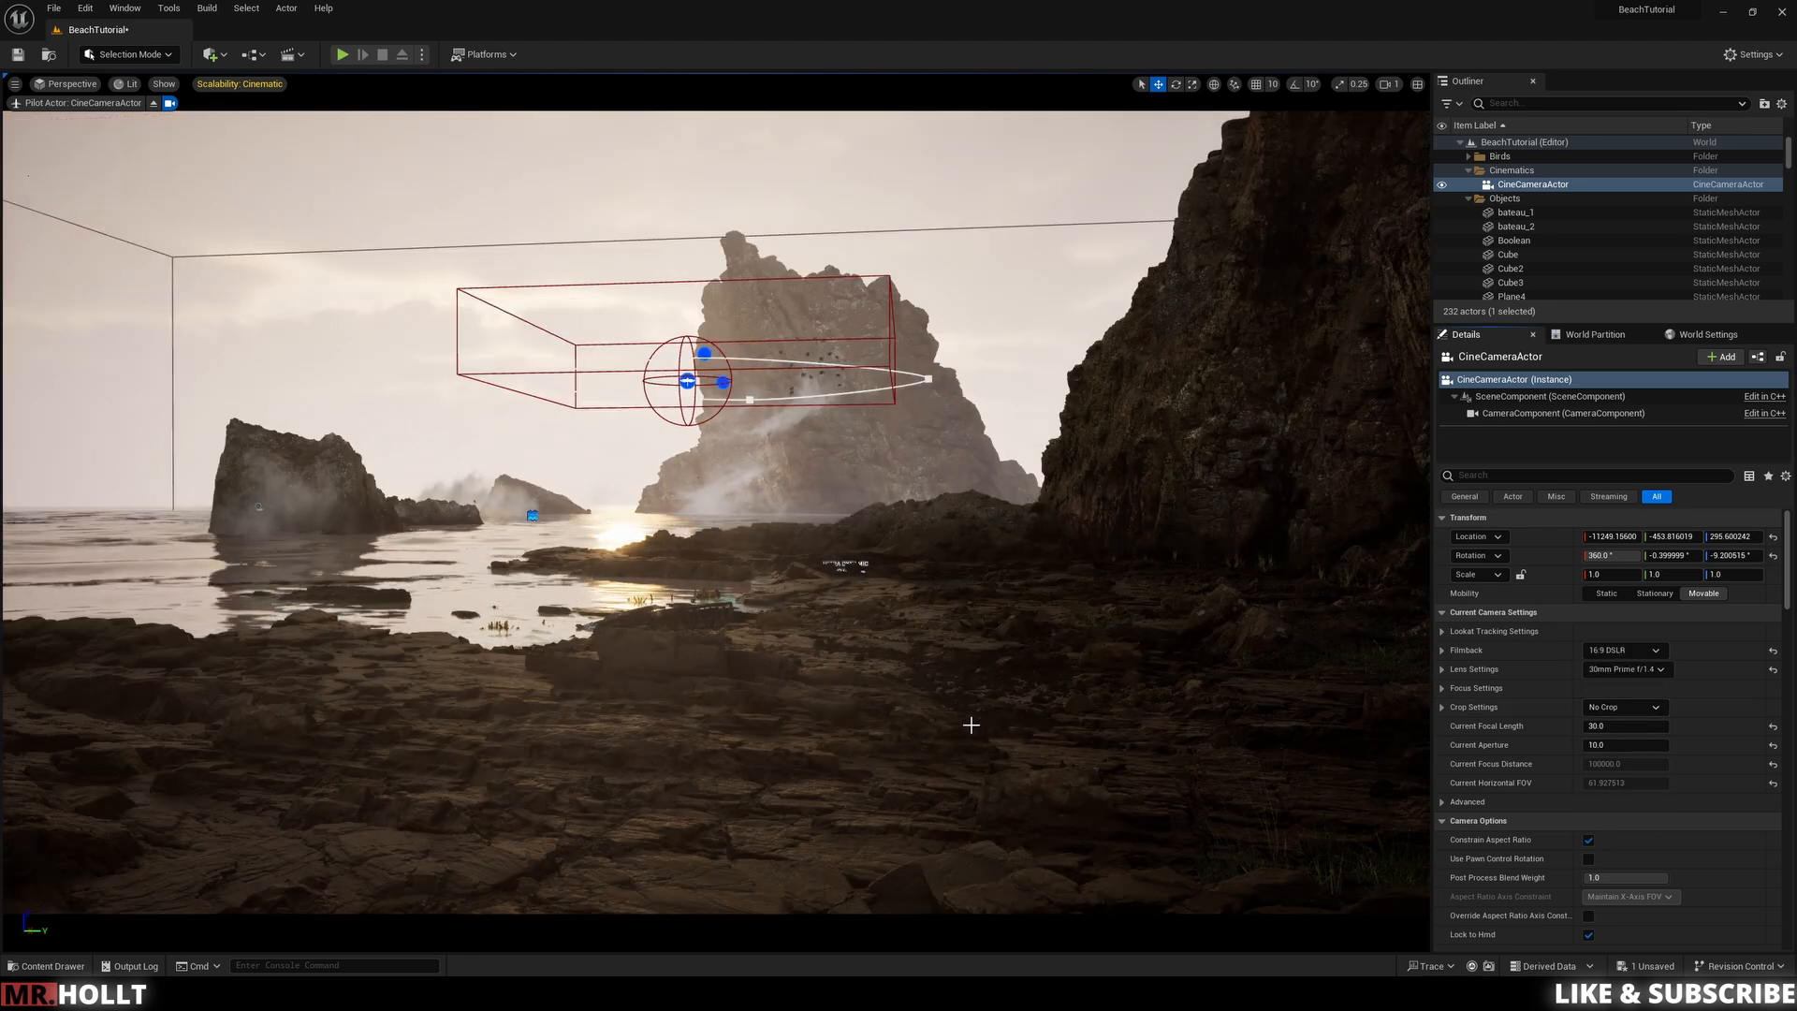
pyautogui.click(1663, 655)
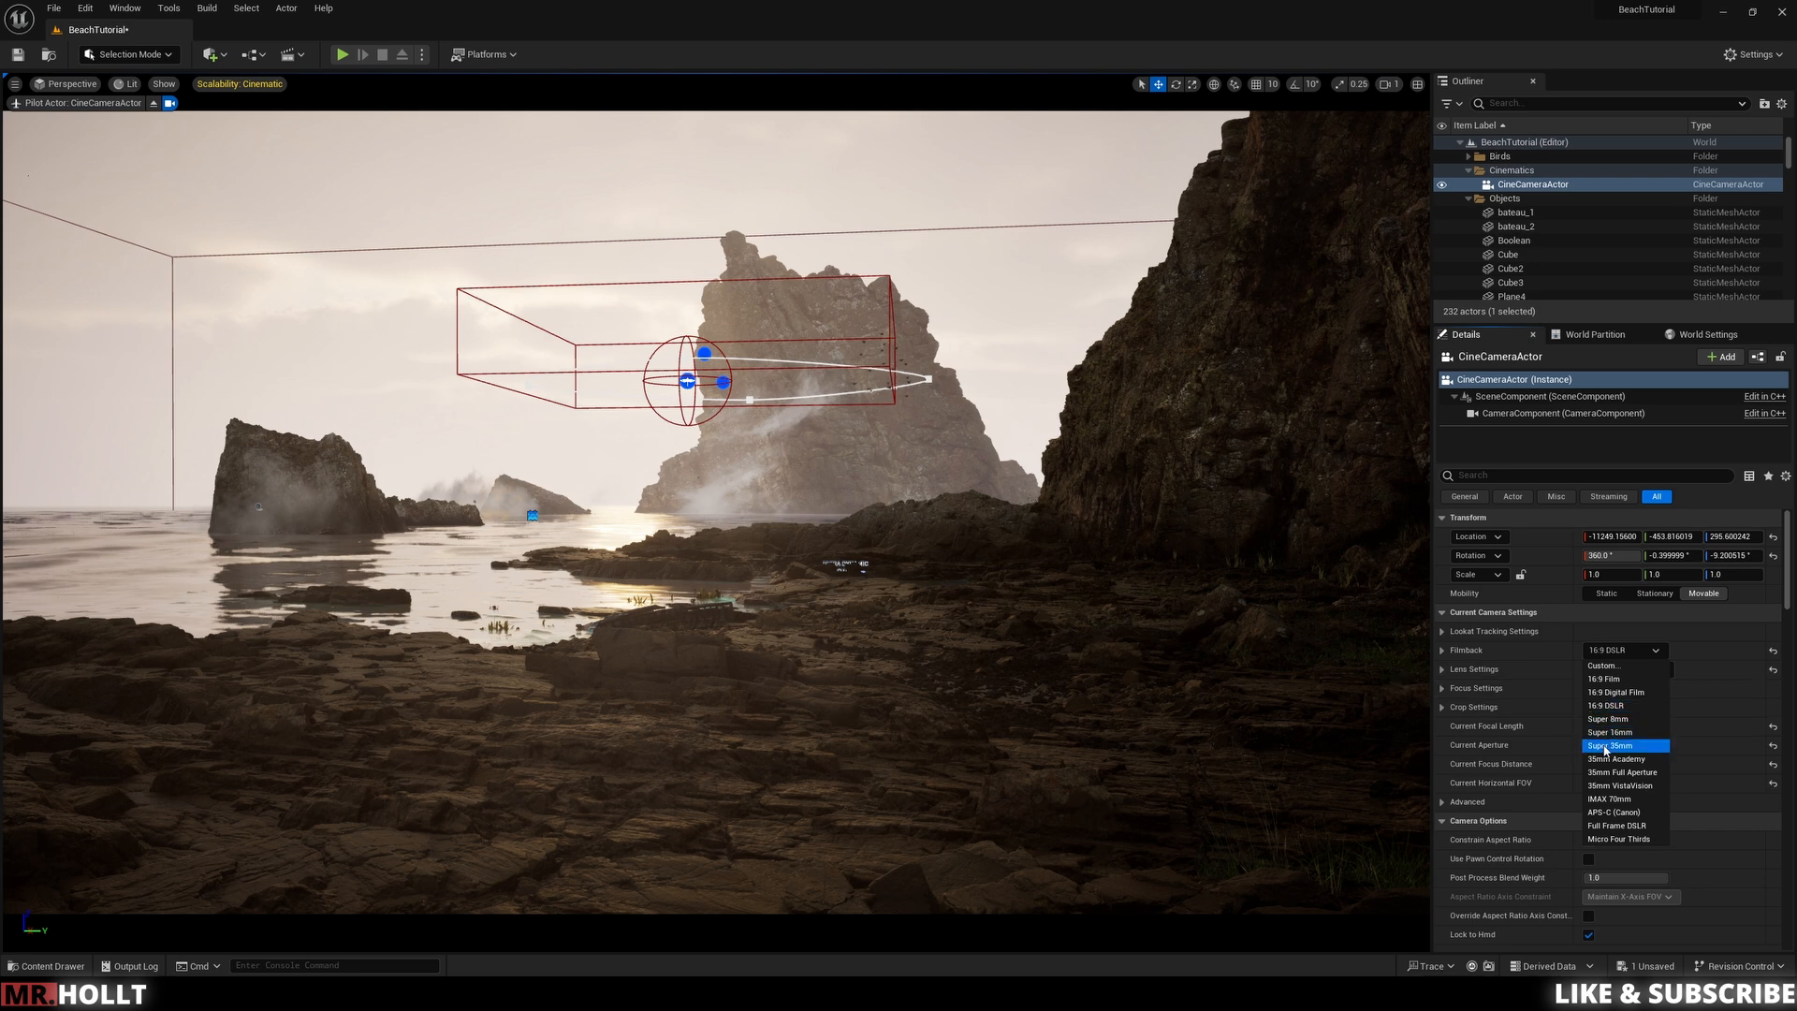
pyautogui.click(1606, 746)
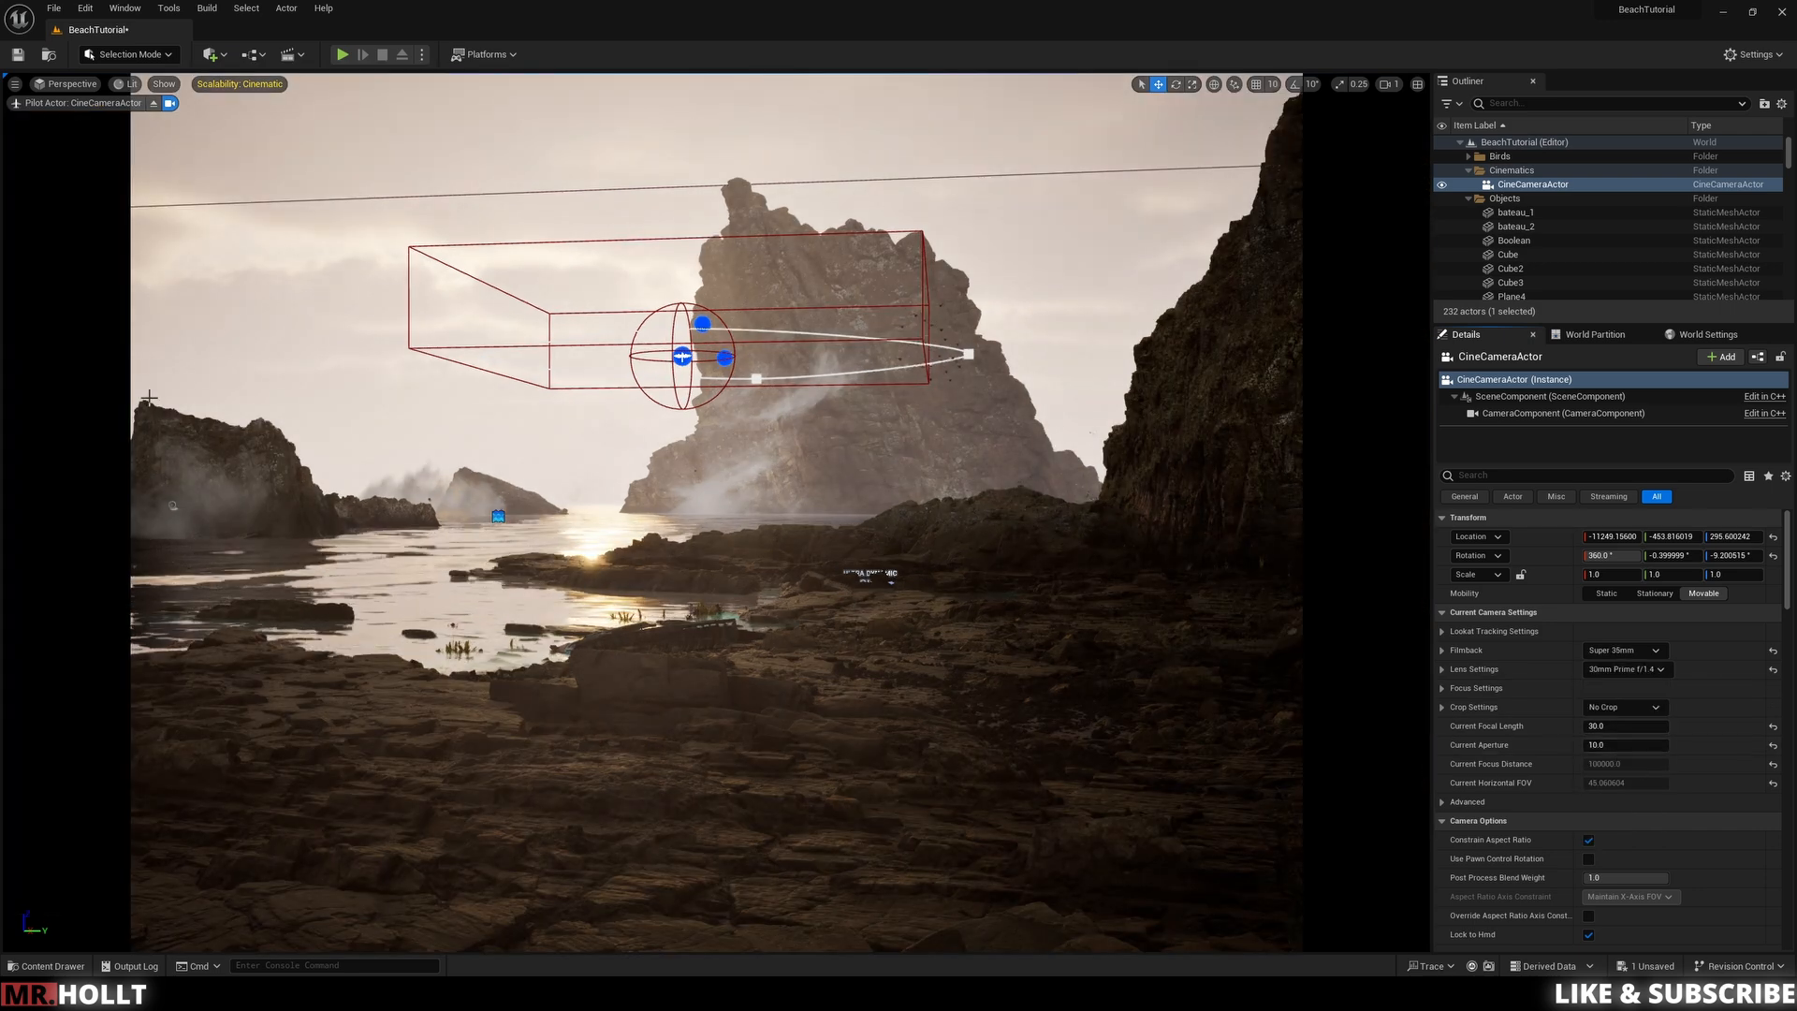
pyautogui.click(1657, 670)
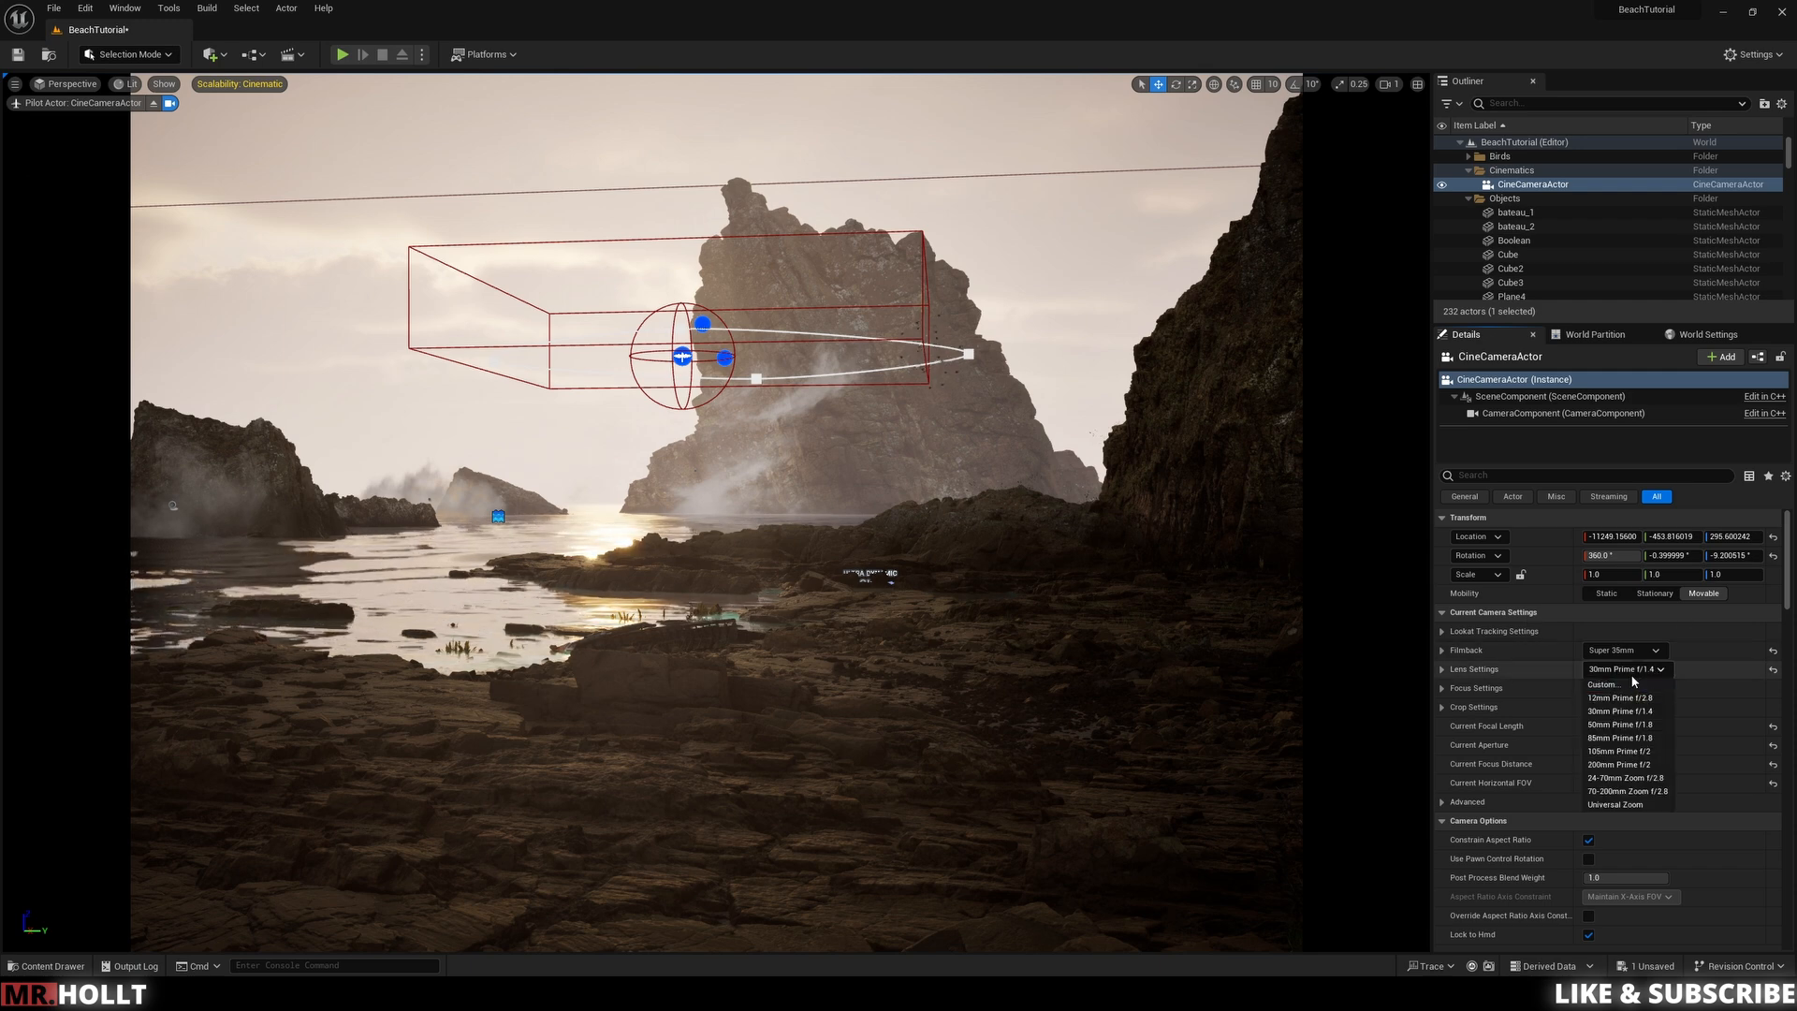
pyautogui.click(1676, 614)
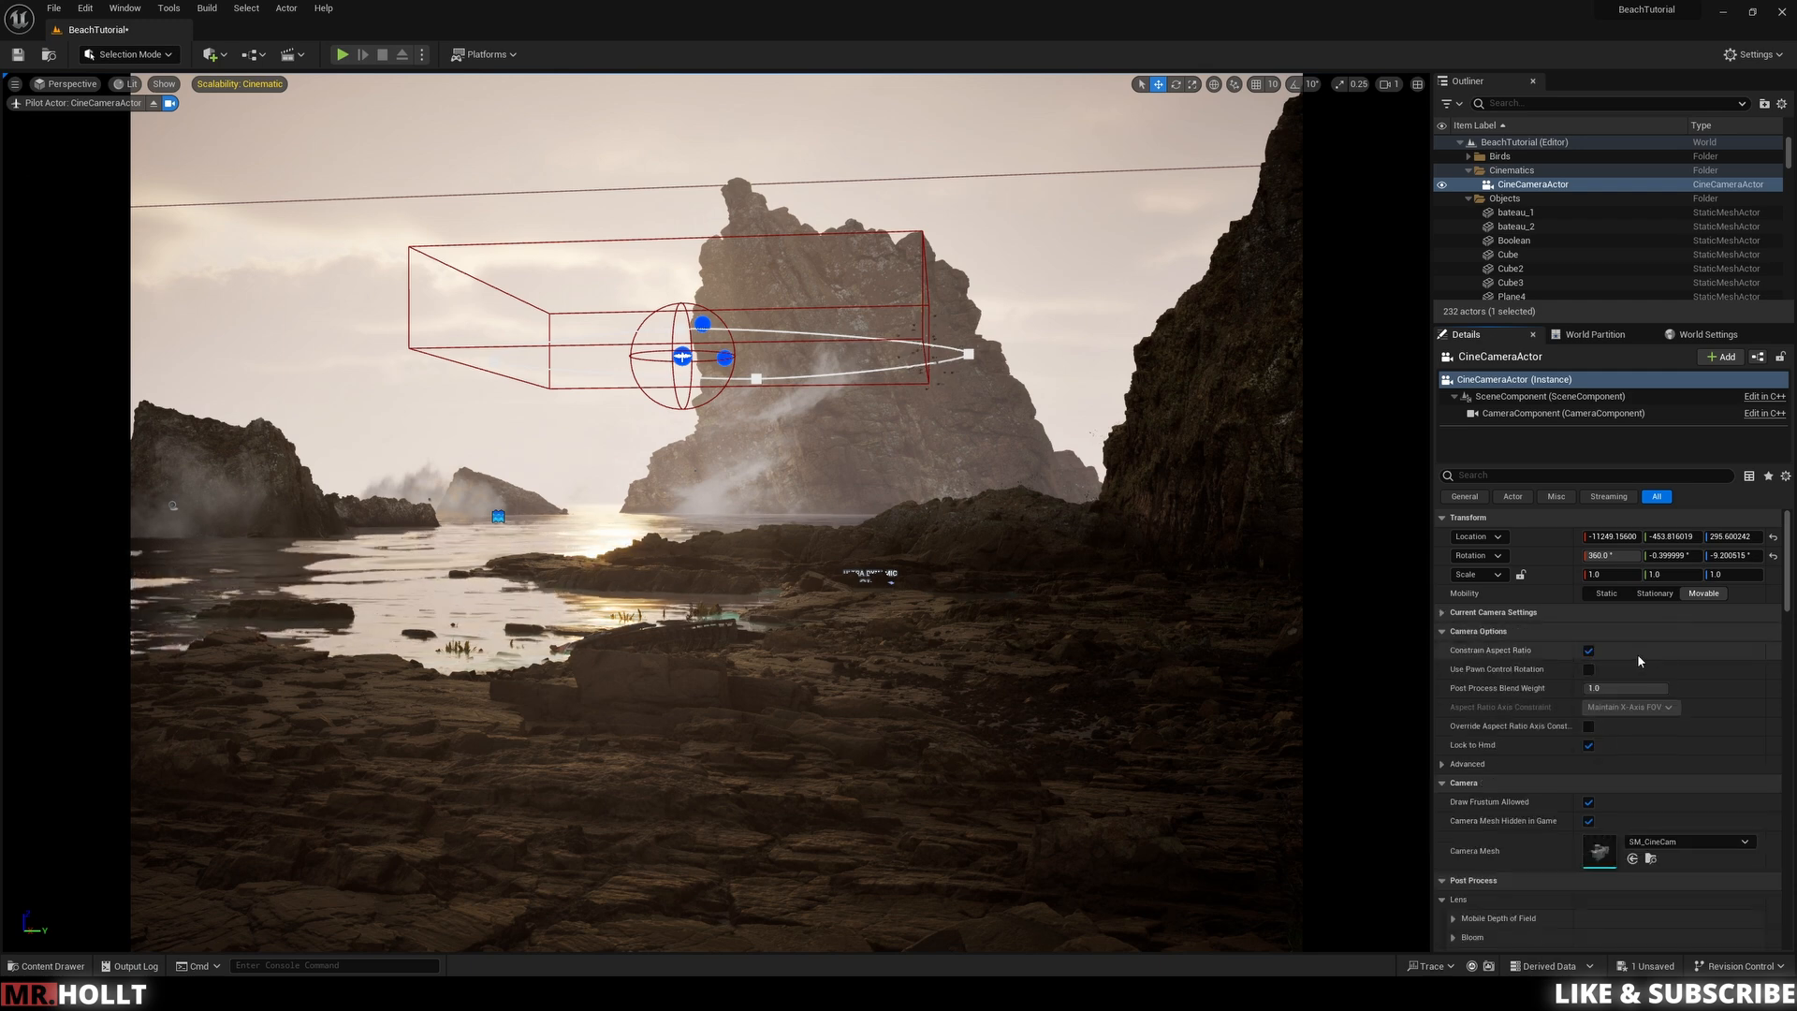
pyautogui.doubleClick(1443, 613)
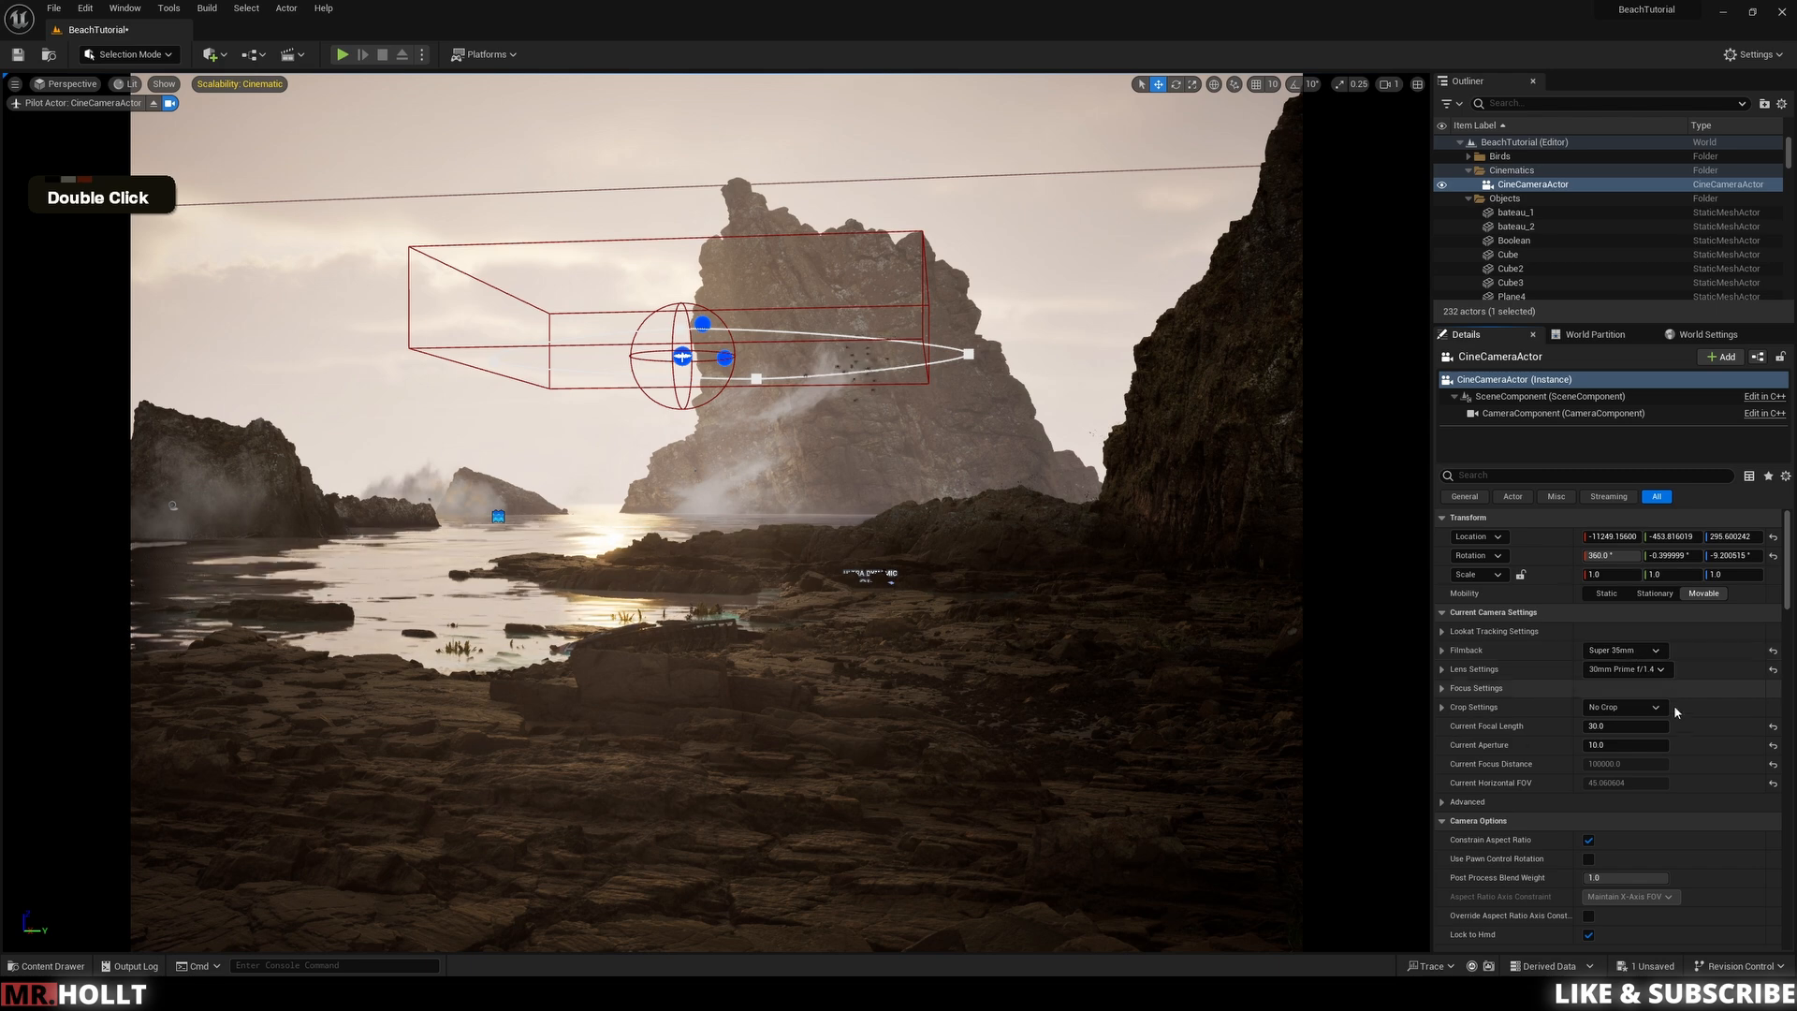
# Step: Try the IMAX 70mm and 35mm Academy filmbacks, then set the camera's Filmback to 16:9 DSLR
pyautogui.click(1624, 651)
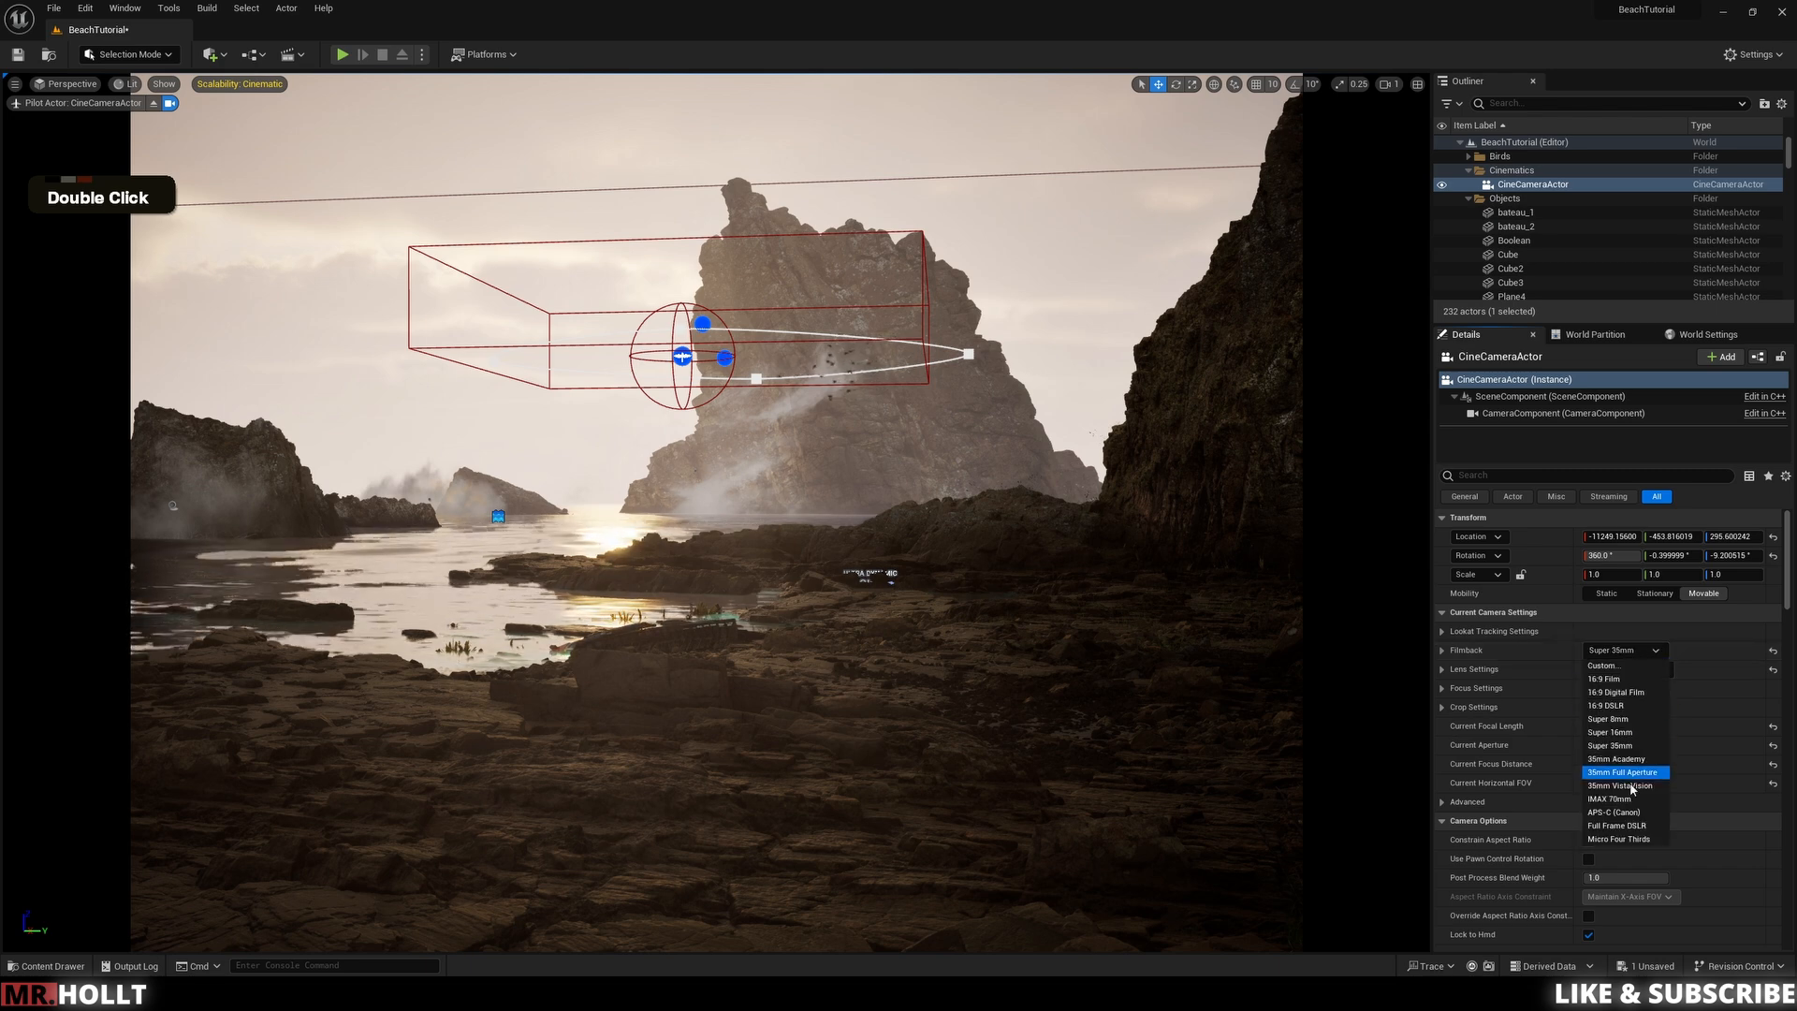
pyautogui.click(1628, 798)
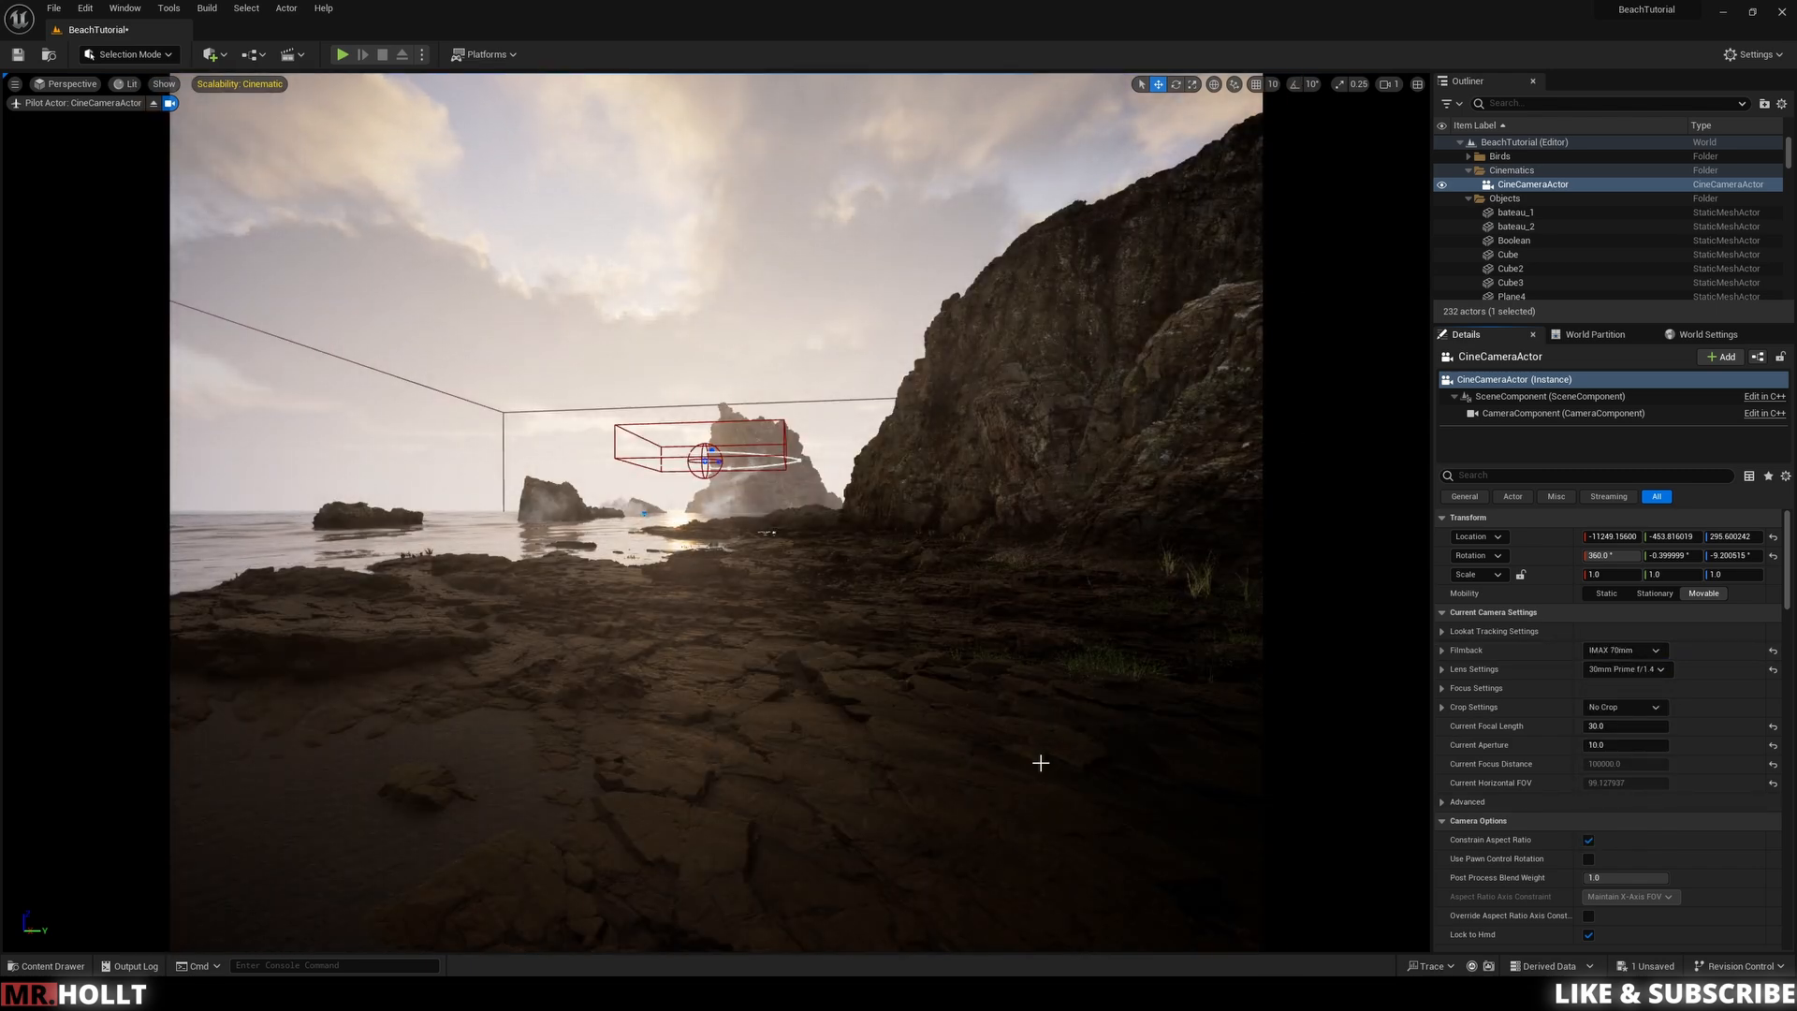
pyautogui.click(1652, 651)
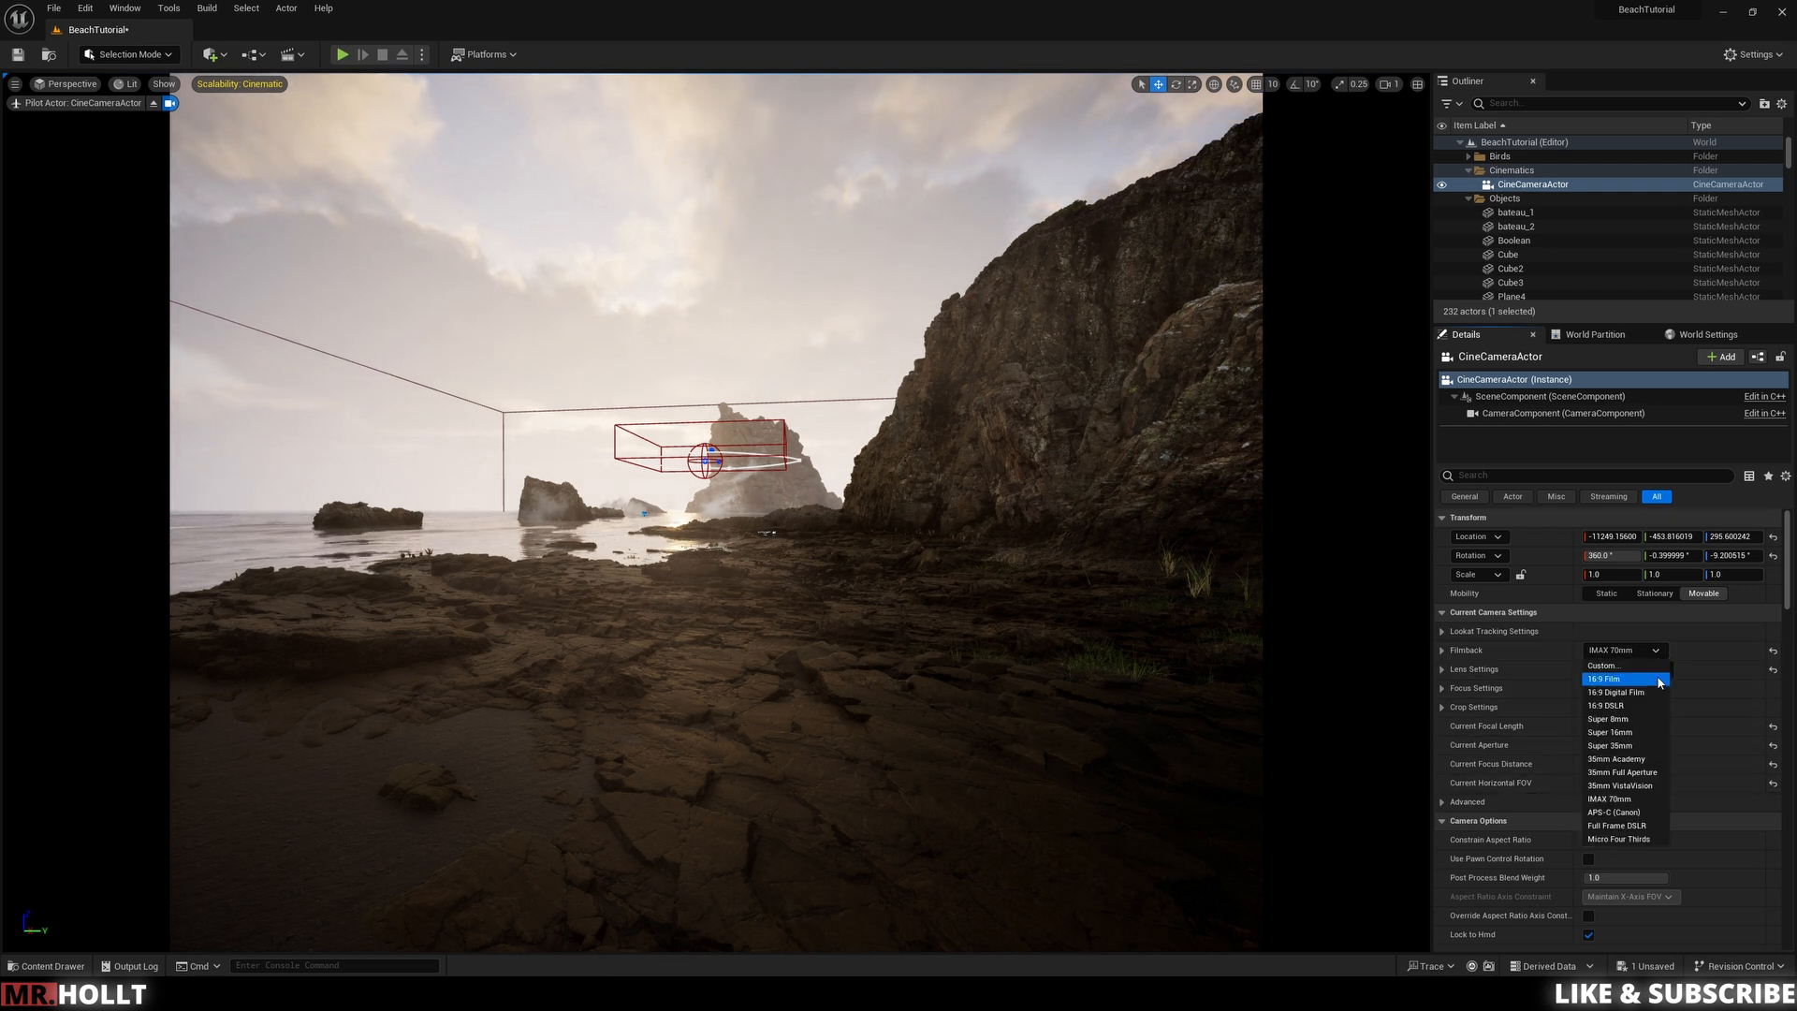
pyautogui.click(1627, 759)
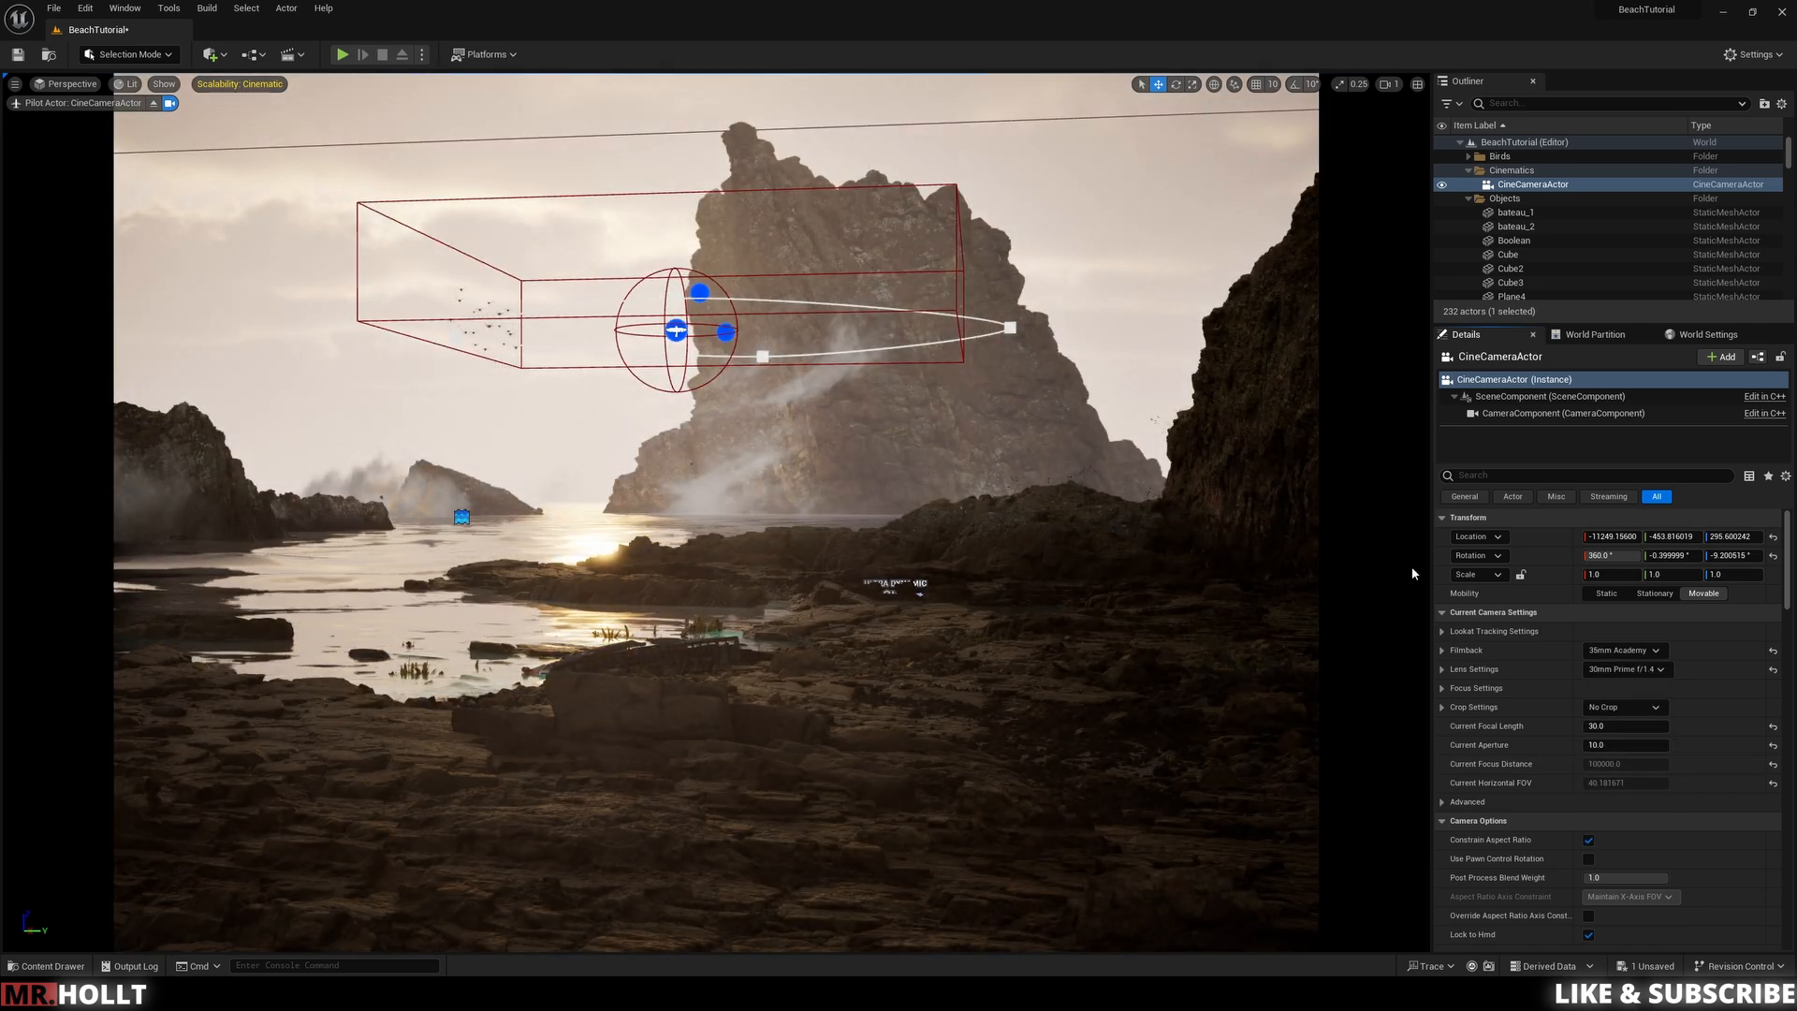
pyautogui.click(1653, 654)
pyautogui.click(1630, 706)
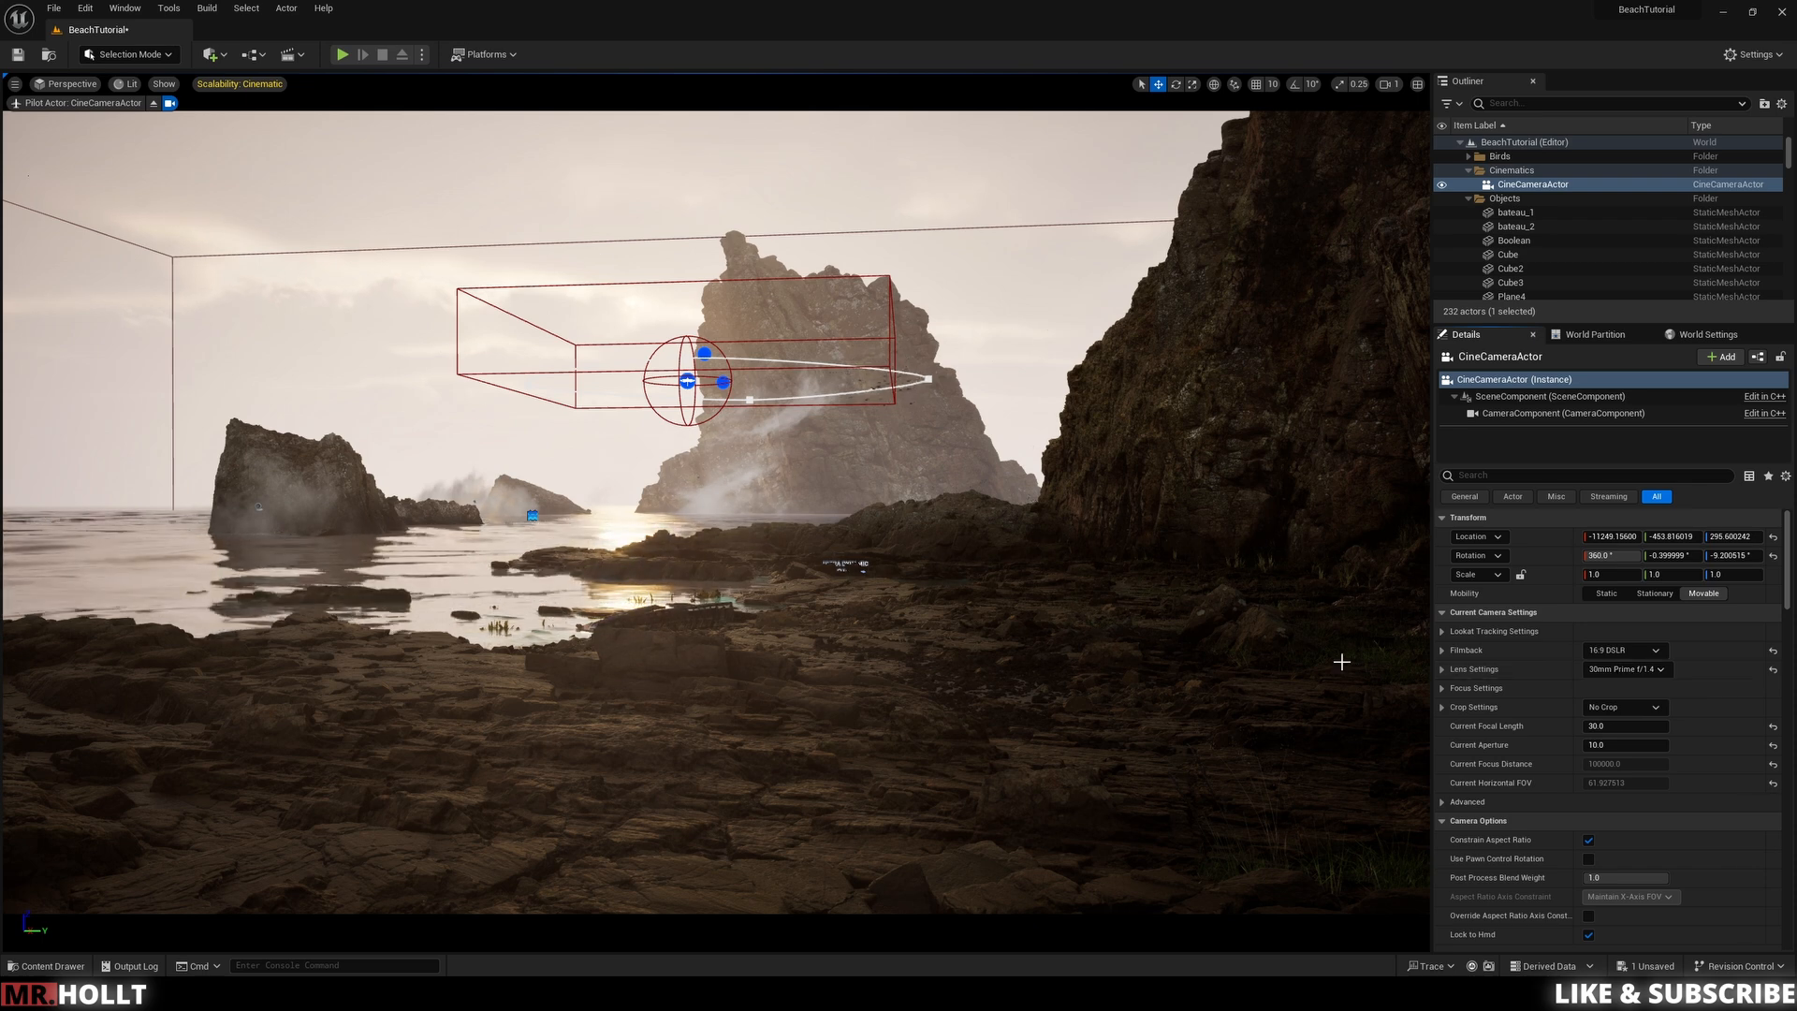
# Step: Set the camera's Lens Settings preset to Universal Zoom
pyautogui.click(1661, 670)
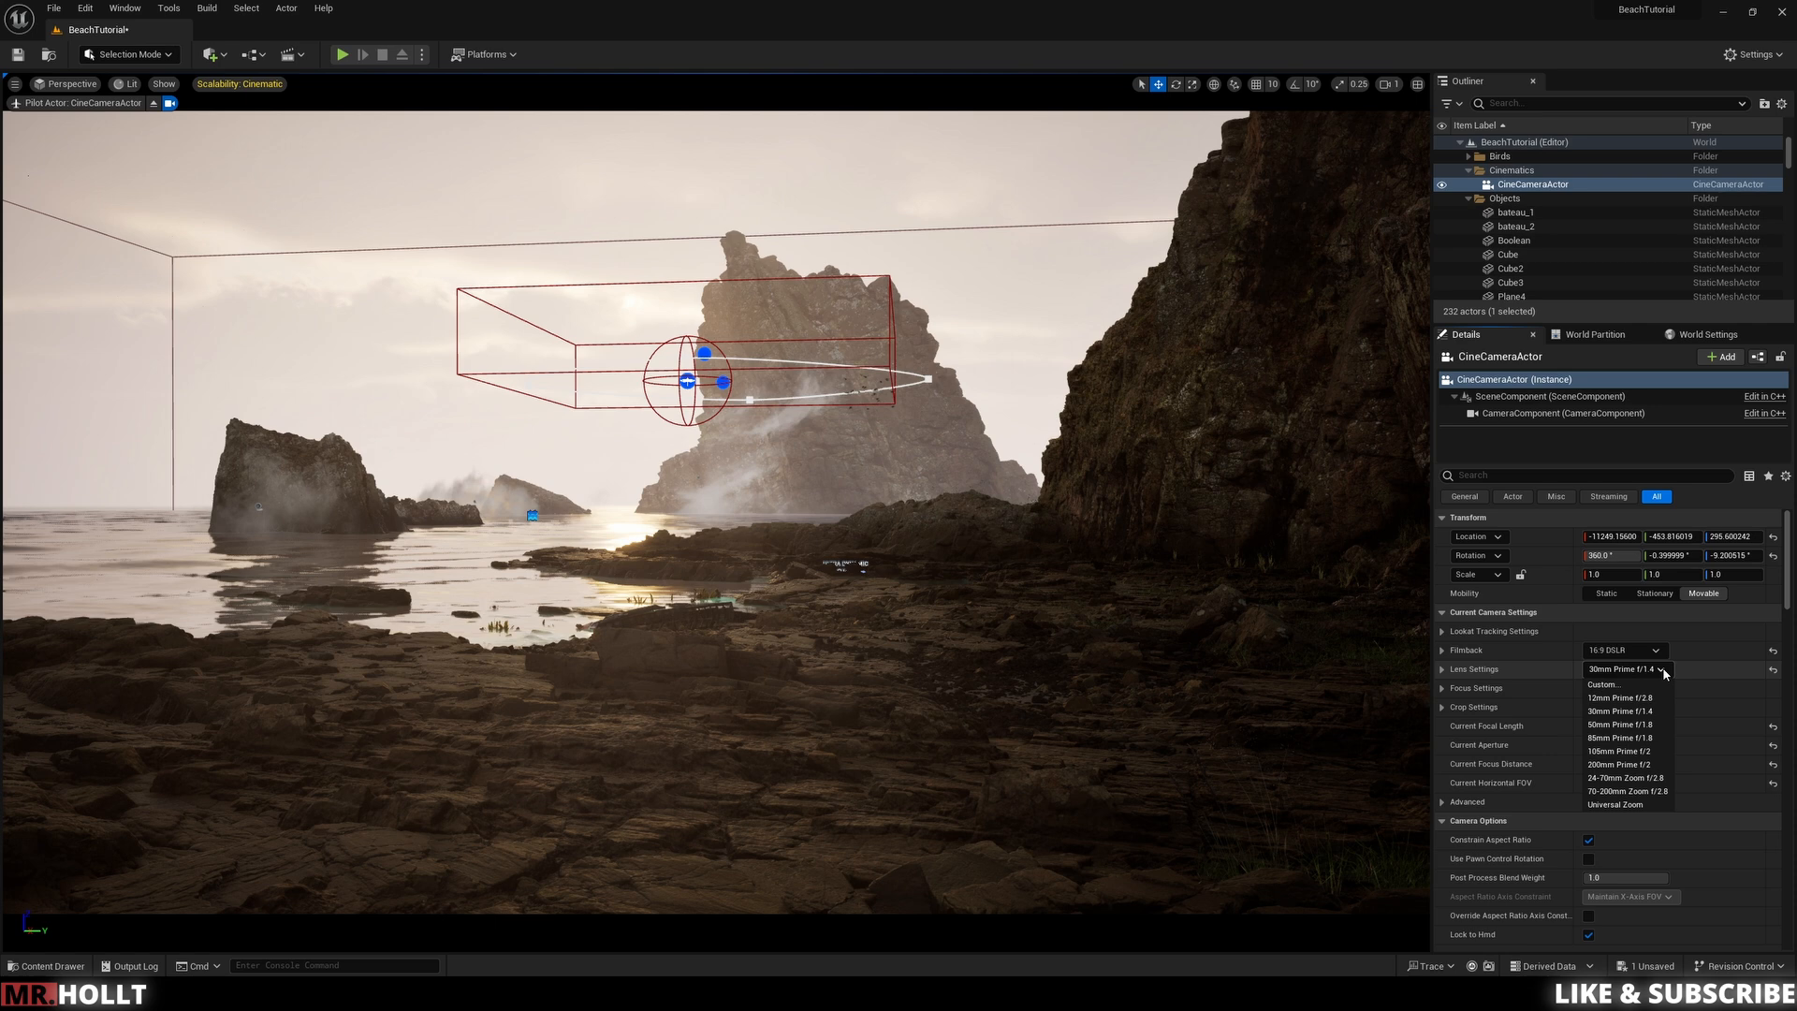
pyautogui.click(1617, 805)
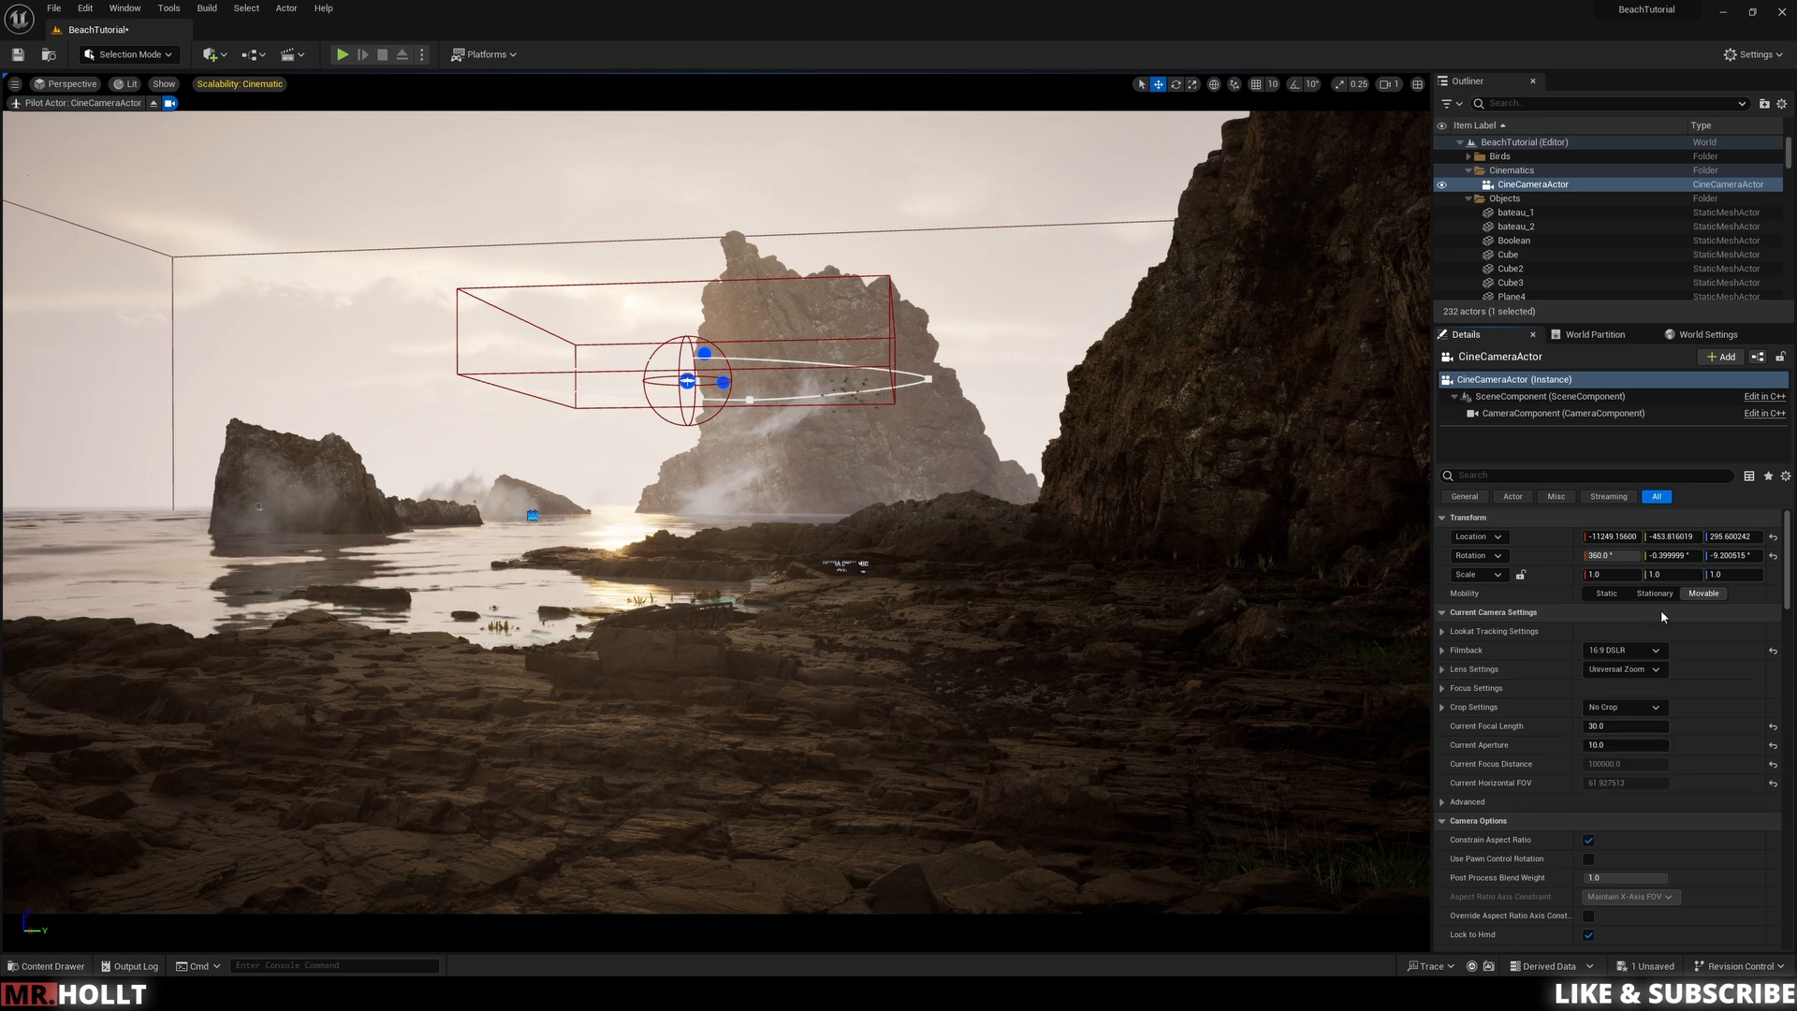
# Step: Inspect the Focus Settings and Crop Settings options of the camera
pyautogui.click(1442, 707)
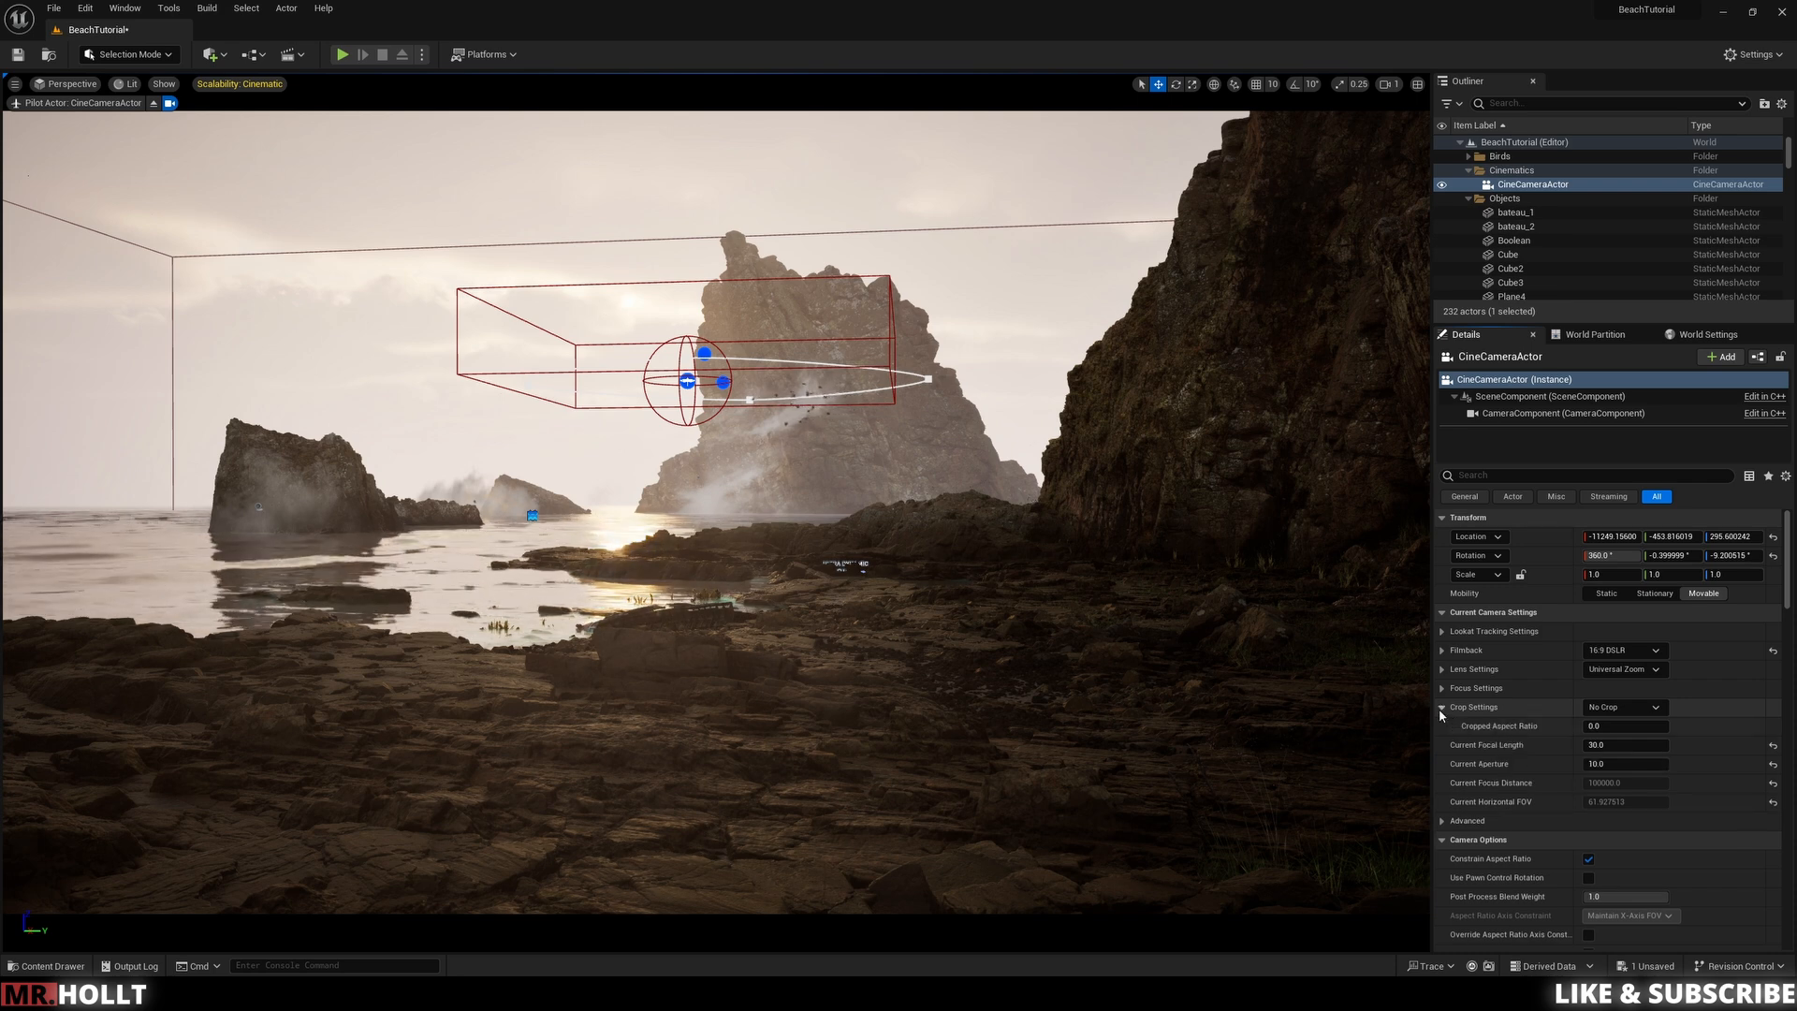
pyautogui.click(1441, 688)
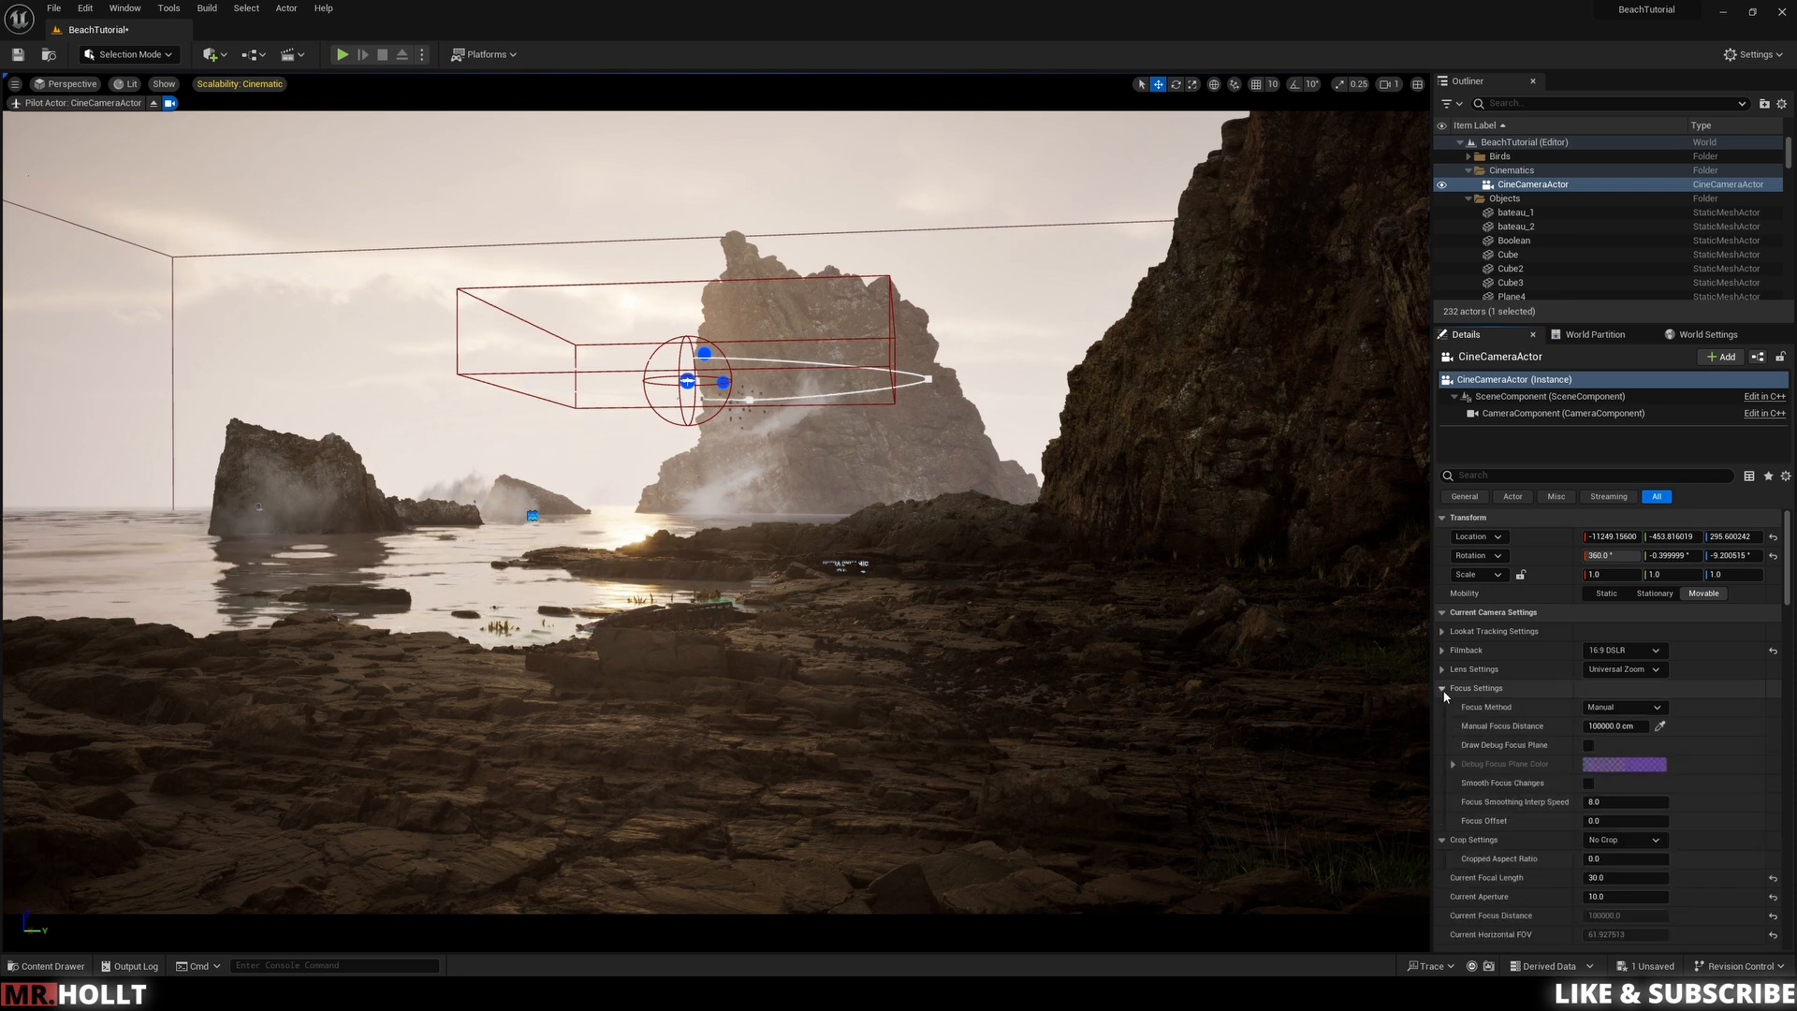
pyautogui.click(1624, 707)
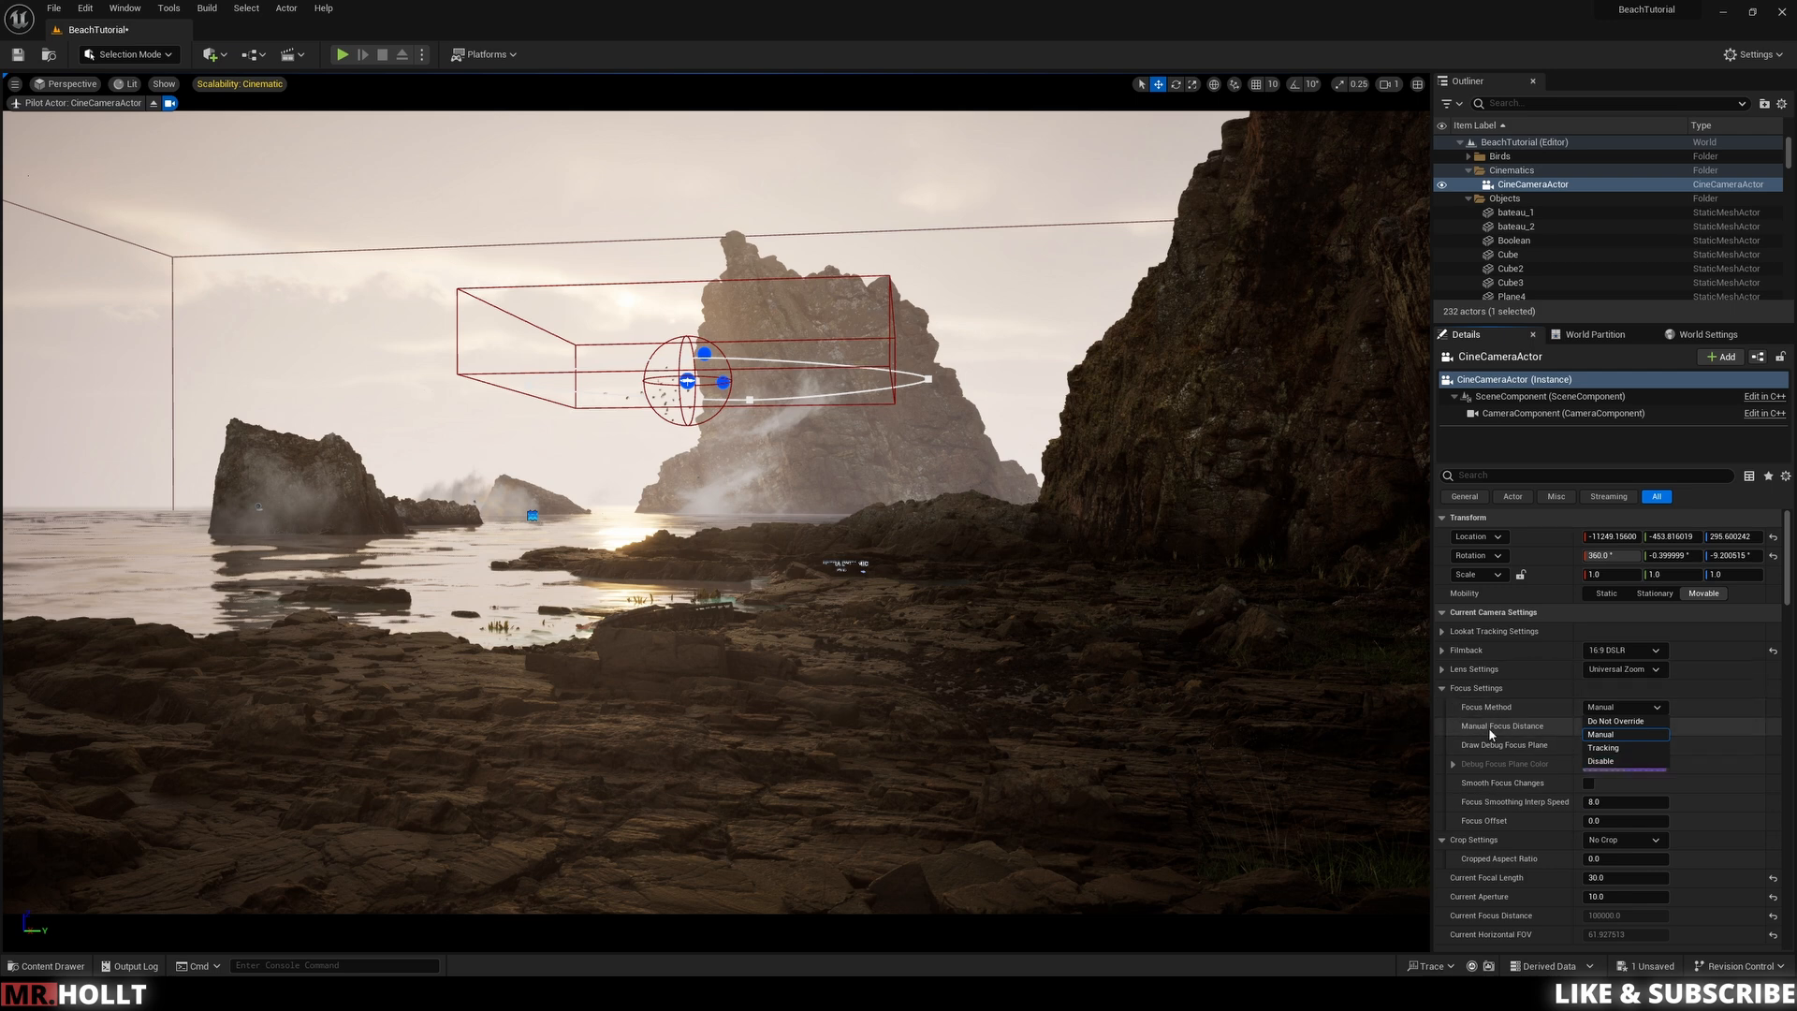
pyautogui.click(1443, 688)
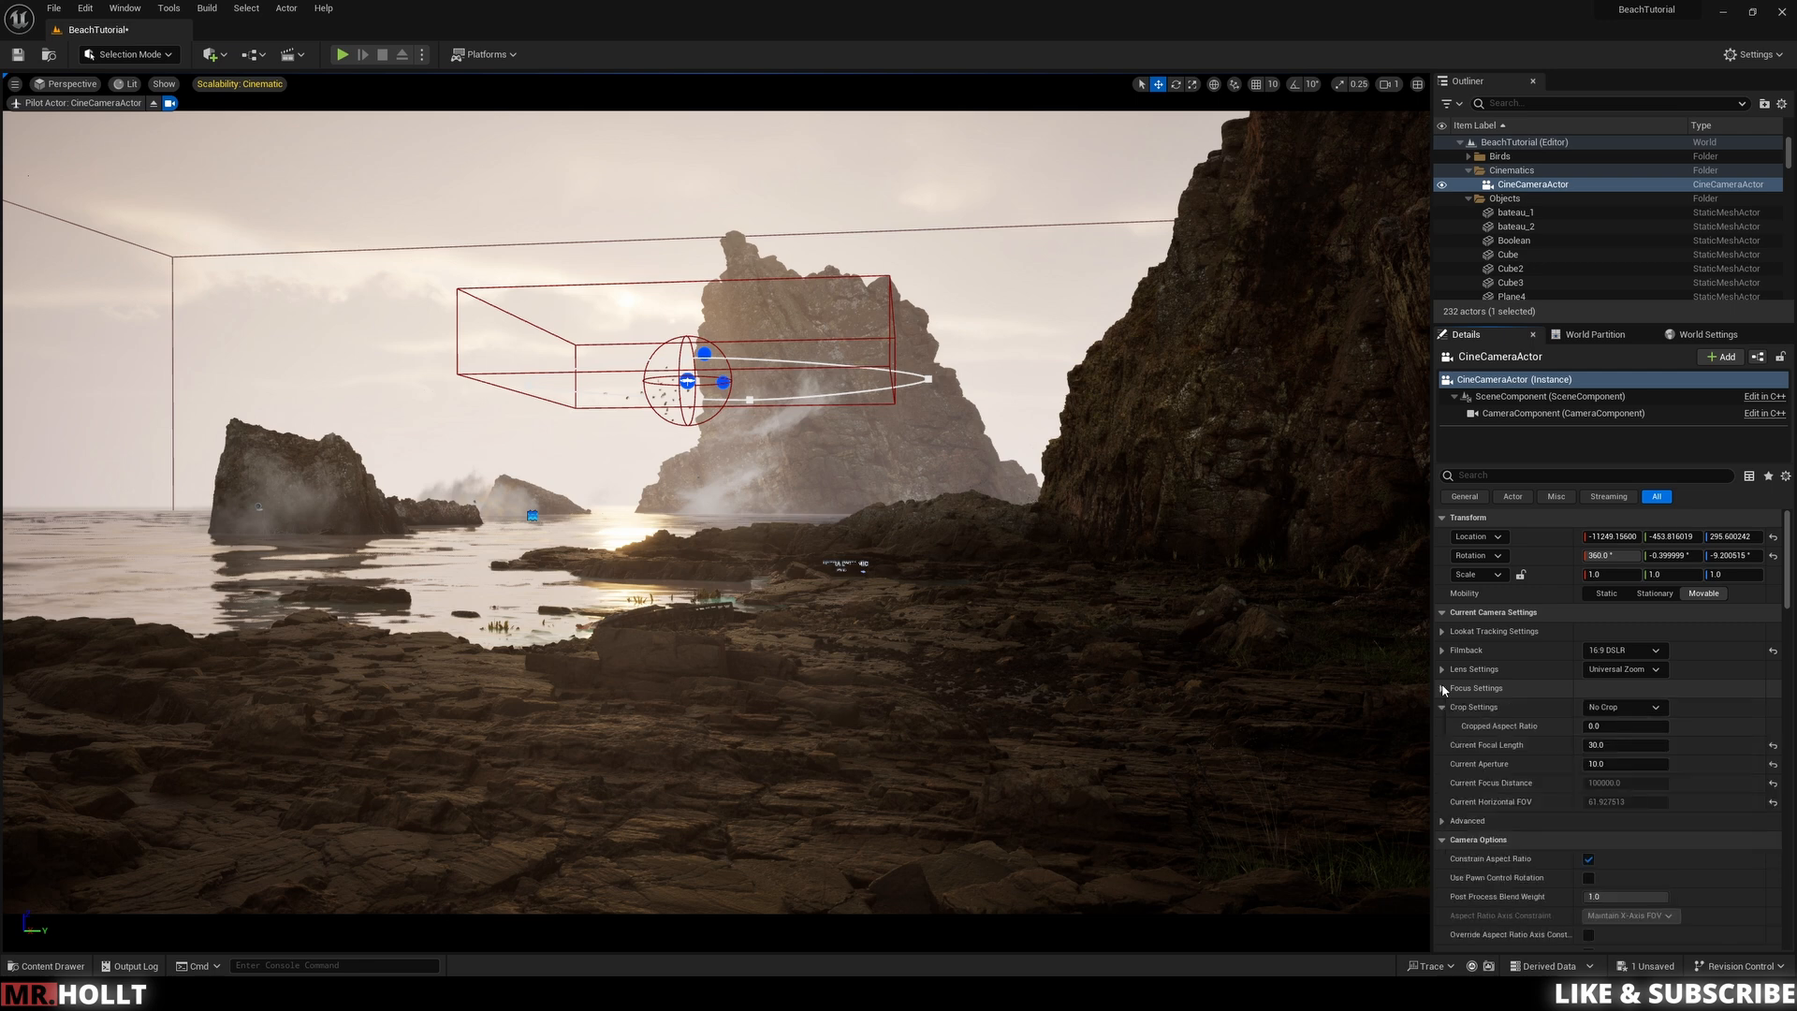
pyautogui.click(1634, 714)
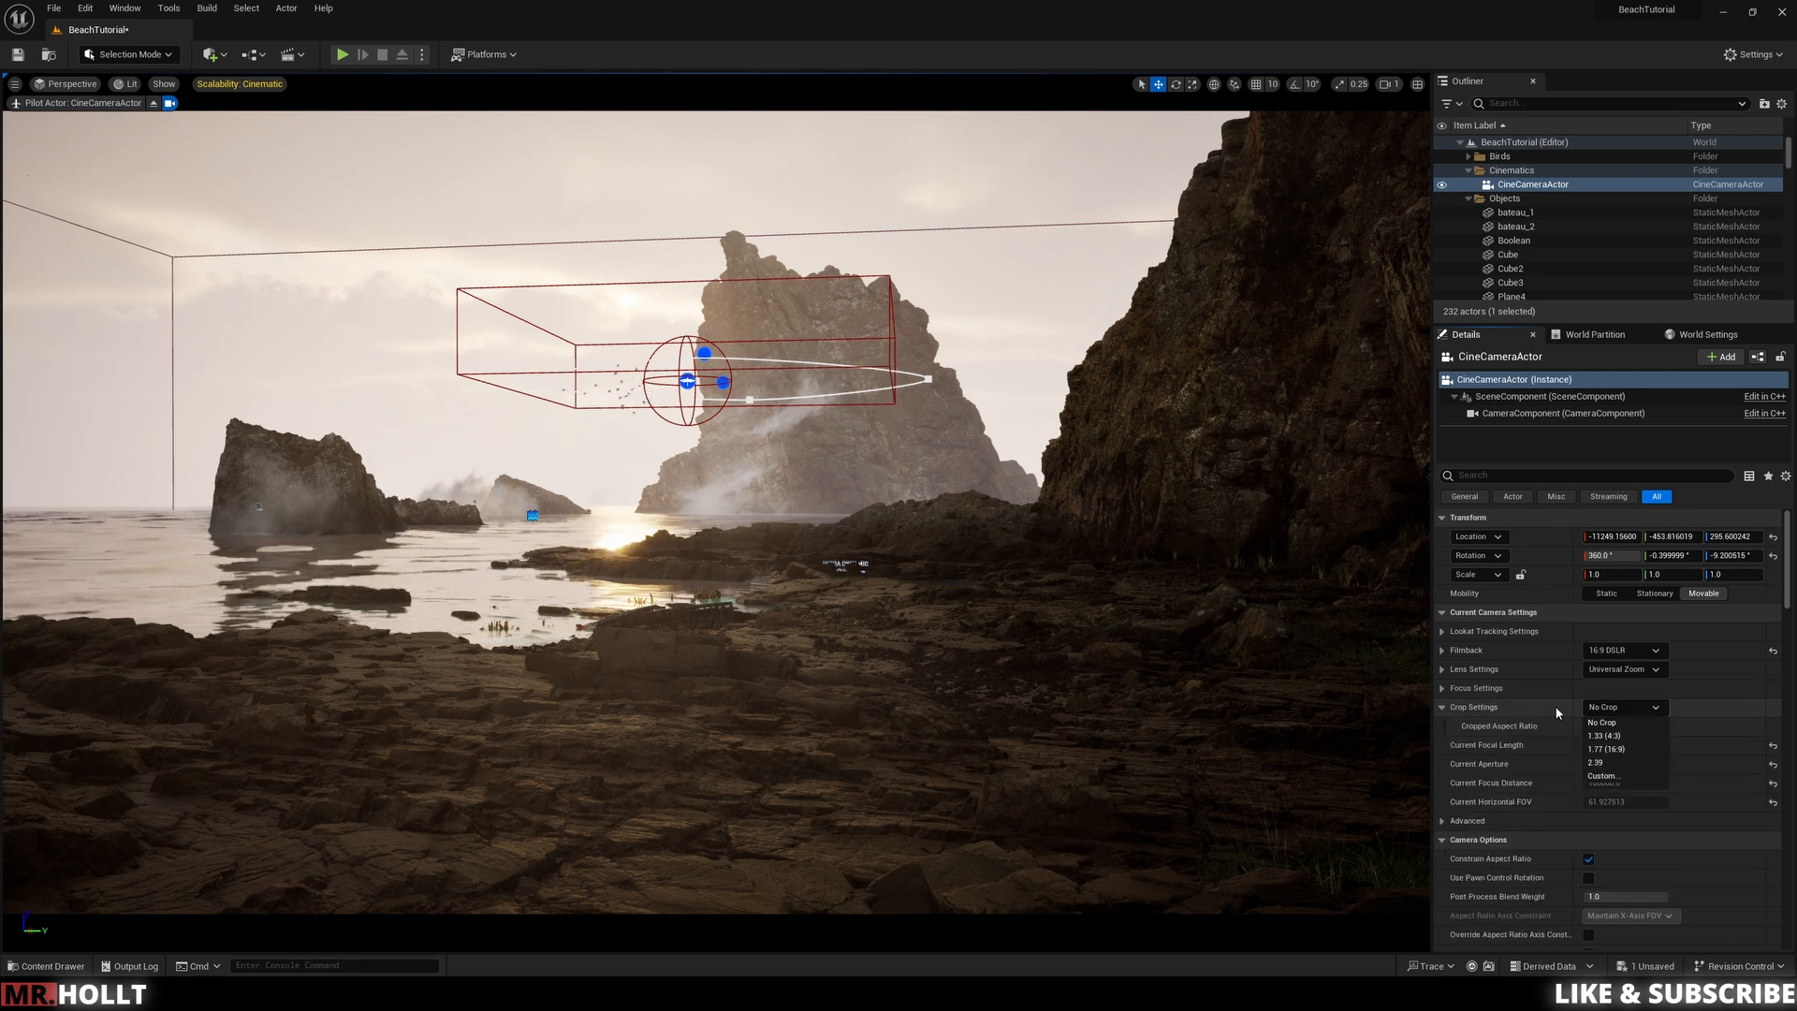
pyautogui.click(1444, 713)
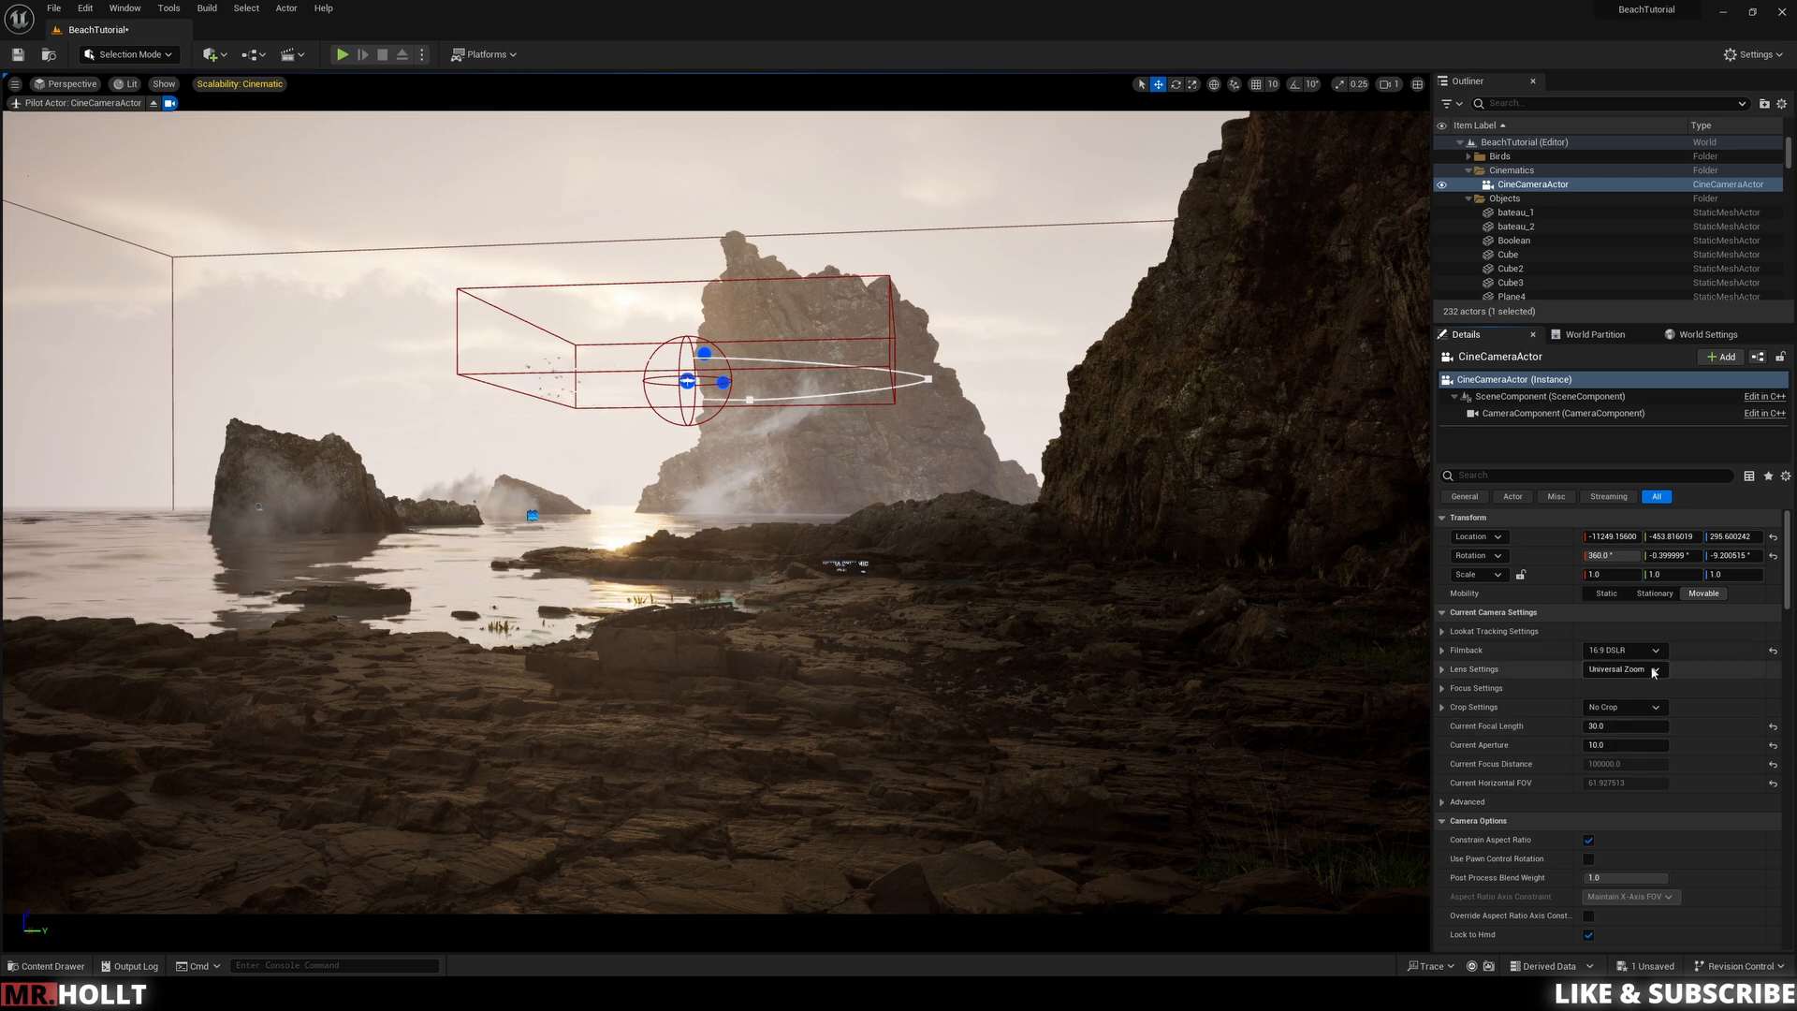
# Step: Try focal lengths of 24 and 50, then set the Current Focal Length to 30
pyautogui.click(1612, 730)
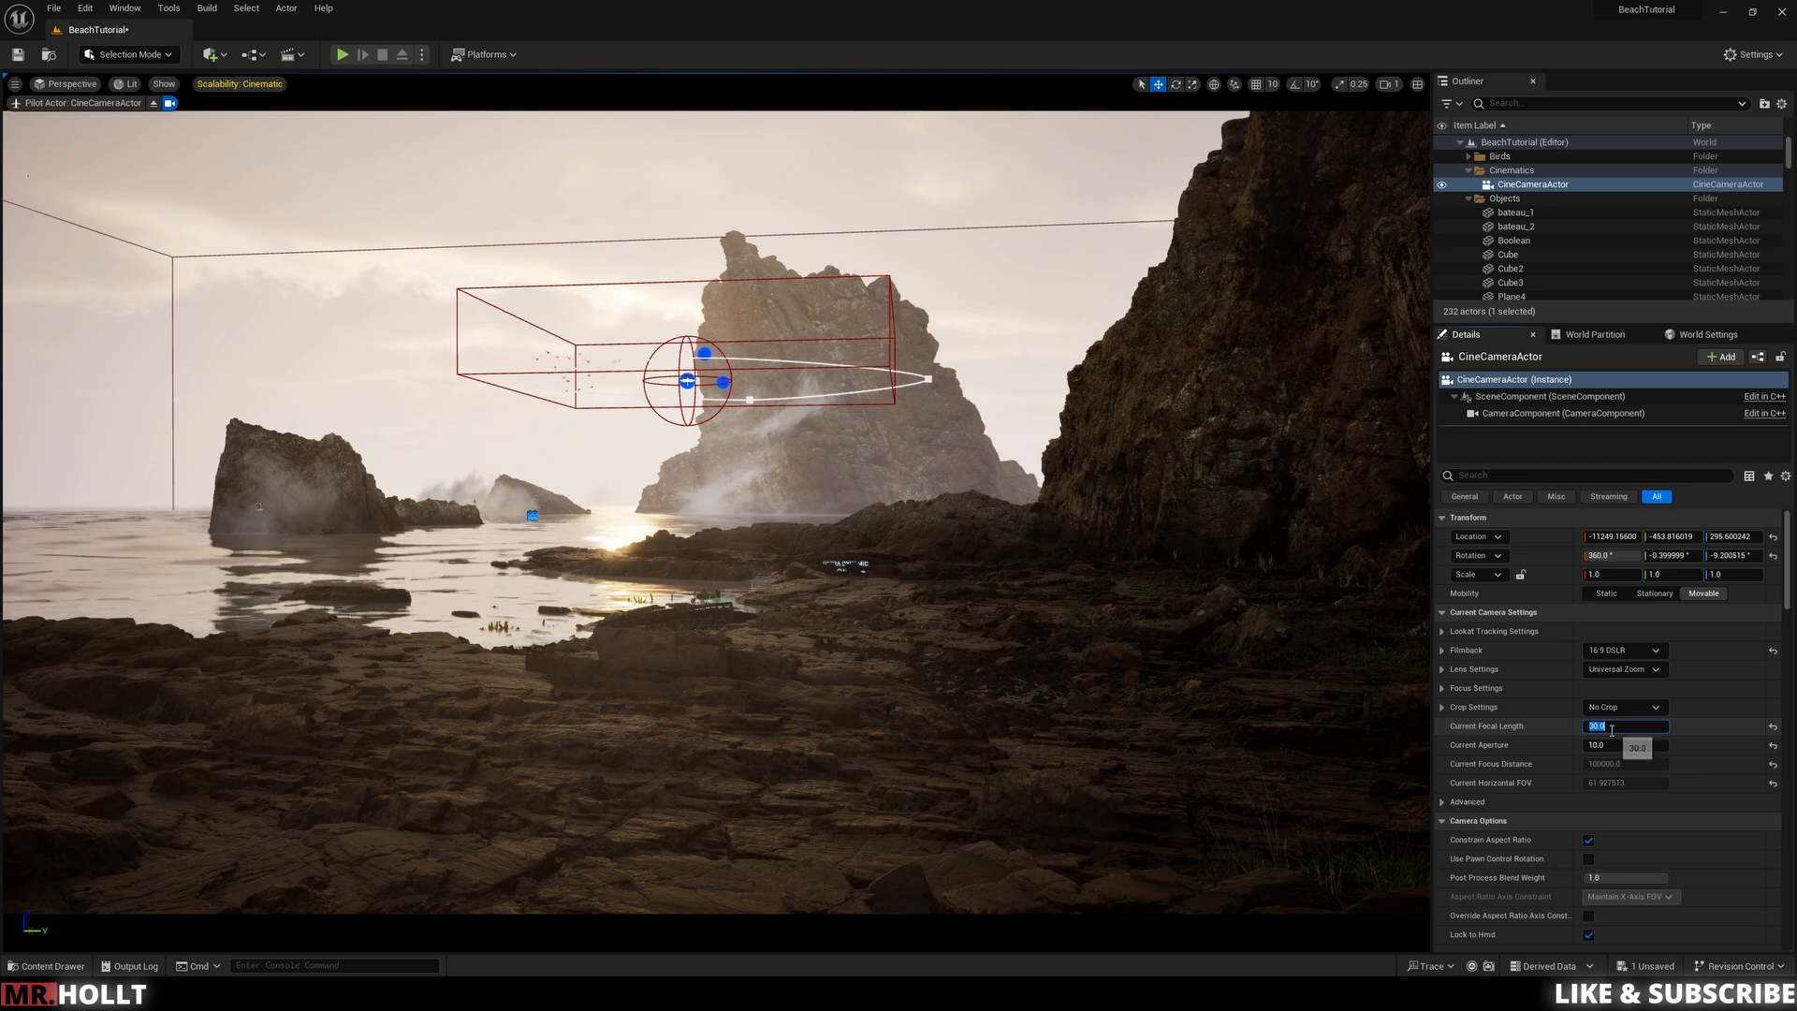
pyautogui.write('24')
pyautogui.press('Return')
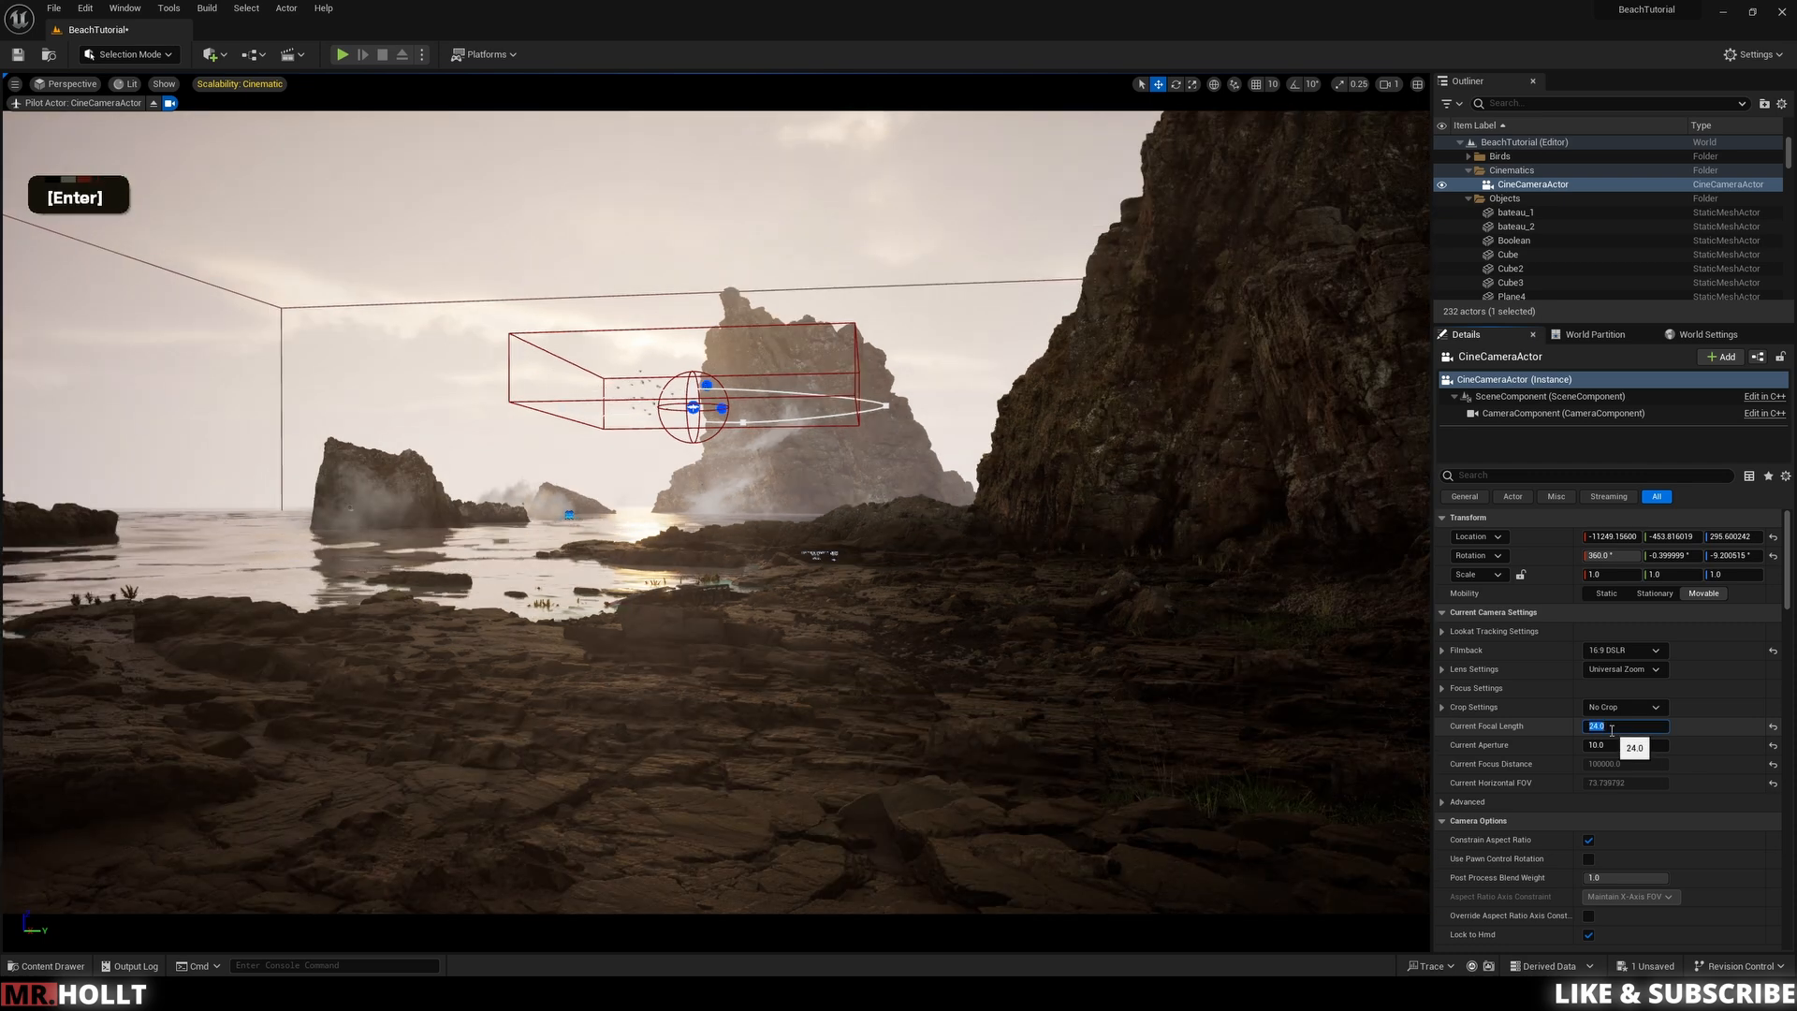
pyautogui.write('50')
pyautogui.press('Return')
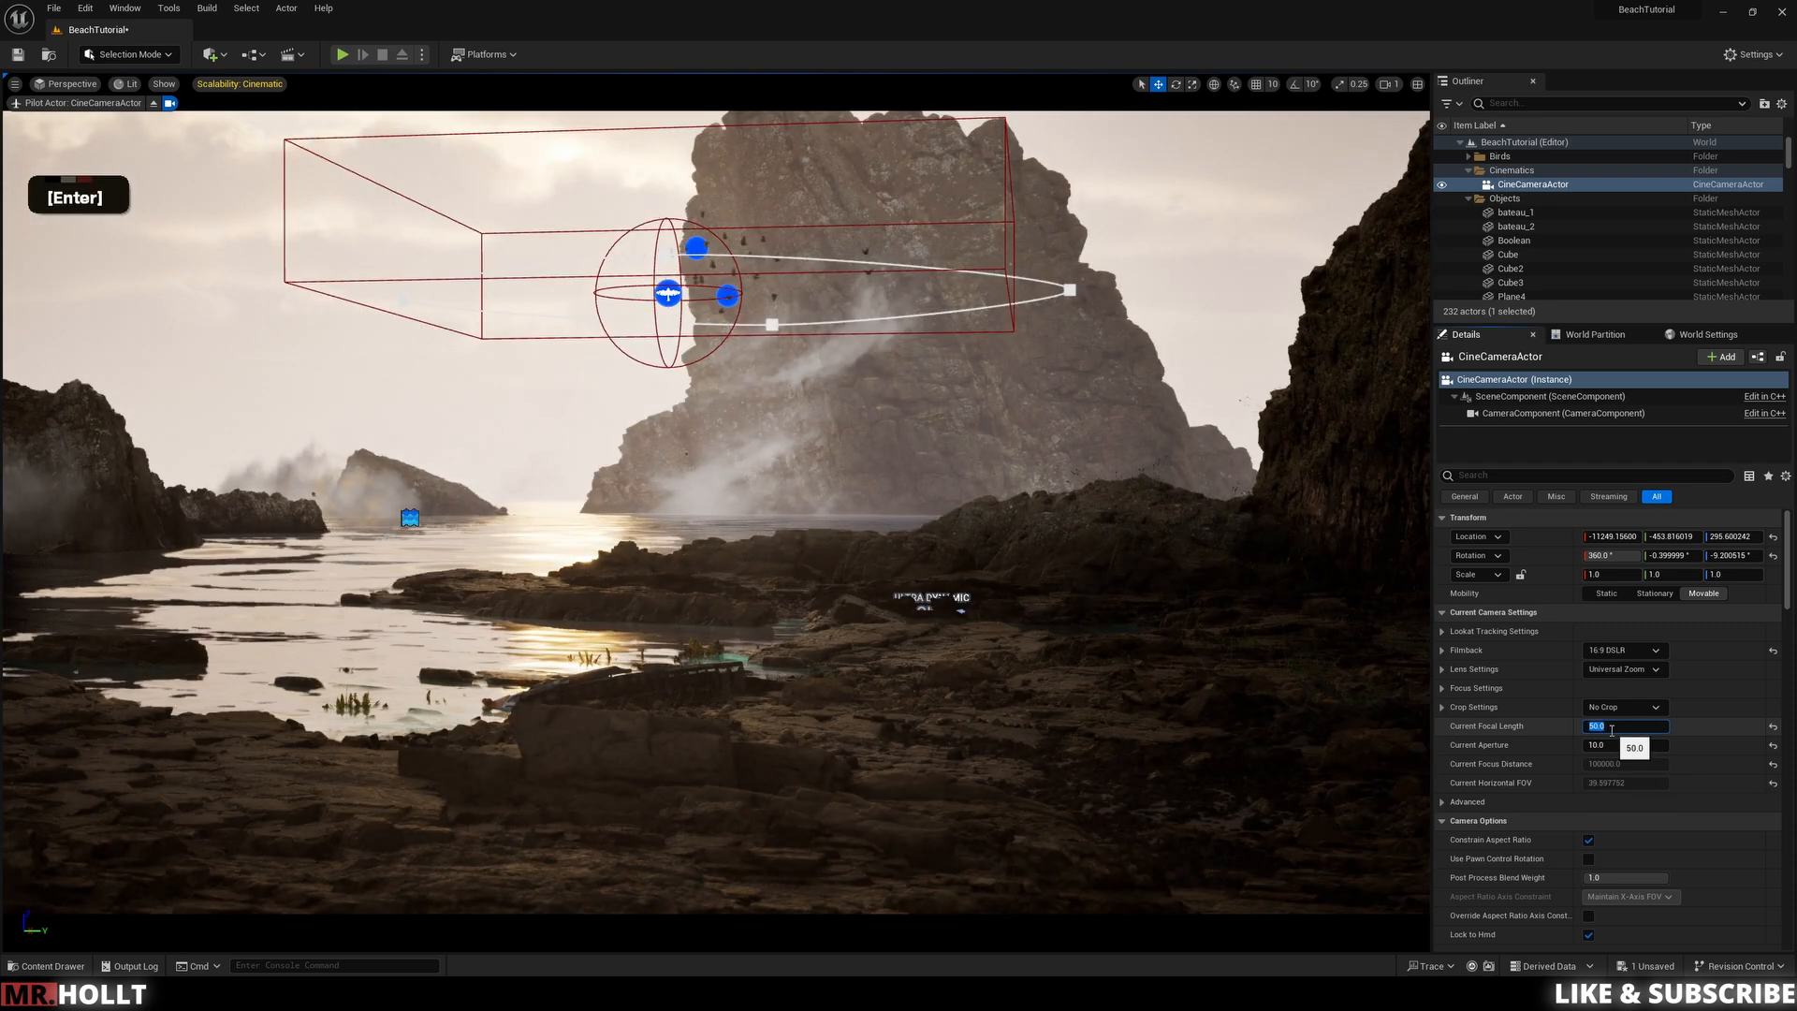
pyautogui.write('30')
pyautogui.press('Return')
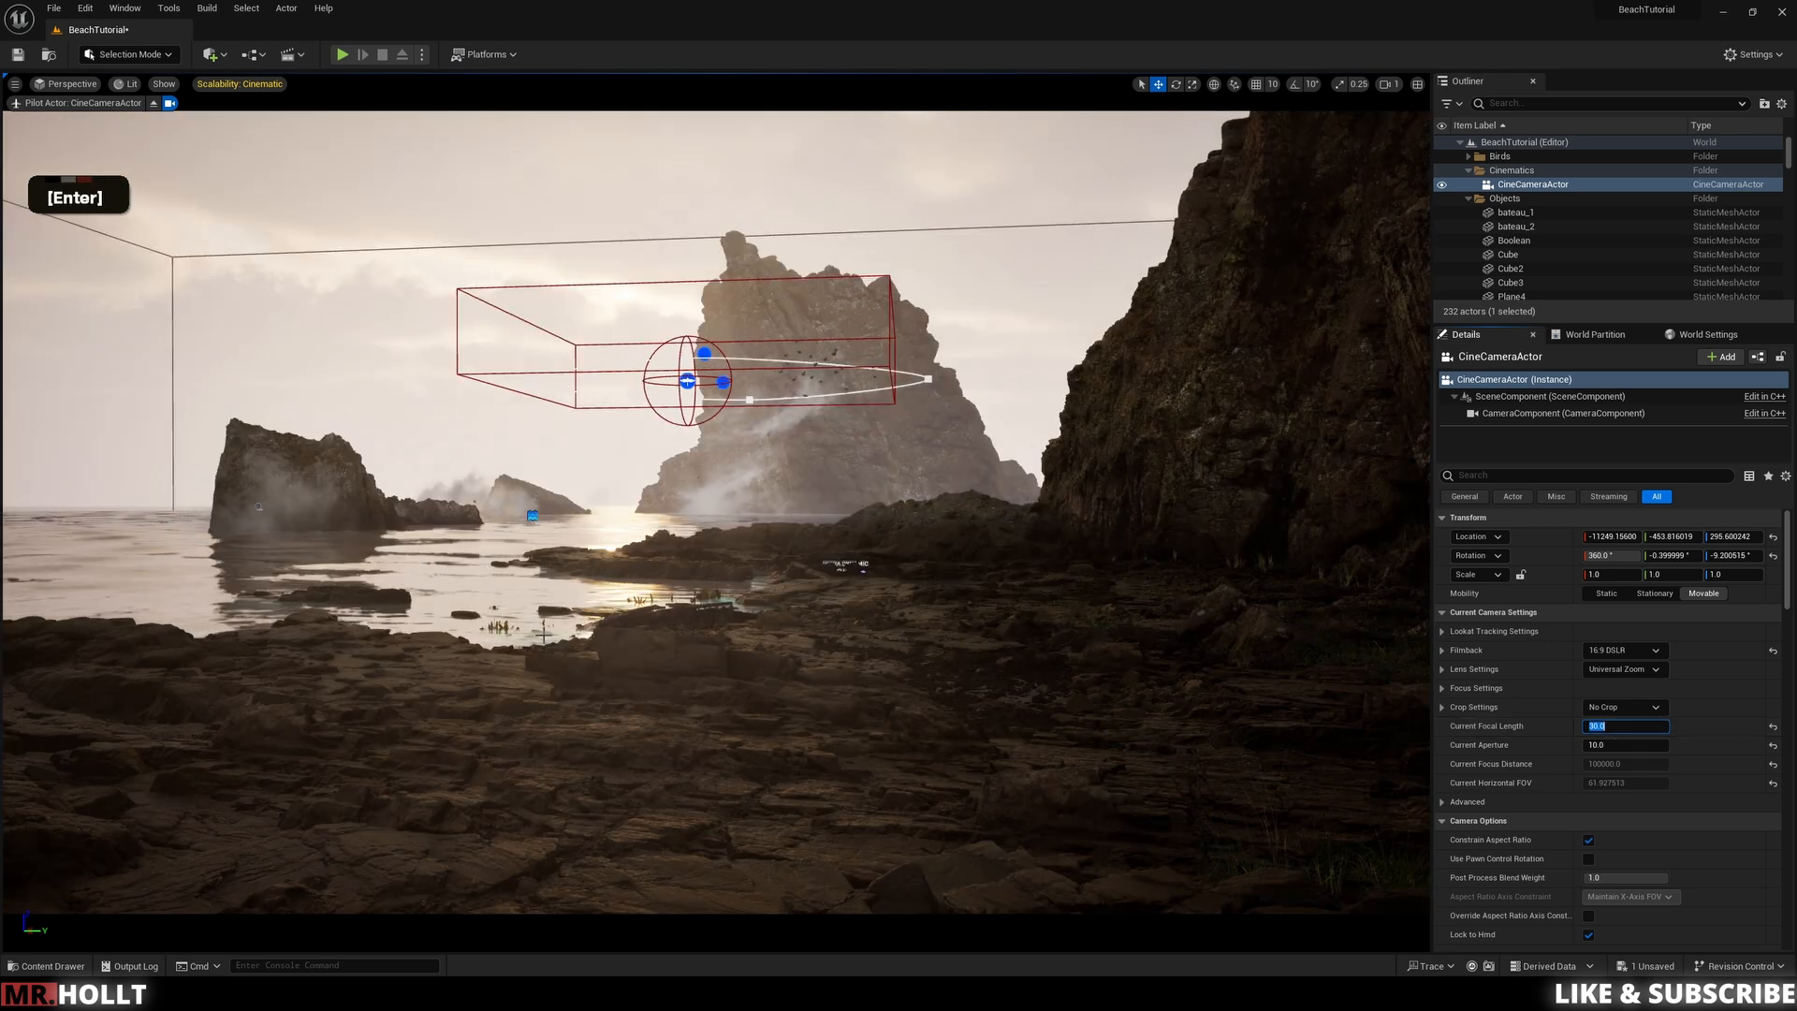
# Step: Try a Current Aperture of 2.8 on the camera, then set it back to 10
pyautogui.click(1633, 746)
pyautogui.write('2.8')
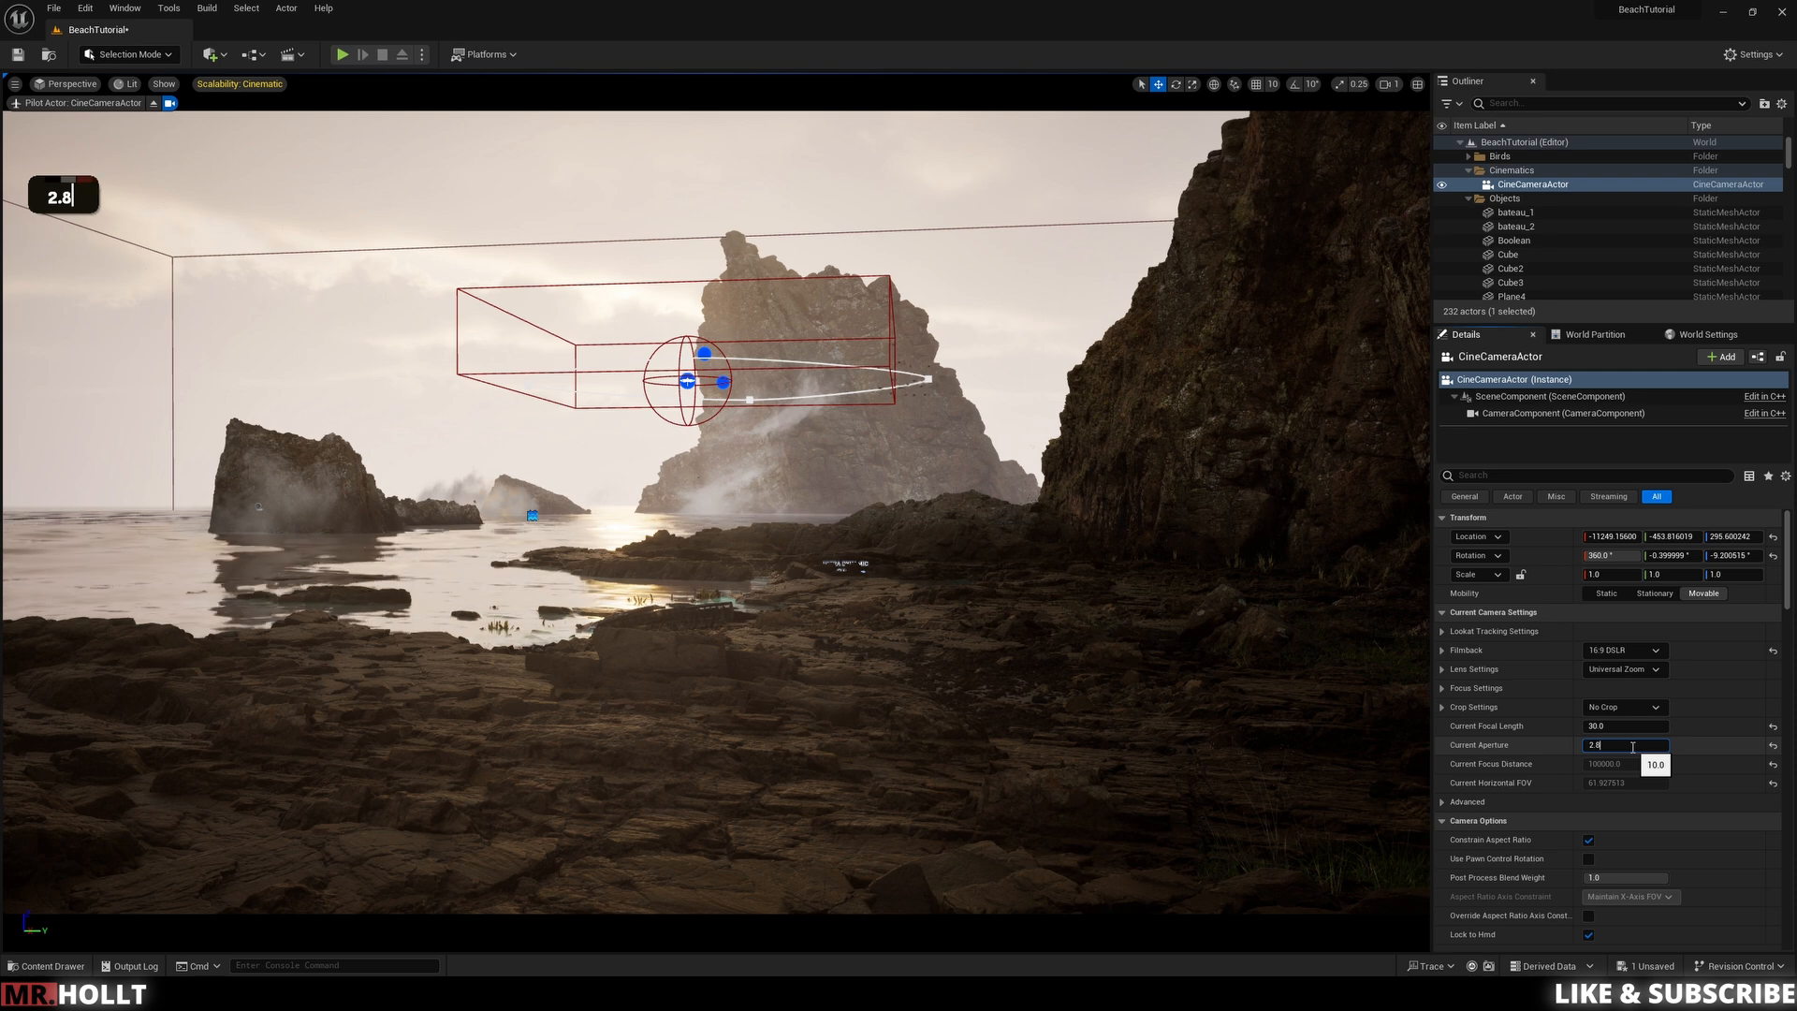
pyautogui.press('Return')
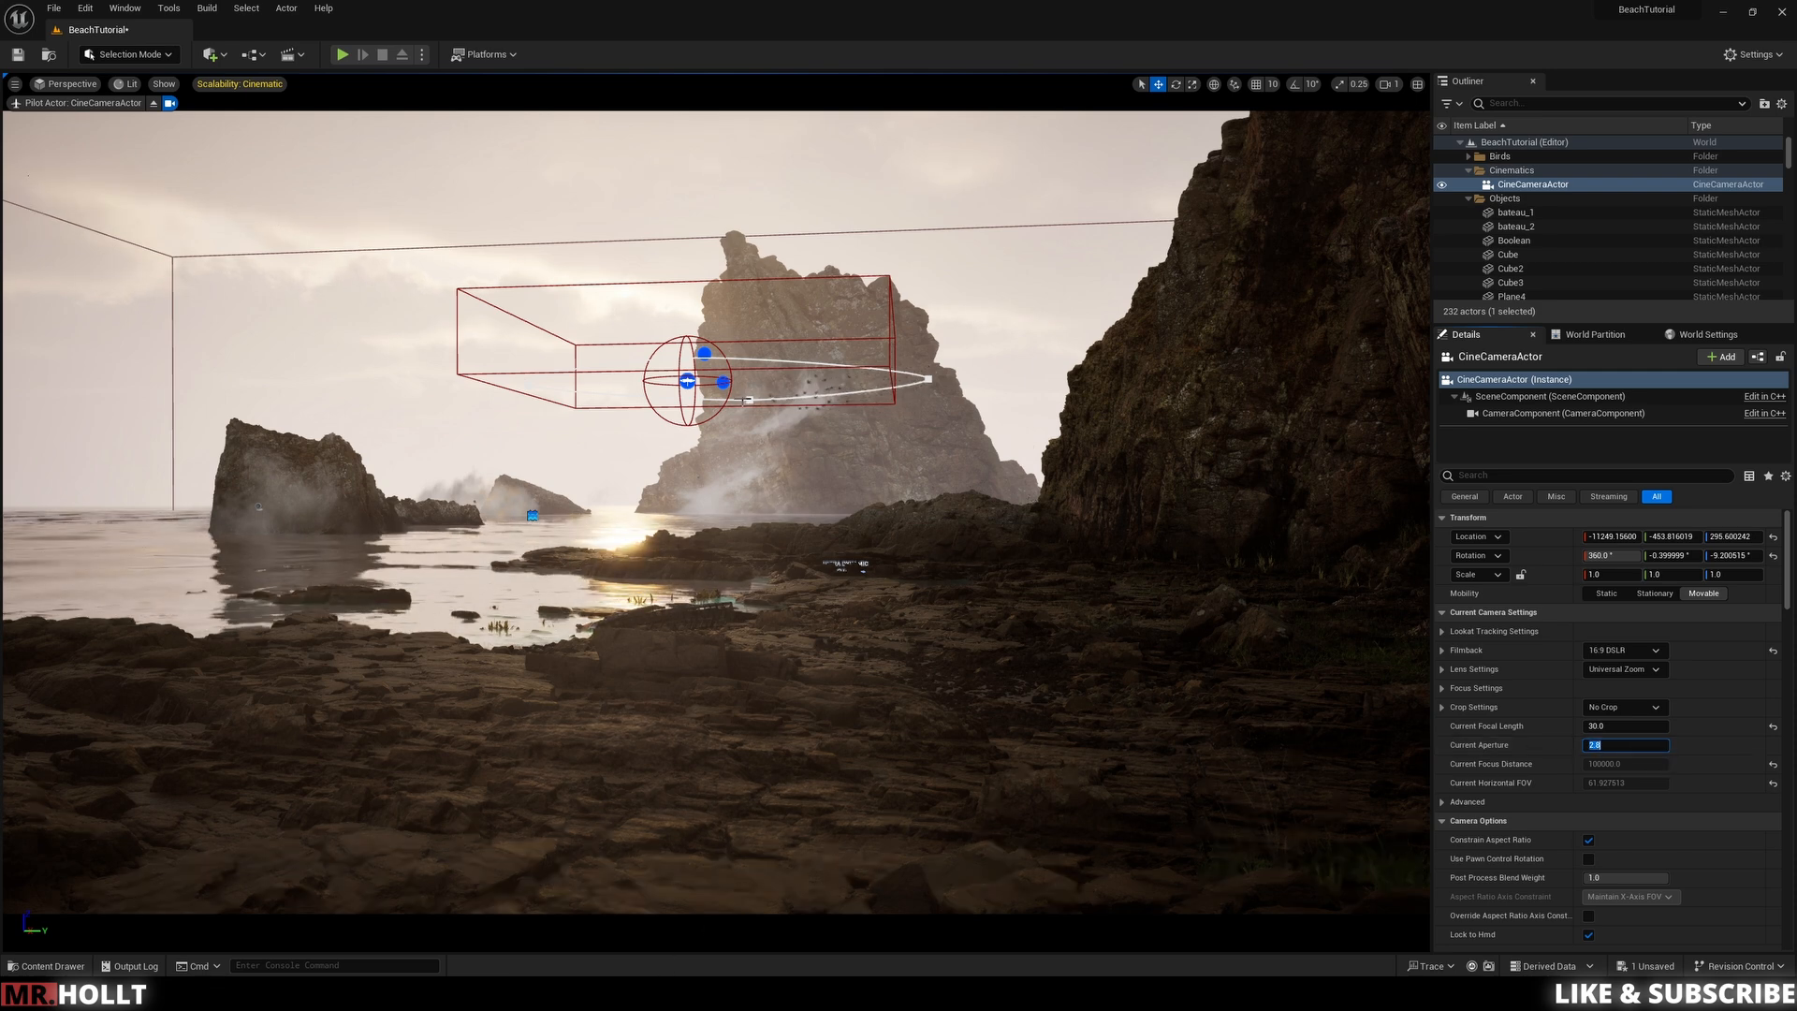
pyautogui.write('10')
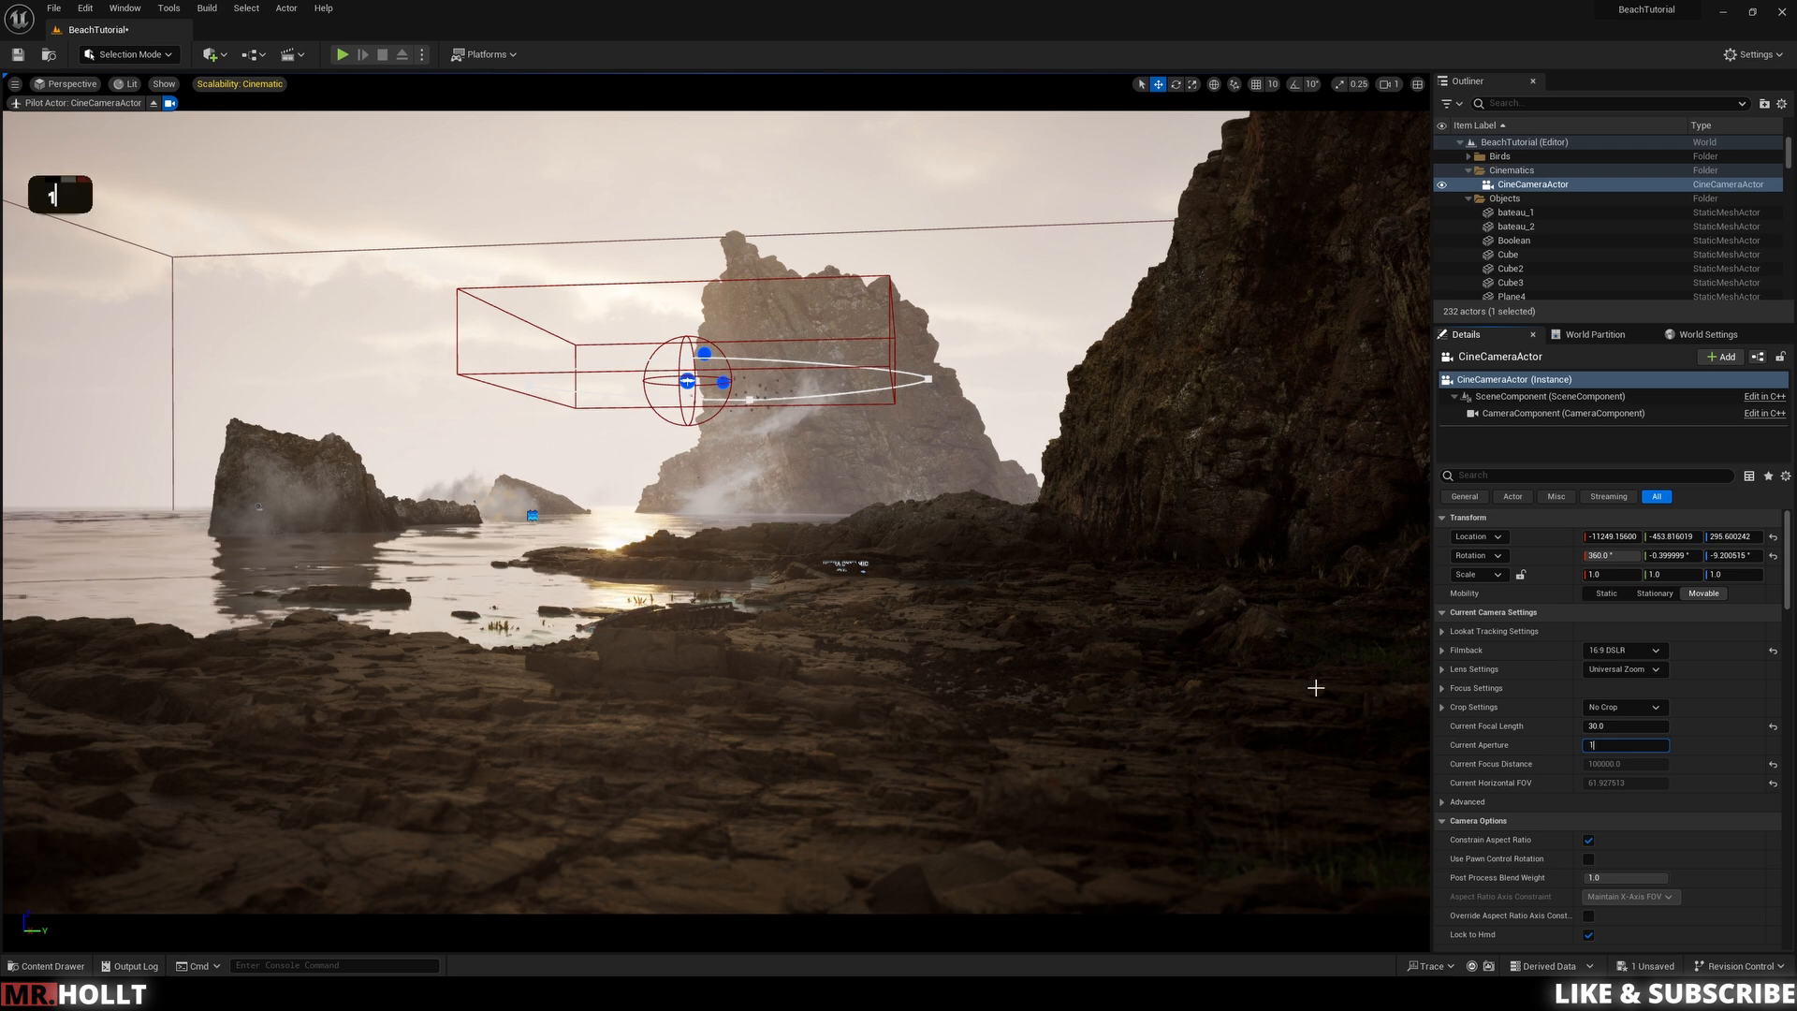
pyautogui.press('Return')
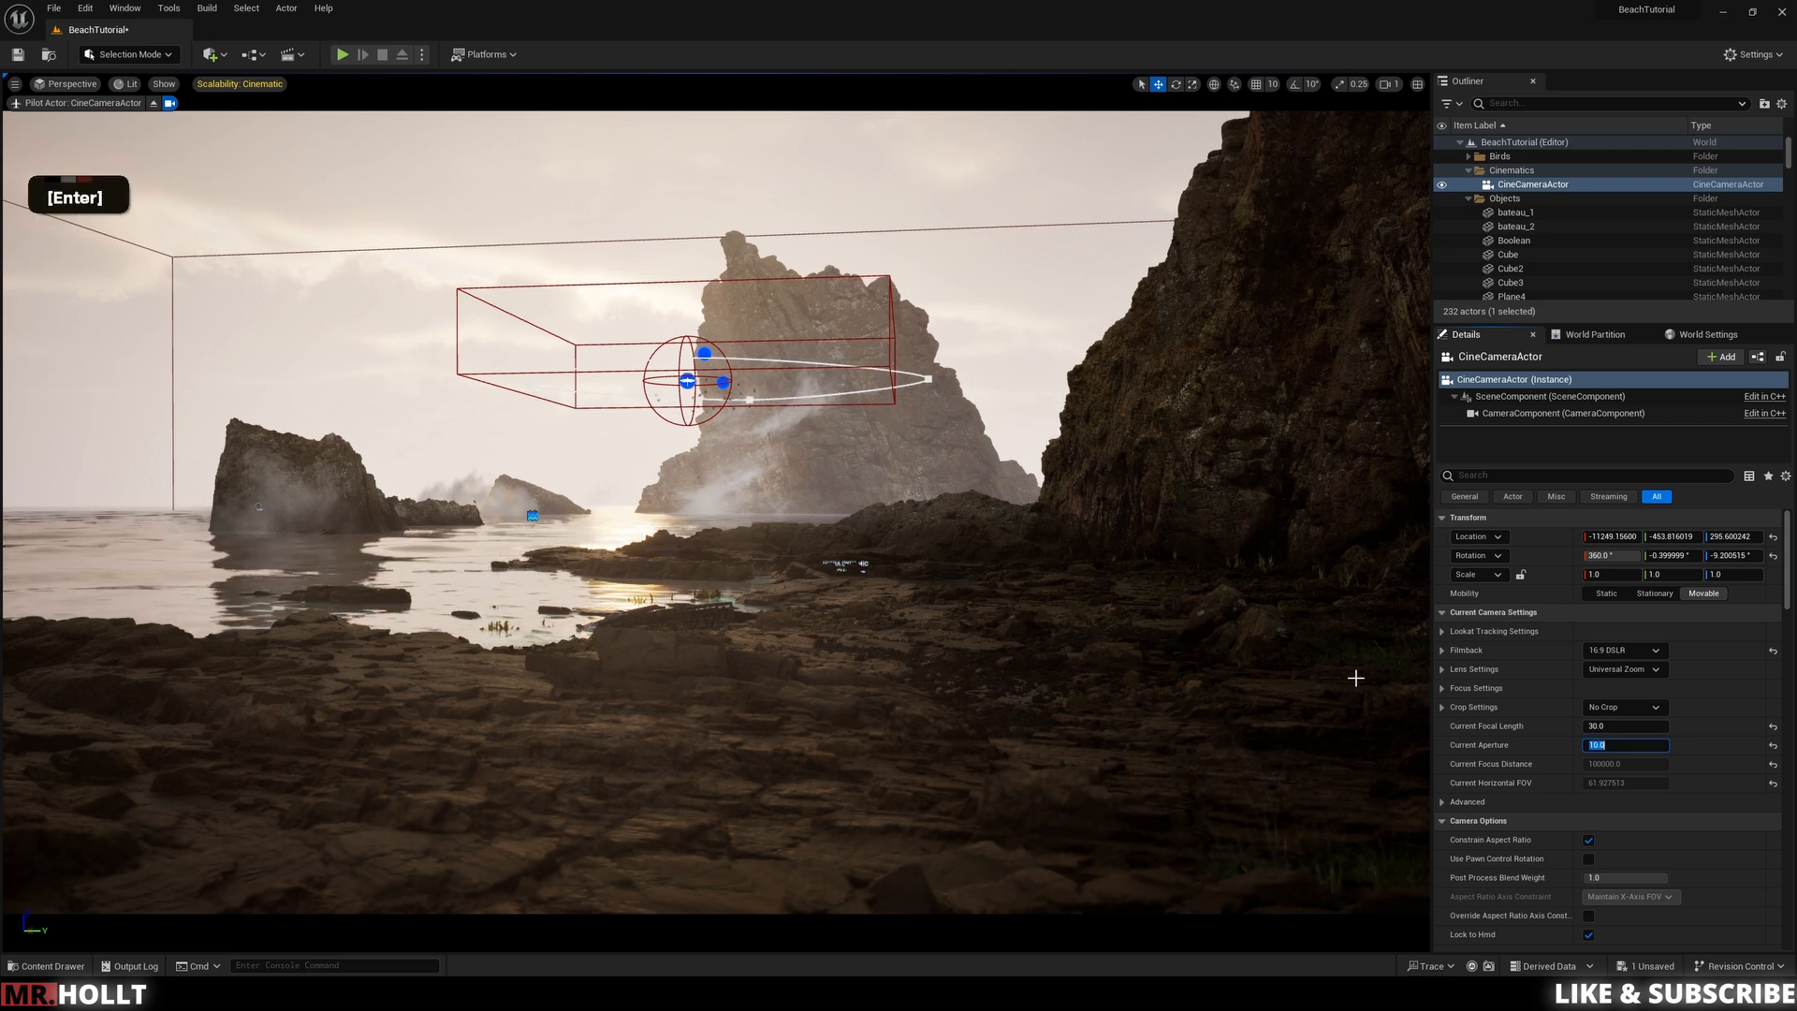
# Step: Browse the camera's Post Process settings, expanding and collapsing the Lens and Color Grading groups
pyautogui.click(1634, 727)
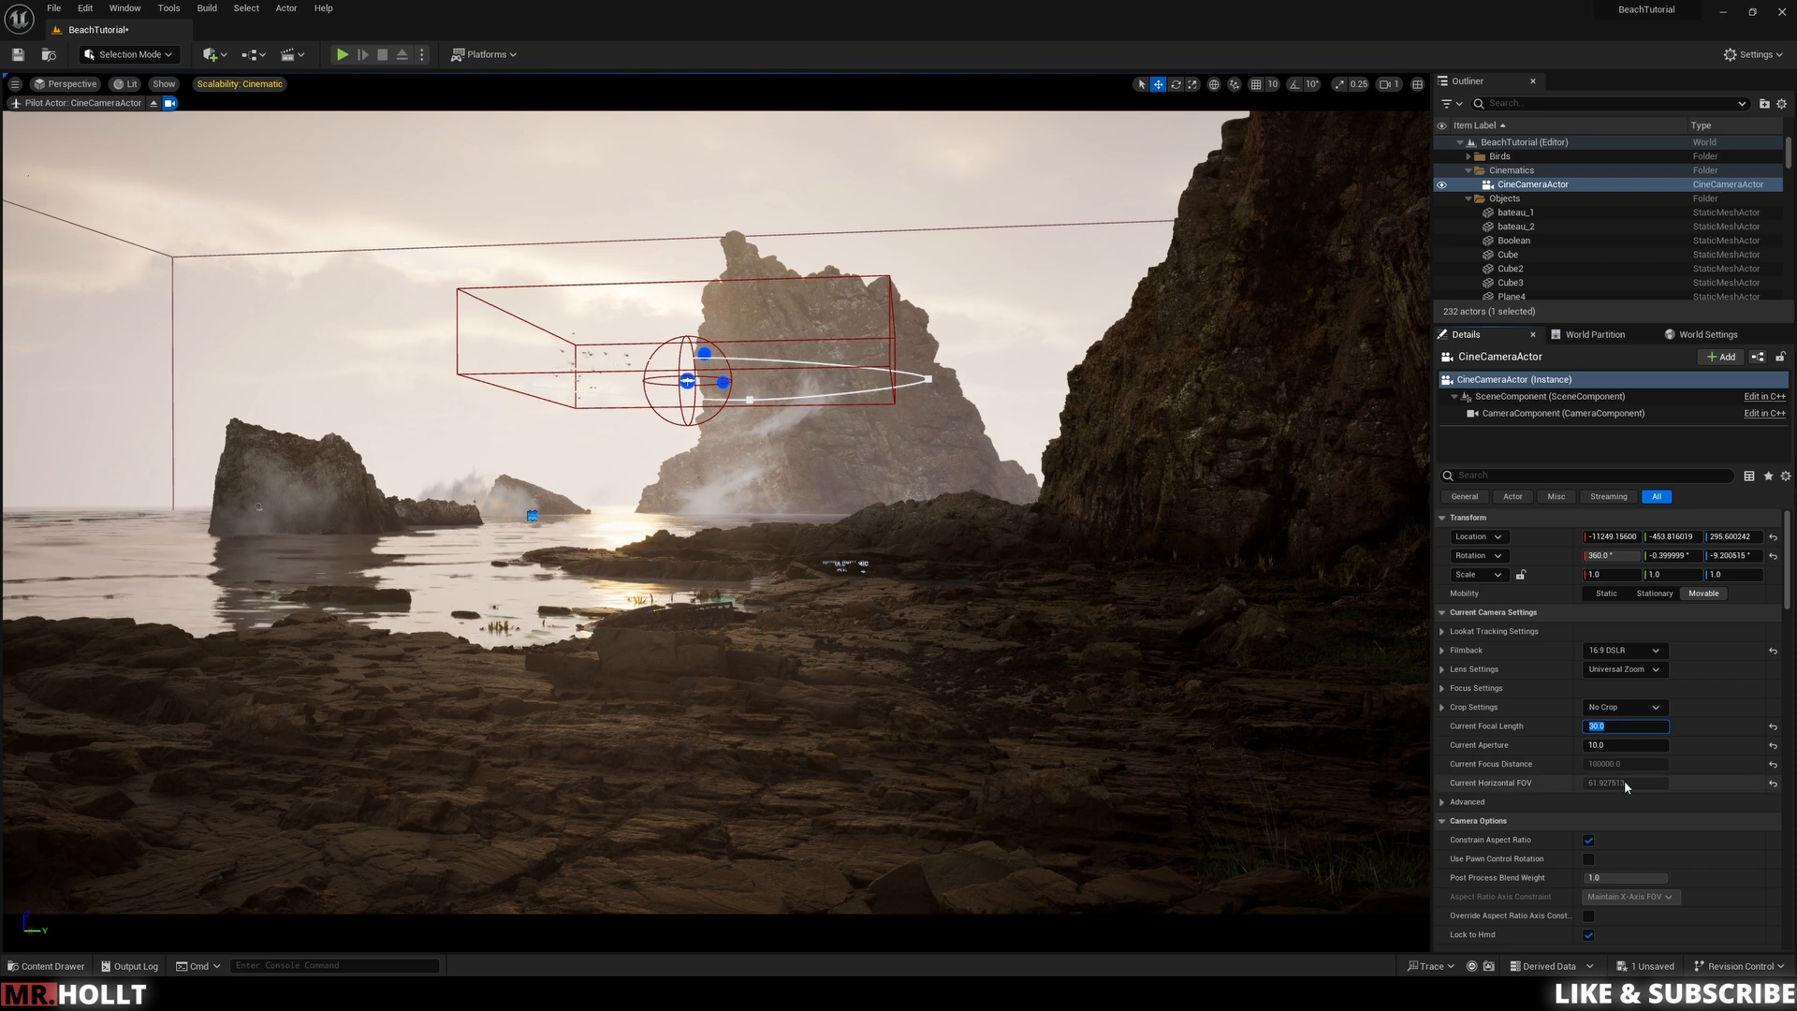
pyautogui.scroll(1, 1625, 779)
pyautogui.scroll(-3, 1621, 775)
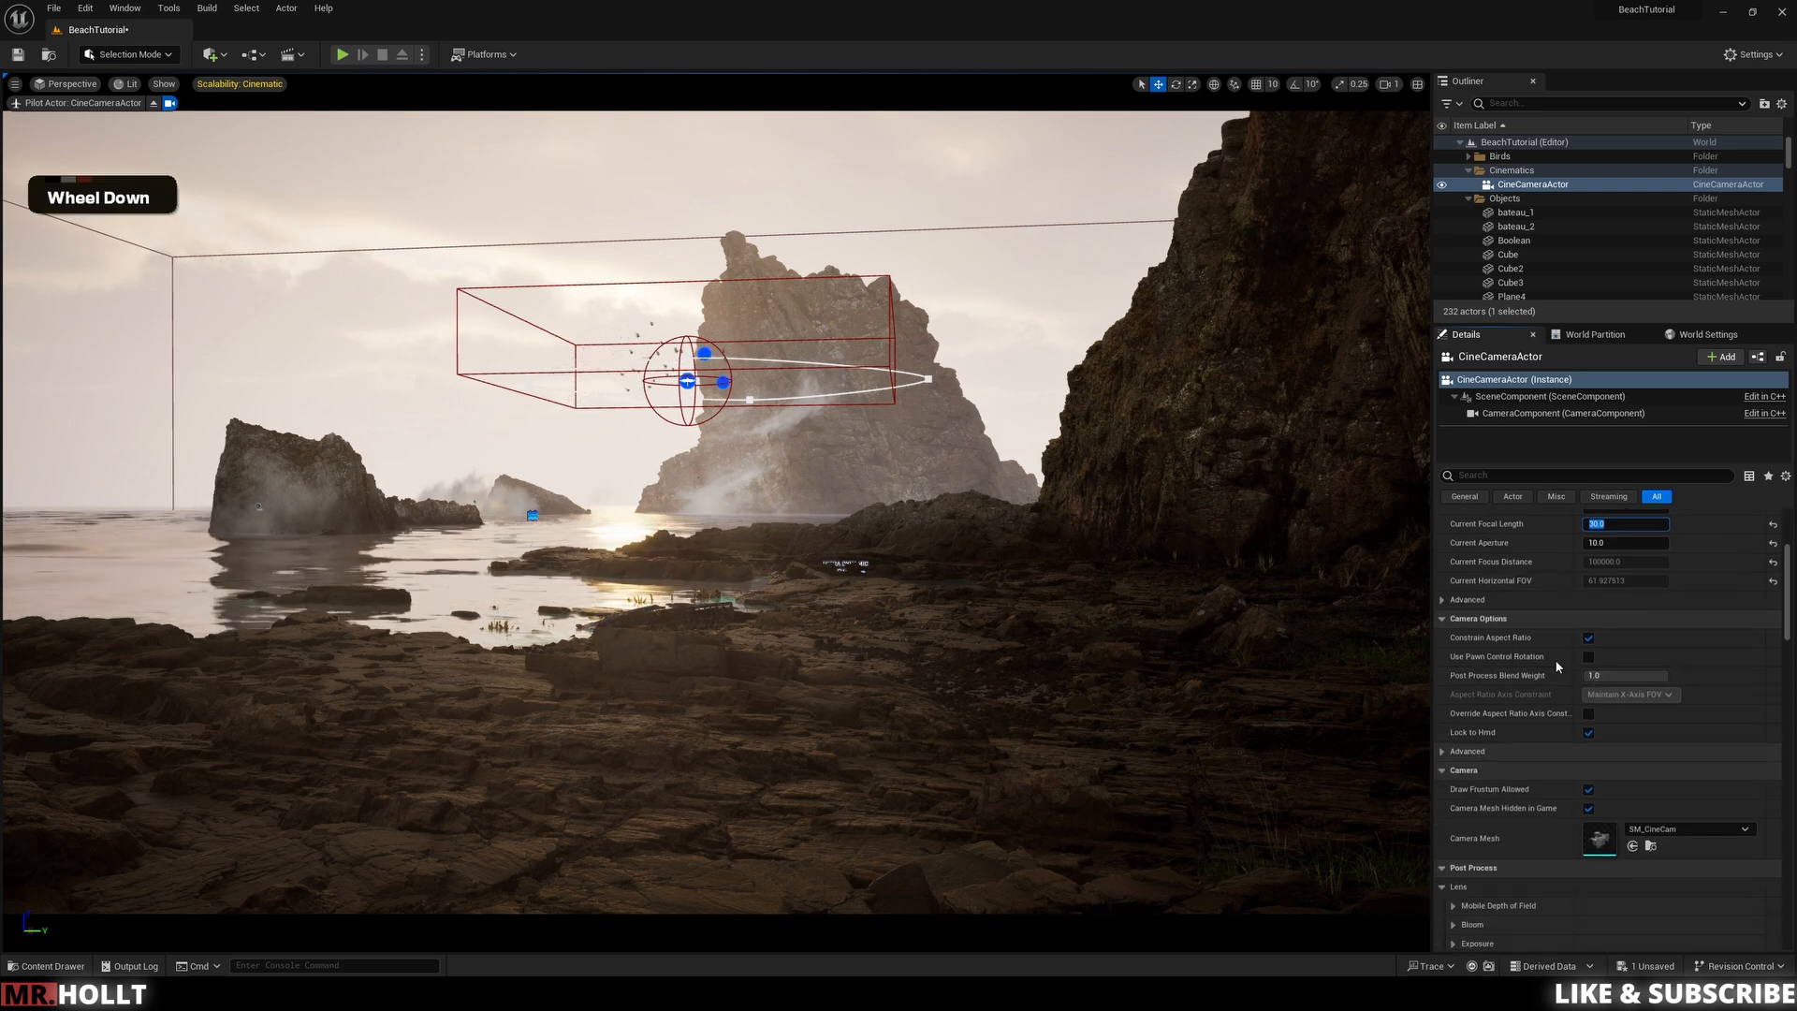
pyautogui.scroll(3, 1535, 666)
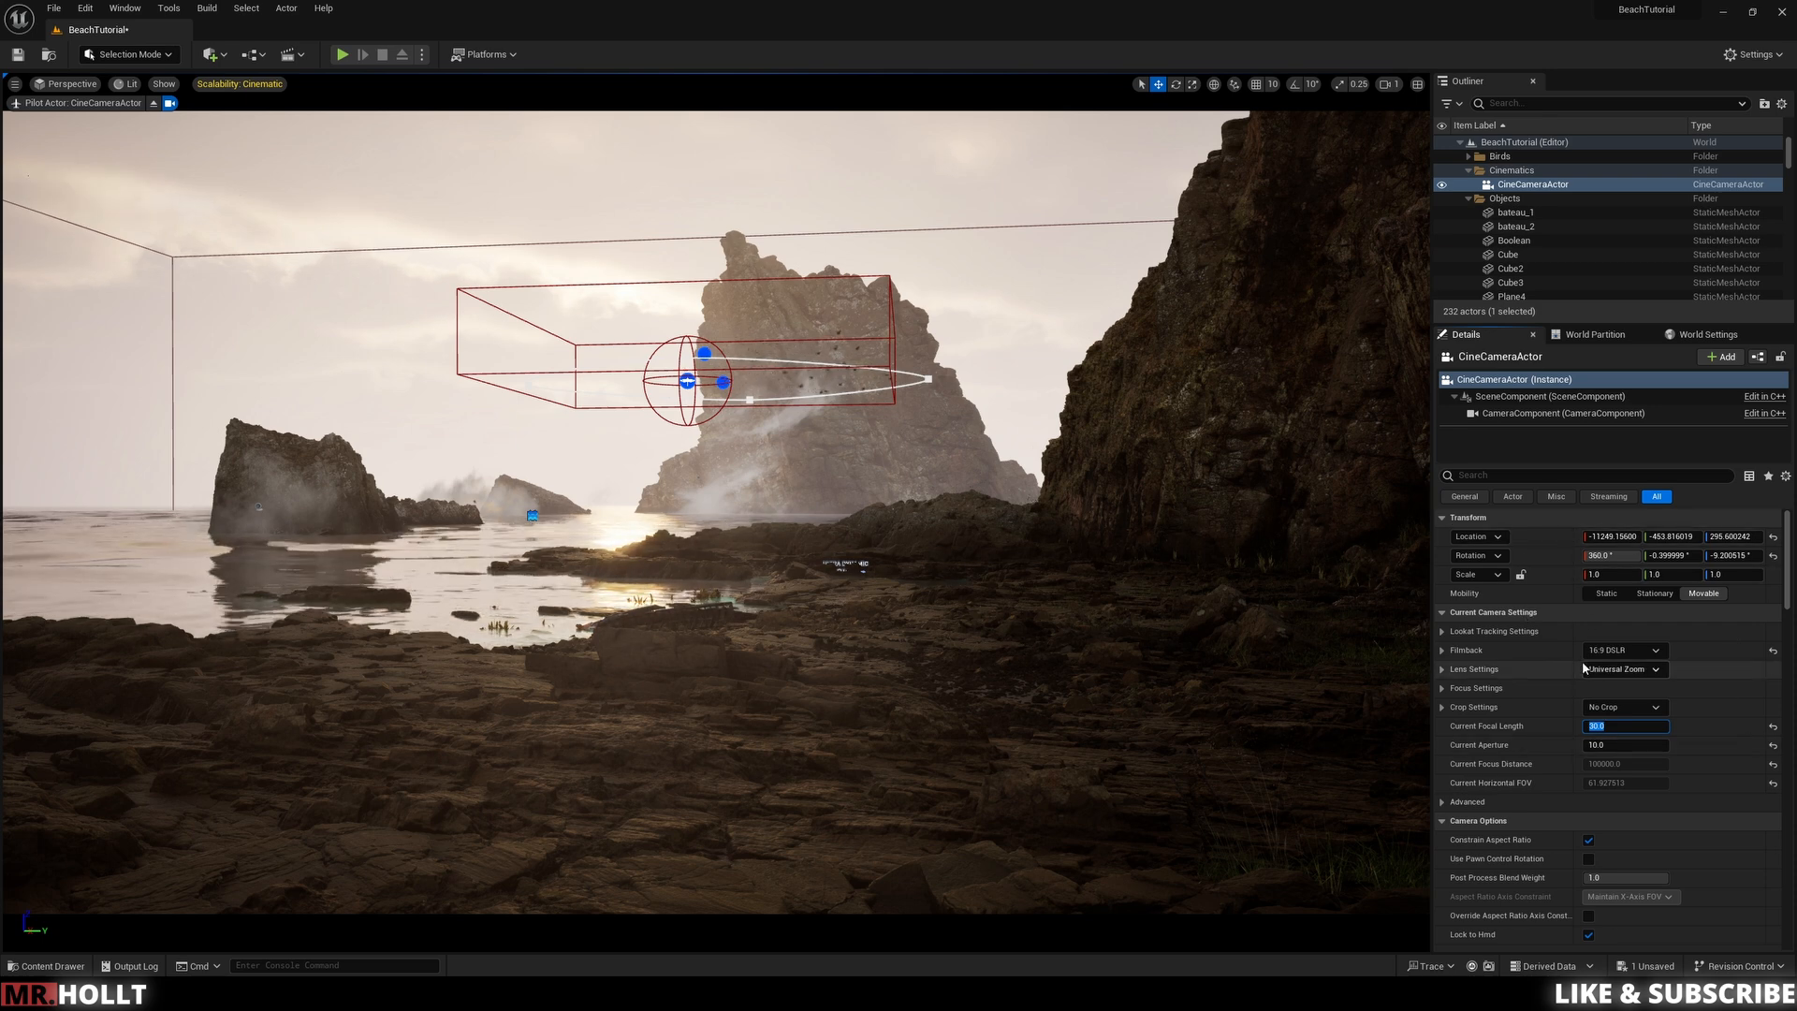
pyautogui.scroll(-3, 1647, 746)
pyautogui.scroll(-3, 1657, 771)
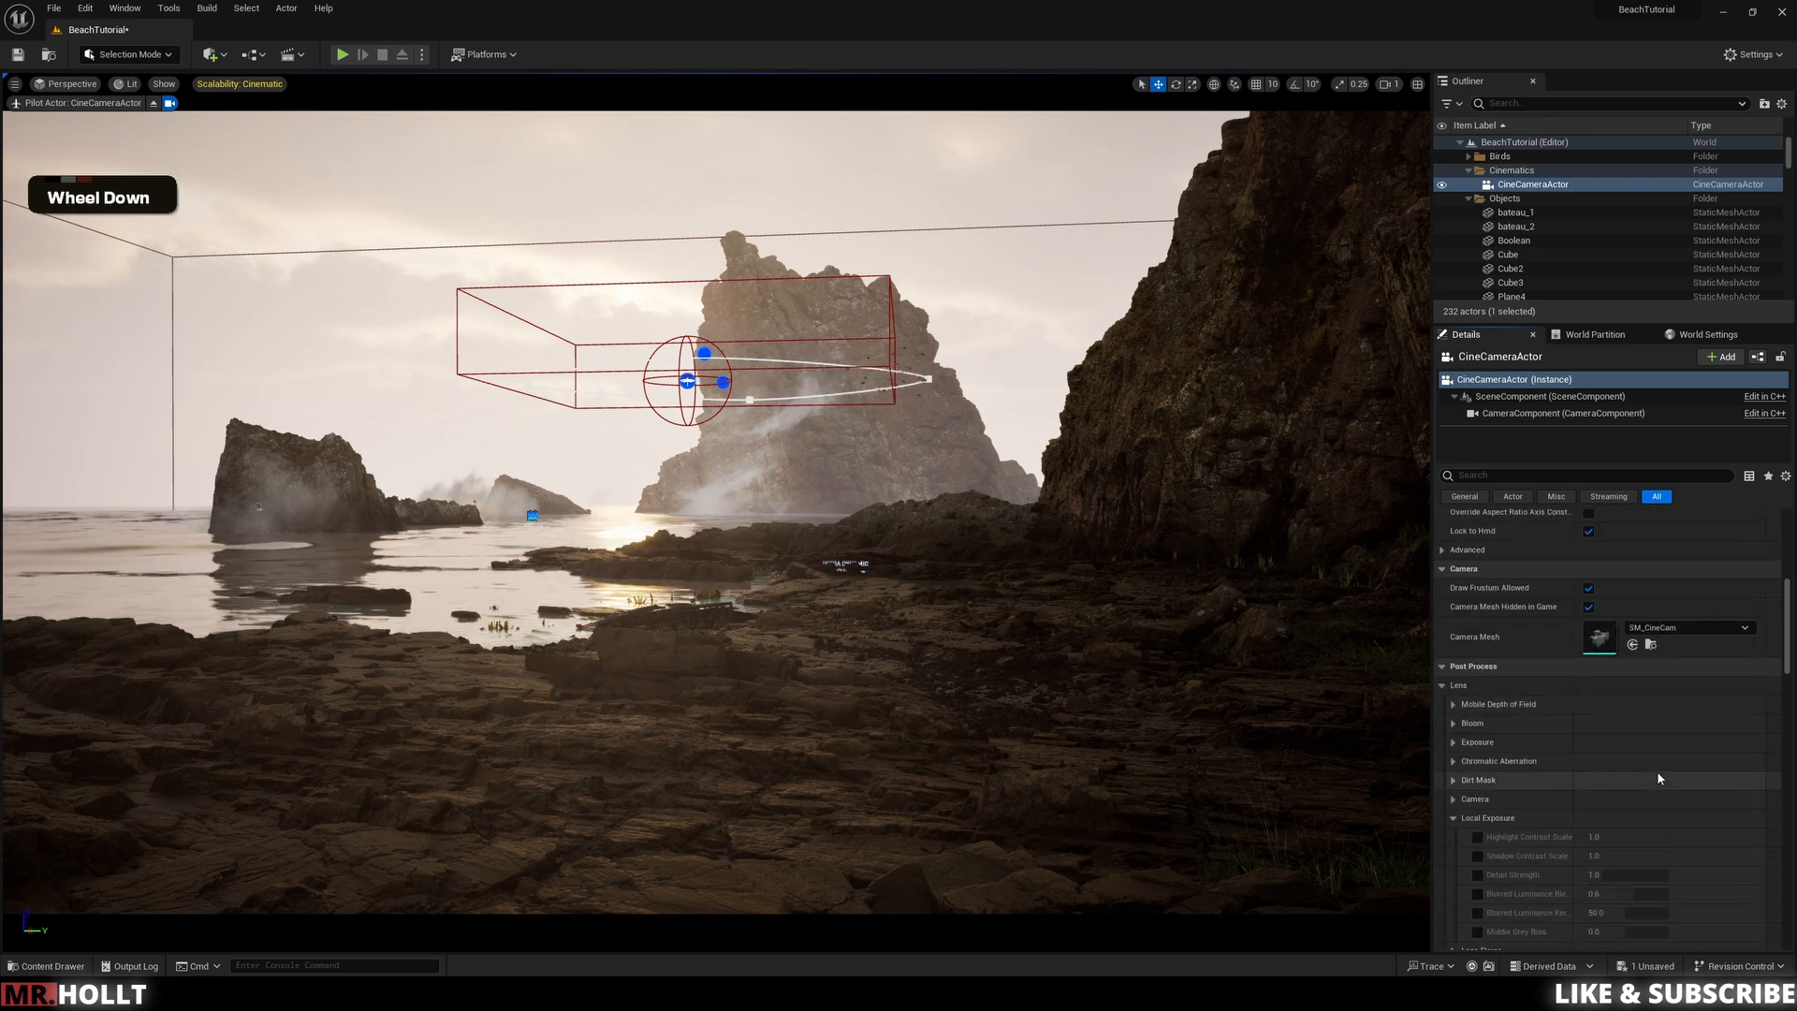
pyautogui.click(1453, 708)
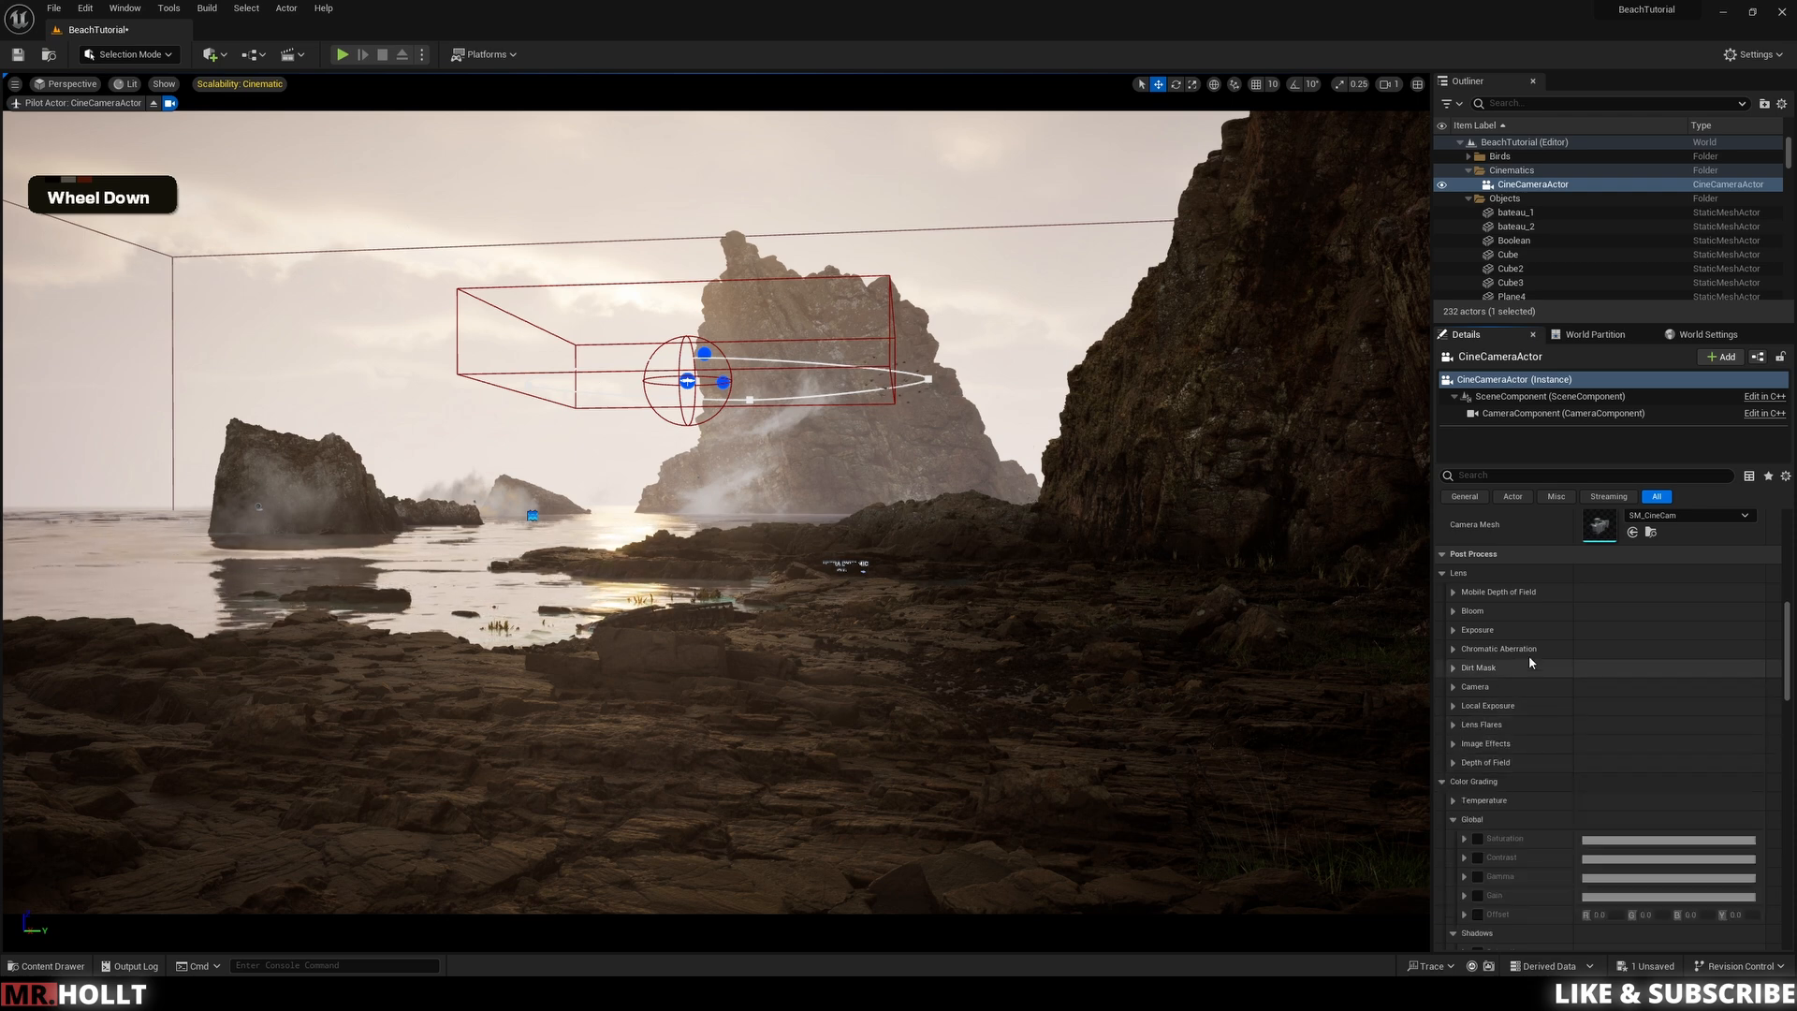
pyautogui.scroll(-2, 1488, 622)
pyautogui.doubleClick(1442, 738)
pyautogui.scroll(-1, 1584, 678)
pyautogui.scroll(1, 1576, 682)
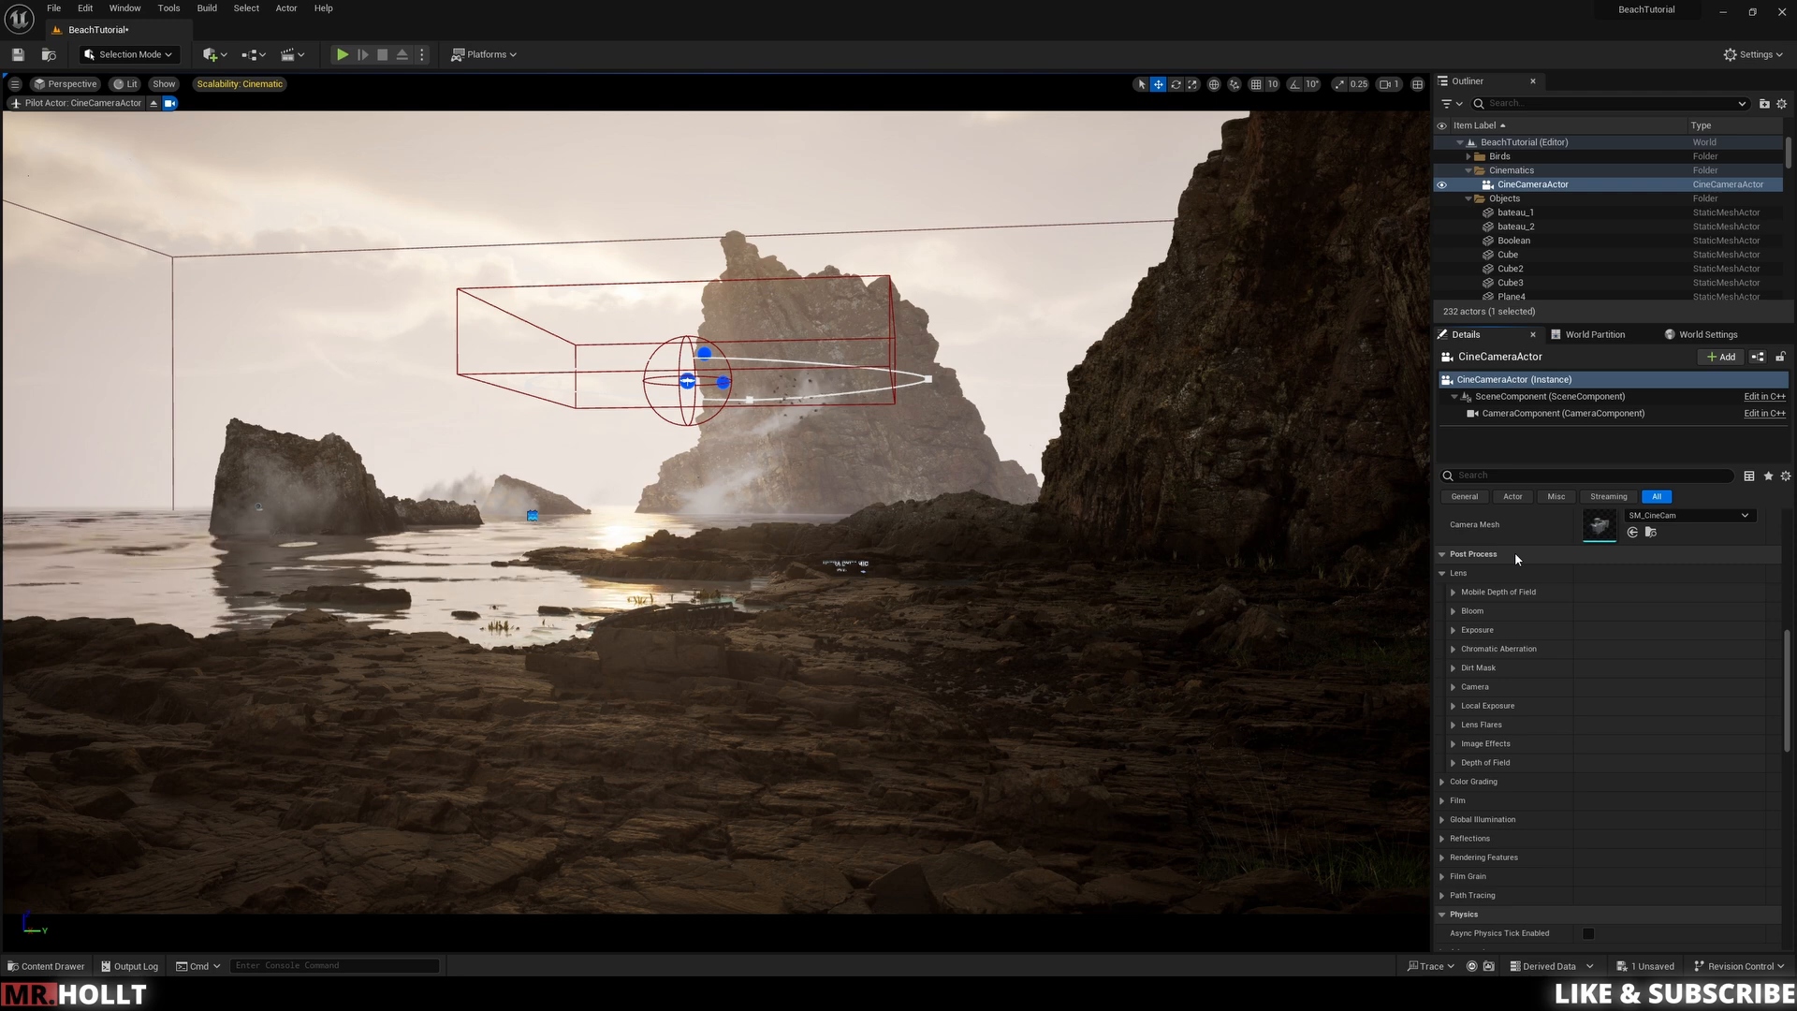
pyautogui.scroll(-1, 1470, 746)
pyautogui.scroll(-3, 1466, 746)
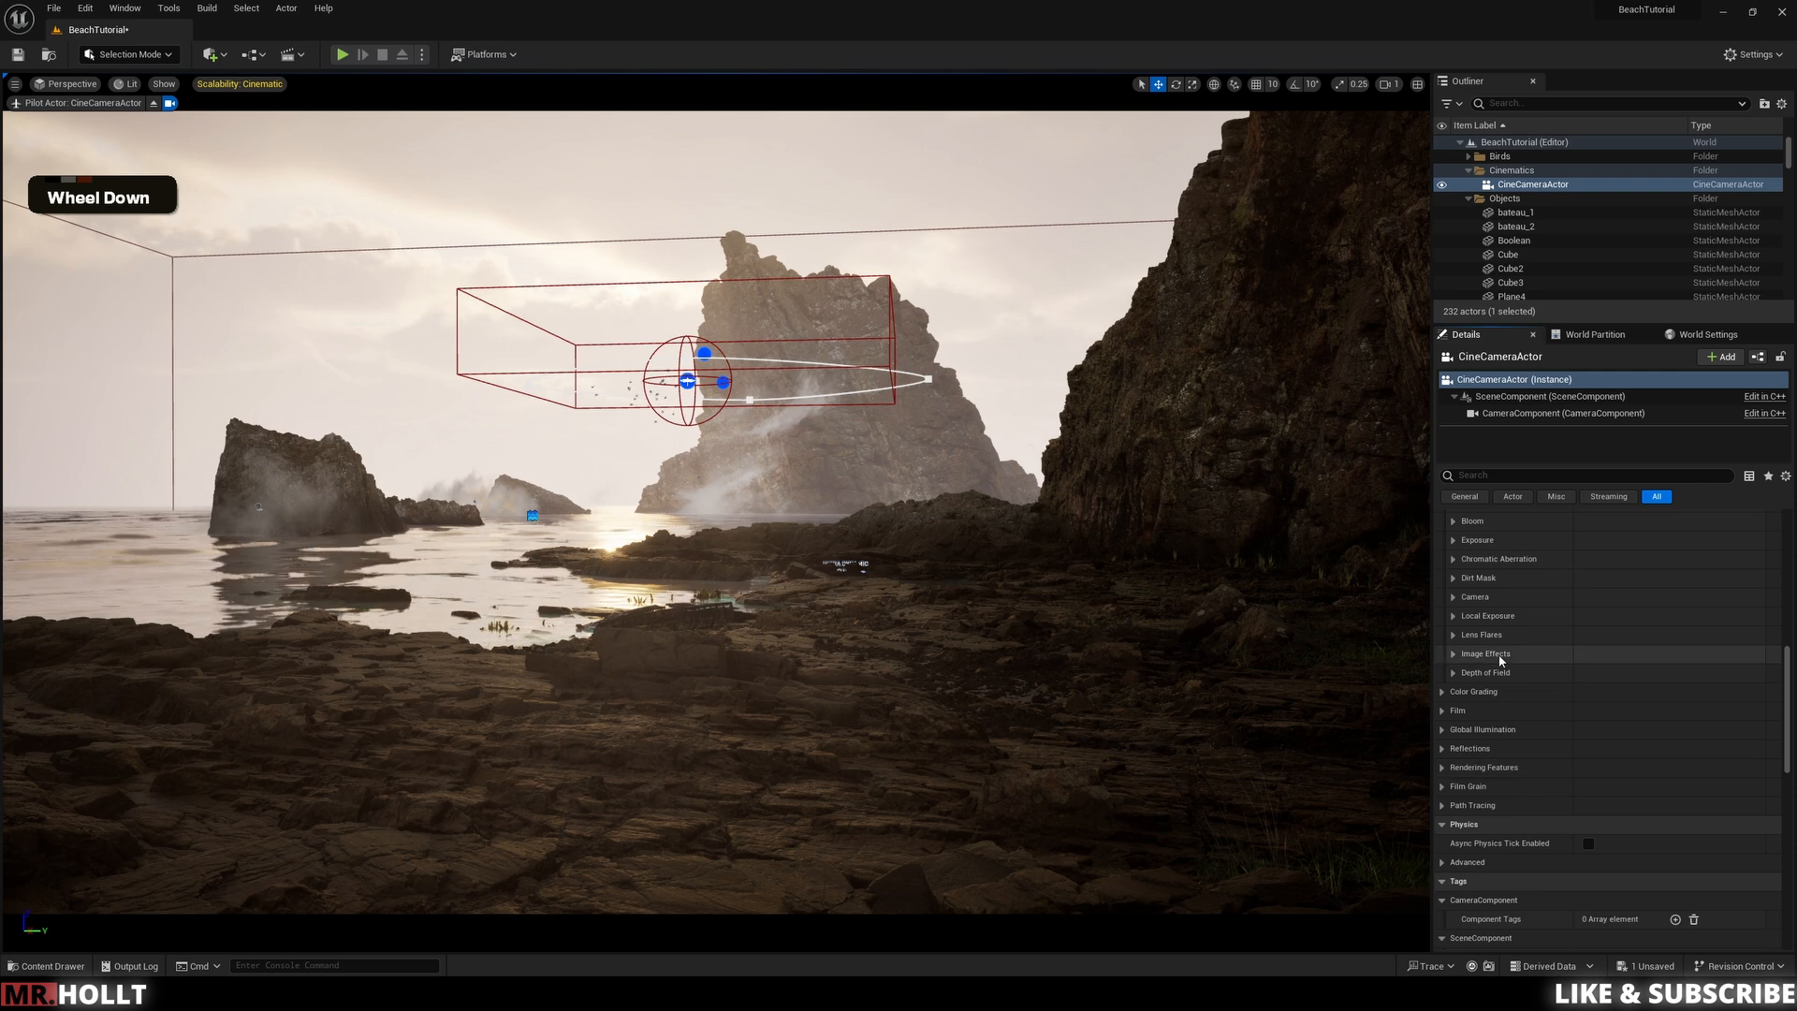
pyautogui.scroll(-10, 1541, 785)
pyautogui.scroll(-15, 1541, 792)
pyautogui.scroll(1, 1541, 792)
pyautogui.scroll(20, 1541, 792)
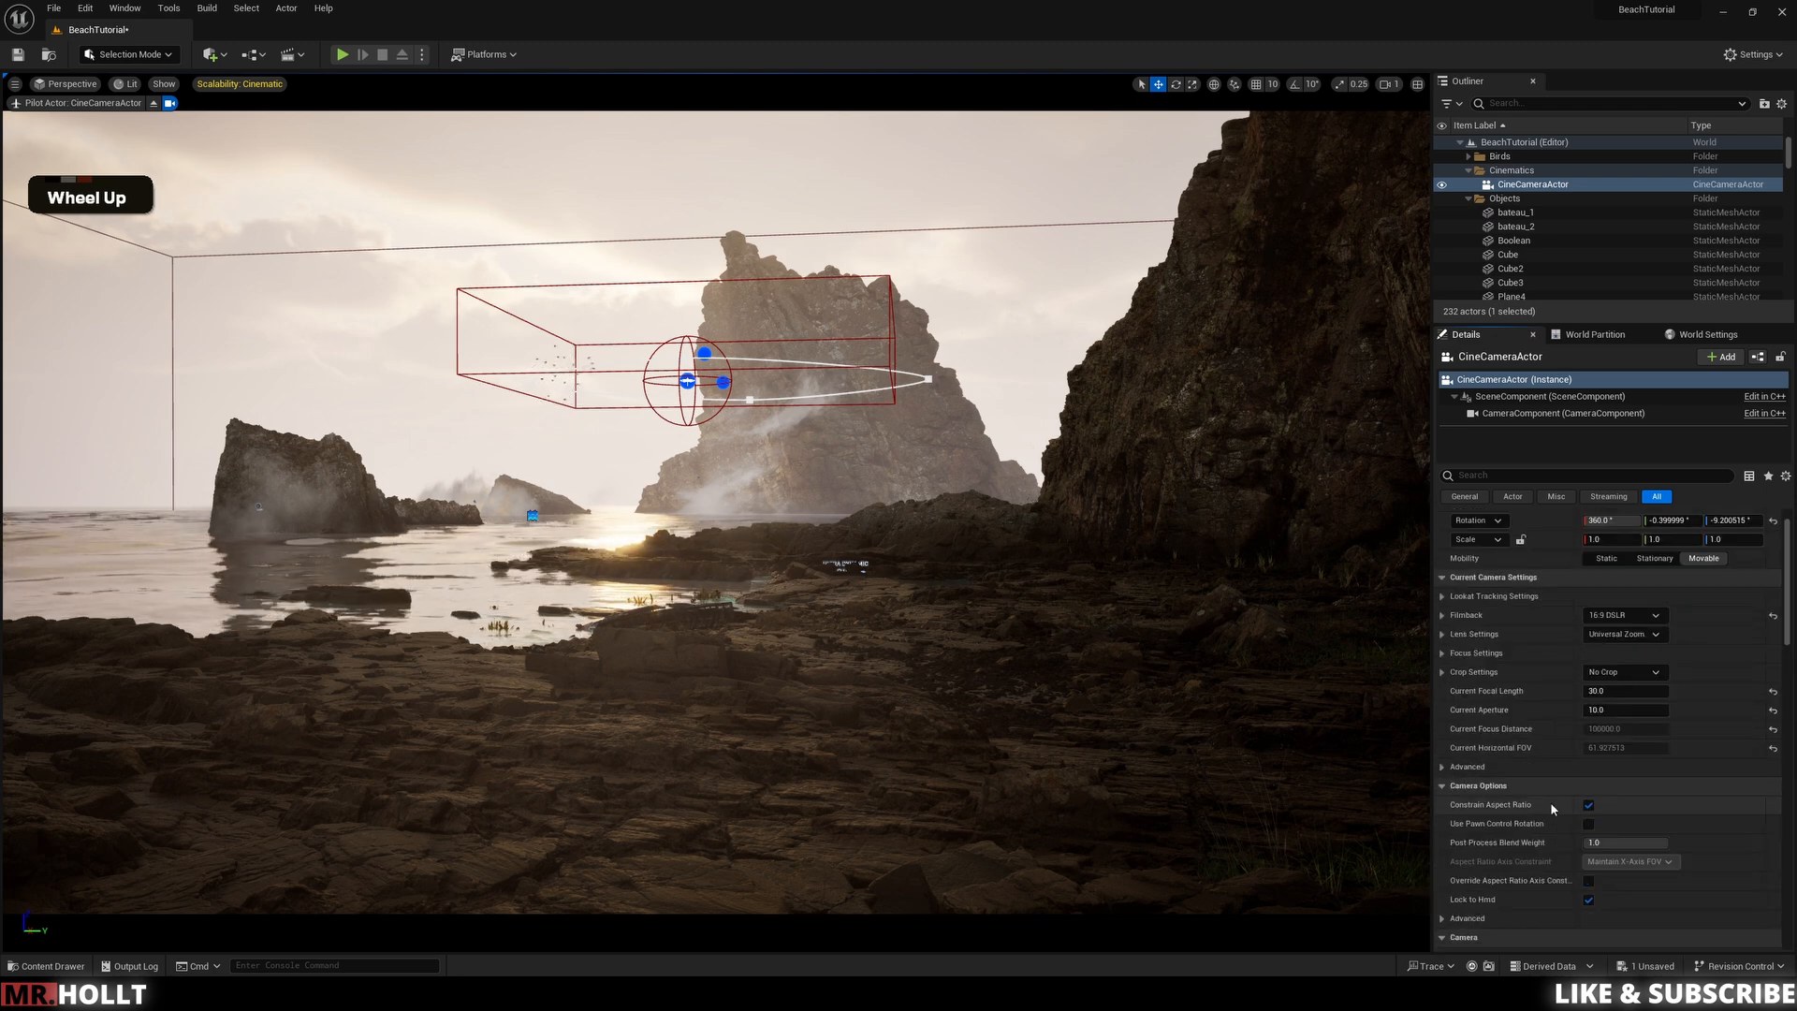
pyautogui.scroll(2, 1550, 801)
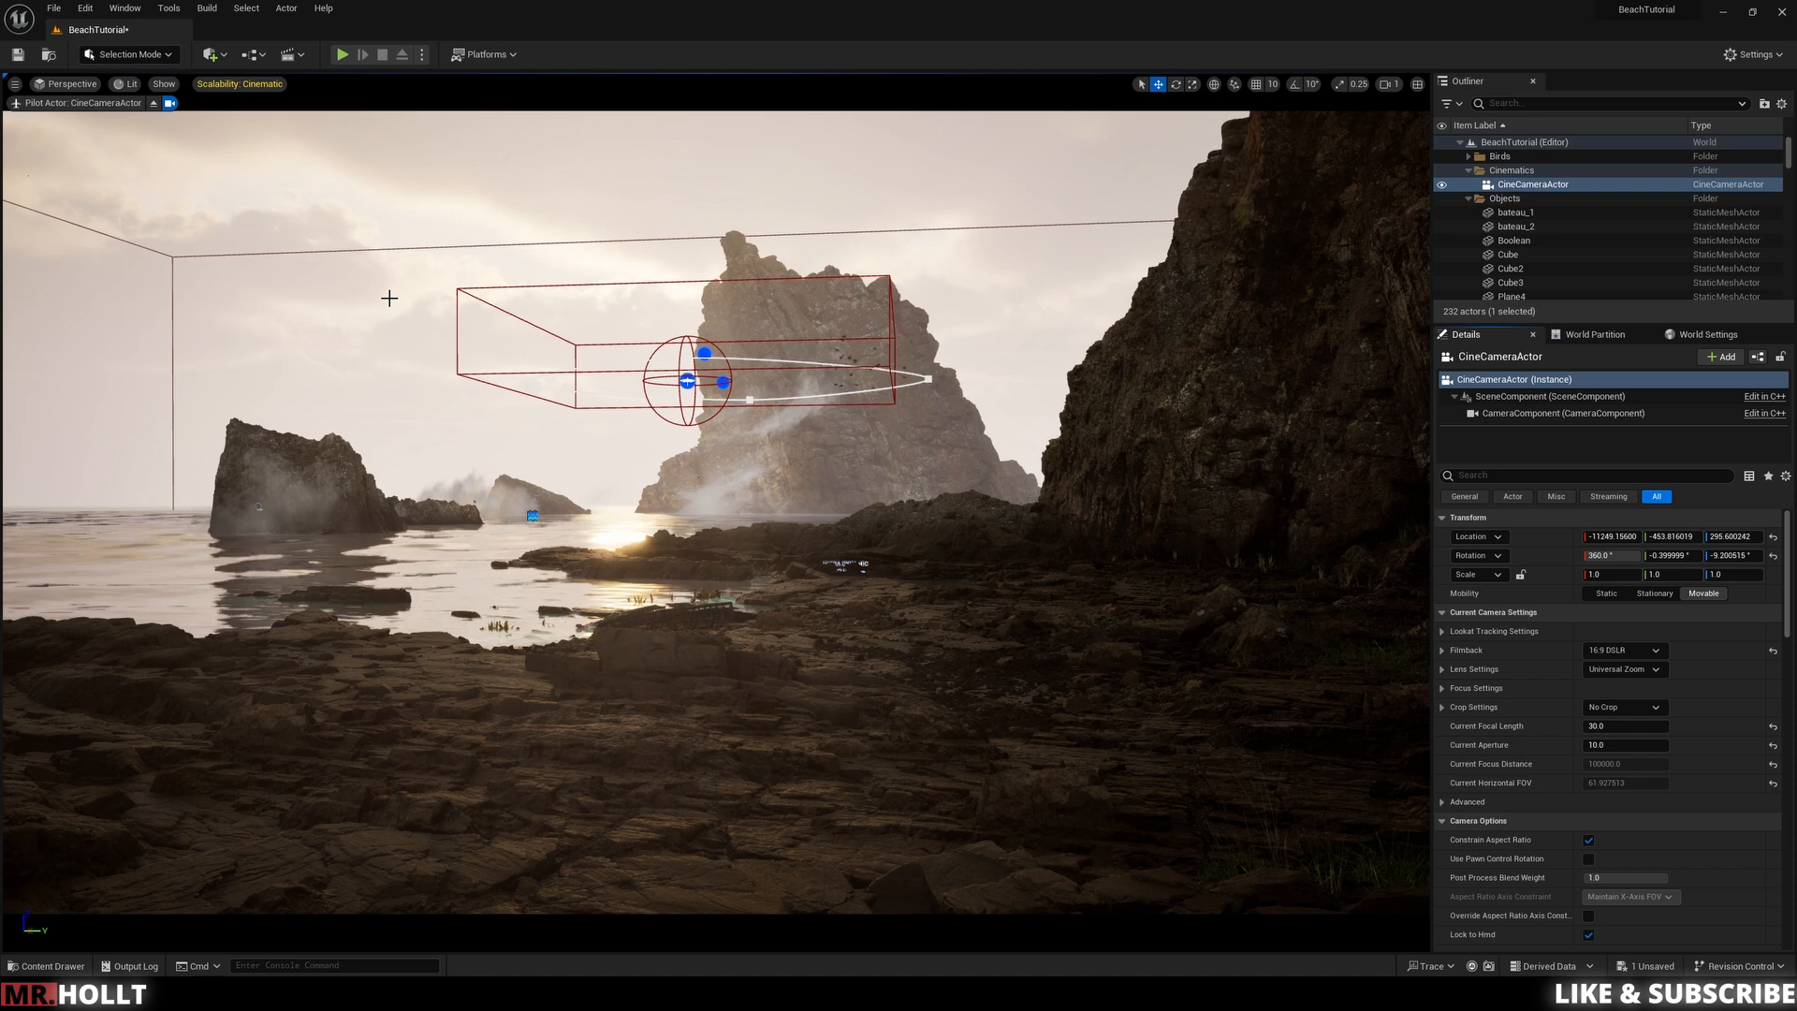
# Step: Add a new Level Sequence named LS_Scene1, saving it in the Content folder
pyautogui.click(288, 55)
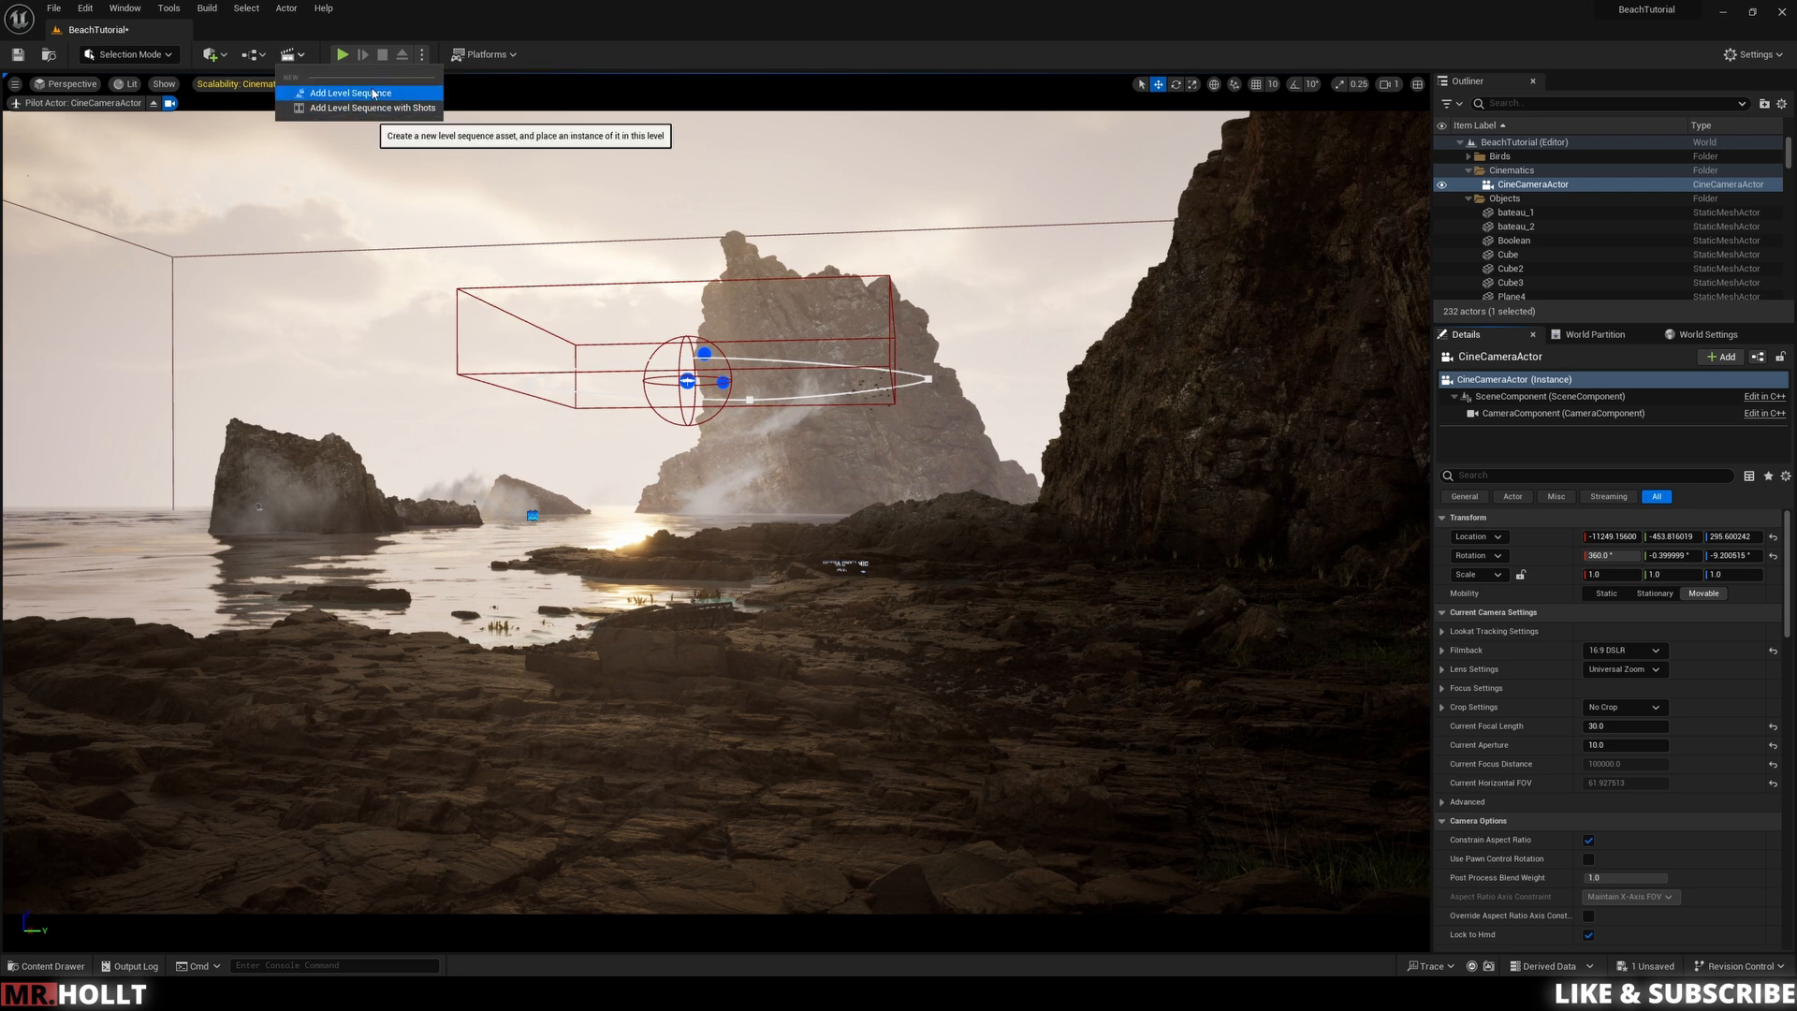
pyautogui.click(372, 93)
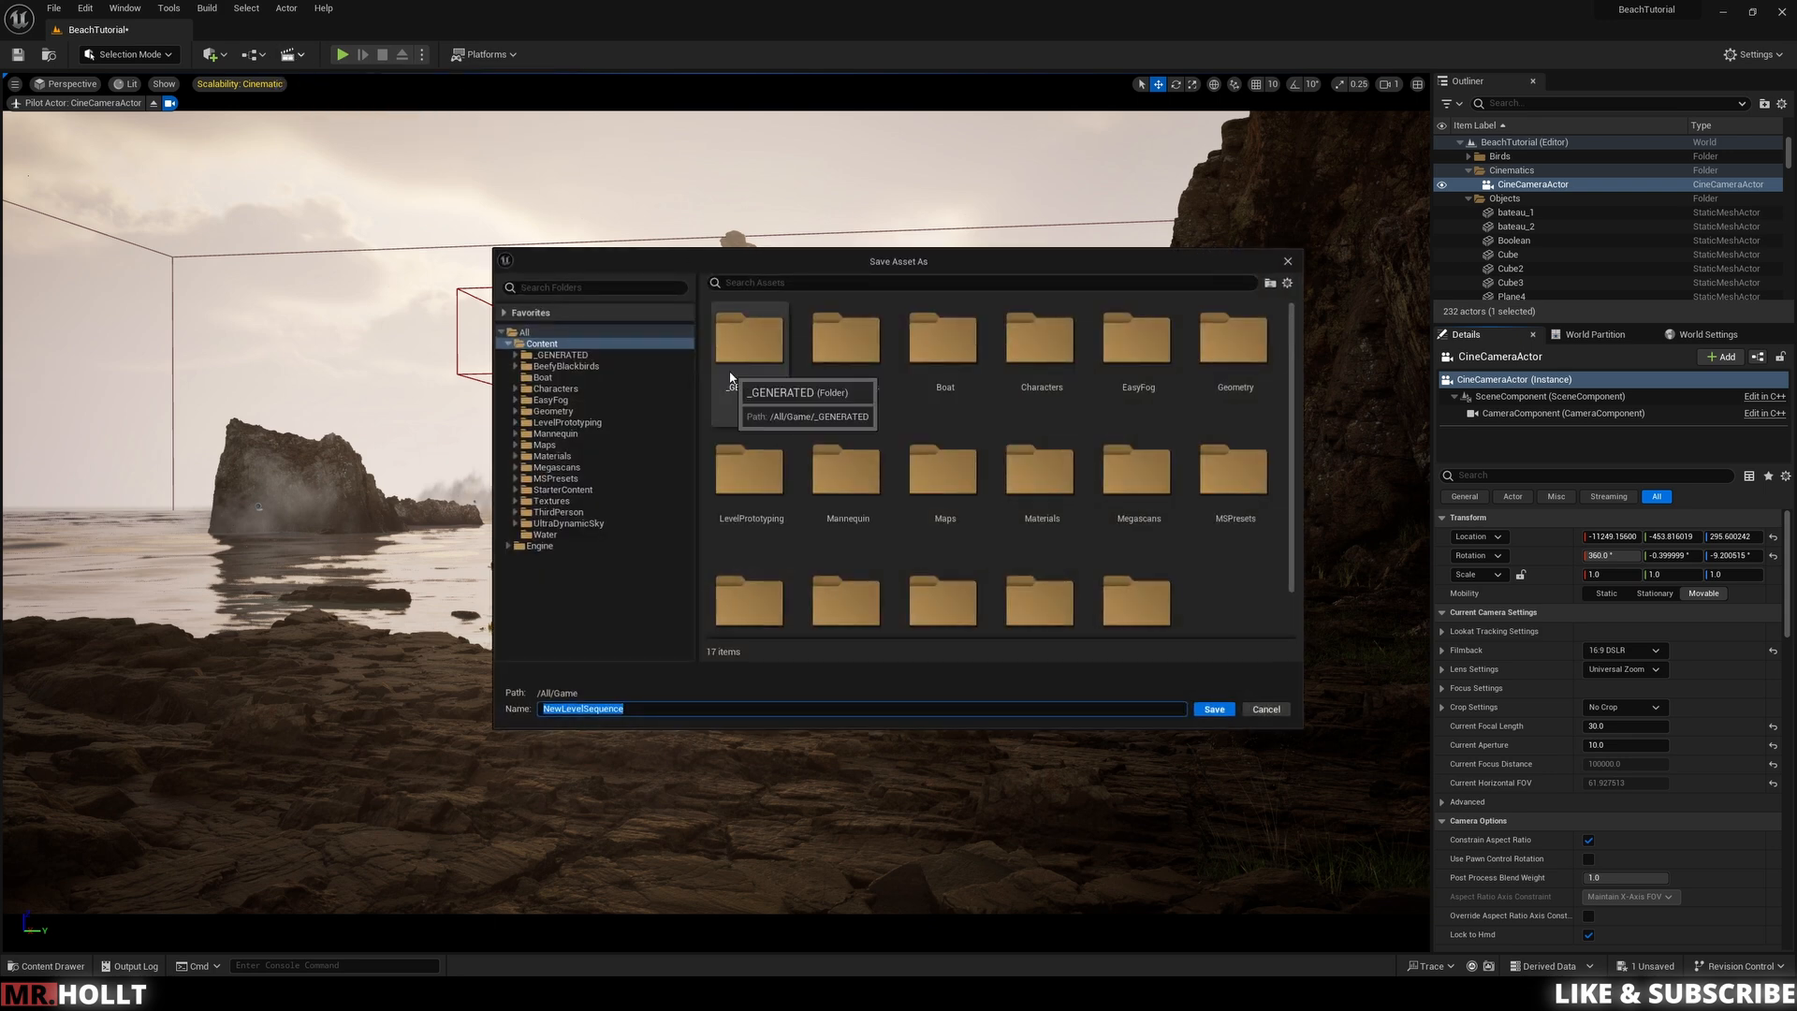
pyautogui.press('BackSpace')
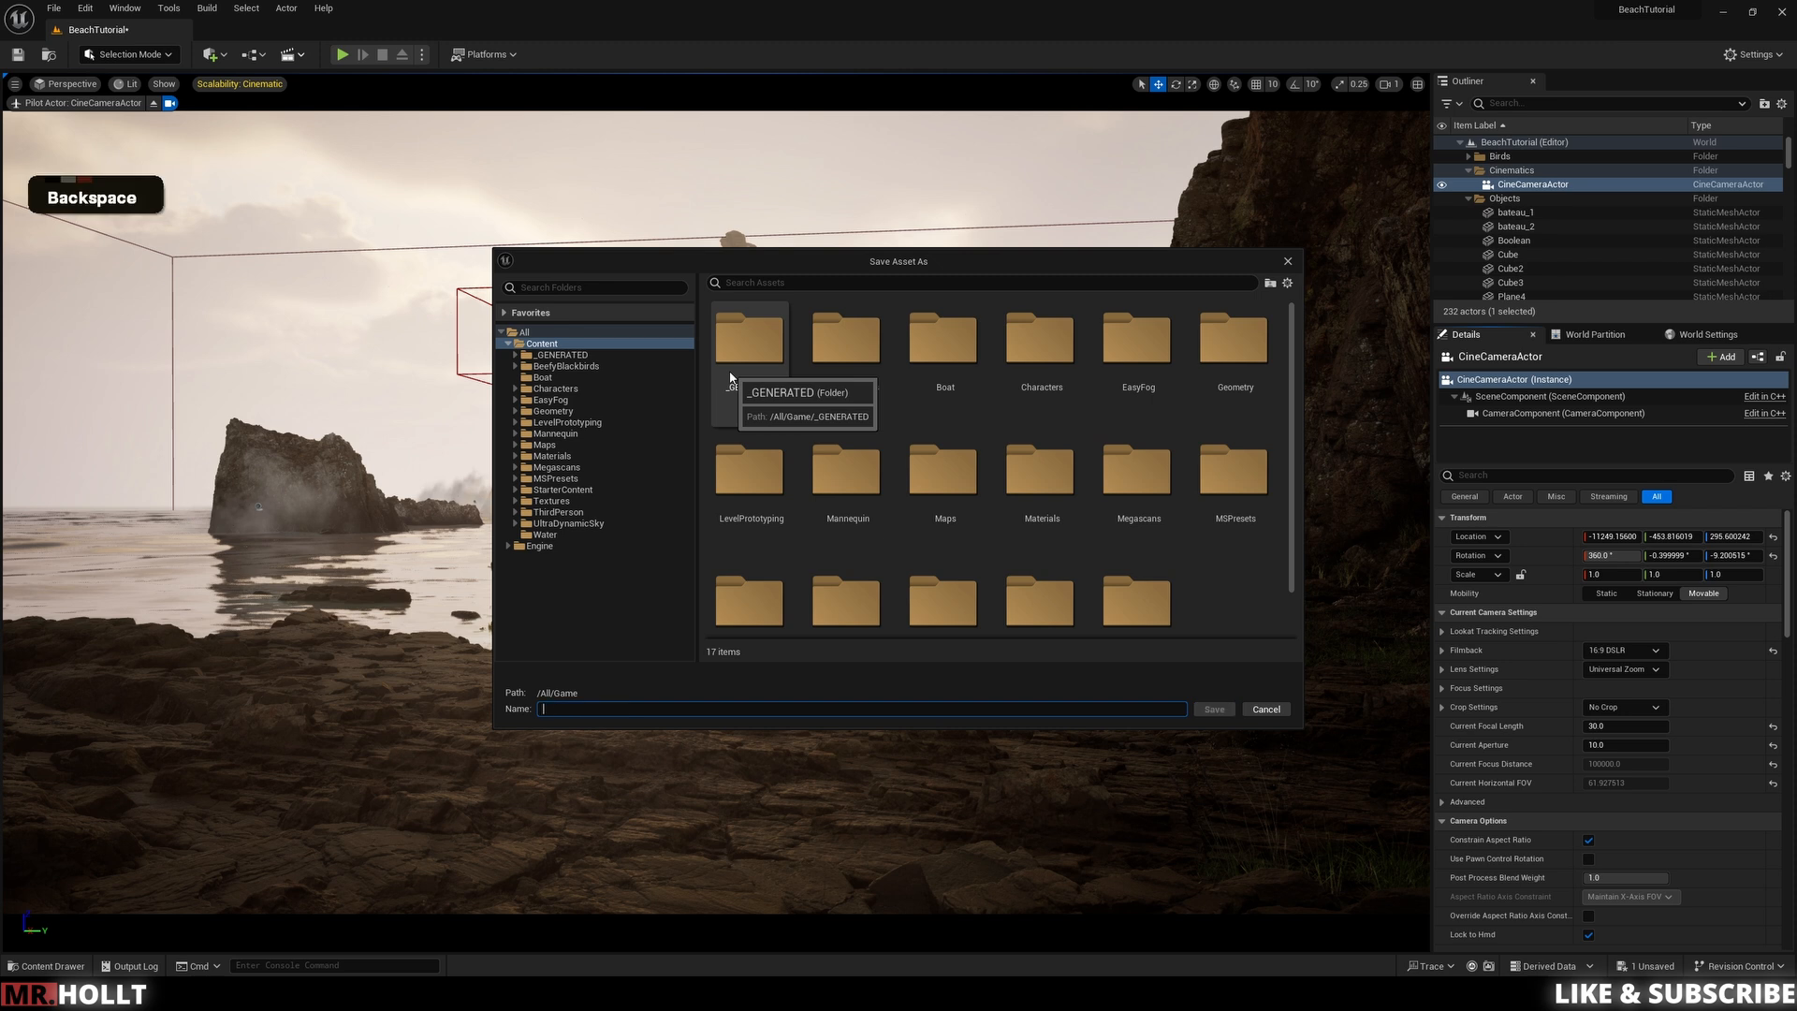
pyautogui.write('LS_')
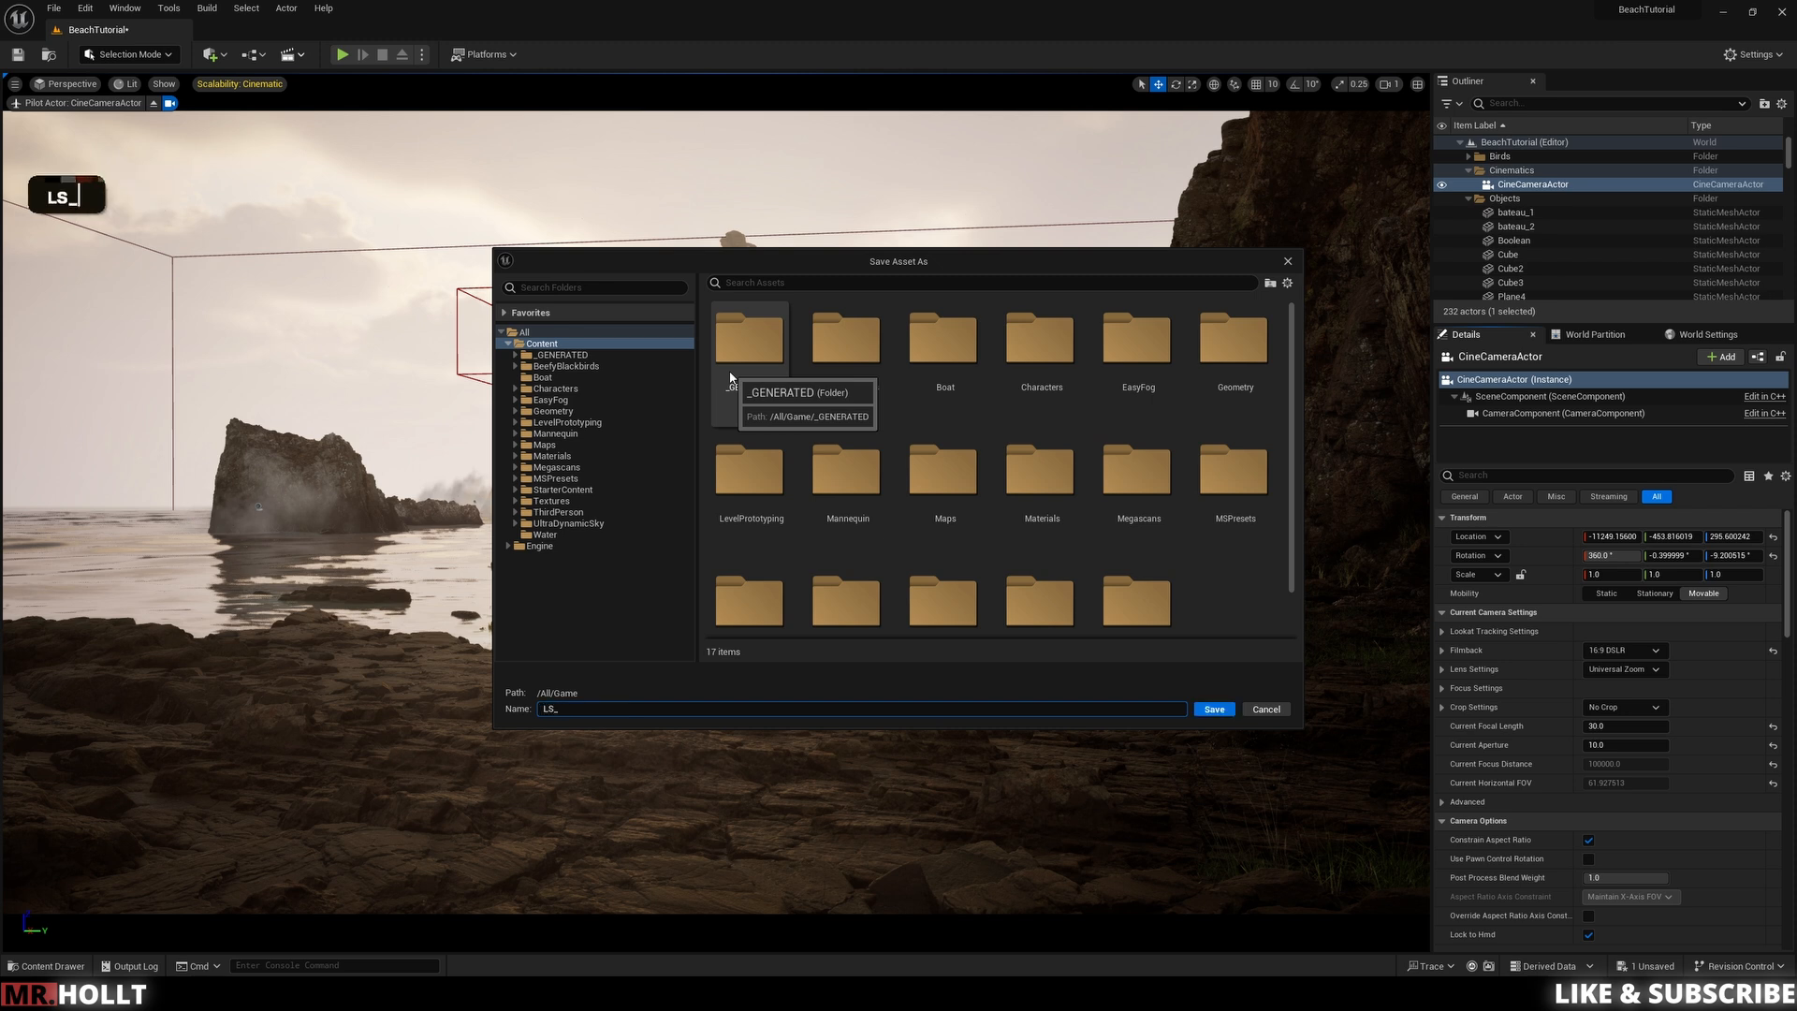
pyautogui.write('Scene1')
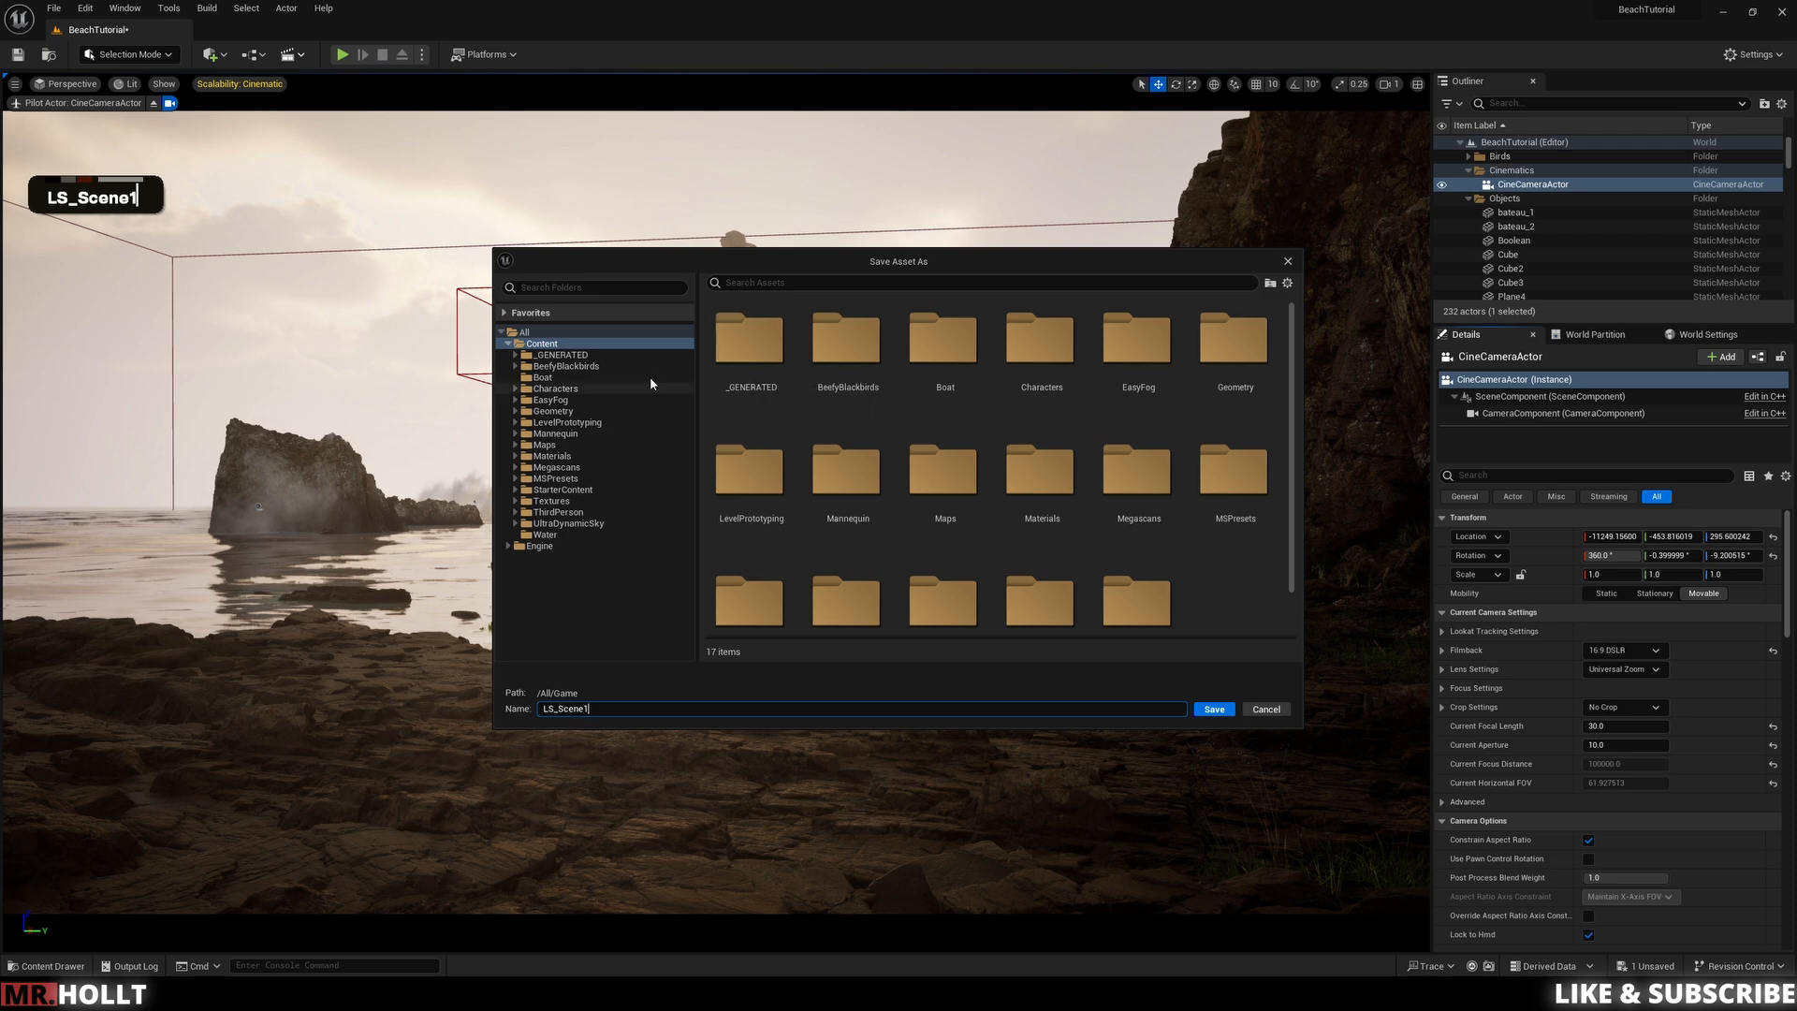
pyautogui.click(548, 343)
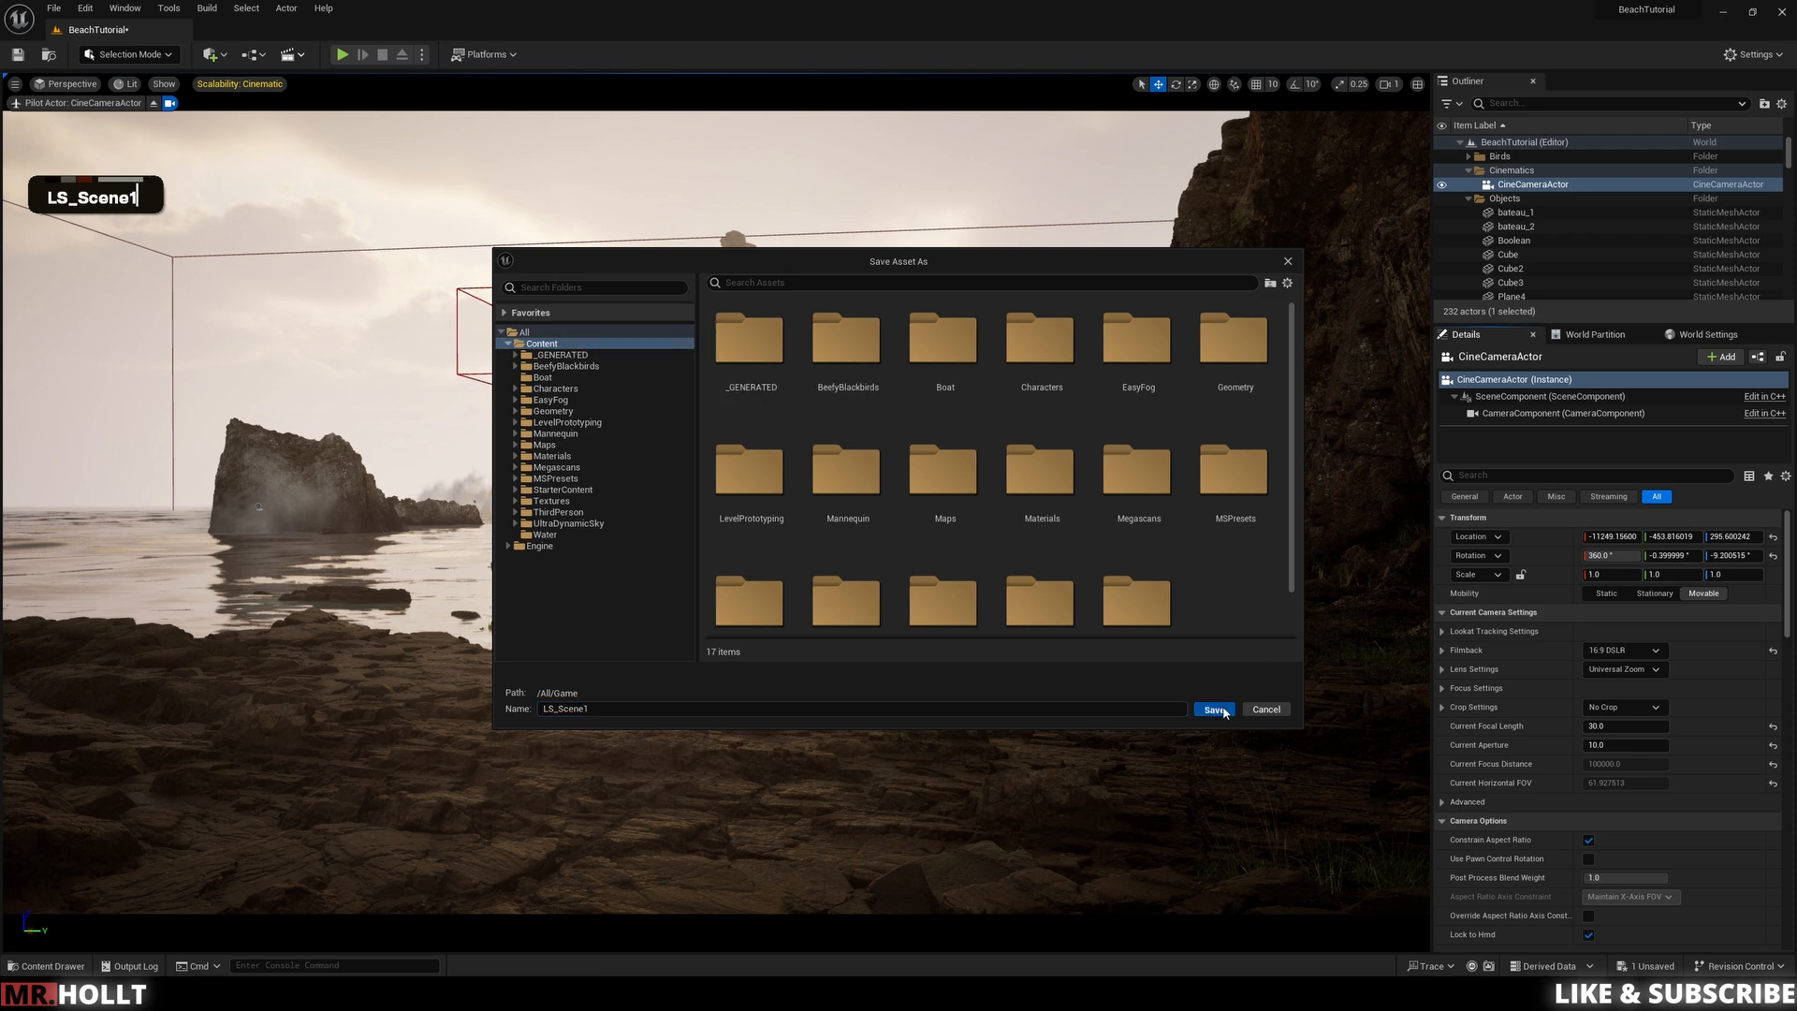
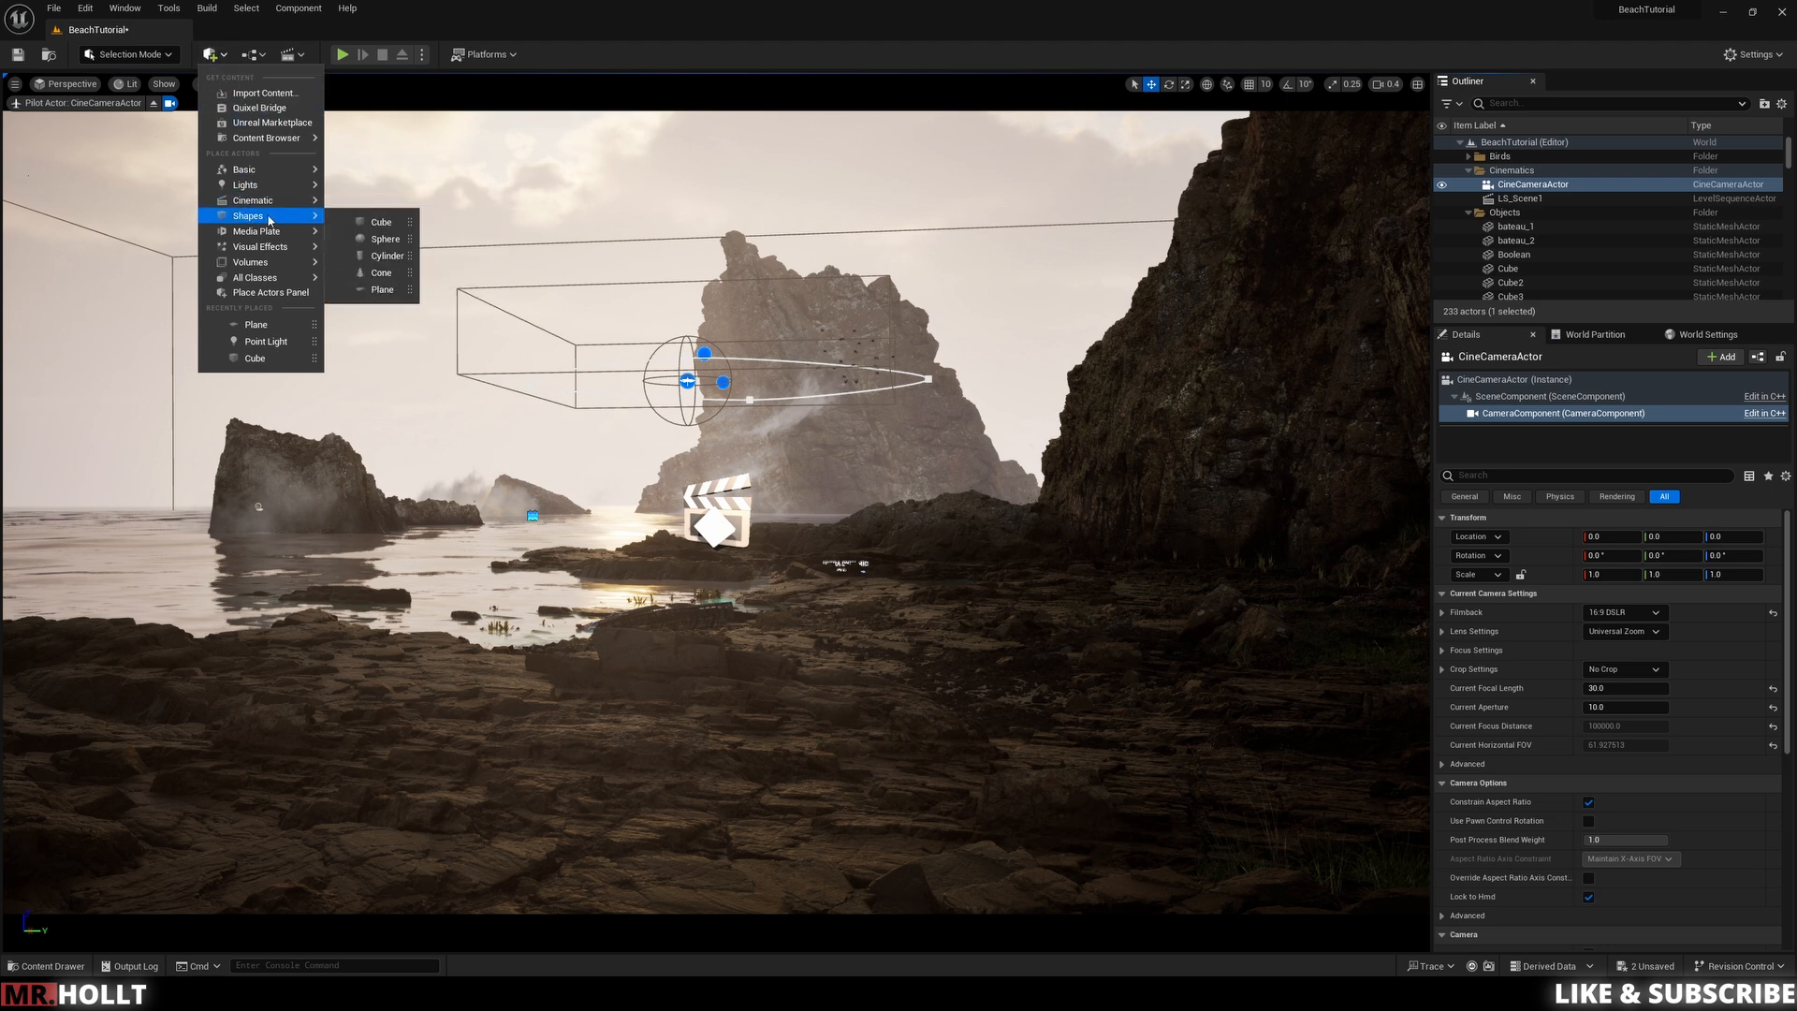
# Step: Place a new Cine Camera Actor in the level from the Cinematic actors
pyautogui.moveTo(324, 199)
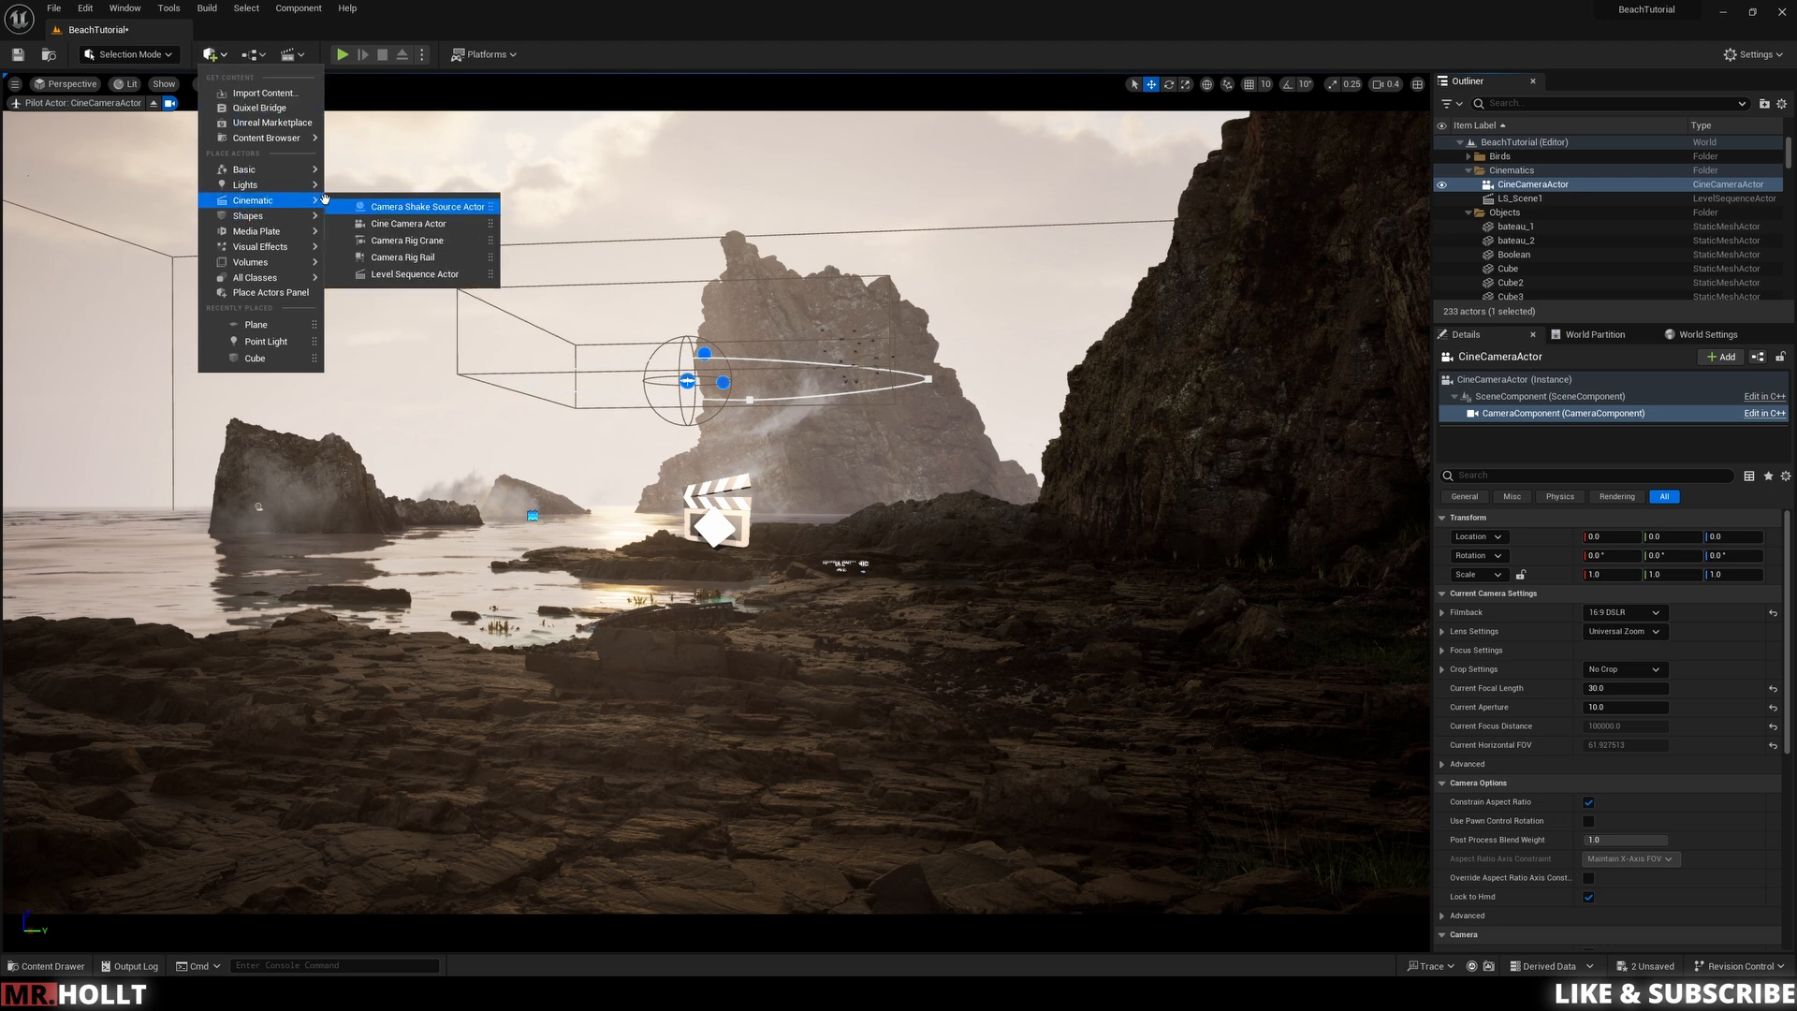
pyautogui.click(415, 225)
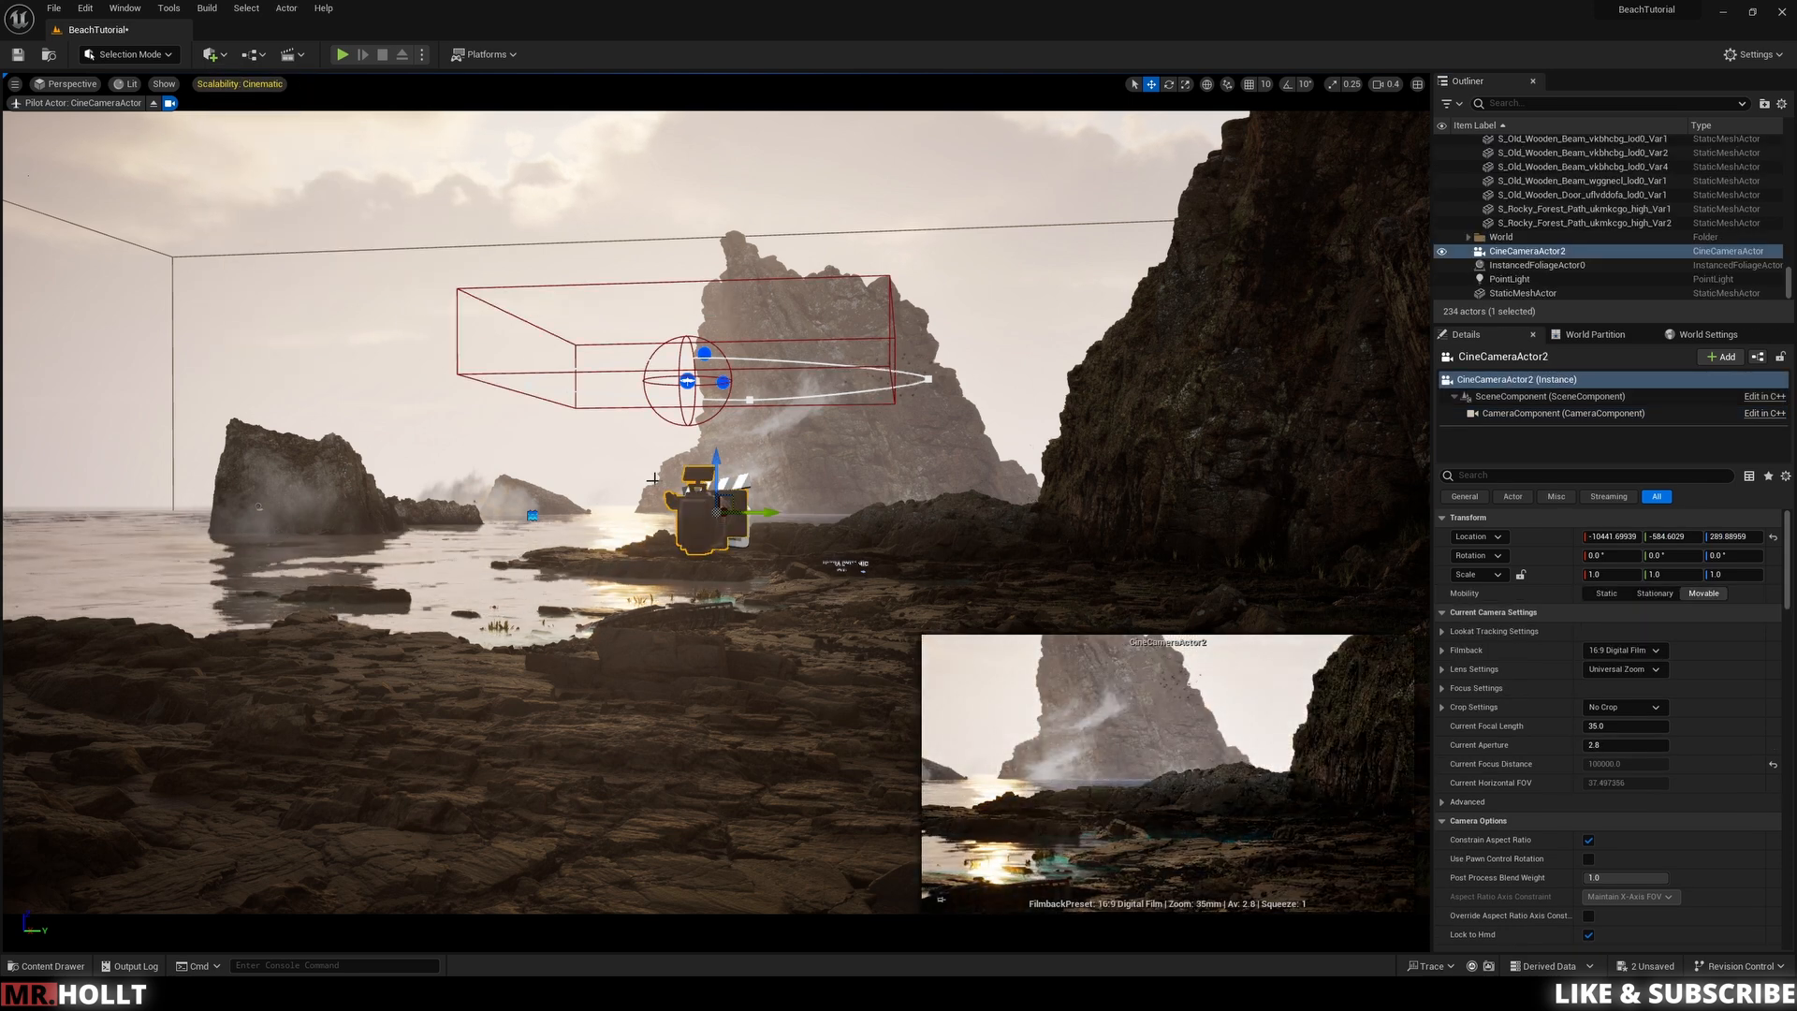
# Step: Move CineCameraActor2 into the Cinematics folder in the Outliner
pyautogui.rightClick(1507, 251)
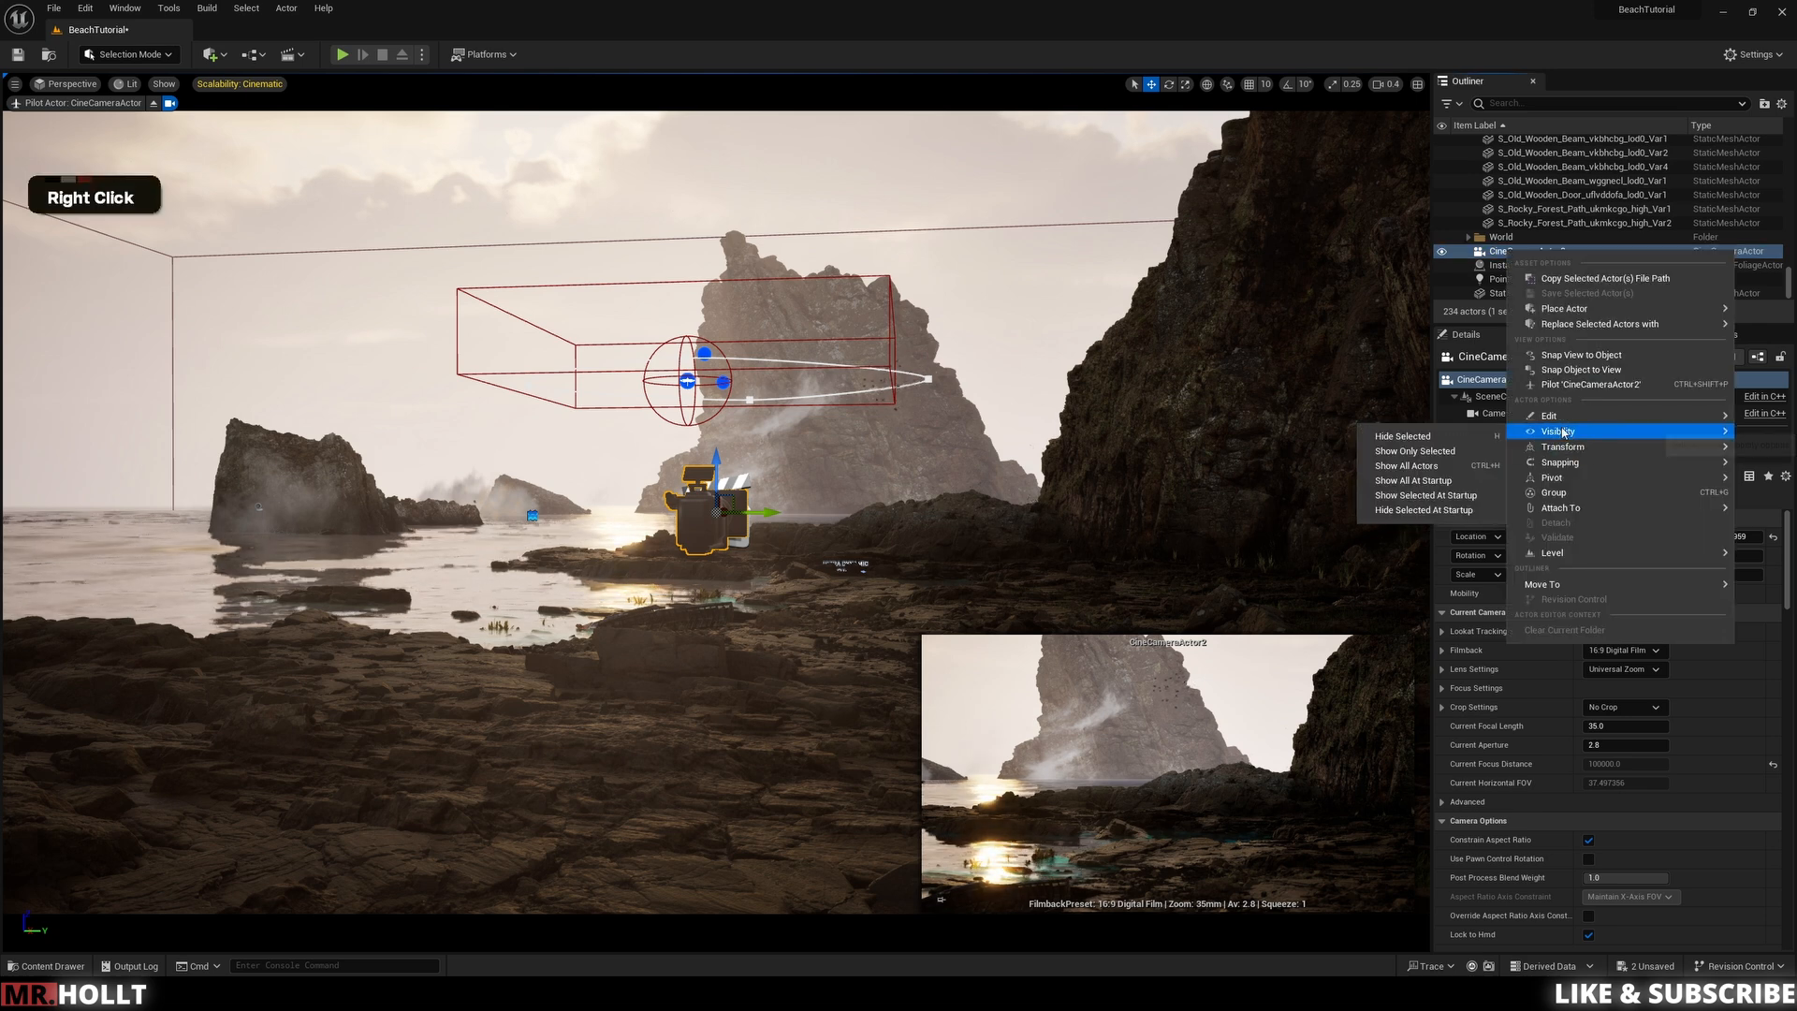
pyautogui.moveTo(1554, 584)
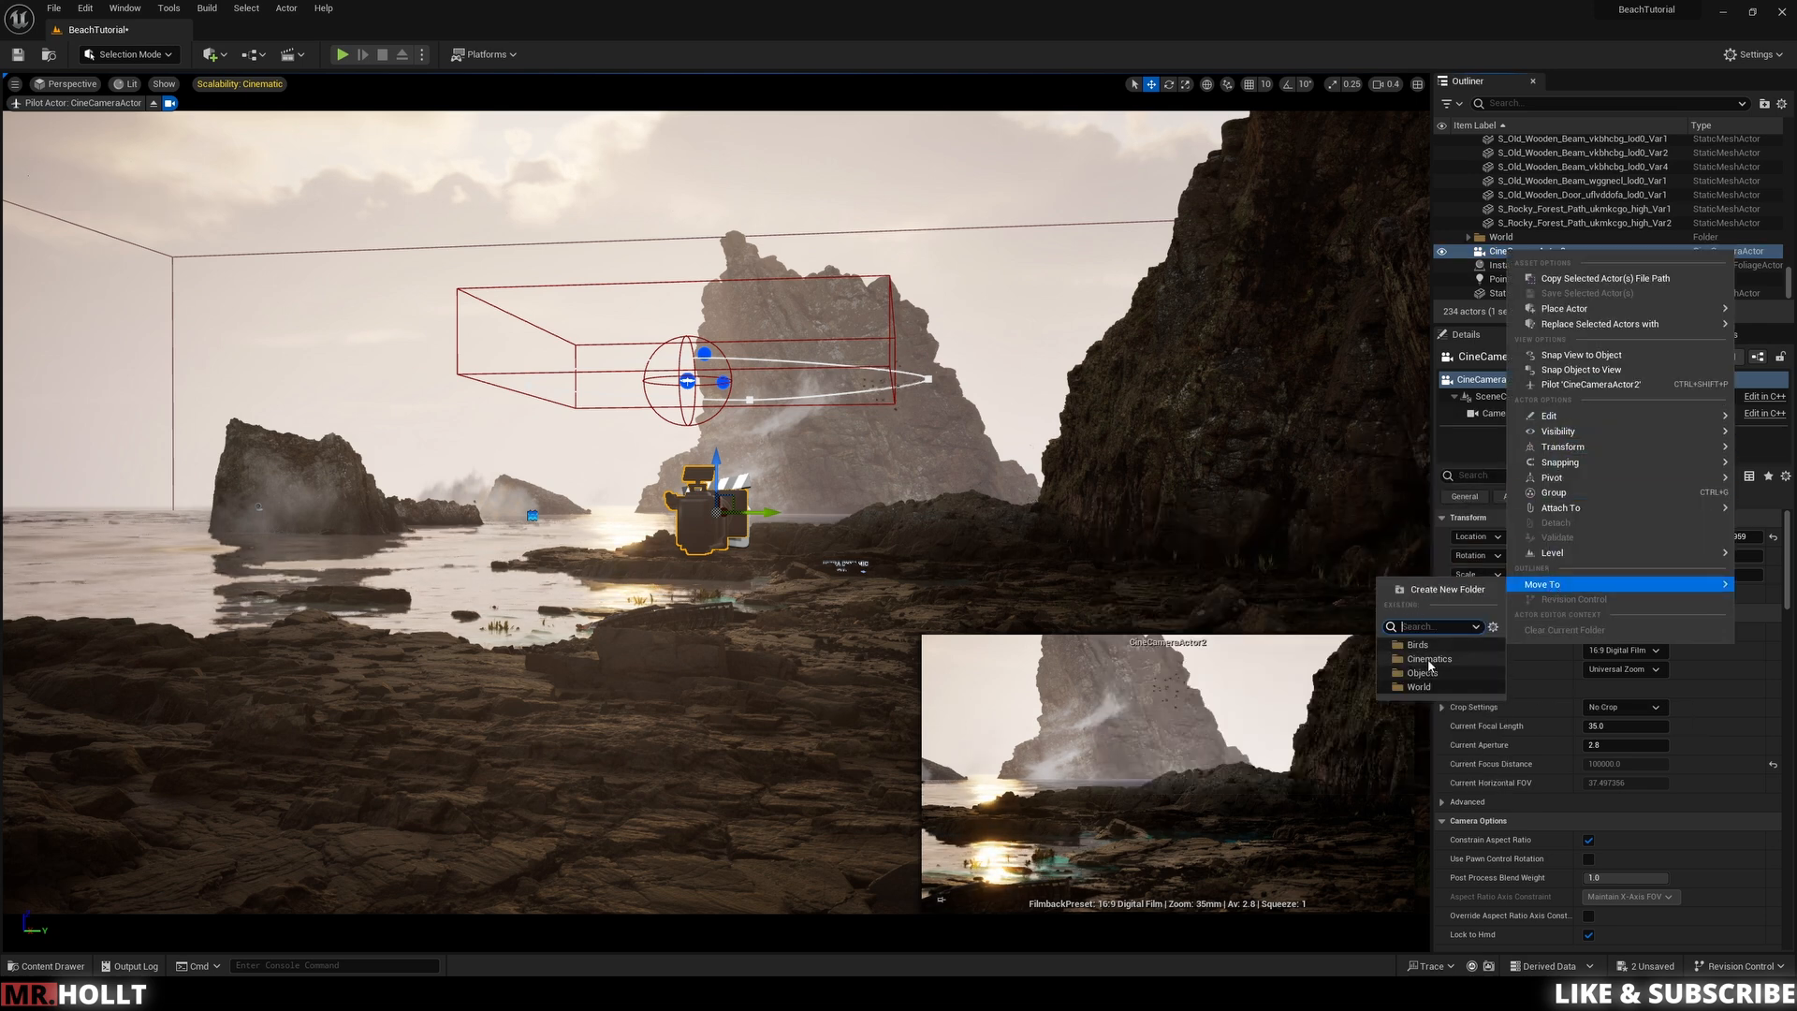
pyautogui.click(1429, 660)
pyautogui.click(1509, 279)
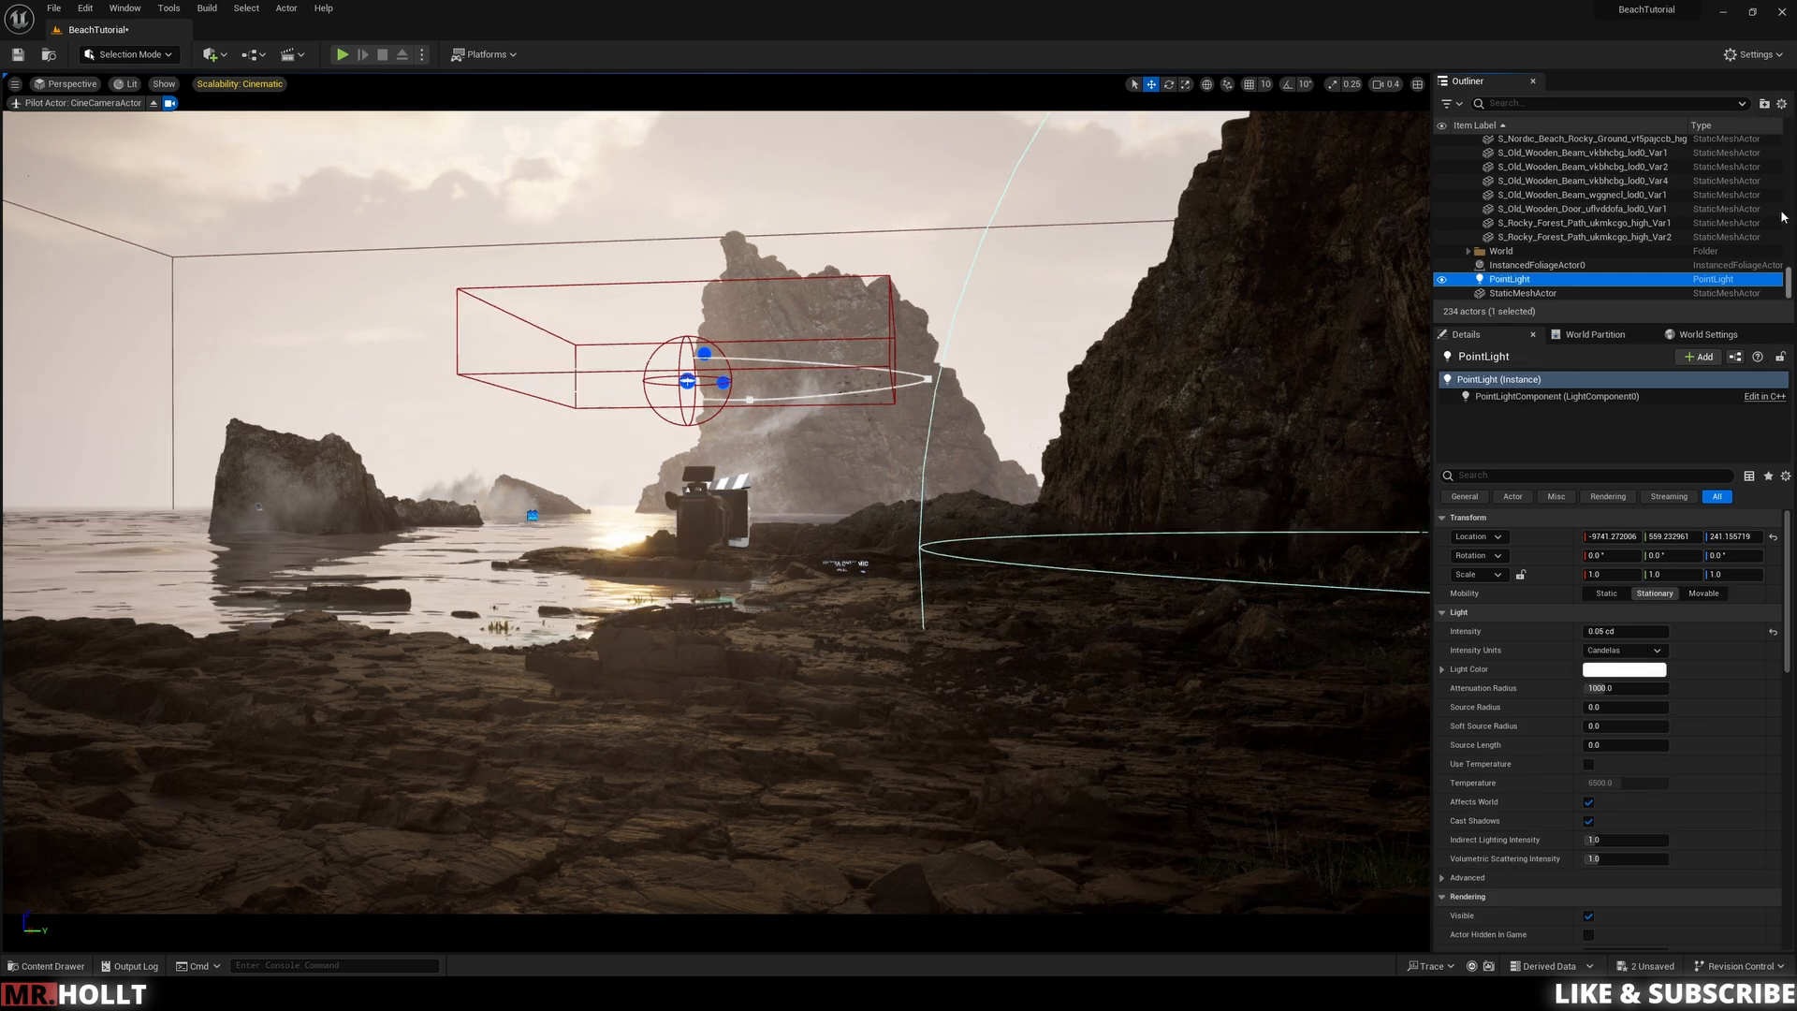
pyautogui.moveTo(1789, 282); pyautogui.dragTo(1786, 129)
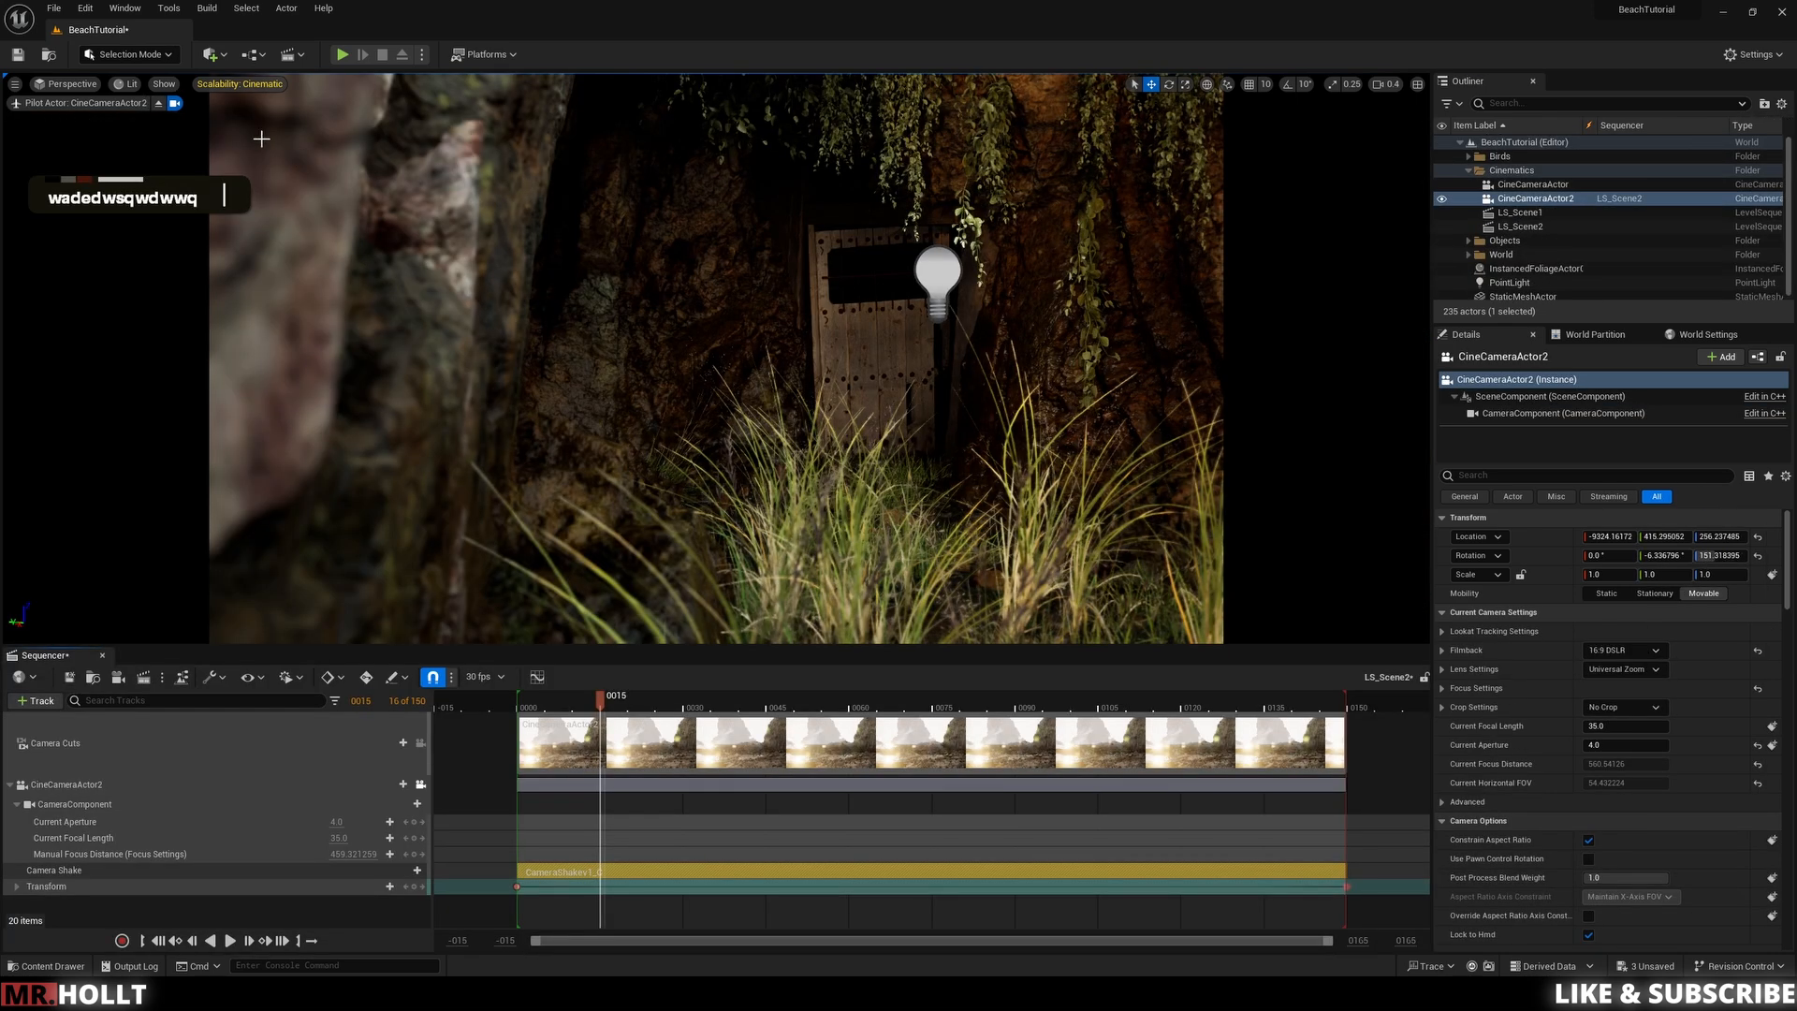
# Step: Place another Cine Camera Actor and move CineCameraActor3 into the Cinematics folder
pyautogui.click(218, 62)
pyautogui.moveTo(260, 203)
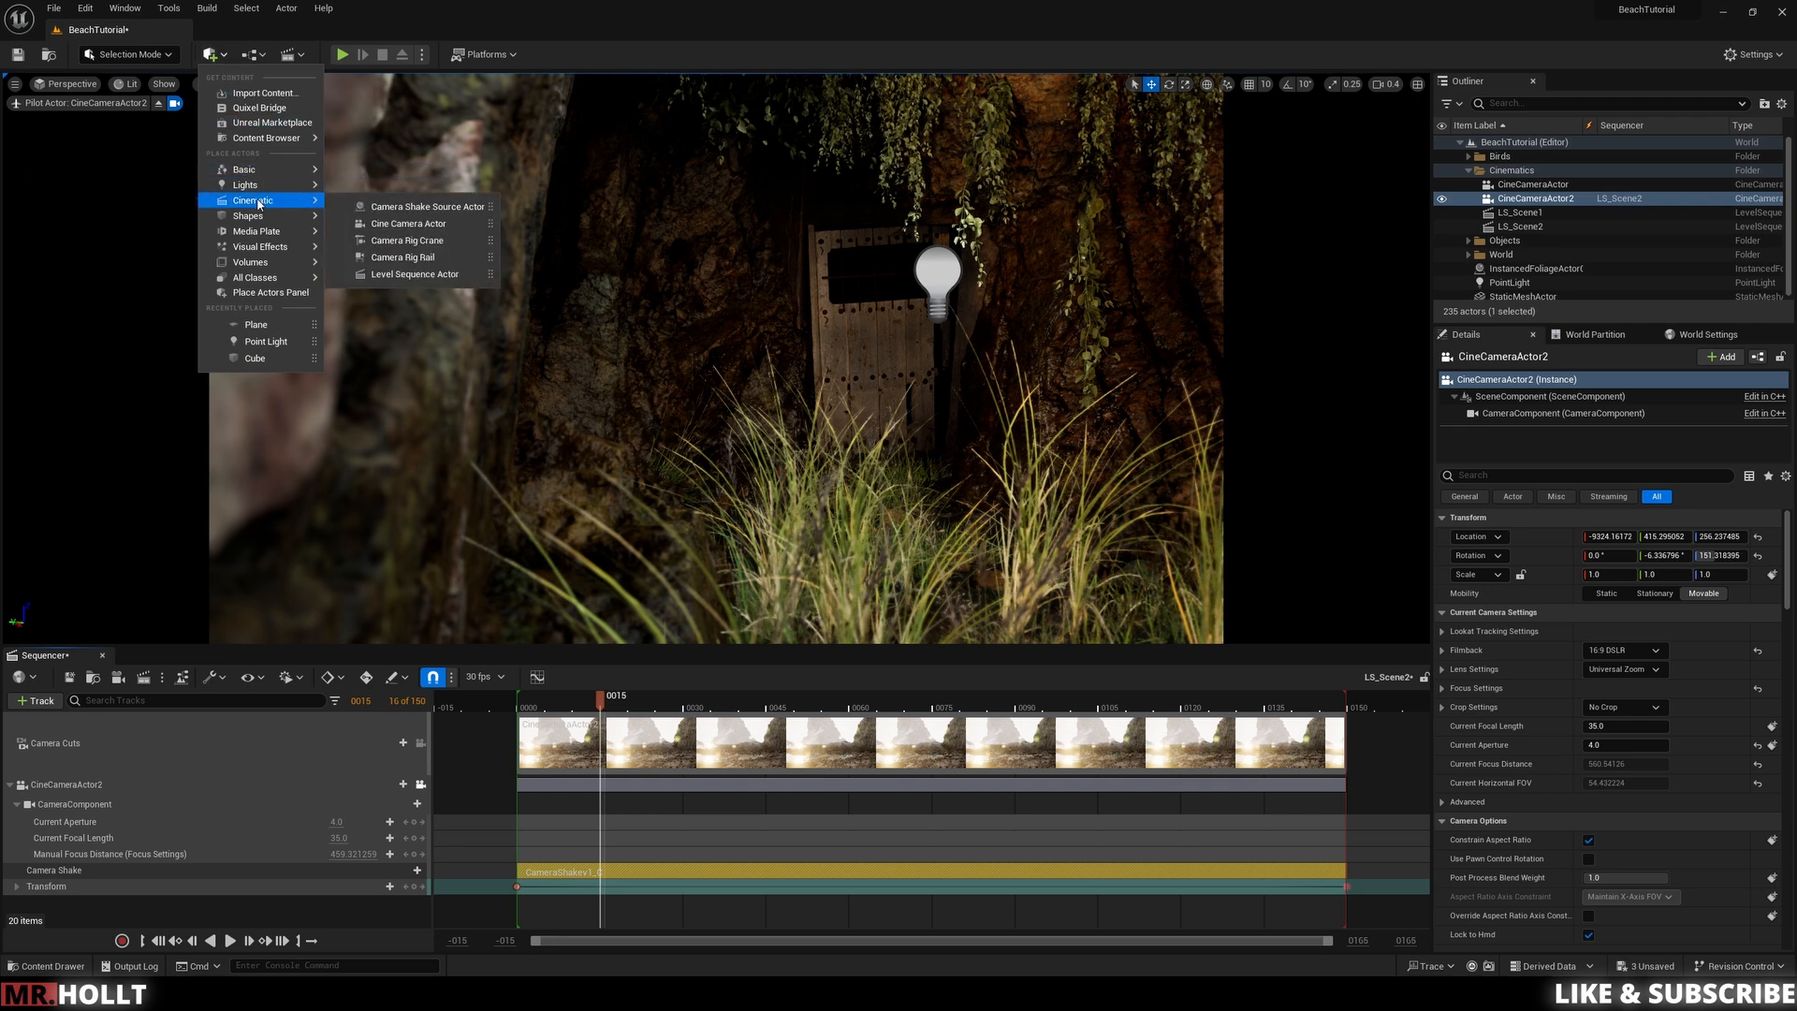
pyautogui.click(408, 223)
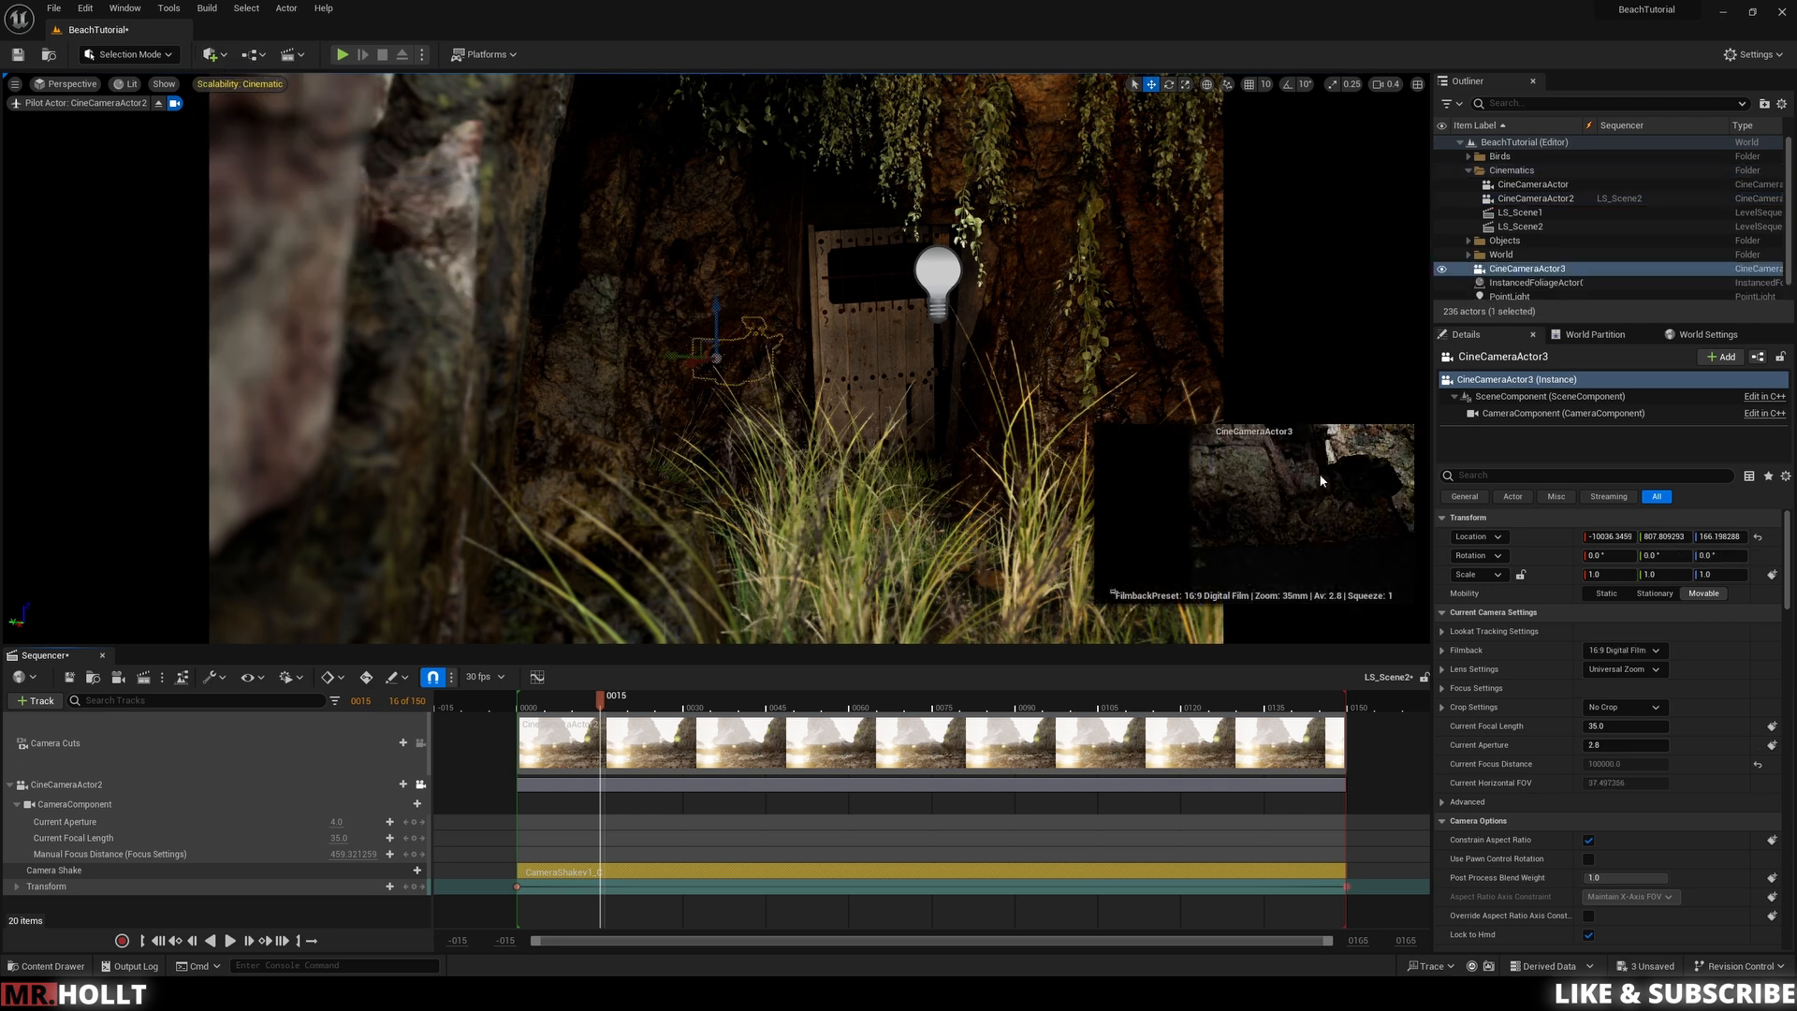
pyautogui.moveTo(1509, 269); pyautogui.dragTo(1512, 171)
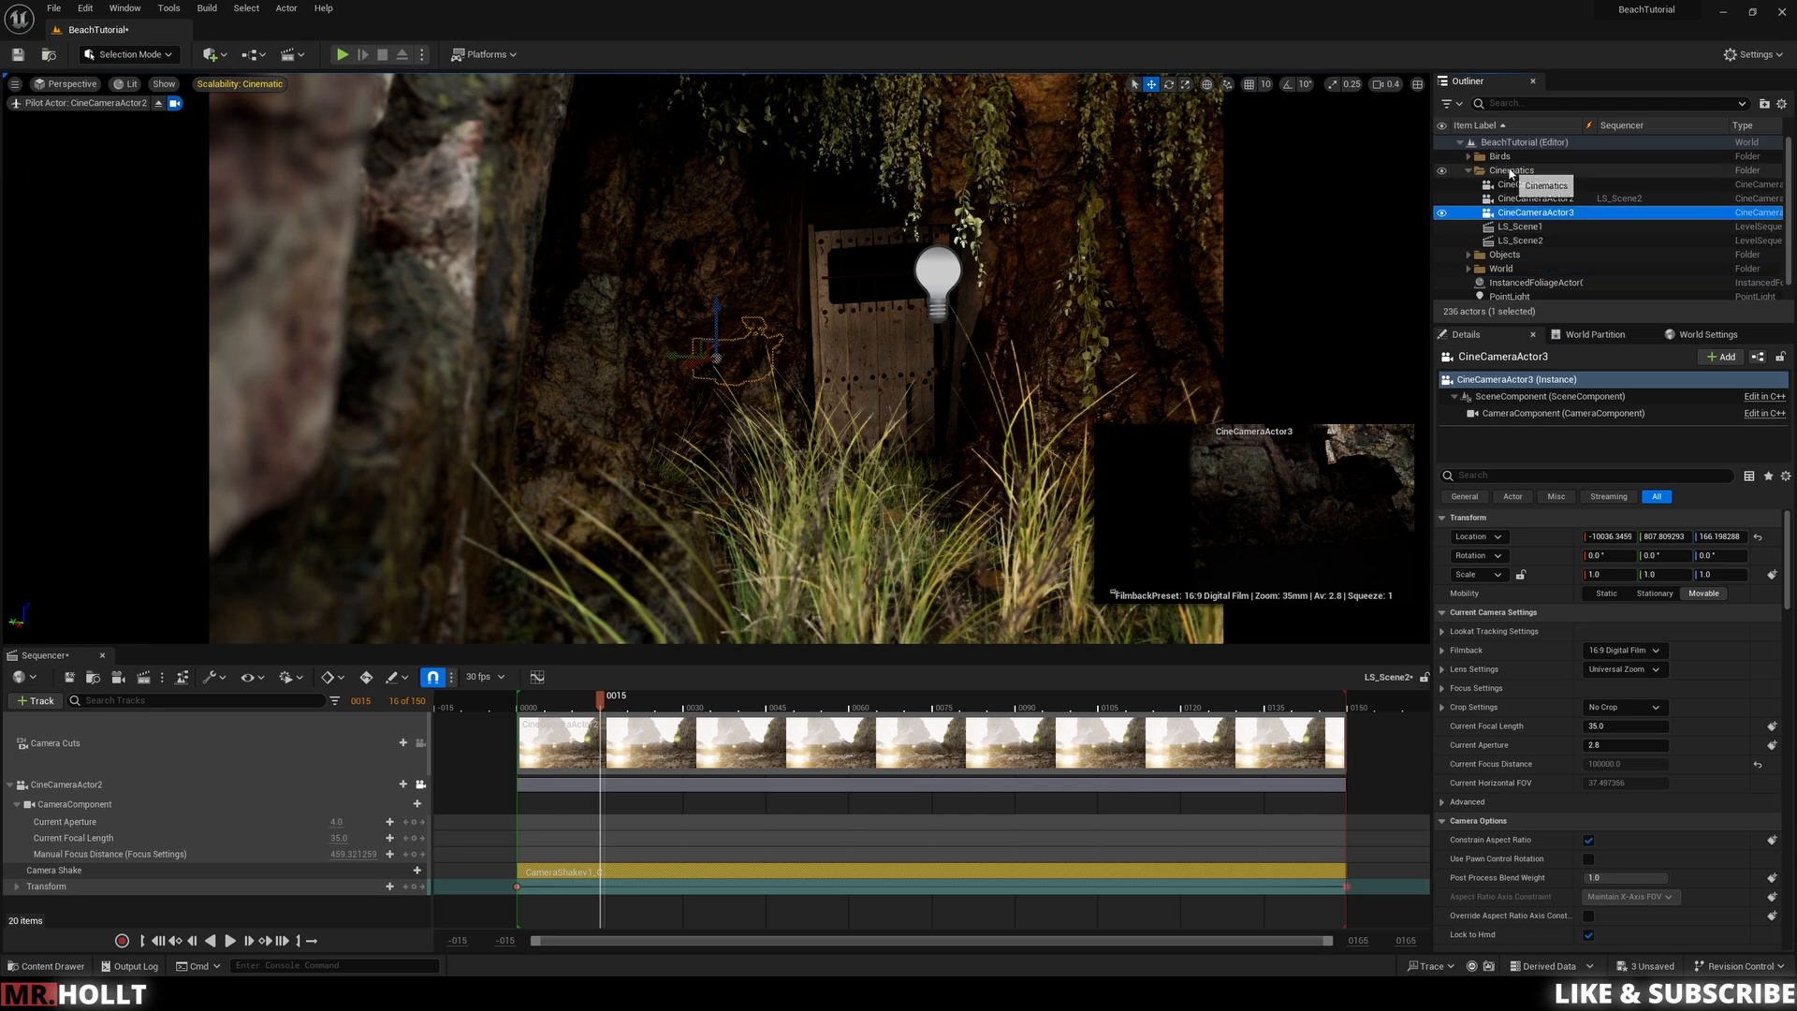
# Step: Add a new Level Sequence named LS_Scene3
pyautogui.click(301, 55)
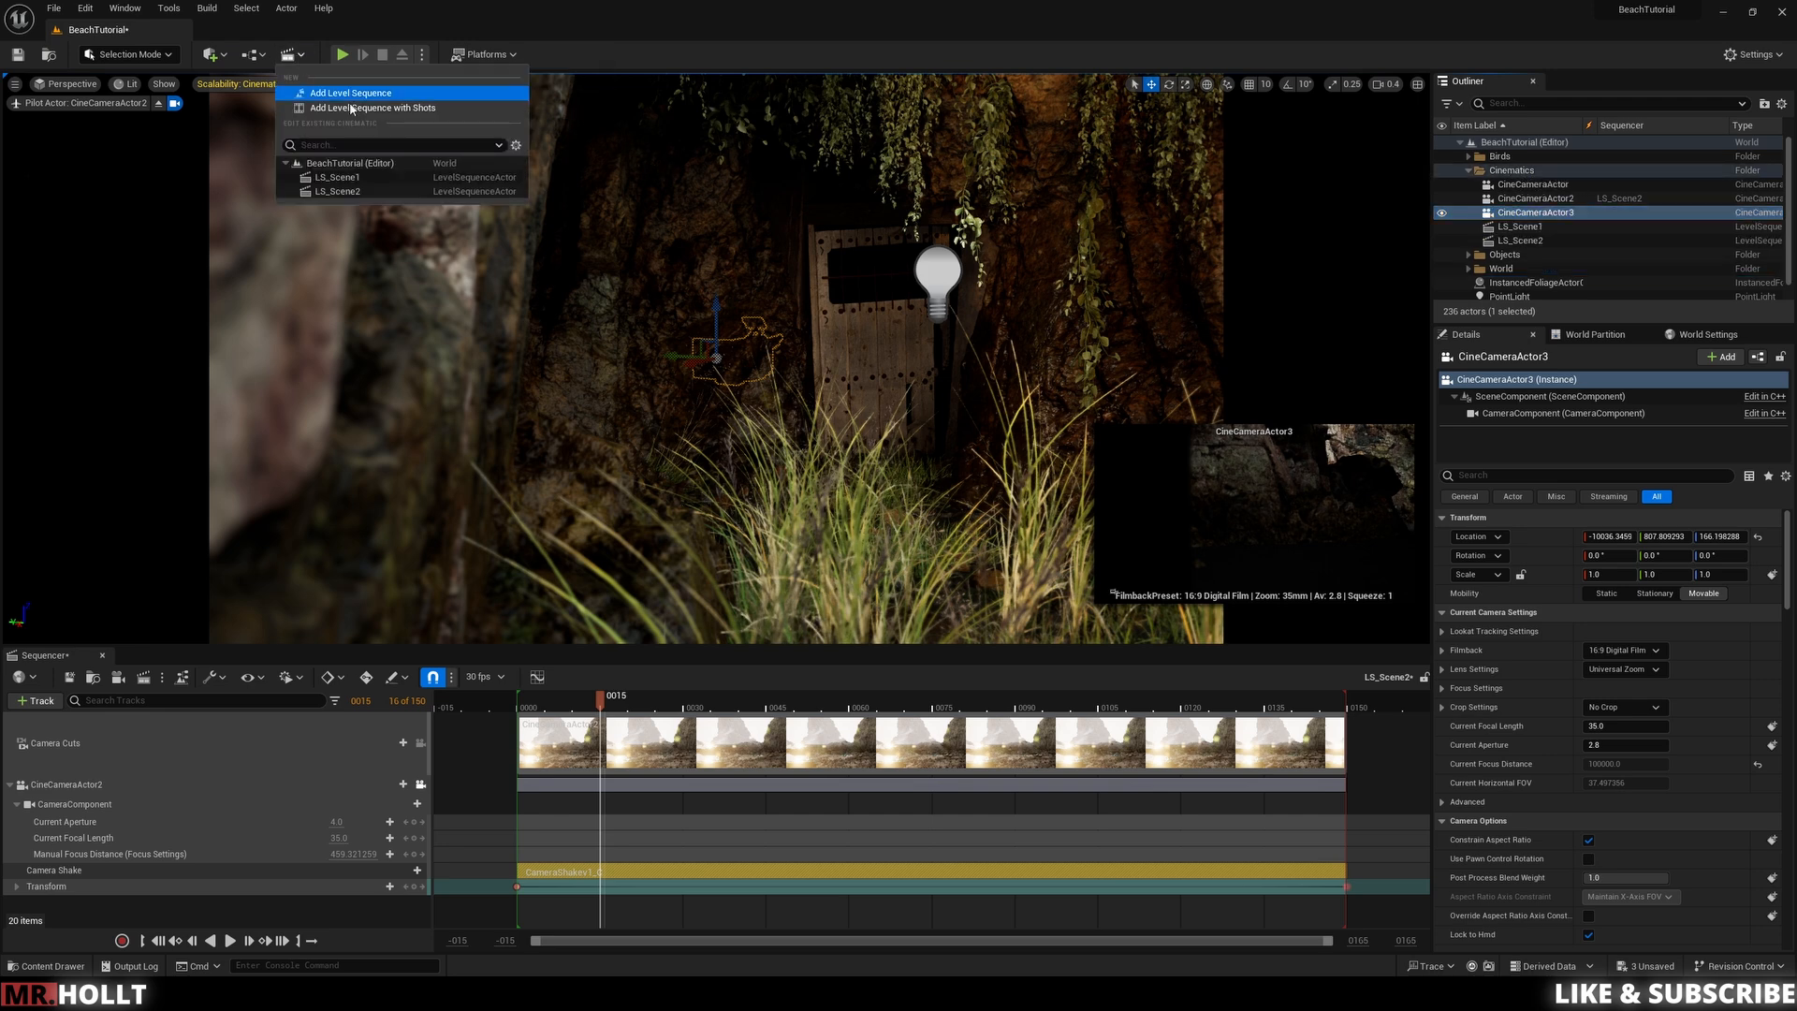
pyautogui.click(337, 92)
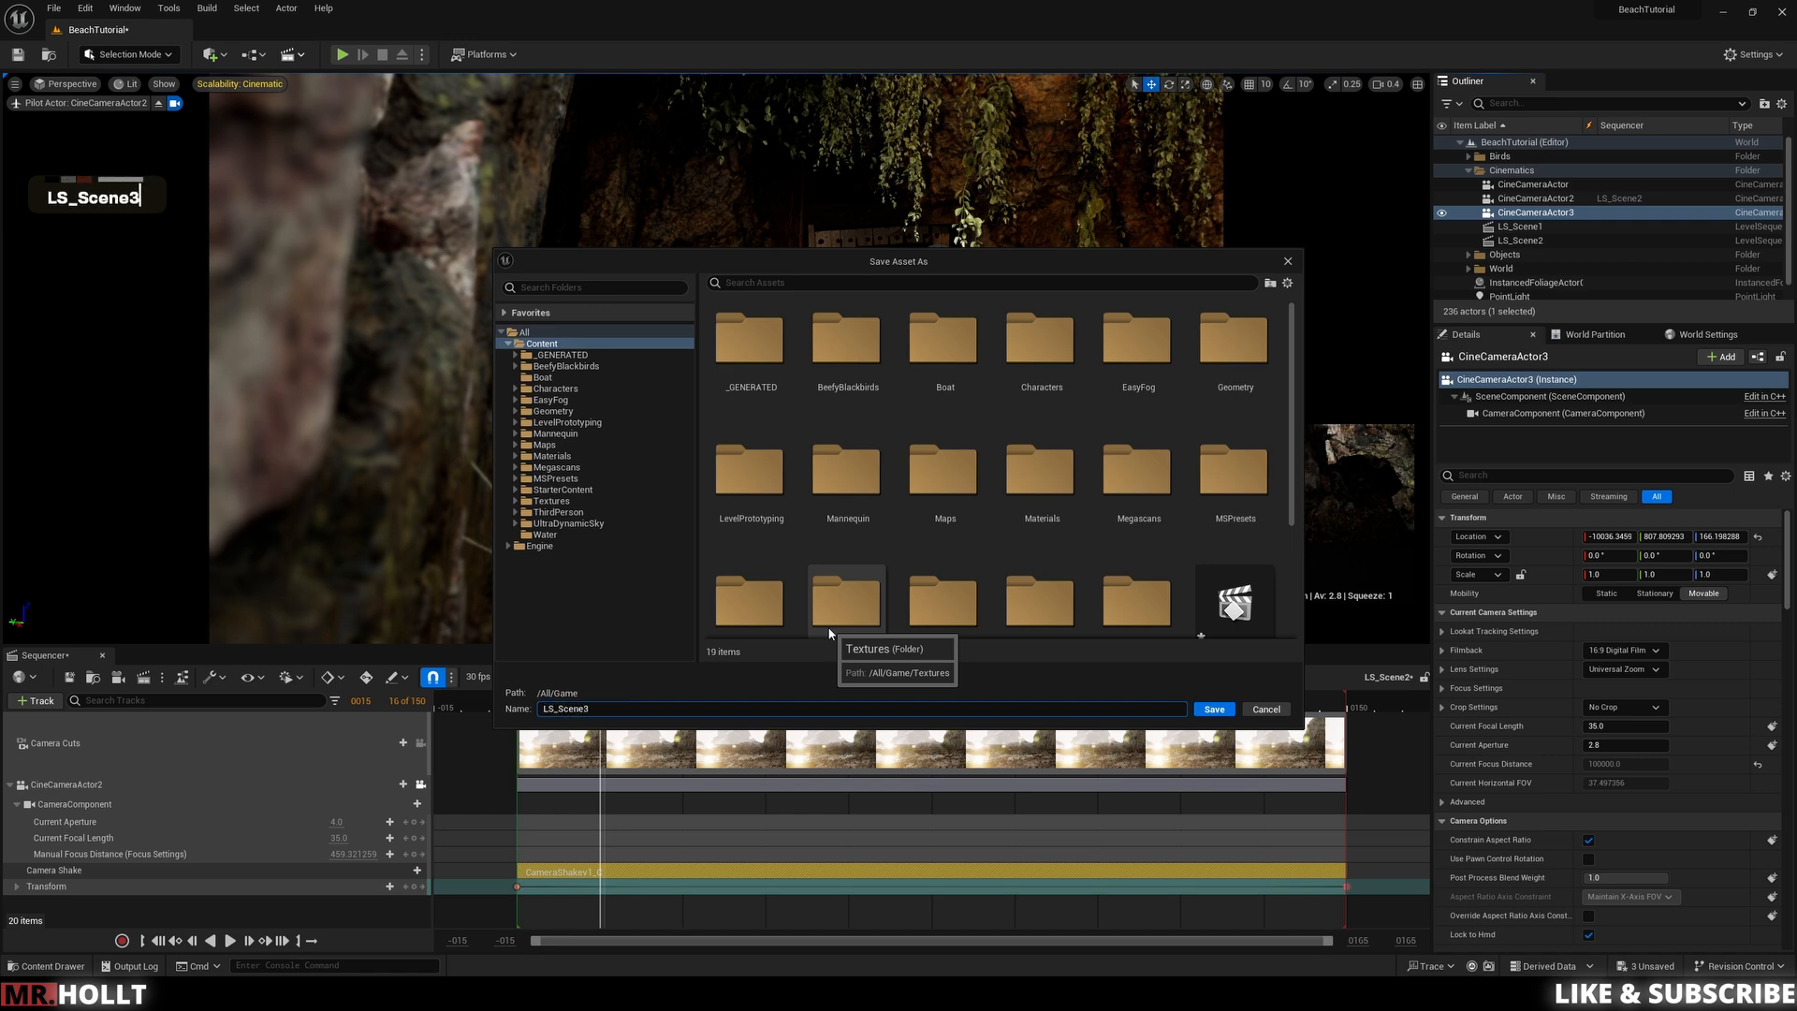
pyautogui.press('Return')
pyautogui.moveTo(669, 711); pyautogui.dragTo(517, 733)
# Step: Add CineCameraActor3 as an actor track to the LS_Scene3 sequence
pyautogui.click(1549, 212)
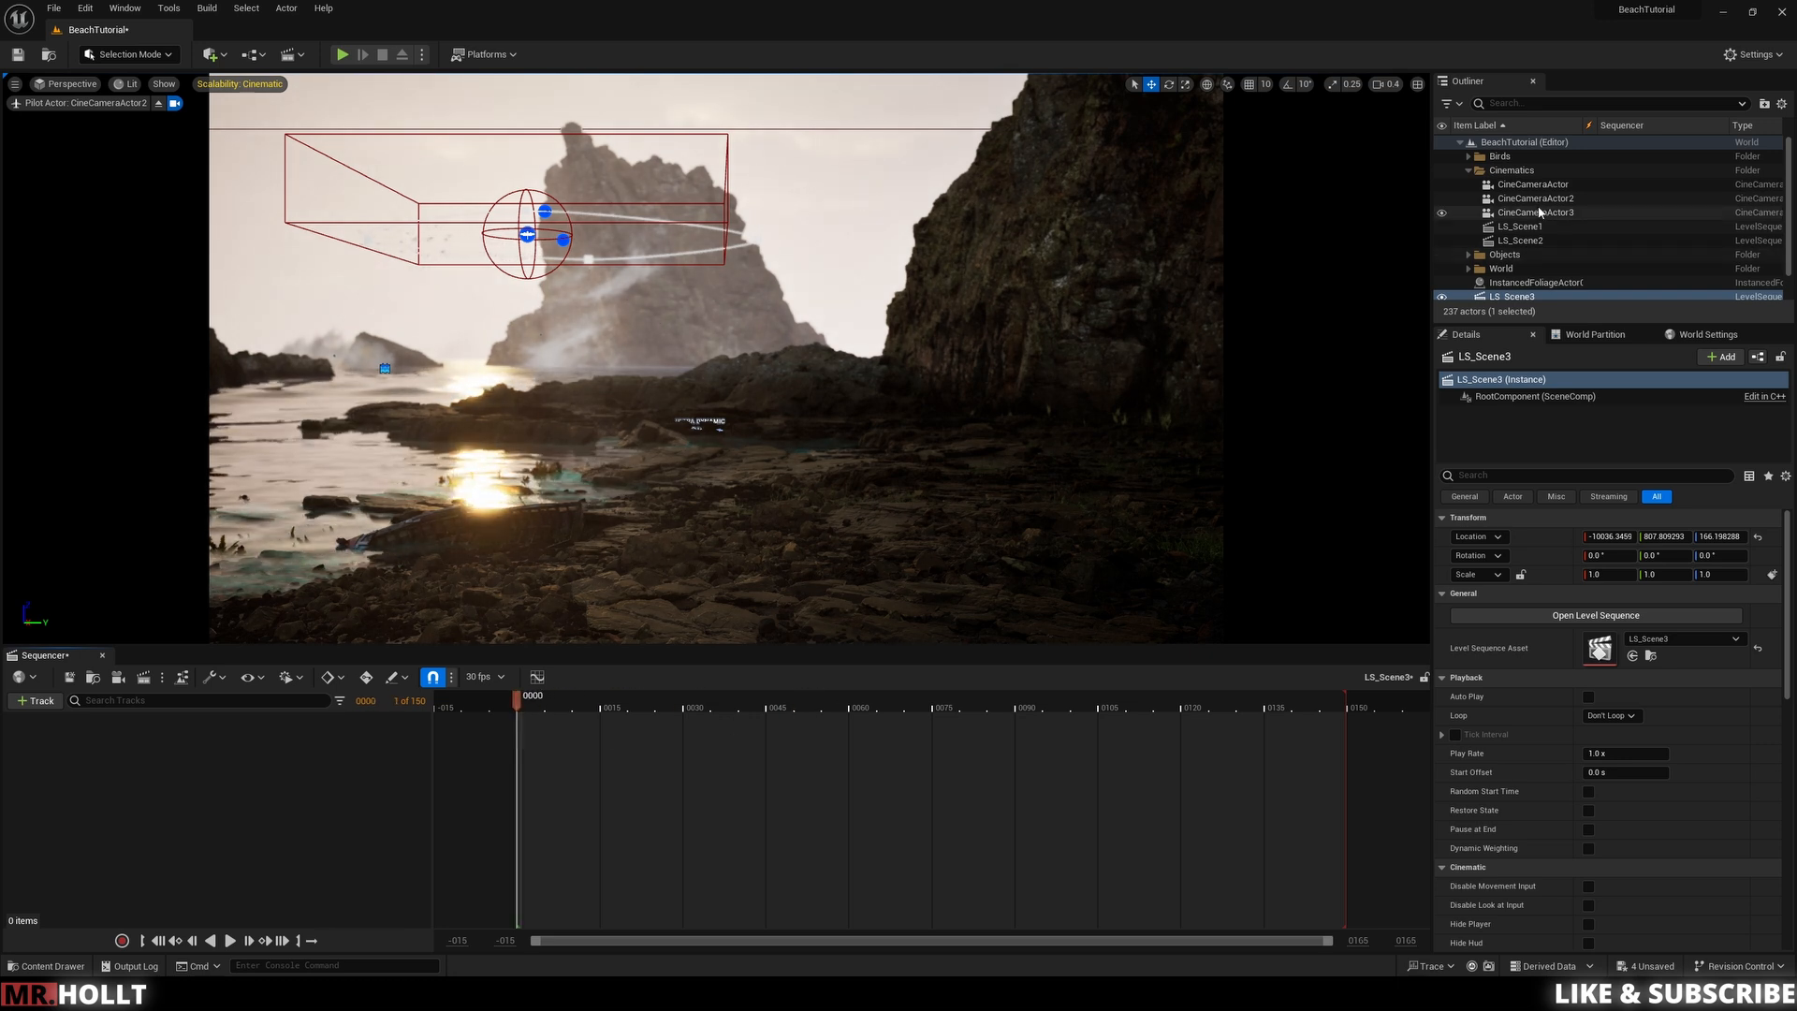
pyautogui.click(39, 700)
pyautogui.moveTo(89, 723)
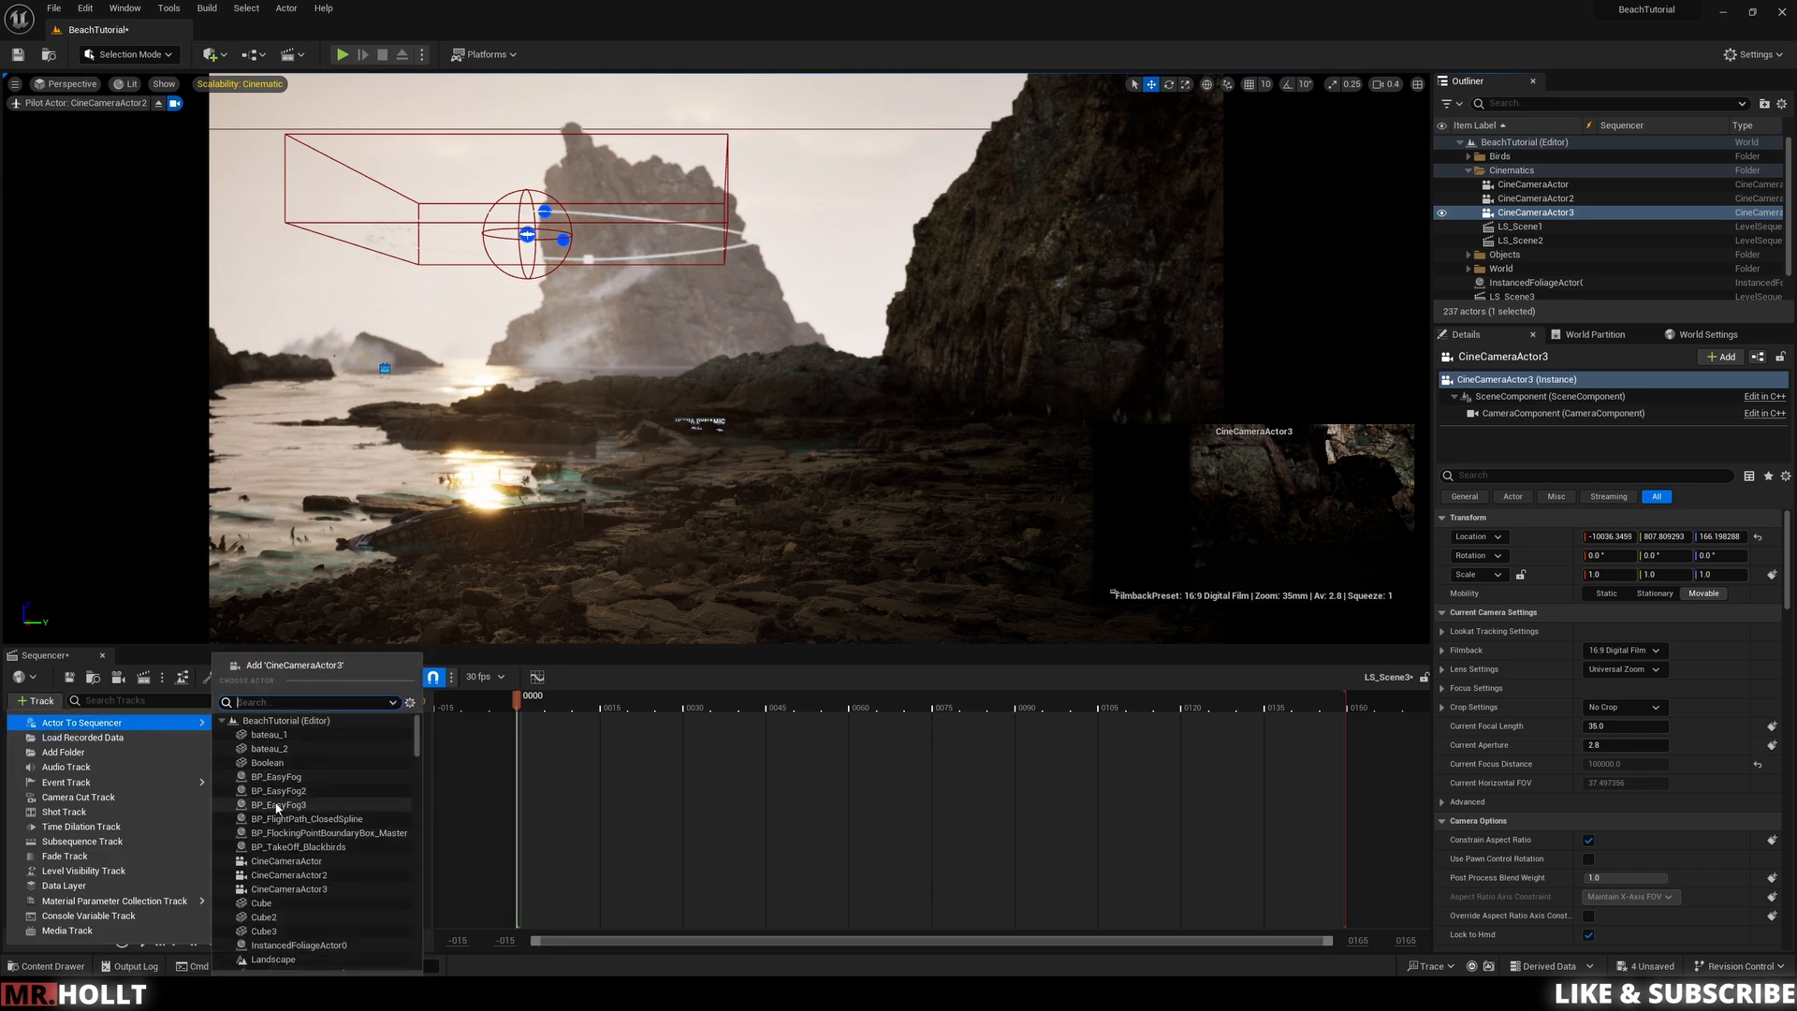
pyautogui.click(297, 890)
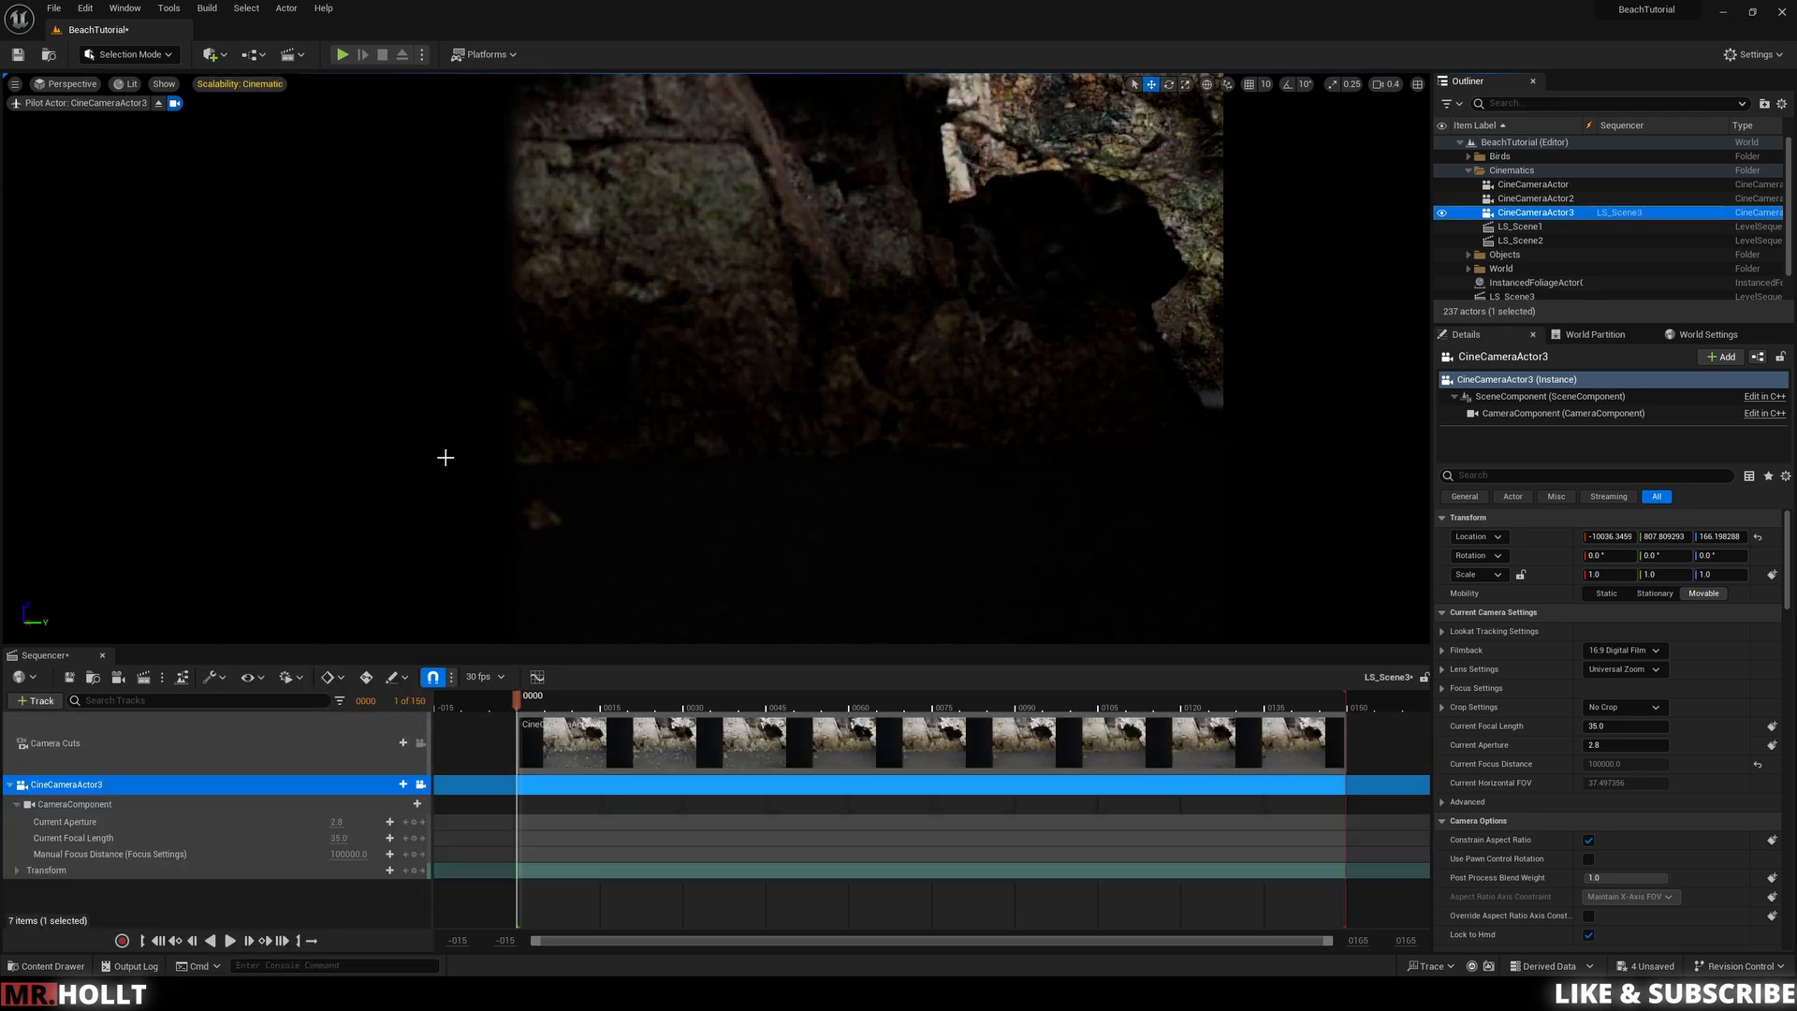
# Step: Pilot the camera through the viewport to frame a low shot of the wrecked boat on the rocks
pyautogui.press('a')
pyautogui.press('a')
pyautogui.moveTo(1002, 466); pyautogui.dragTo(1729, 477, button='right')
pyautogui.press('w')
pyautogui.press('a')
pyautogui.press('s')
pyautogui.press('d')
pyautogui.press('w')
pyautogui.press('e')
pyautogui.press('a')
pyautogui.press('a')
pyautogui.press('e')
pyautogui.press('e')
pyautogui.press('e')
pyautogui.press('s')
pyautogui.press('q')
pyautogui.press('q')
pyautogui.press('a')
pyautogui.press('s')
pyautogui.press('q')
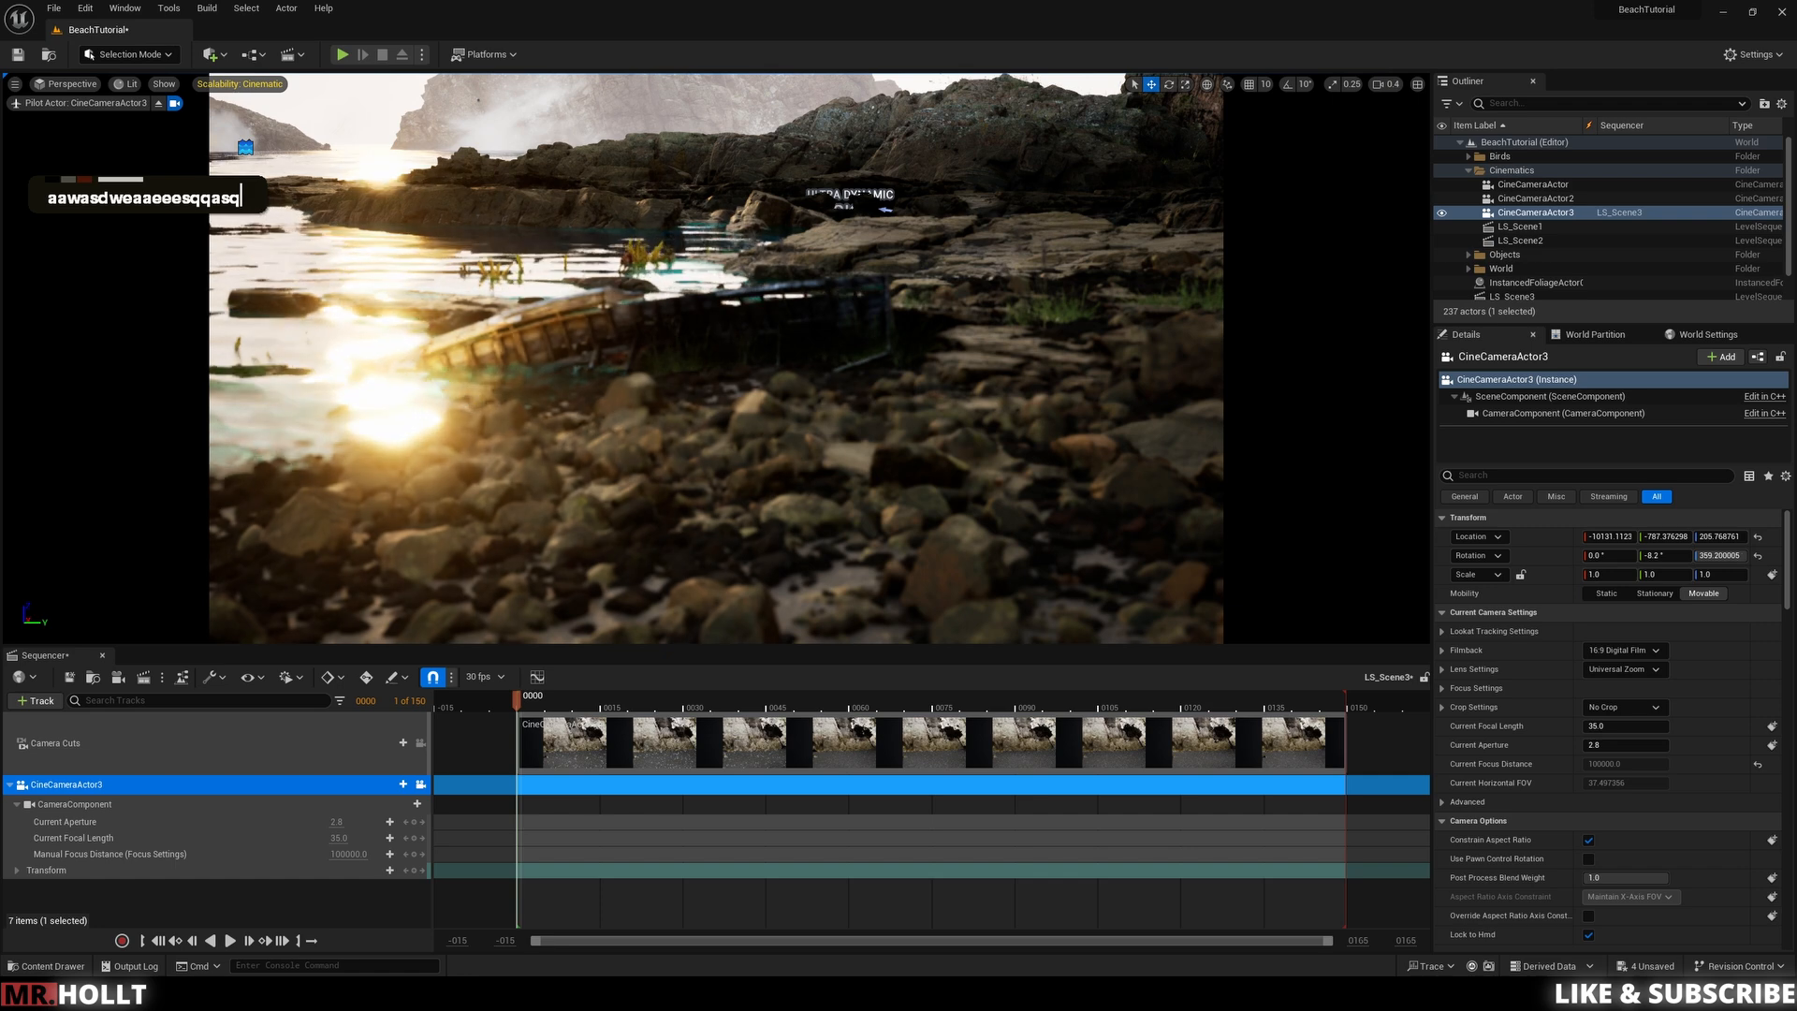
# Step: Set the camera's Focus Method to Tracking and pick the boat bateau_2 as the Actor to Track
pyautogui.click(718, 334)
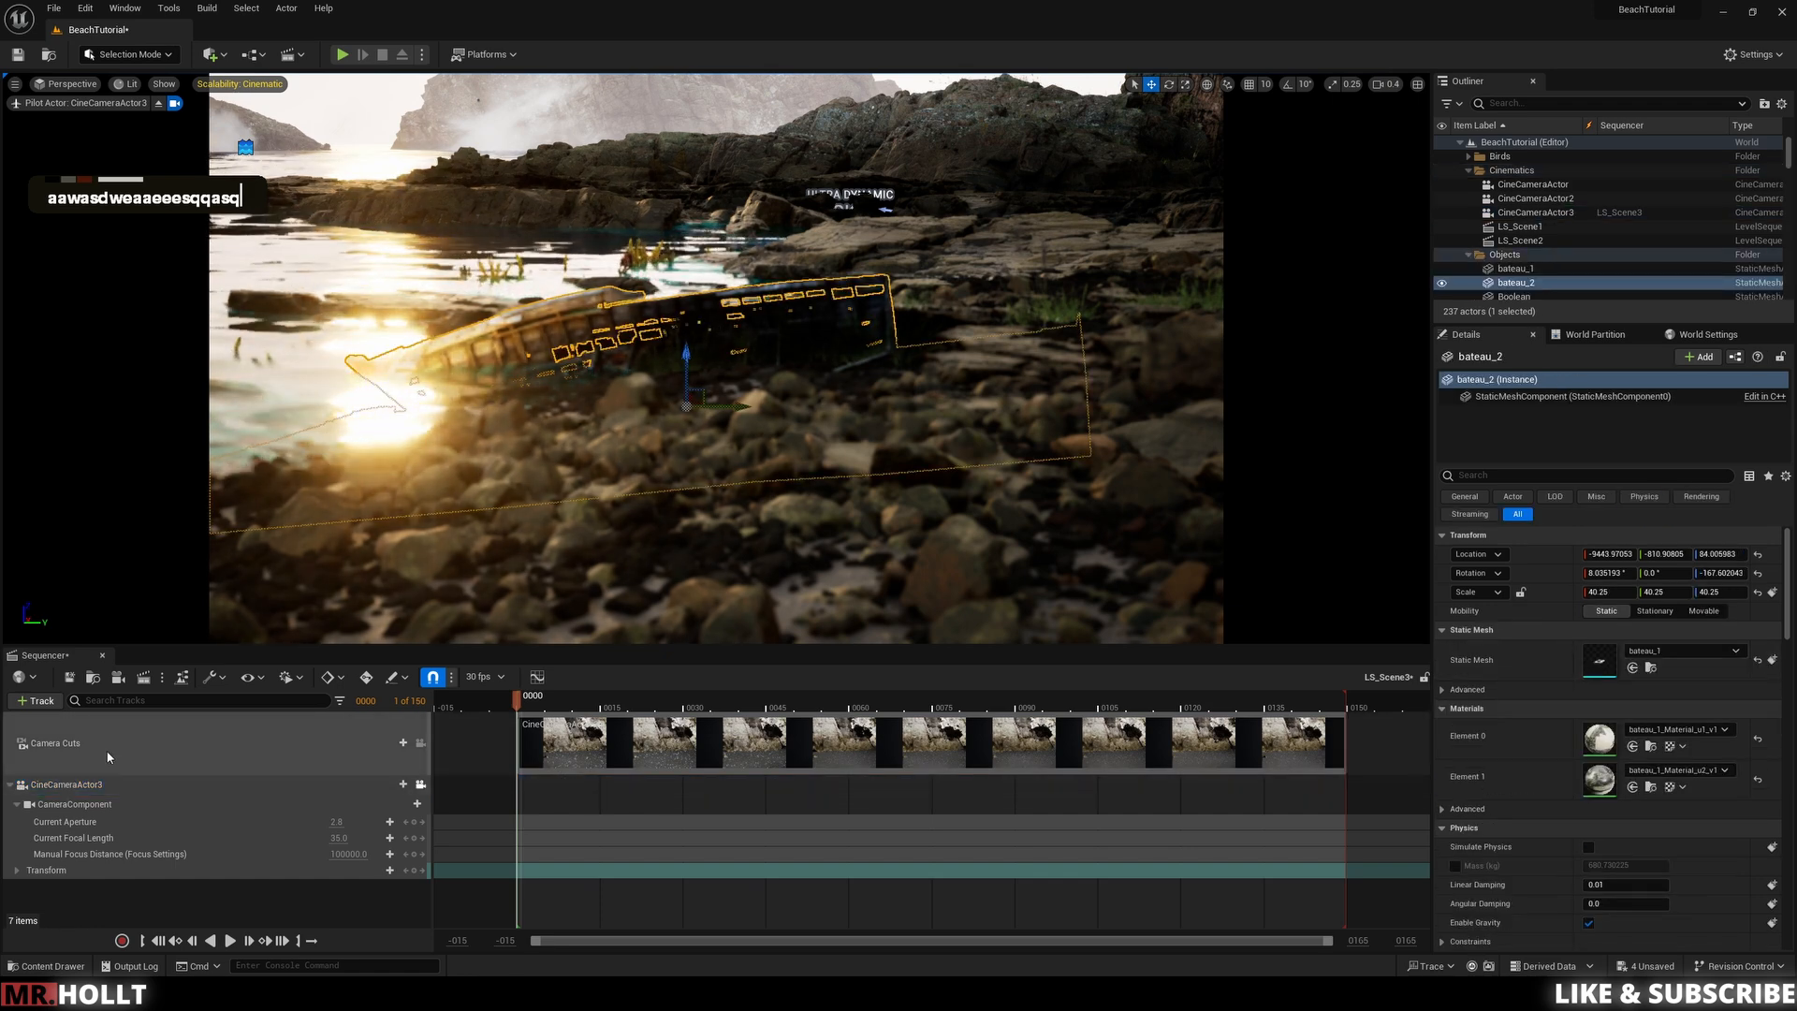
pyautogui.click(1536, 212)
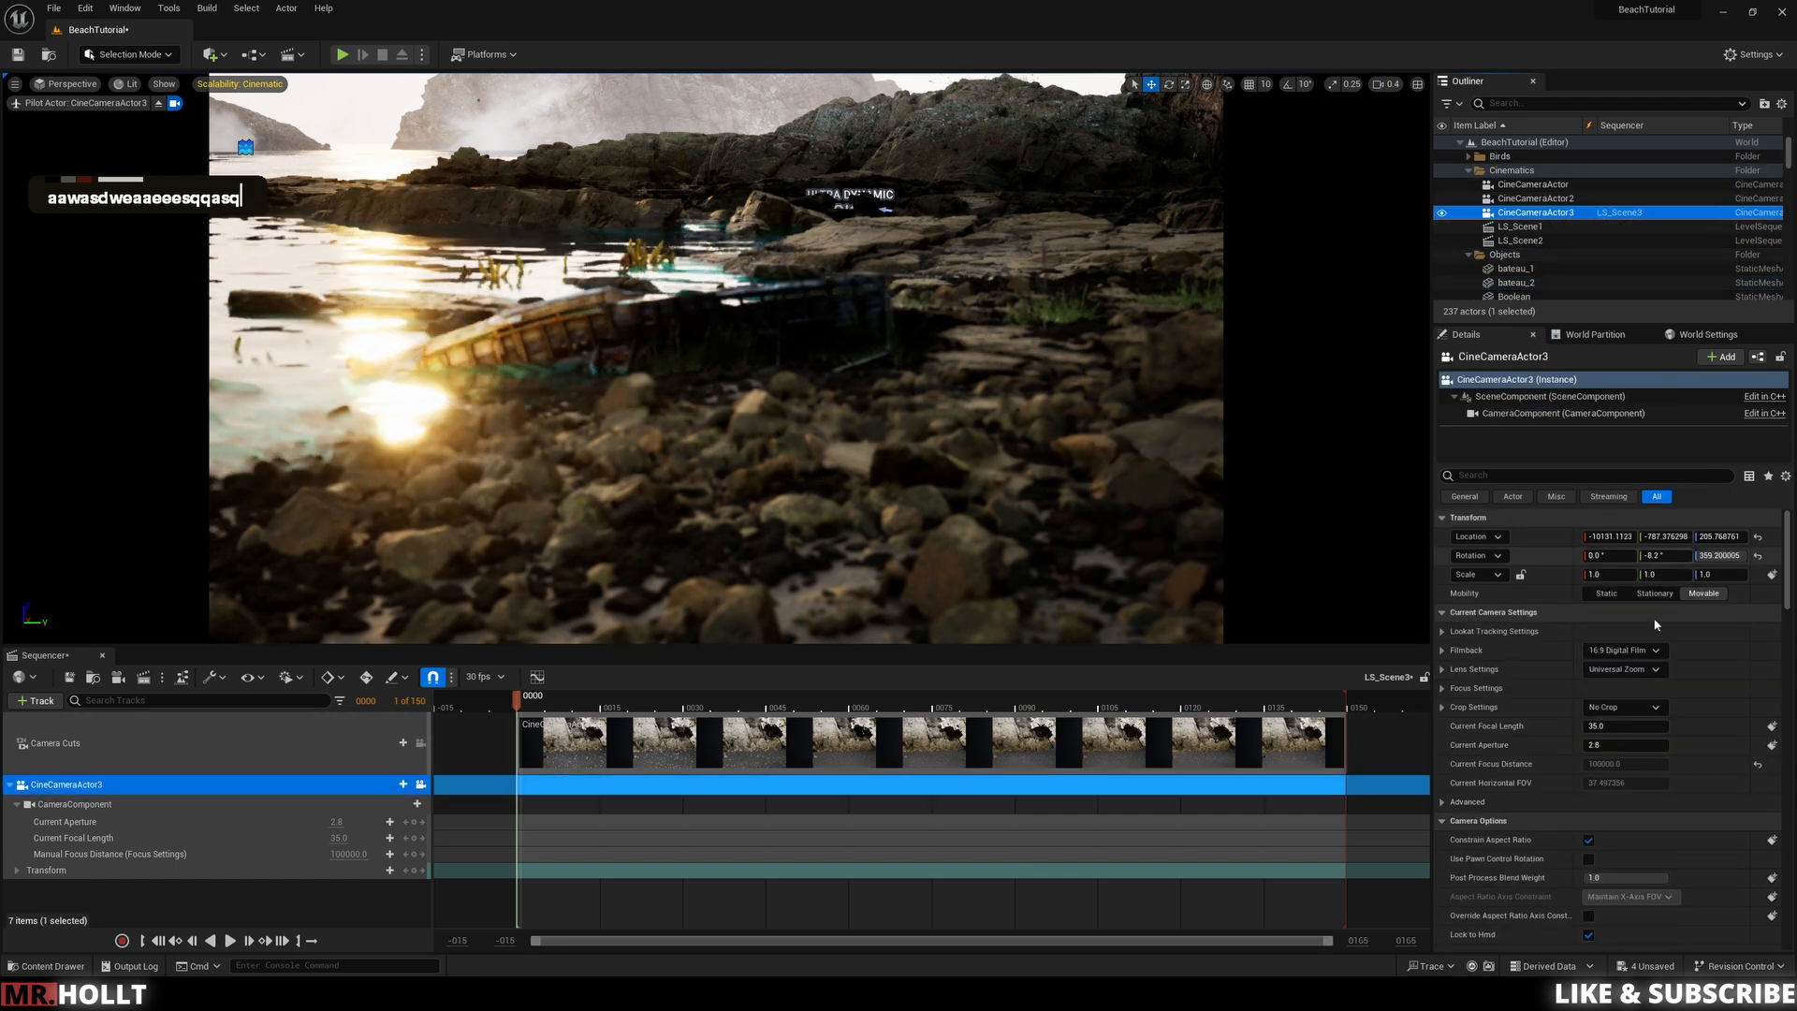
pyautogui.click(1476, 688)
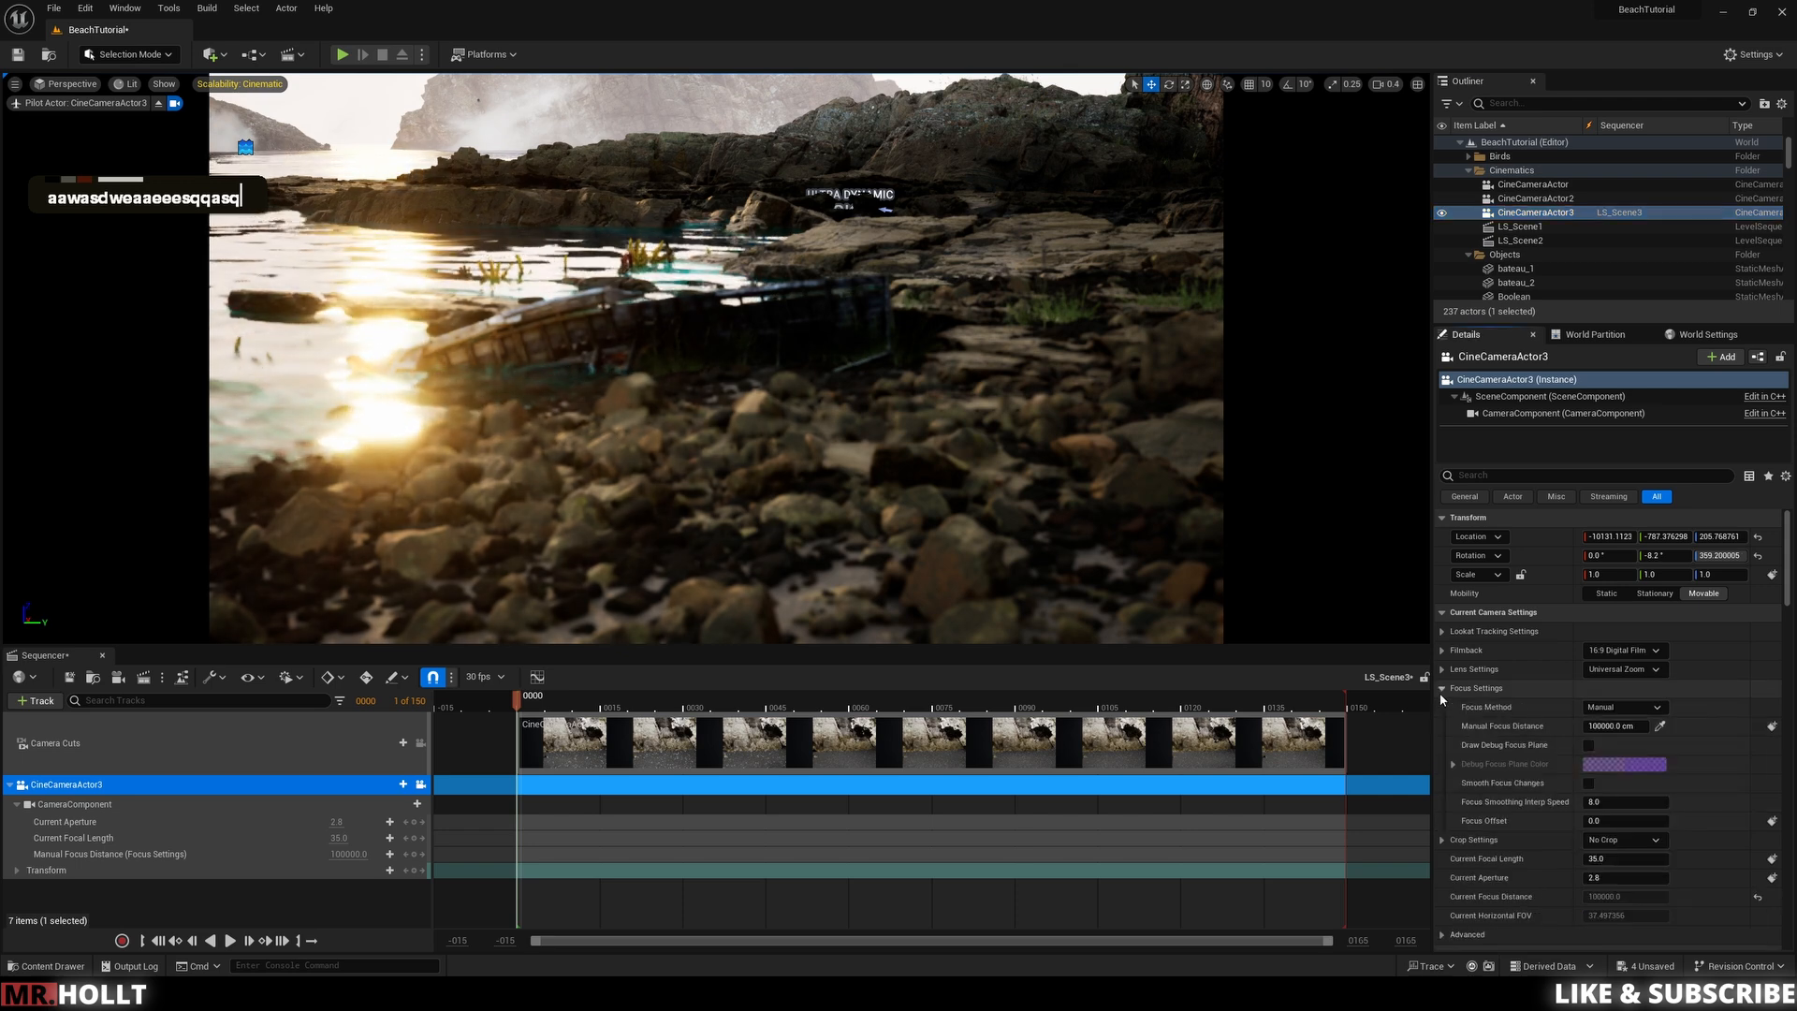
pyautogui.click(1657, 708)
pyautogui.click(1655, 748)
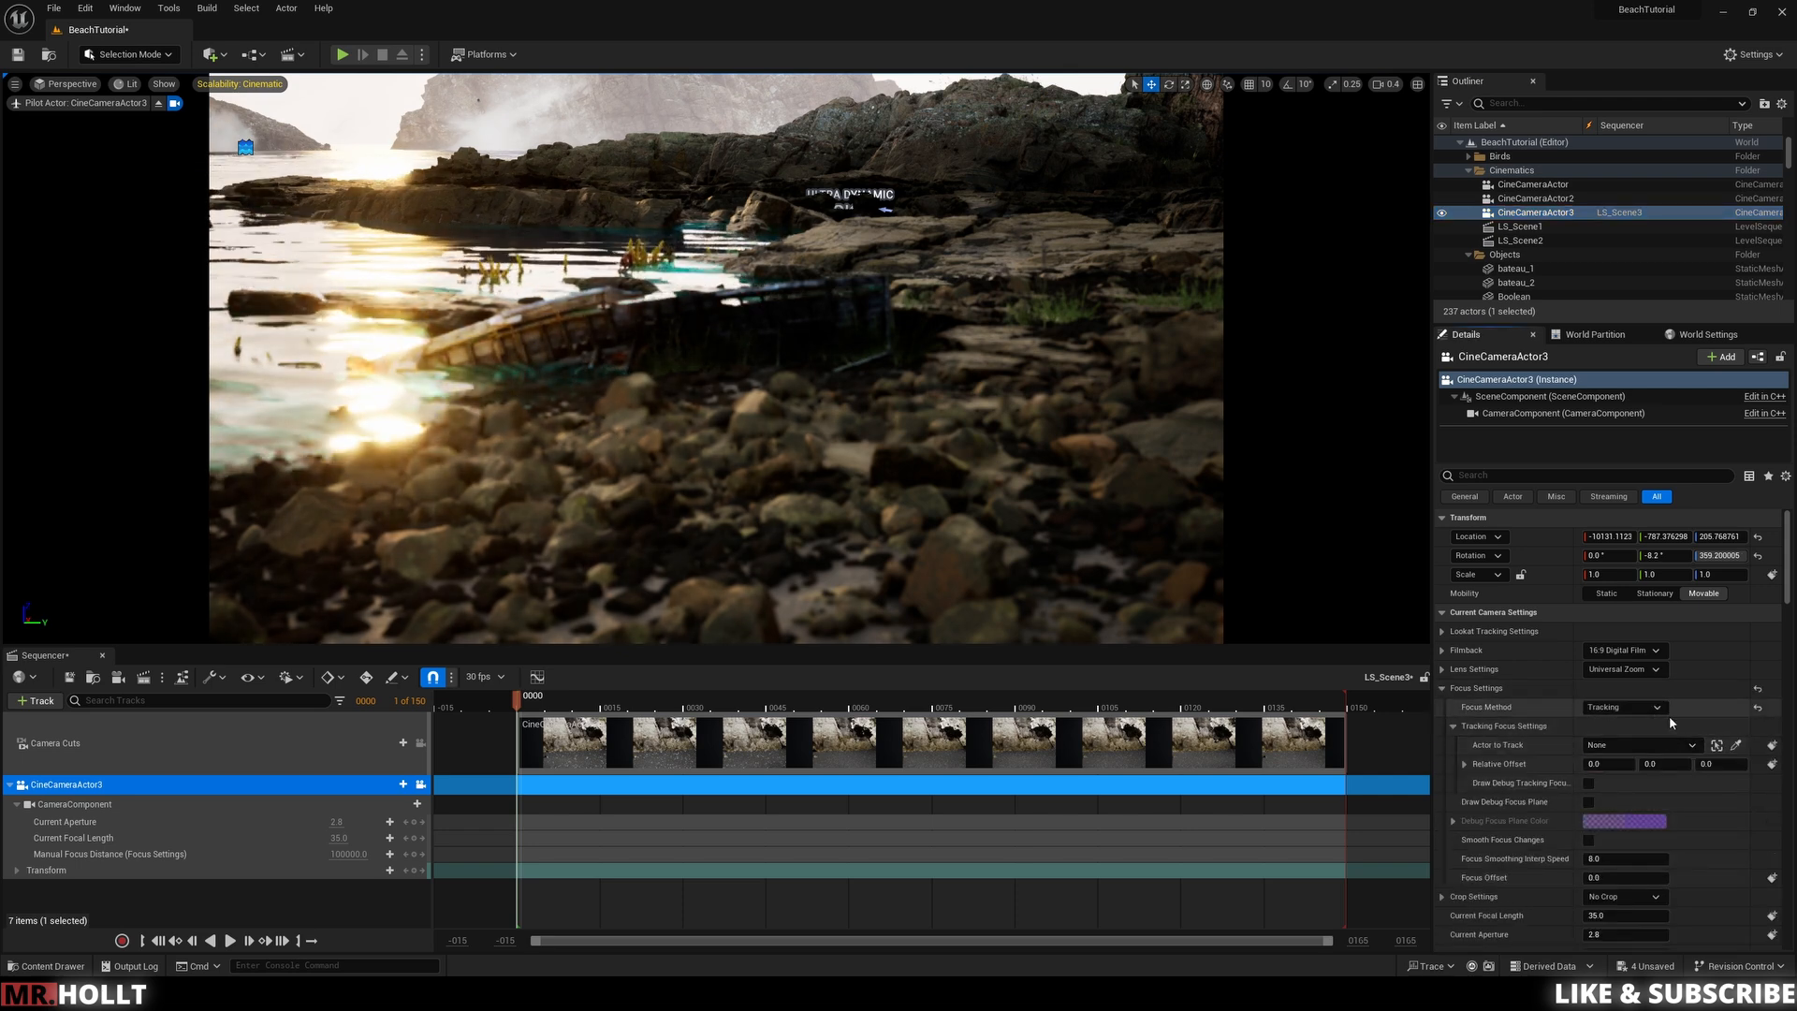
pyautogui.click(1737, 746)
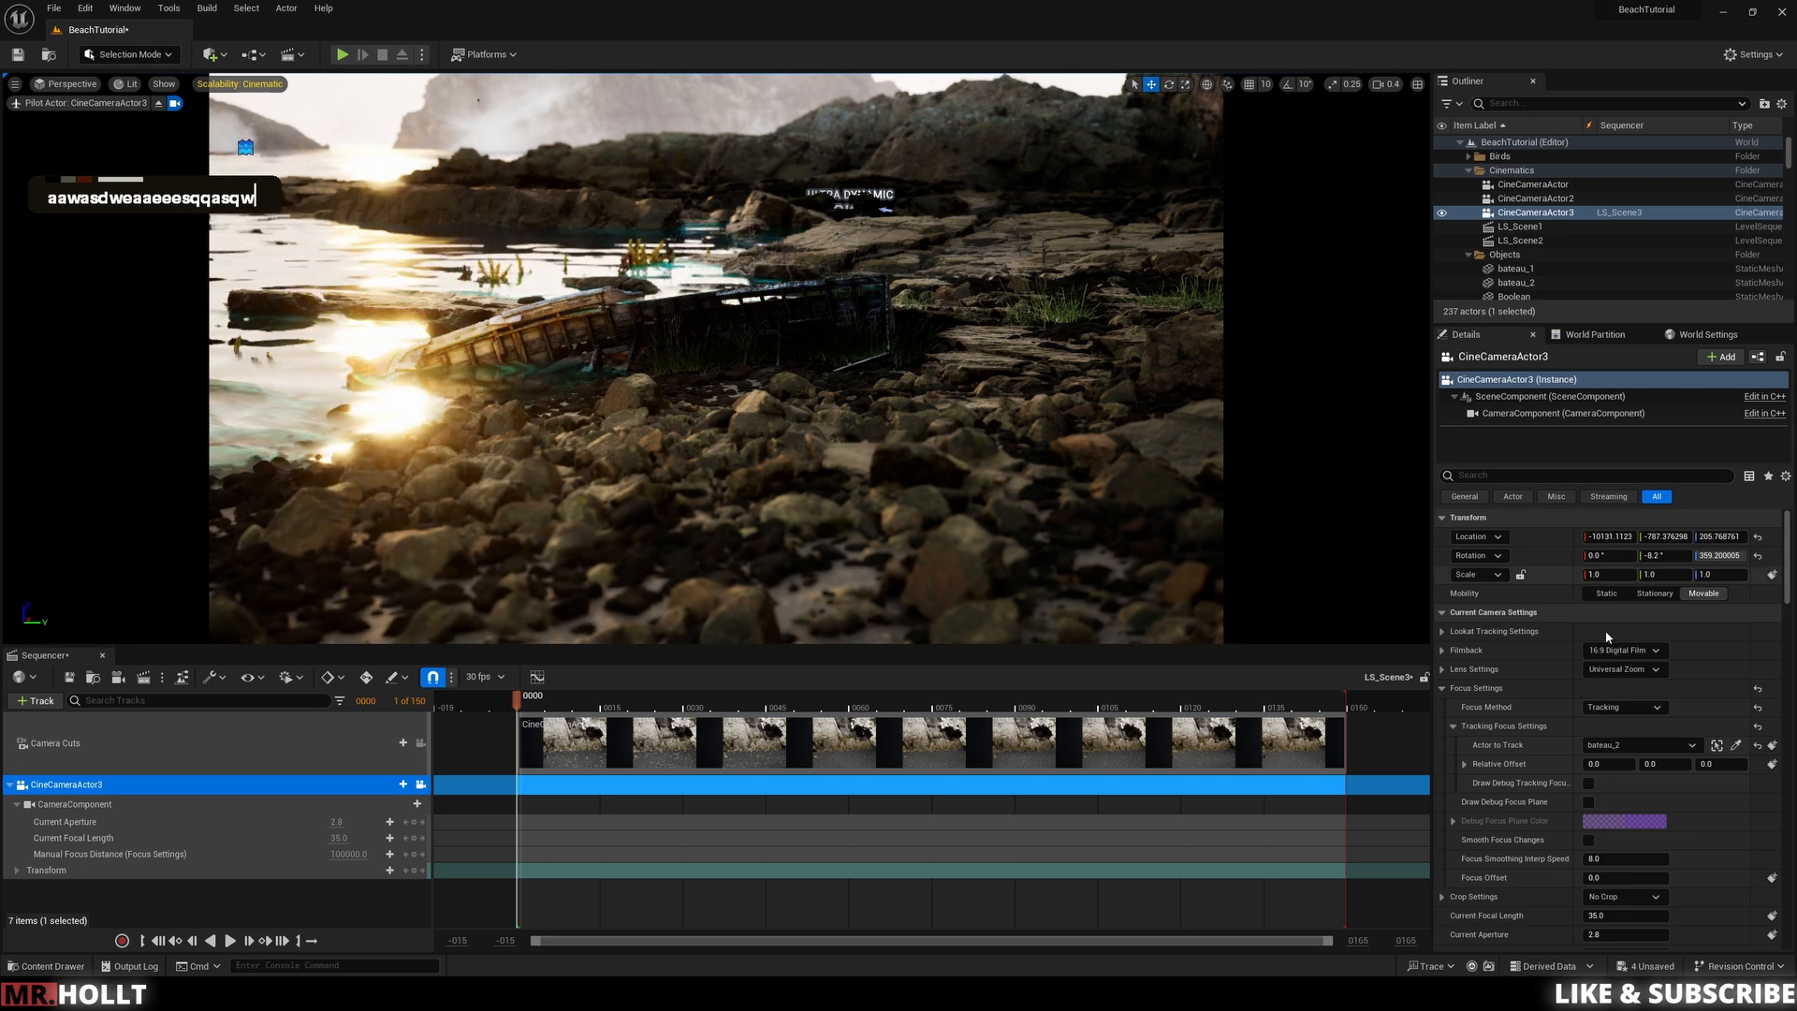
# Step: Set the camera's Current Aperture to 3.5
pyautogui.scroll(-2, 1613, 886)
pyautogui.click(1614, 887)
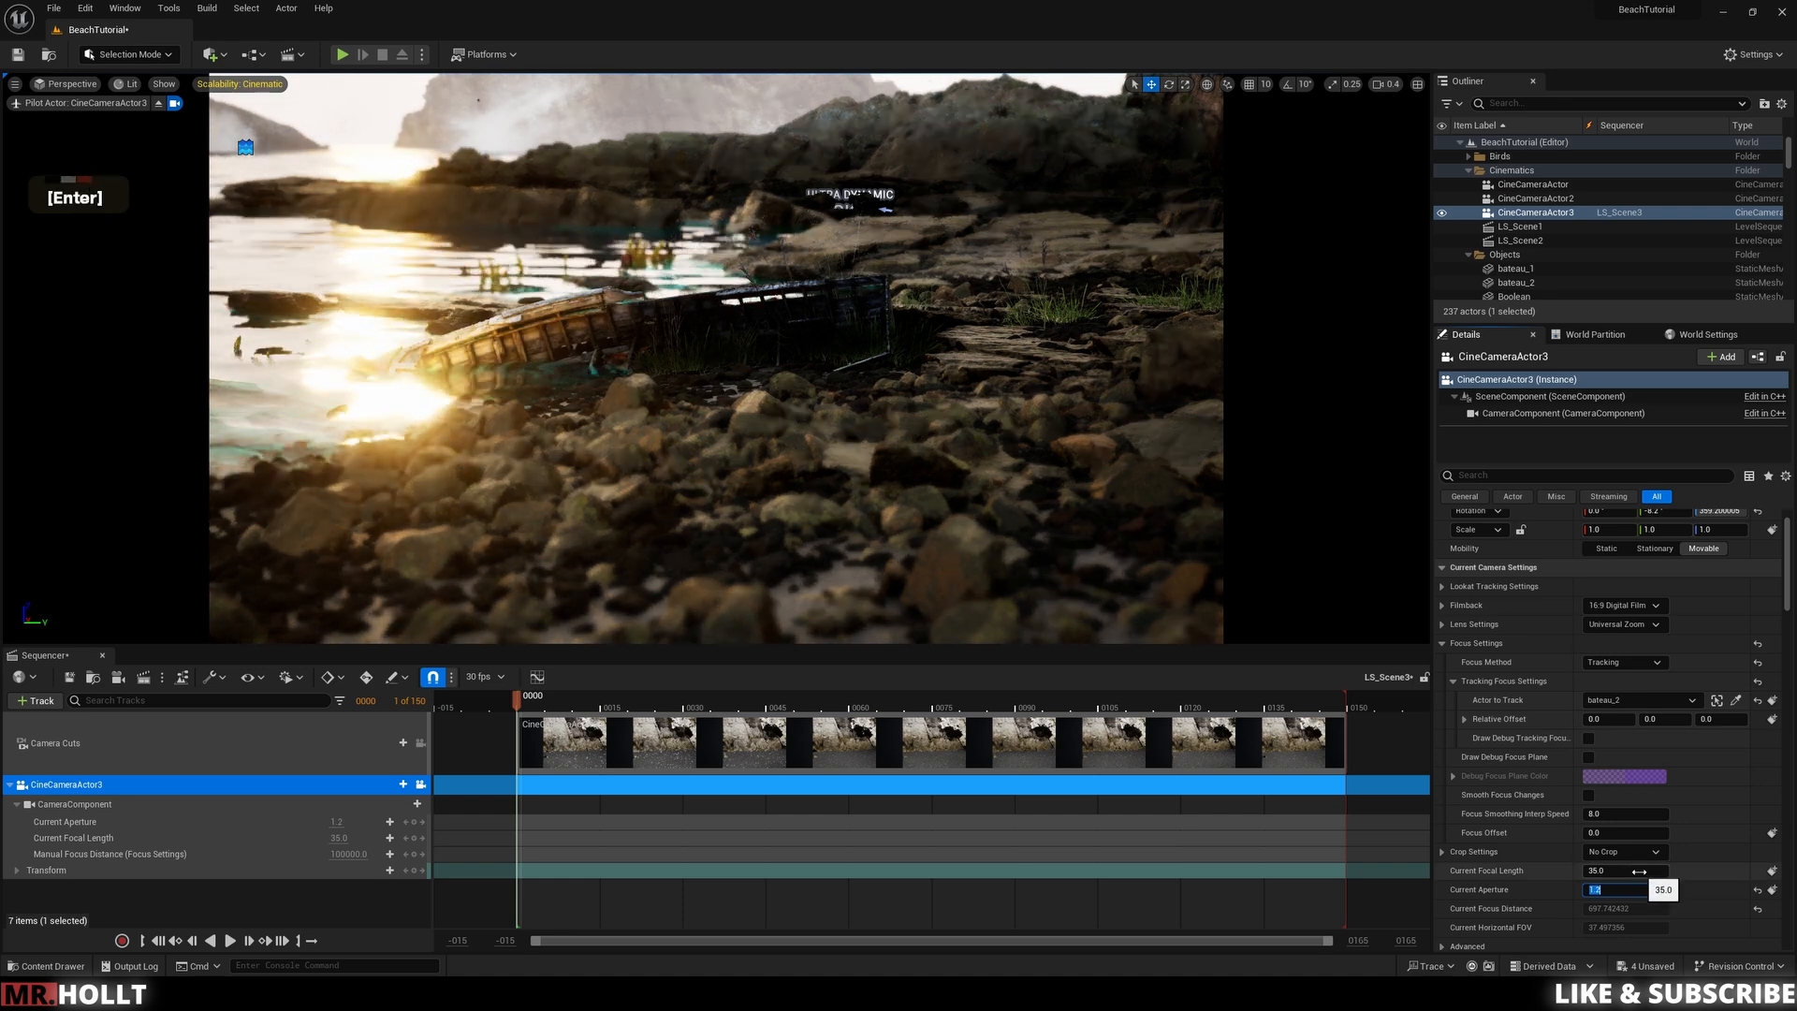
pyautogui.write('3.5')
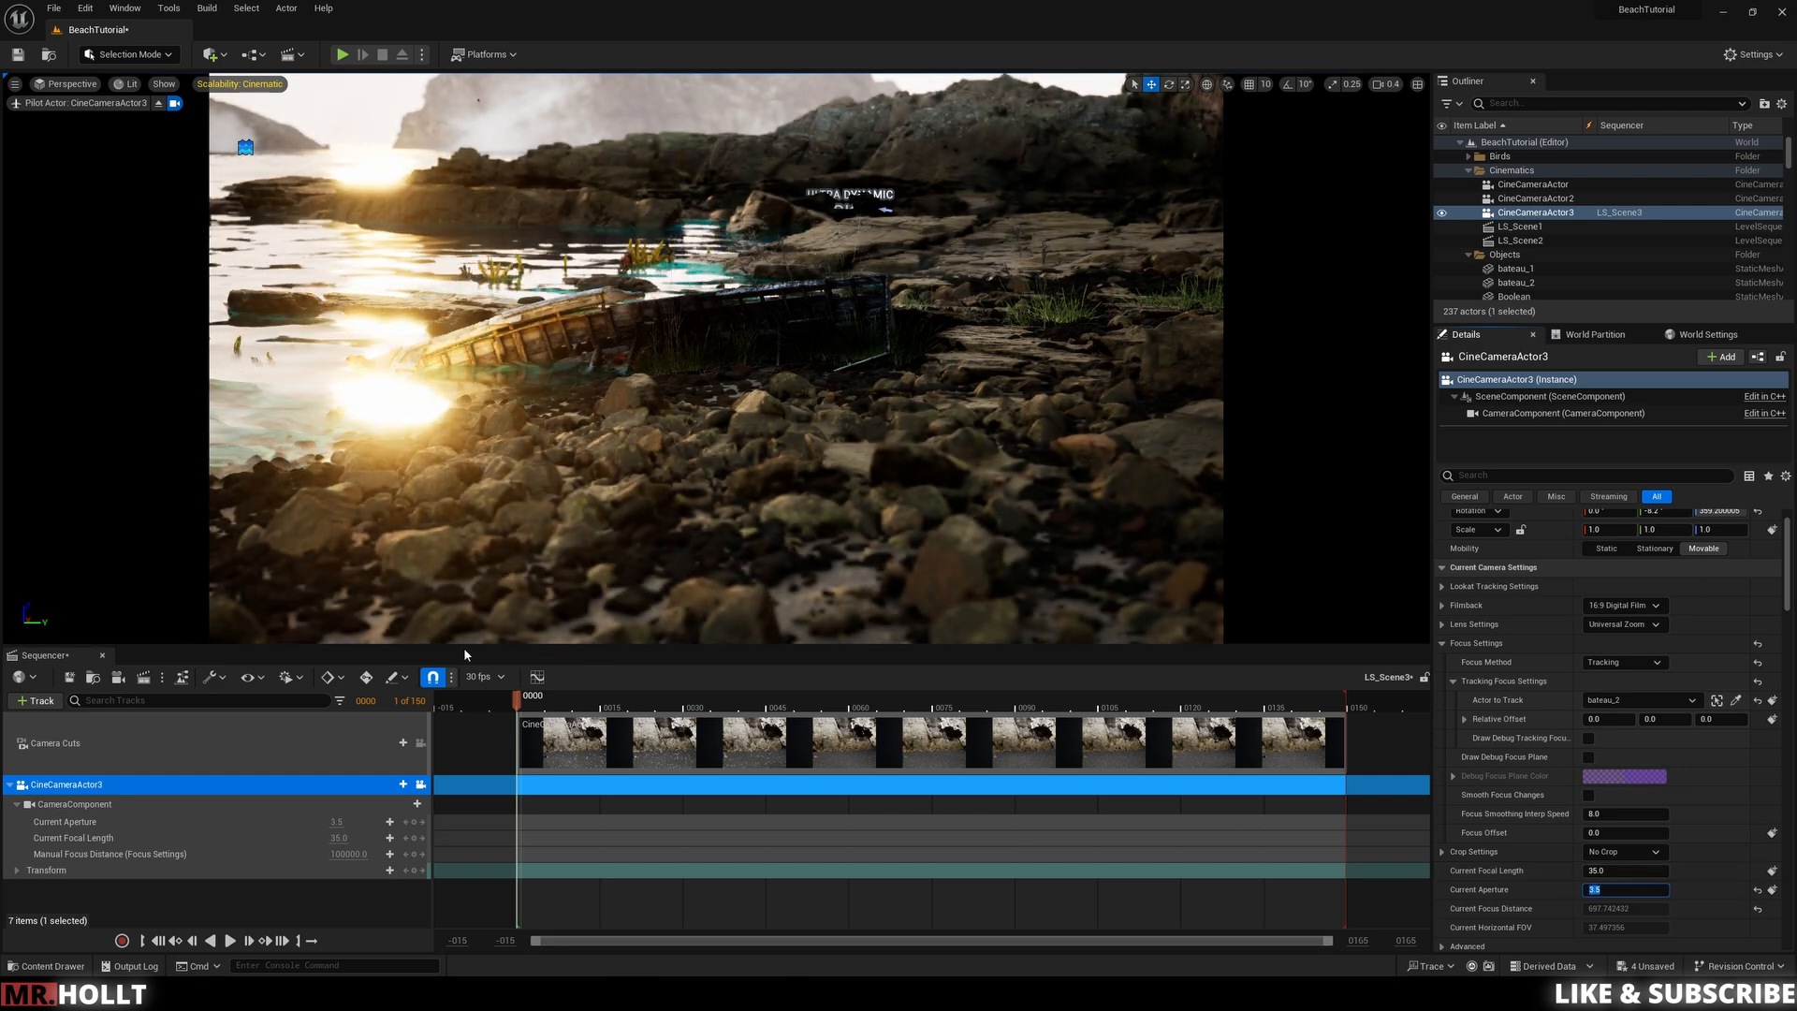
# Step: Adjust the camera framing slightly and add a Transform keyframe at the first frame
pyautogui.press('a')
pyautogui.press('a')
pyautogui.press('a')
pyautogui.moveTo(746, 451); pyautogui.dragTo(756, 451, button='right')
pyautogui.press('d')
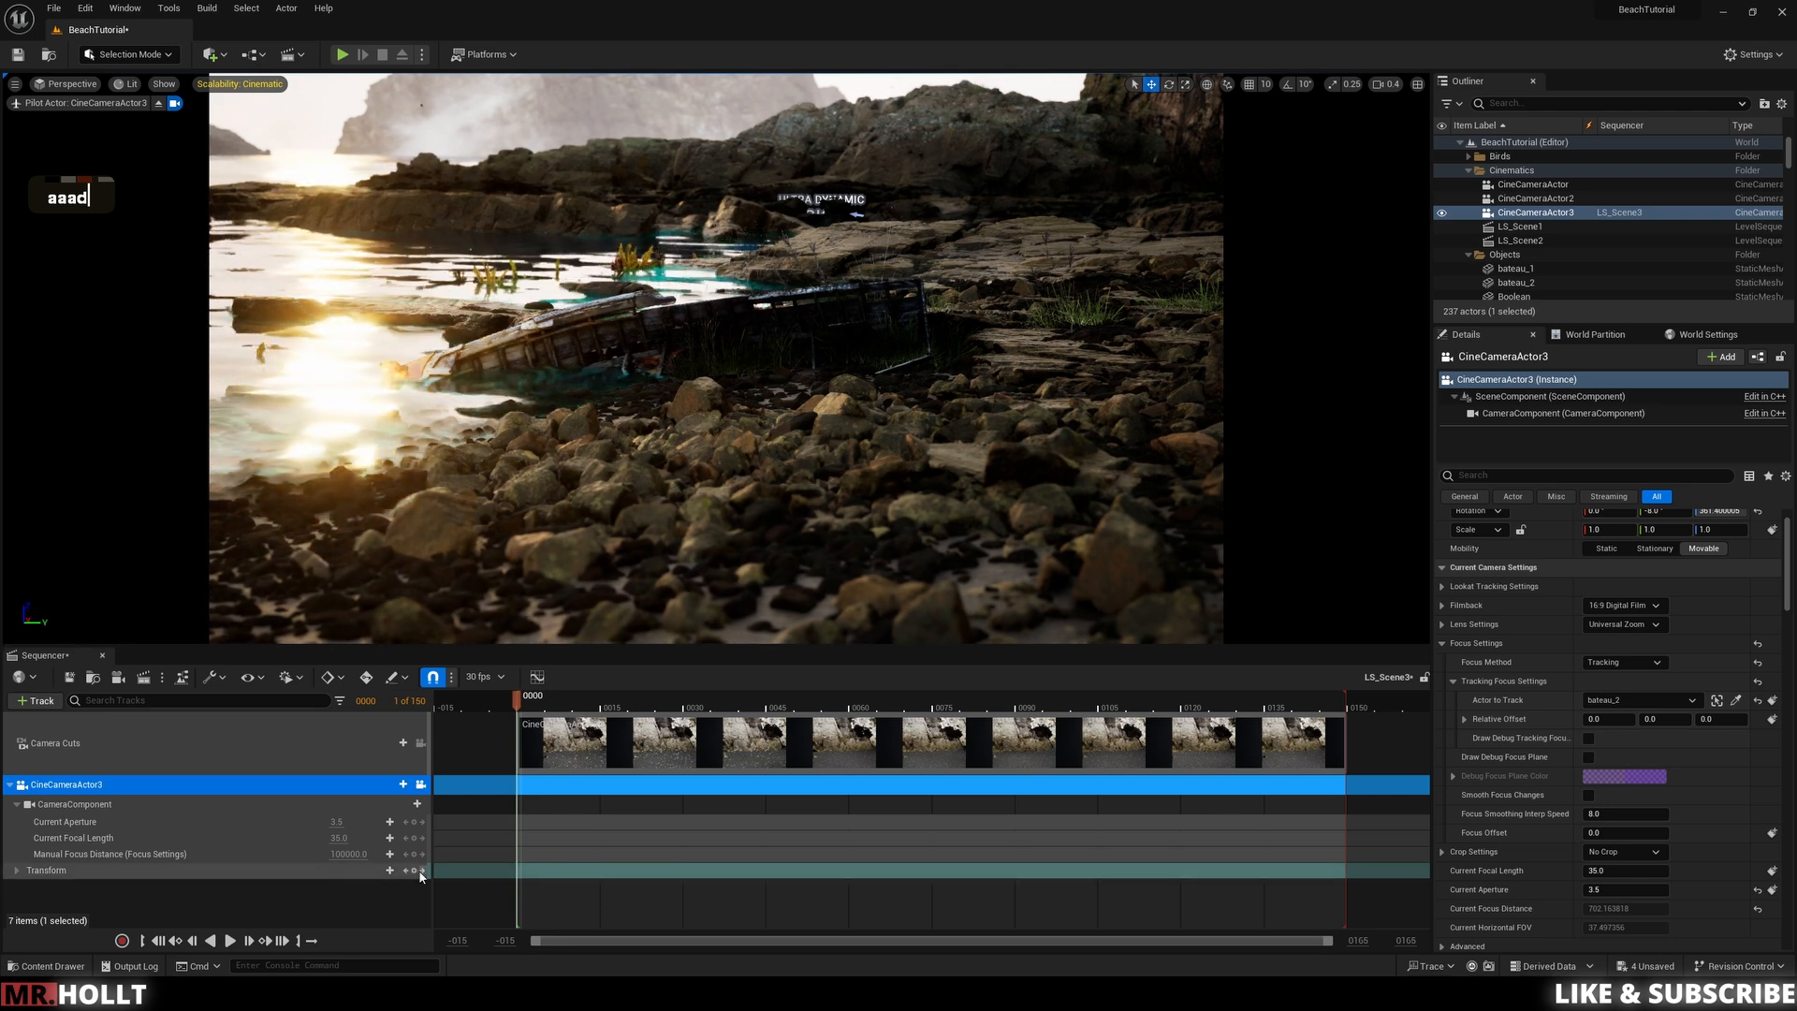
pyautogui.click(414, 871)
# Step: Move the playhead to frame 150 and pilot the camera closer around the boat for the shot's end position
pyautogui.moveTo(1326, 742); pyautogui.dragTo(1352, 738)
pyautogui.moveTo(787, 449); pyautogui.dragTo(689, 473, button='right')
pyautogui.press('d')
pyautogui.press('w')
pyautogui.press('w')
pyautogui.press('e')
pyautogui.press('d')
pyautogui.press('w')
pyautogui.press('w')
pyautogui.press('d')
pyautogui.press('d')
pyautogui.press('d')
pyautogui.press('w')
pyautogui.press('q')
pyautogui.press('d')
pyautogui.press('q')
pyautogui.press('d')
pyautogui.press('d')
pyautogui.press('d')
pyautogui.press('d')
pyautogui.press('a')
pyautogui.press('a')
pyautogui.press('d')
pyautogui.press('e')
pyautogui.press('e')
pyautogui.press('d')
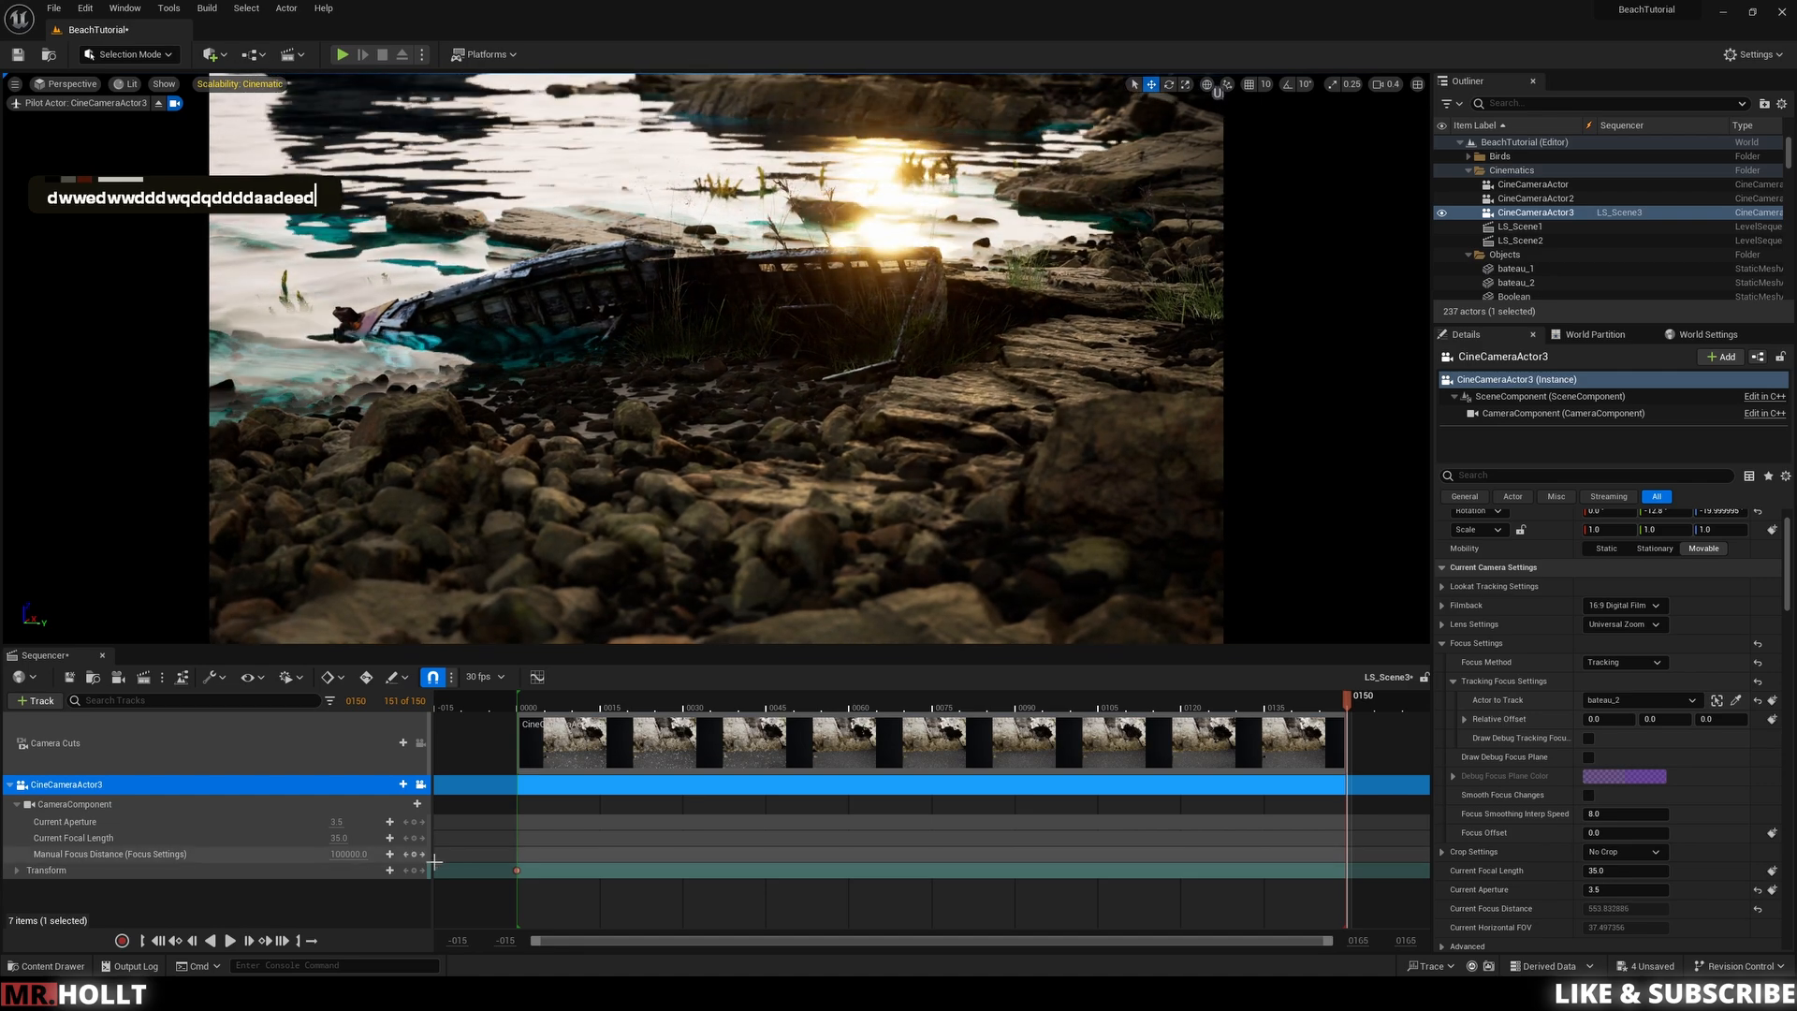
# Step: Play back the sequence from the start to review the camera move
pyautogui.click(509, 710)
pyautogui.press('space')
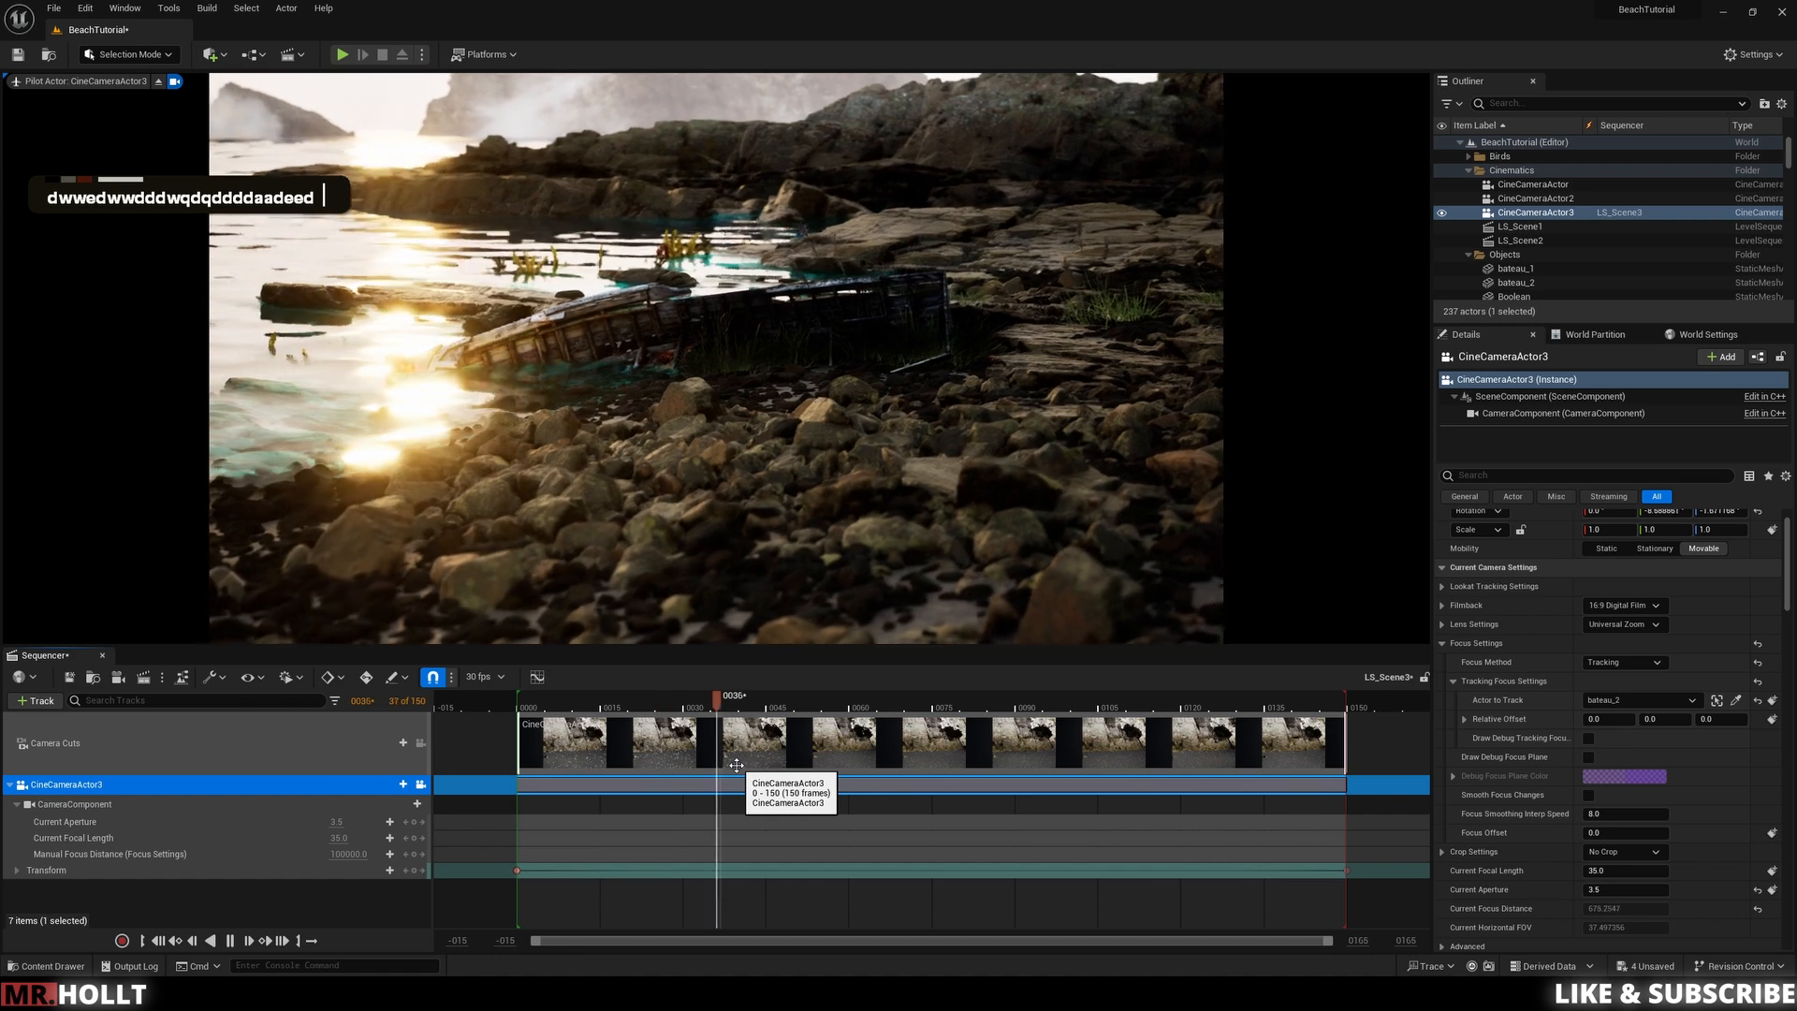
pyautogui.press('space')
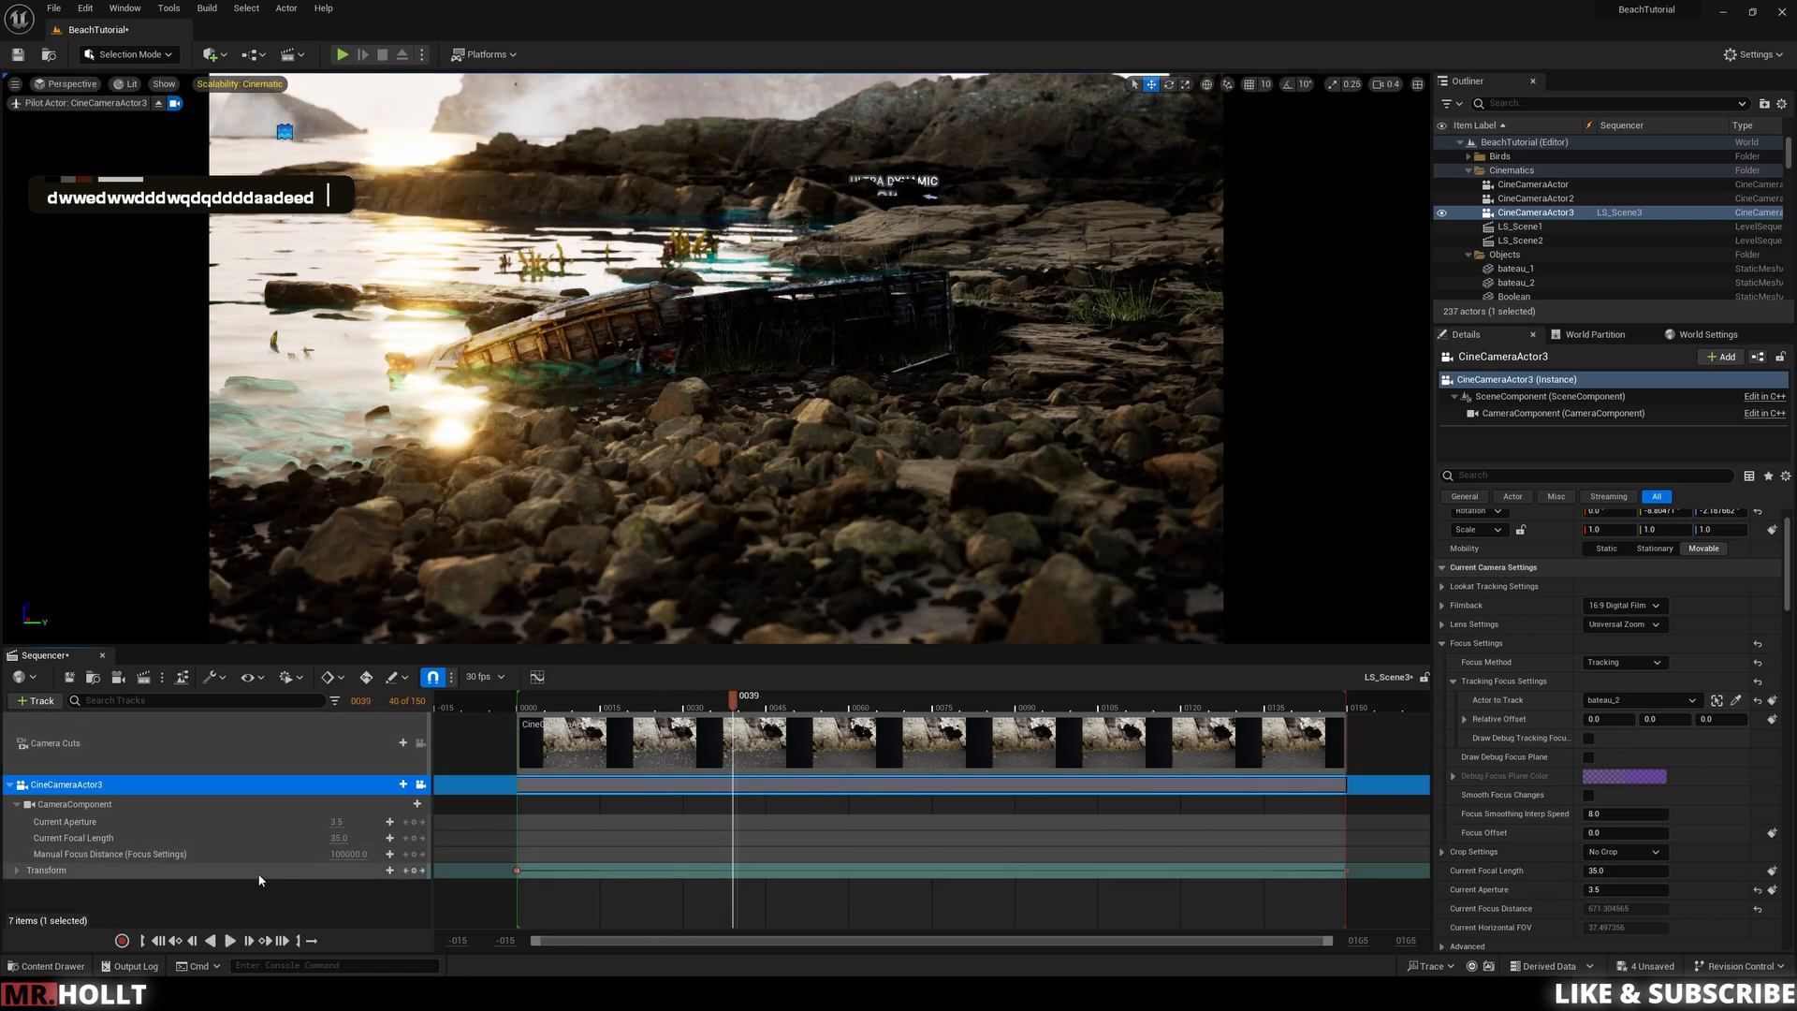
# Step: Add a Lens Flares Intensity track from the camera's Post Process Settings to the sequencer
pyautogui.click(404, 784)
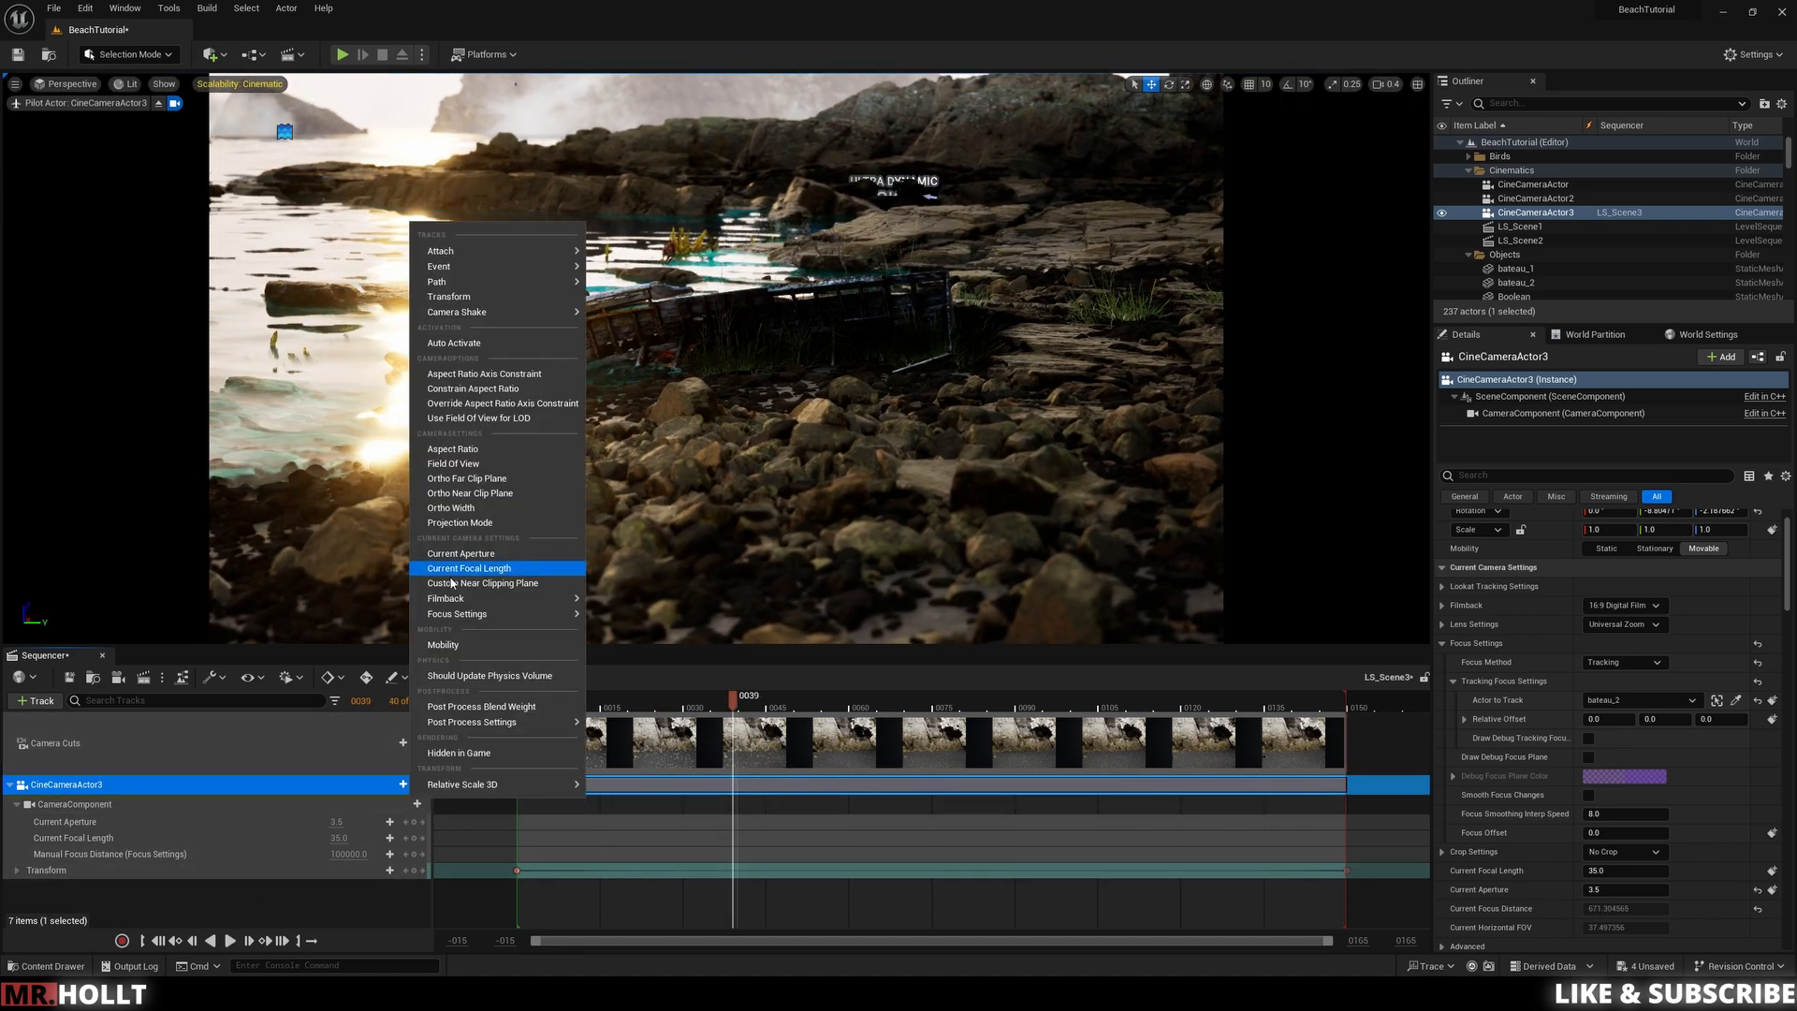
pyautogui.moveTo(463, 616)
pyautogui.moveTo(473, 722)
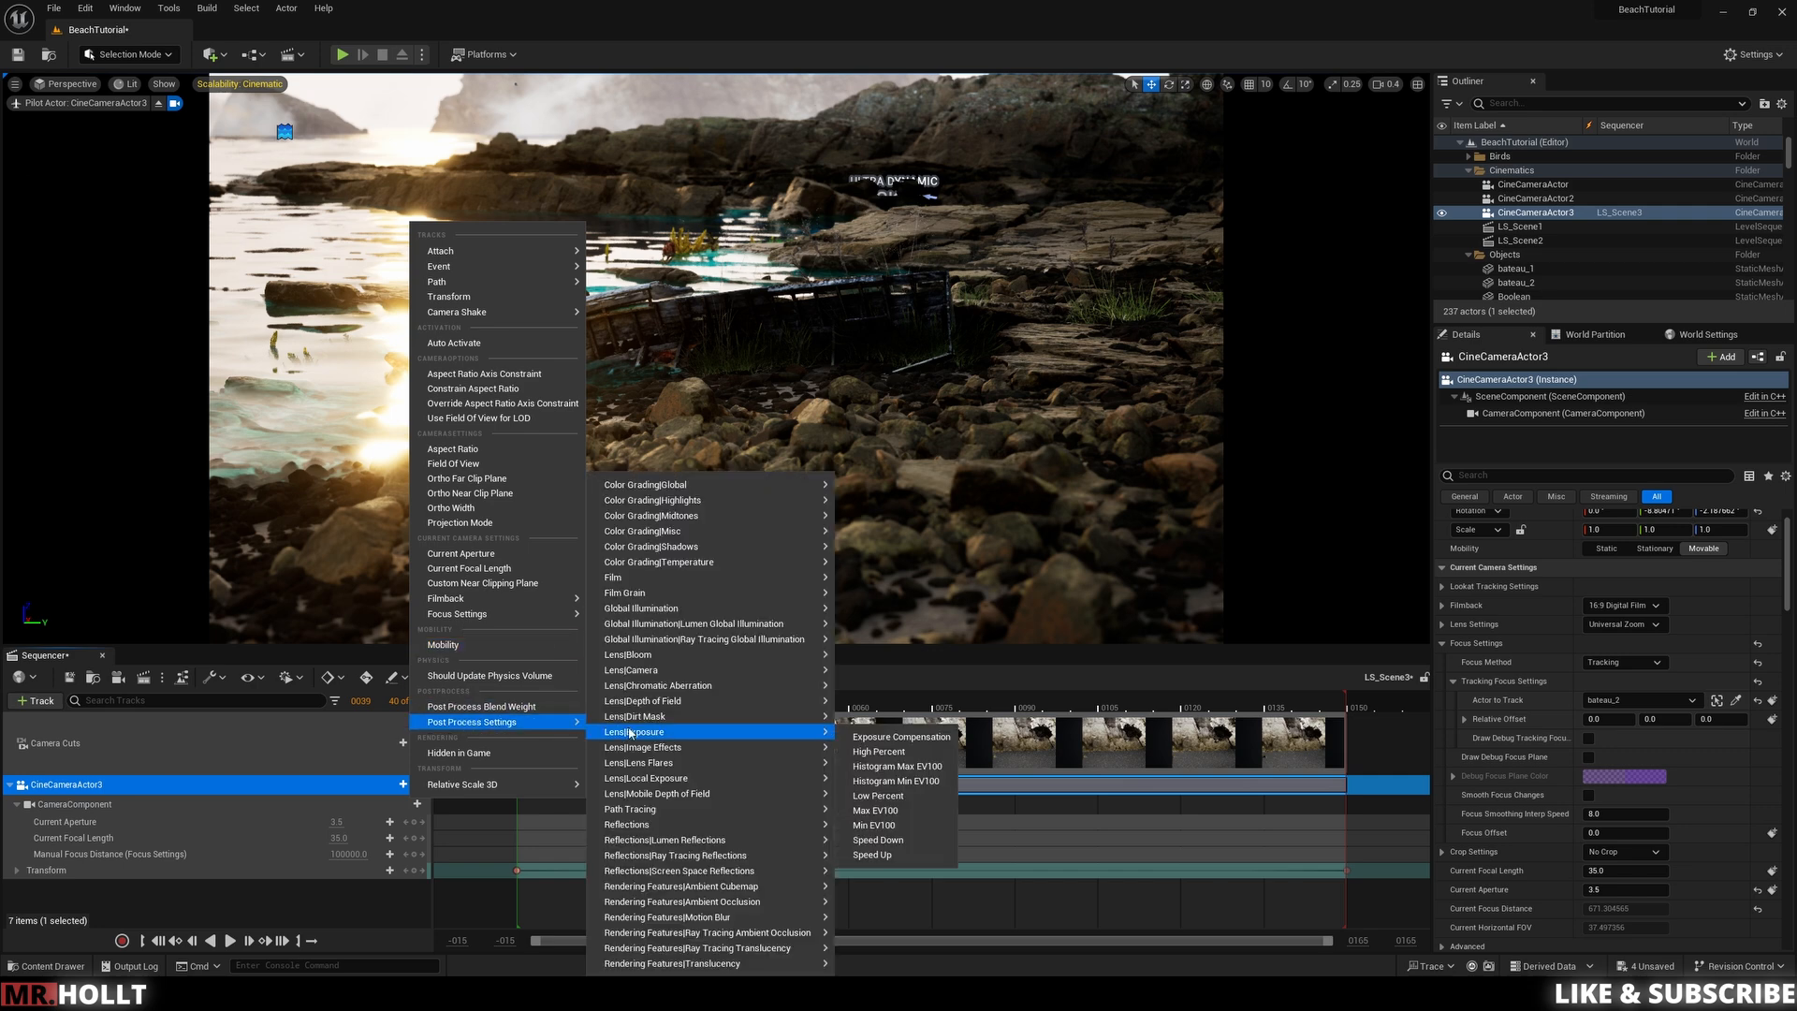
pyautogui.moveTo(648, 780)
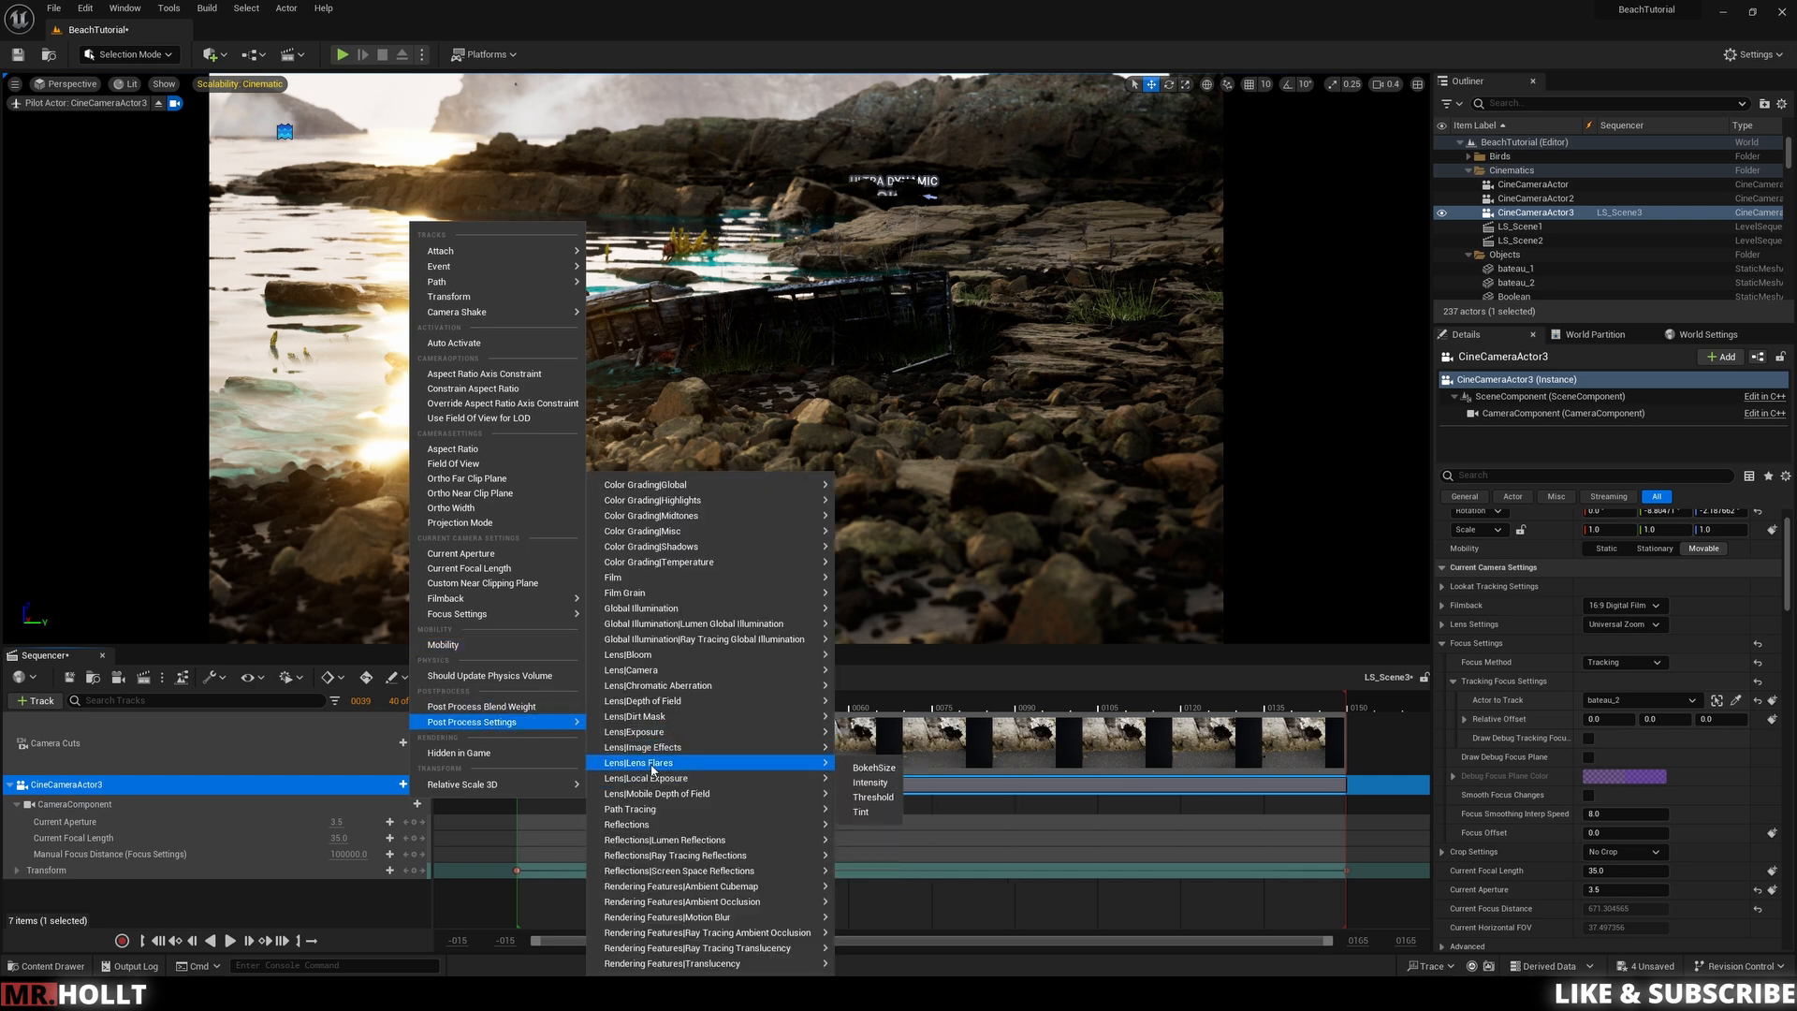
pyautogui.click(881, 785)
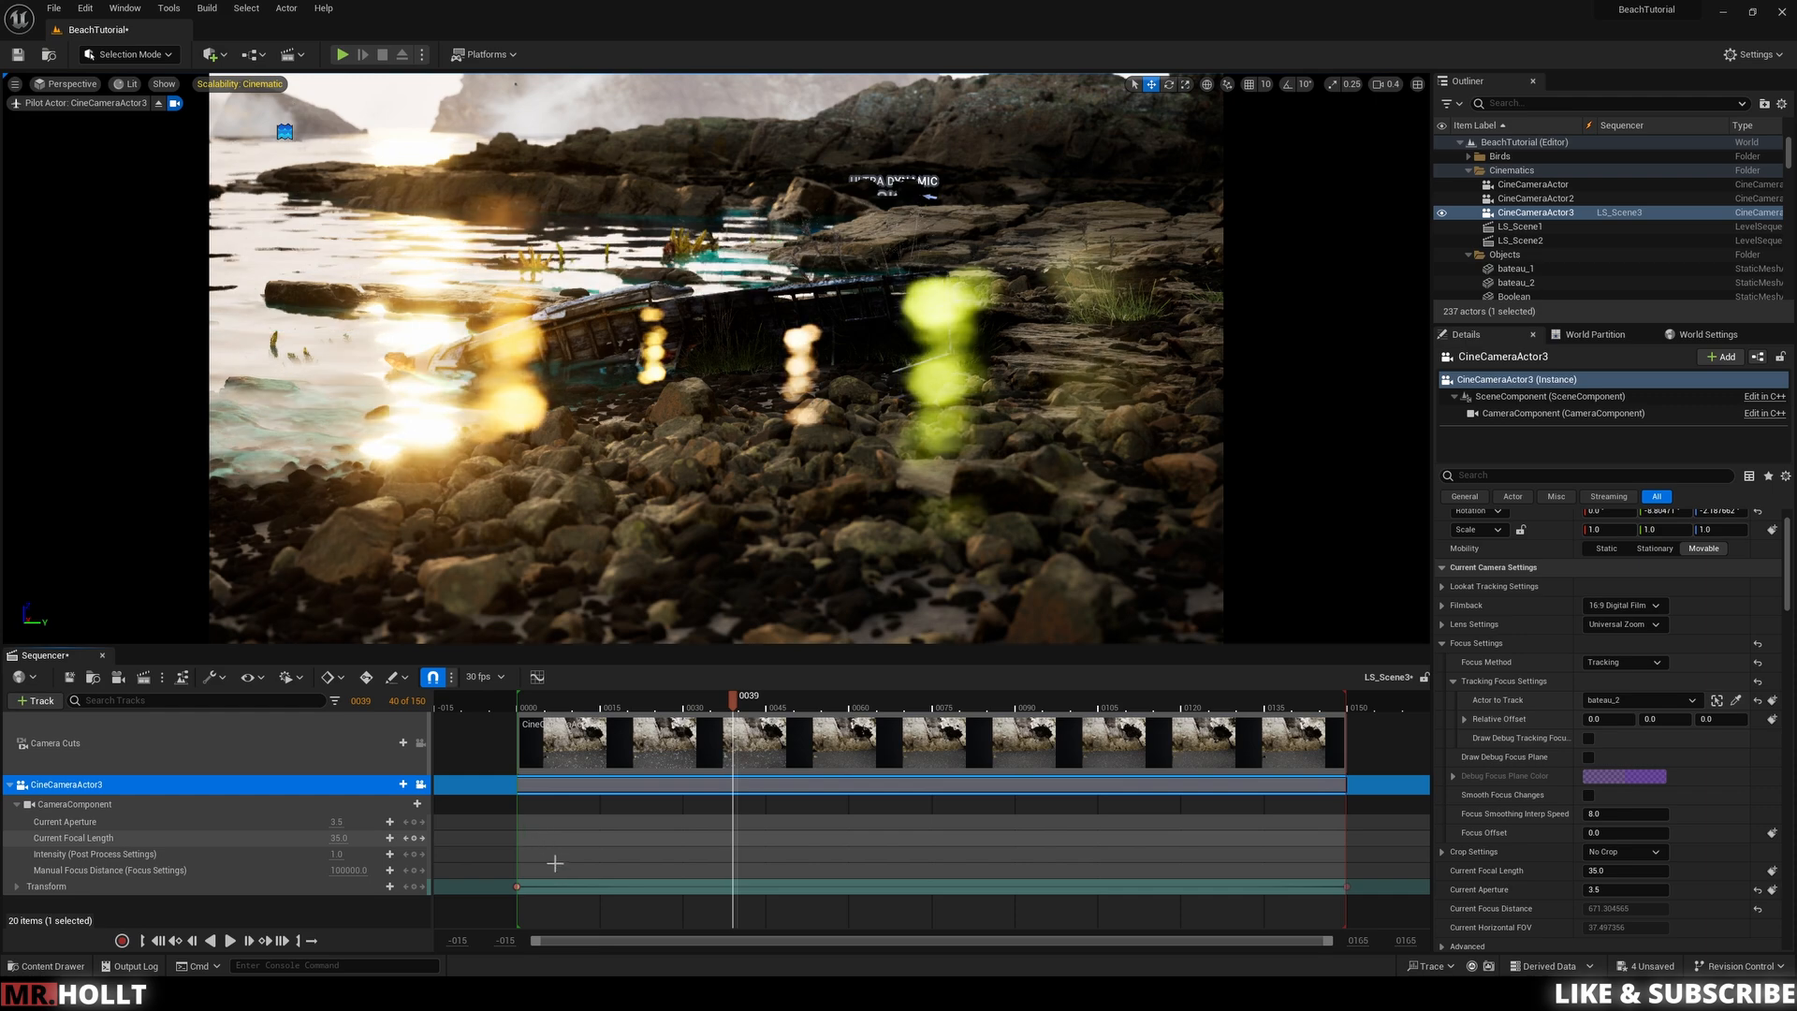
# Step: Set the lens flare Intensity to 0.01 at the first frame and play the sequence
pyautogui.moveTo(733, 703); pyautogui.dragTo(517, 710)
pyautogui.click(338, 823)
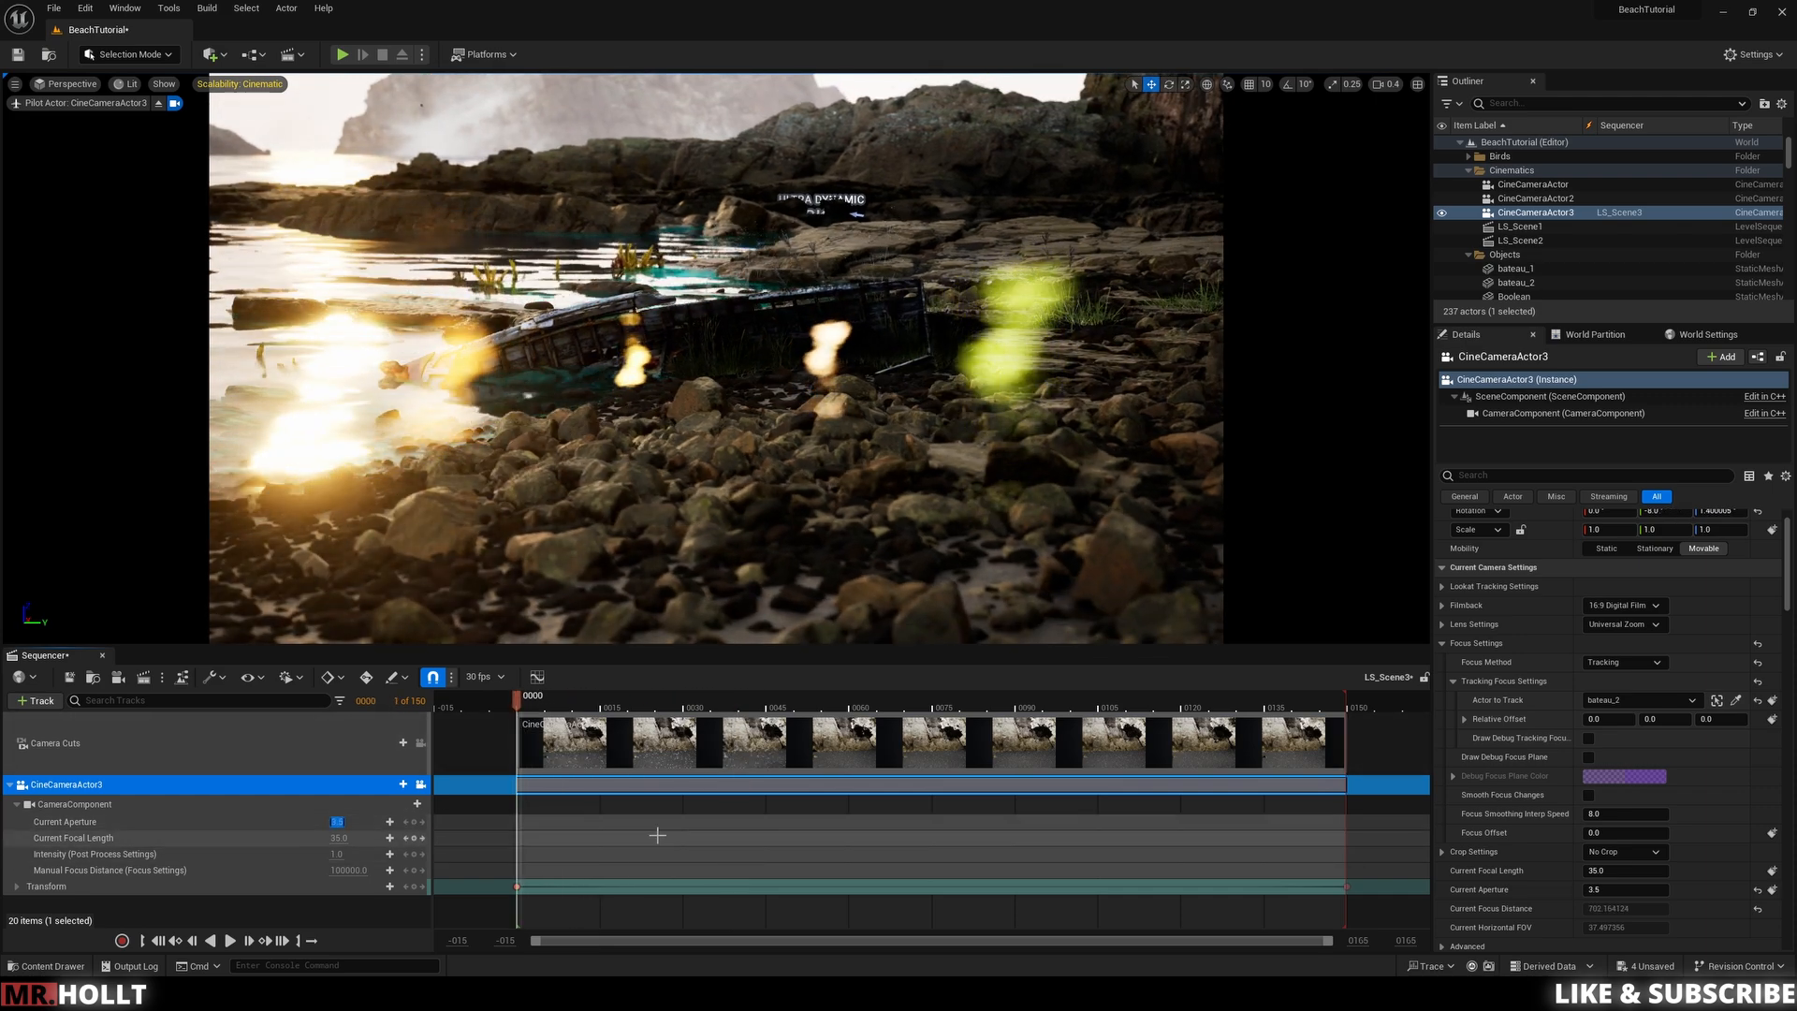
pyautogui.click(338, 855)
pyautogui.press('Return')
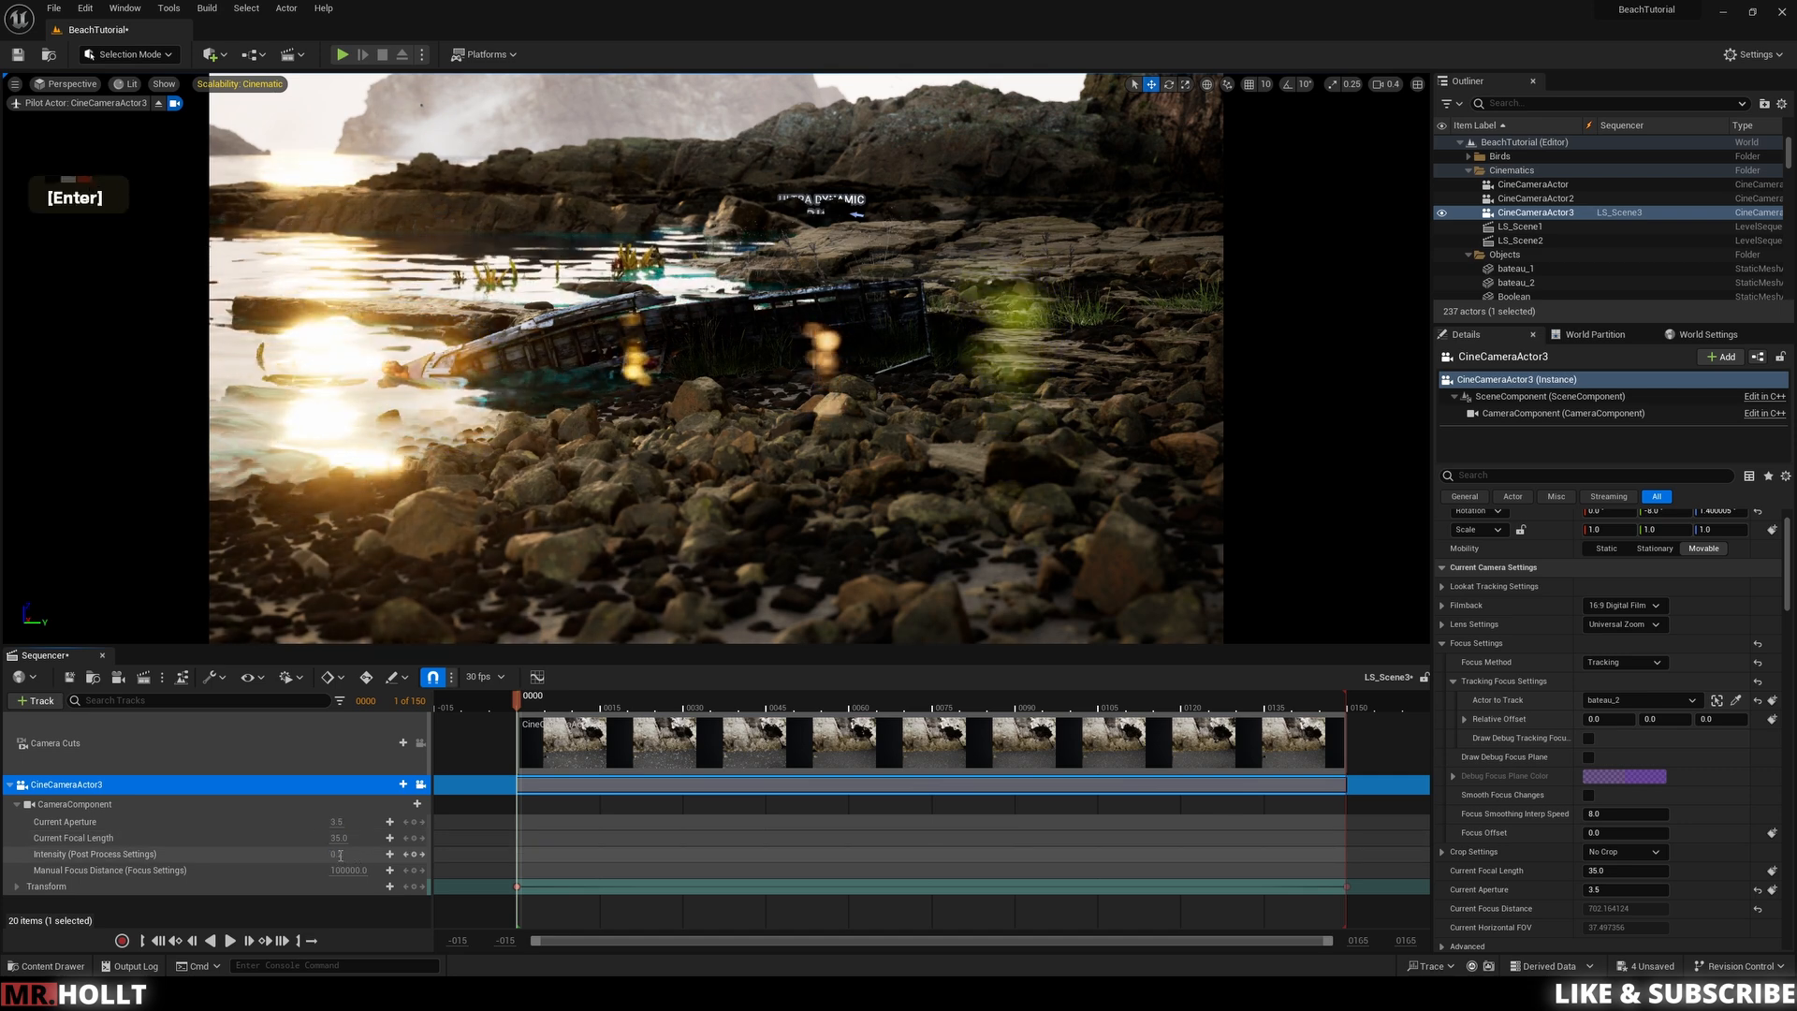
pyautogui.write('.01')
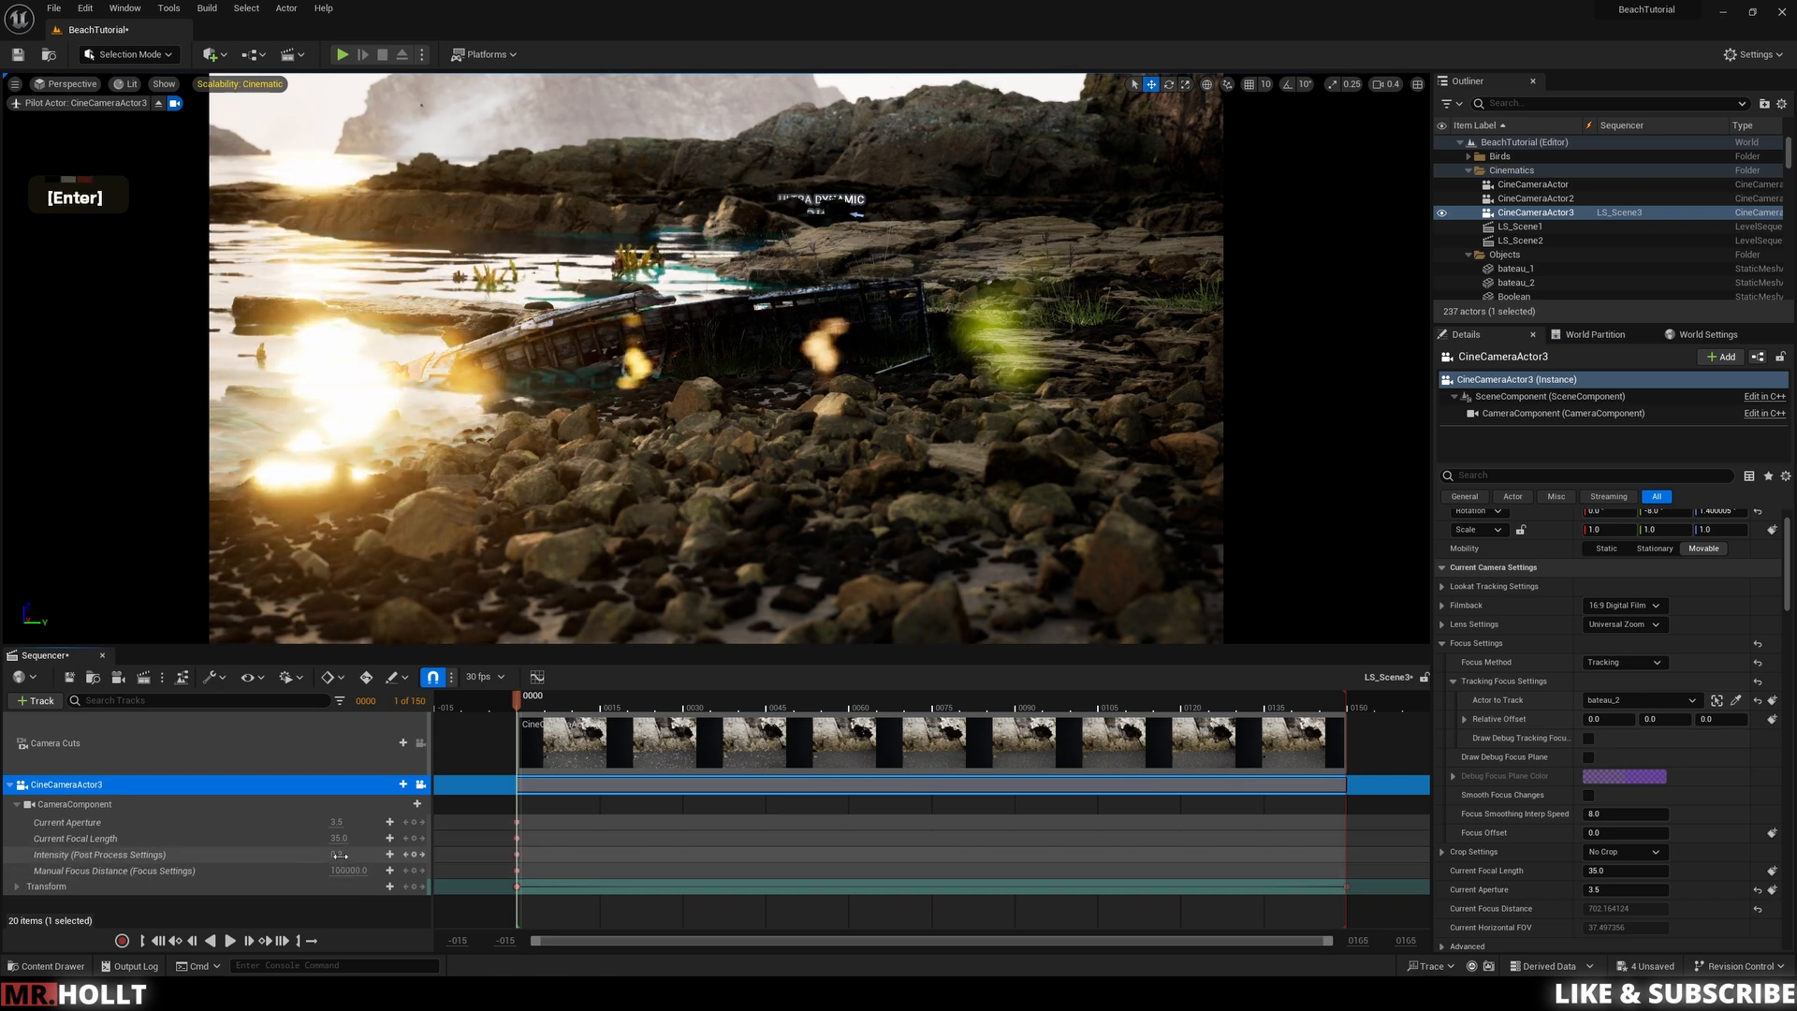
pyautogui.click(339, 854)
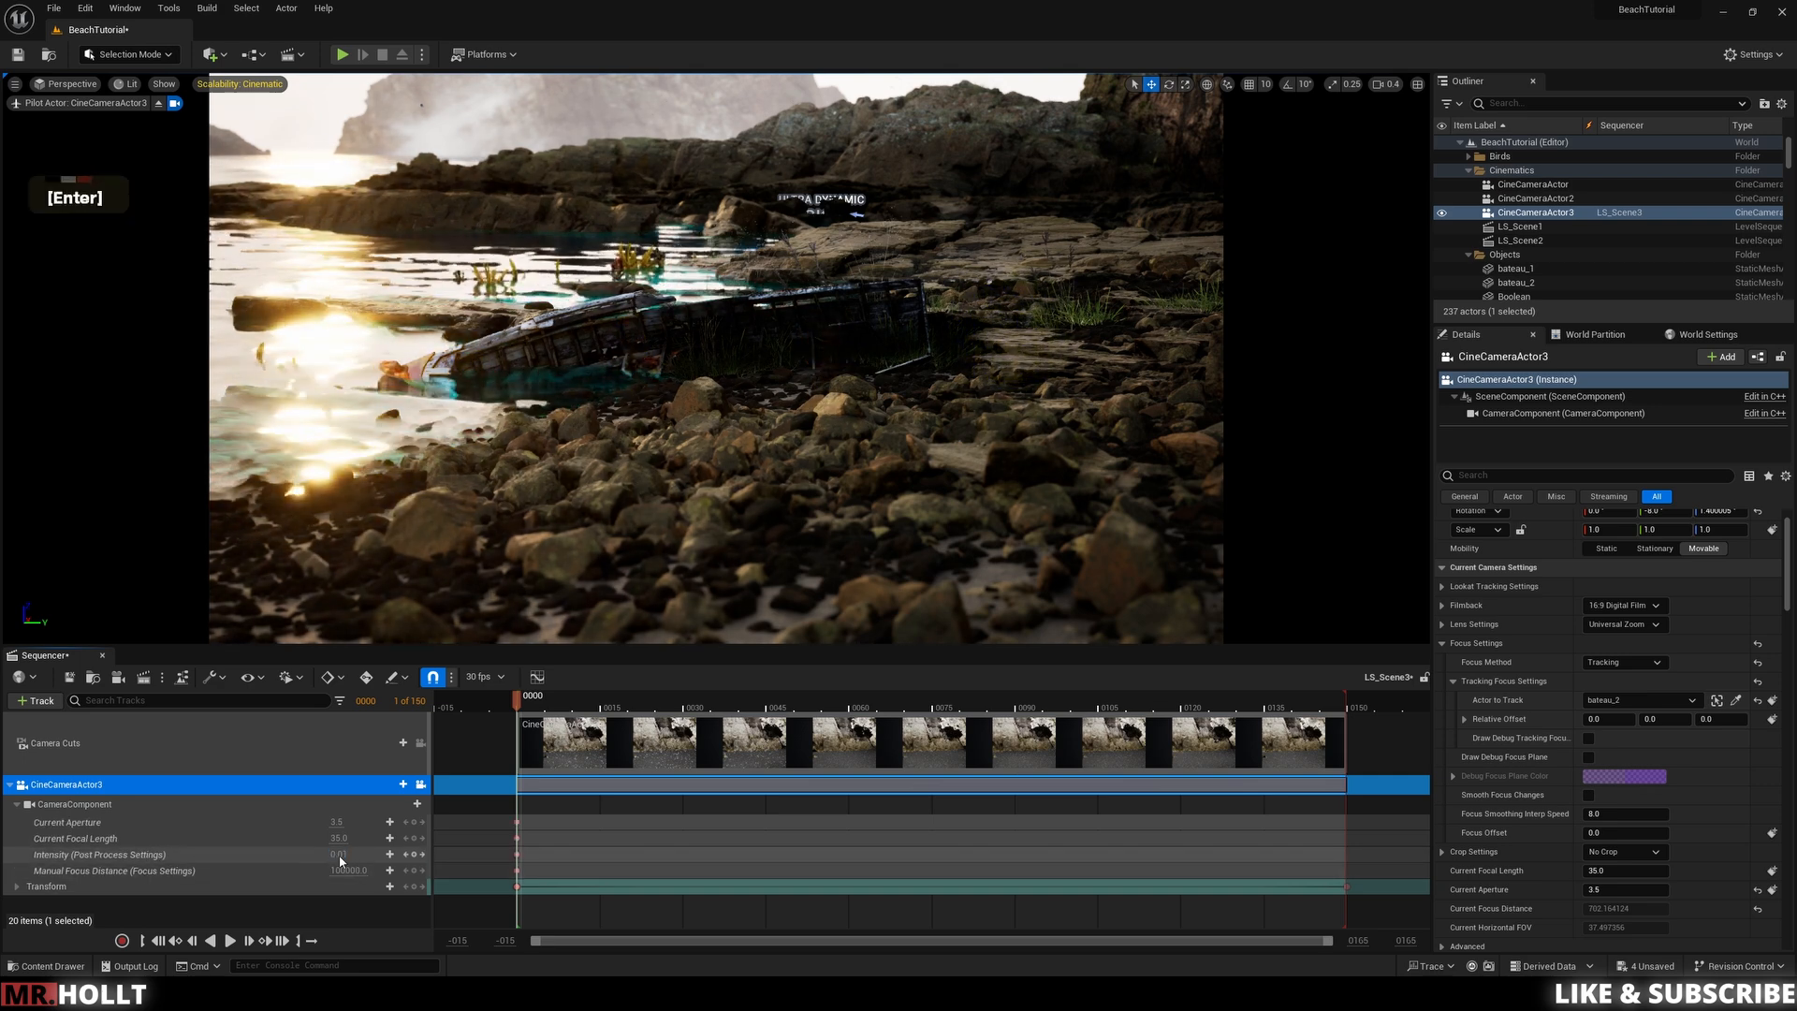
pyautogui.press('space')
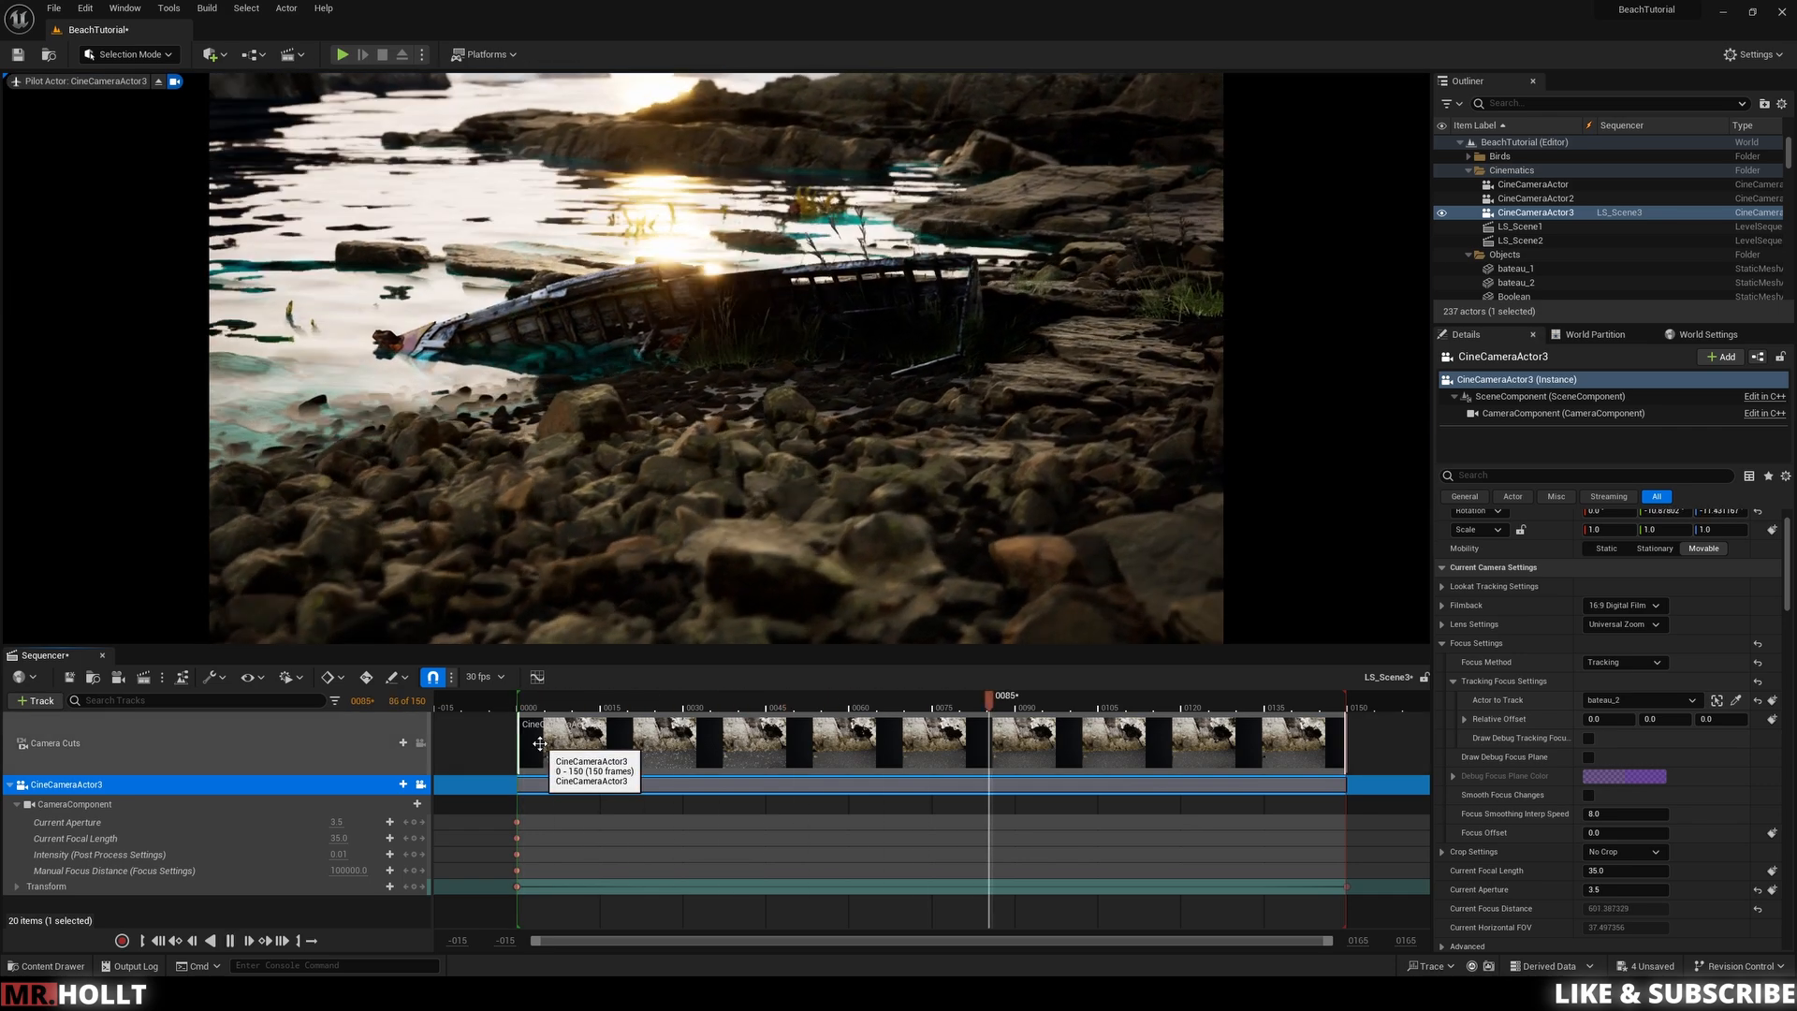
# Step: Key the lens flare Intensity at frame 105, then play back the sequence from the start to review the flare
pyautogui.press('space')
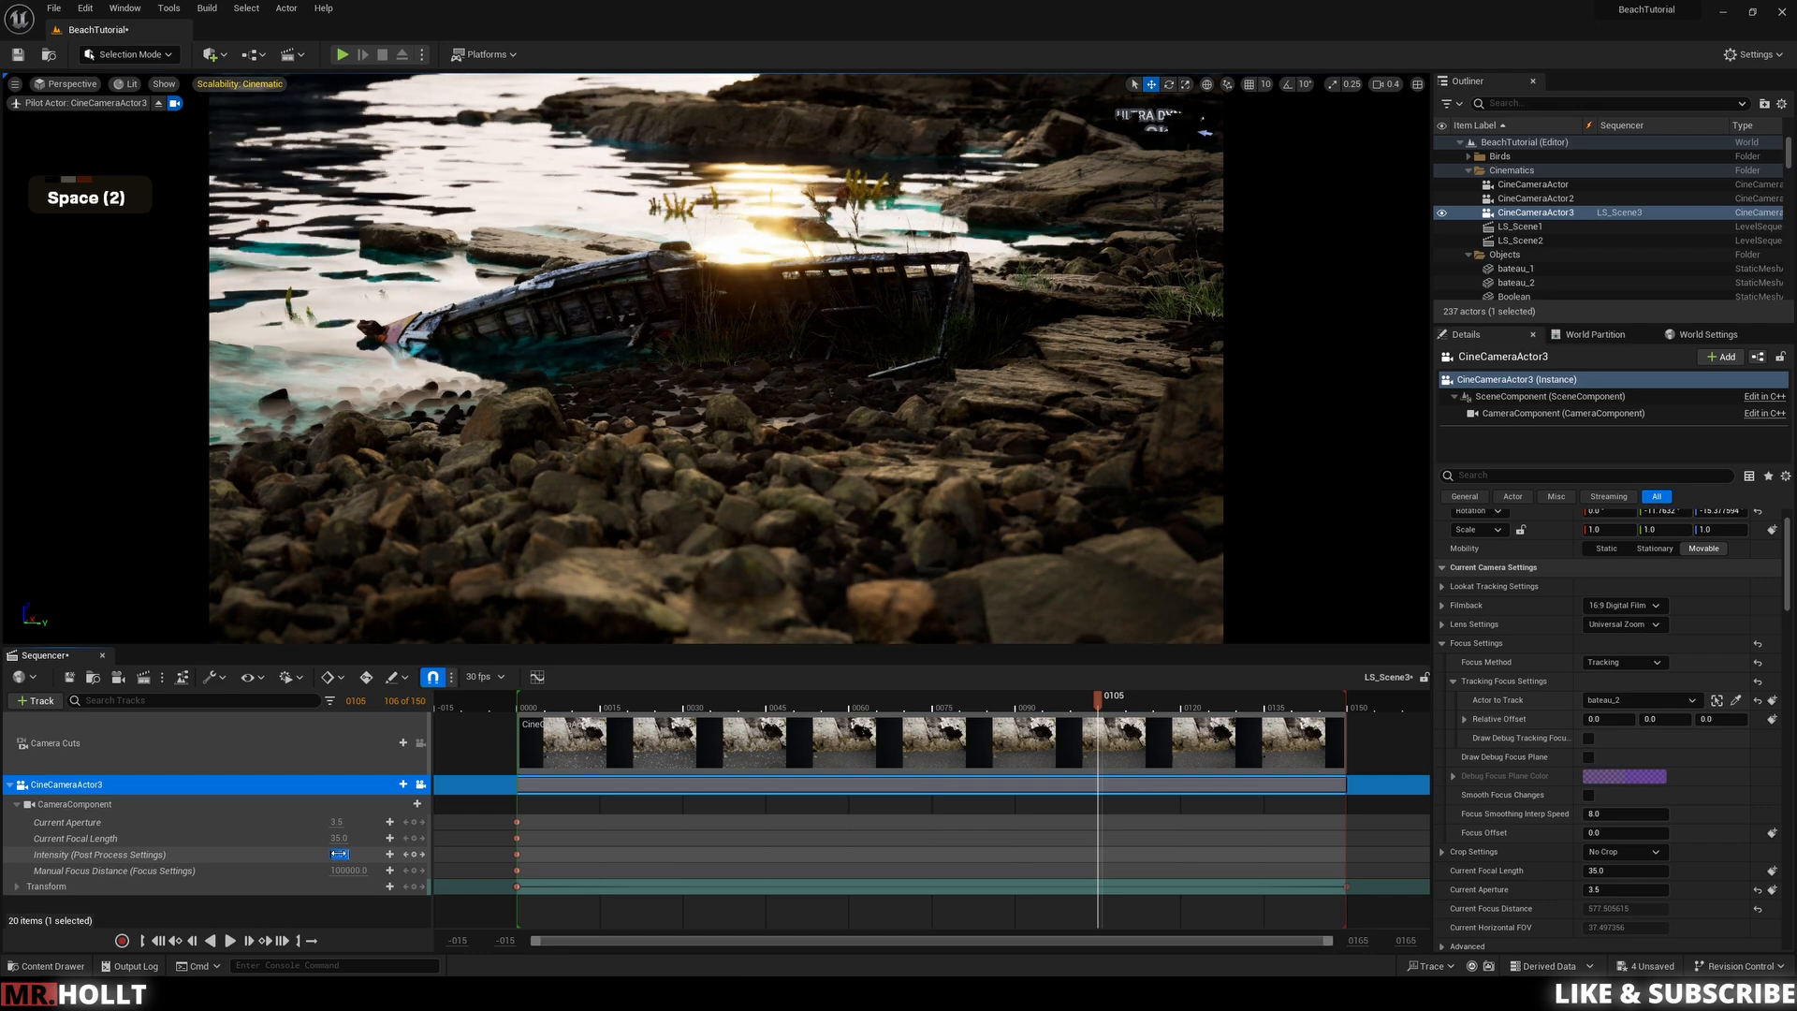
pyautogui.press('Return')
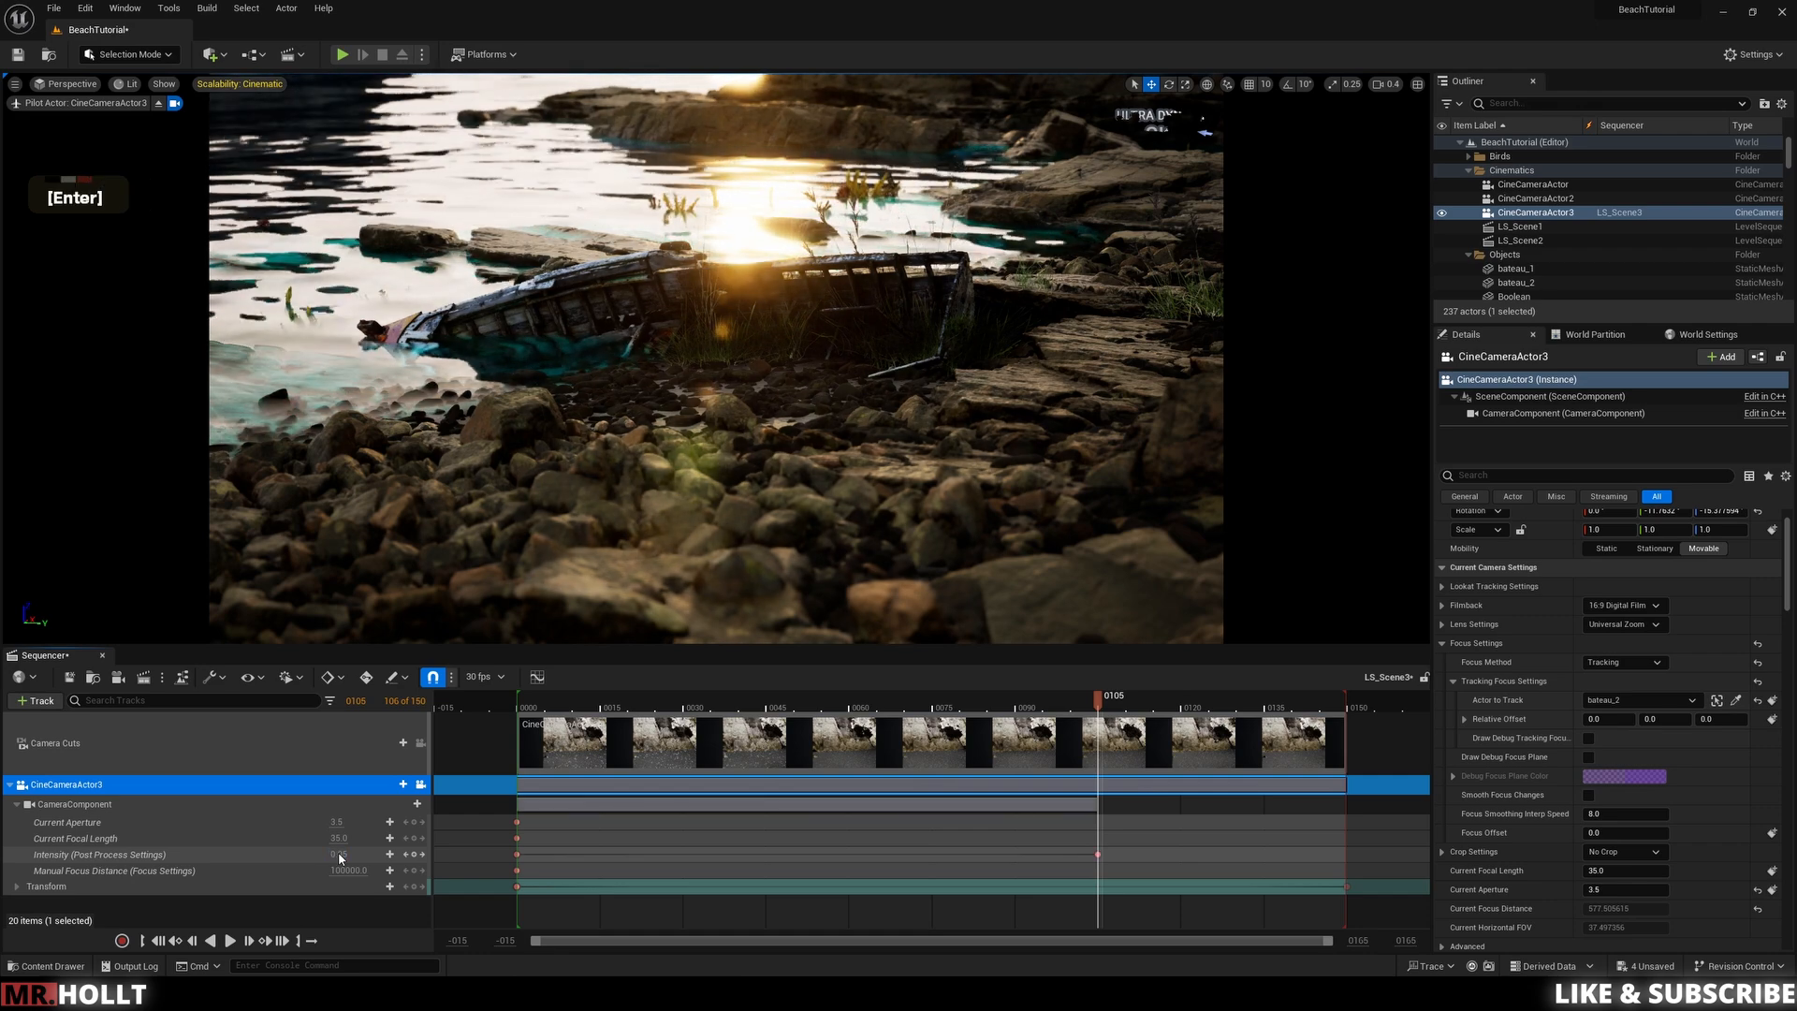
pyautogui.moveTo(1098, 697); pyautogui.dragTo(922, 708)
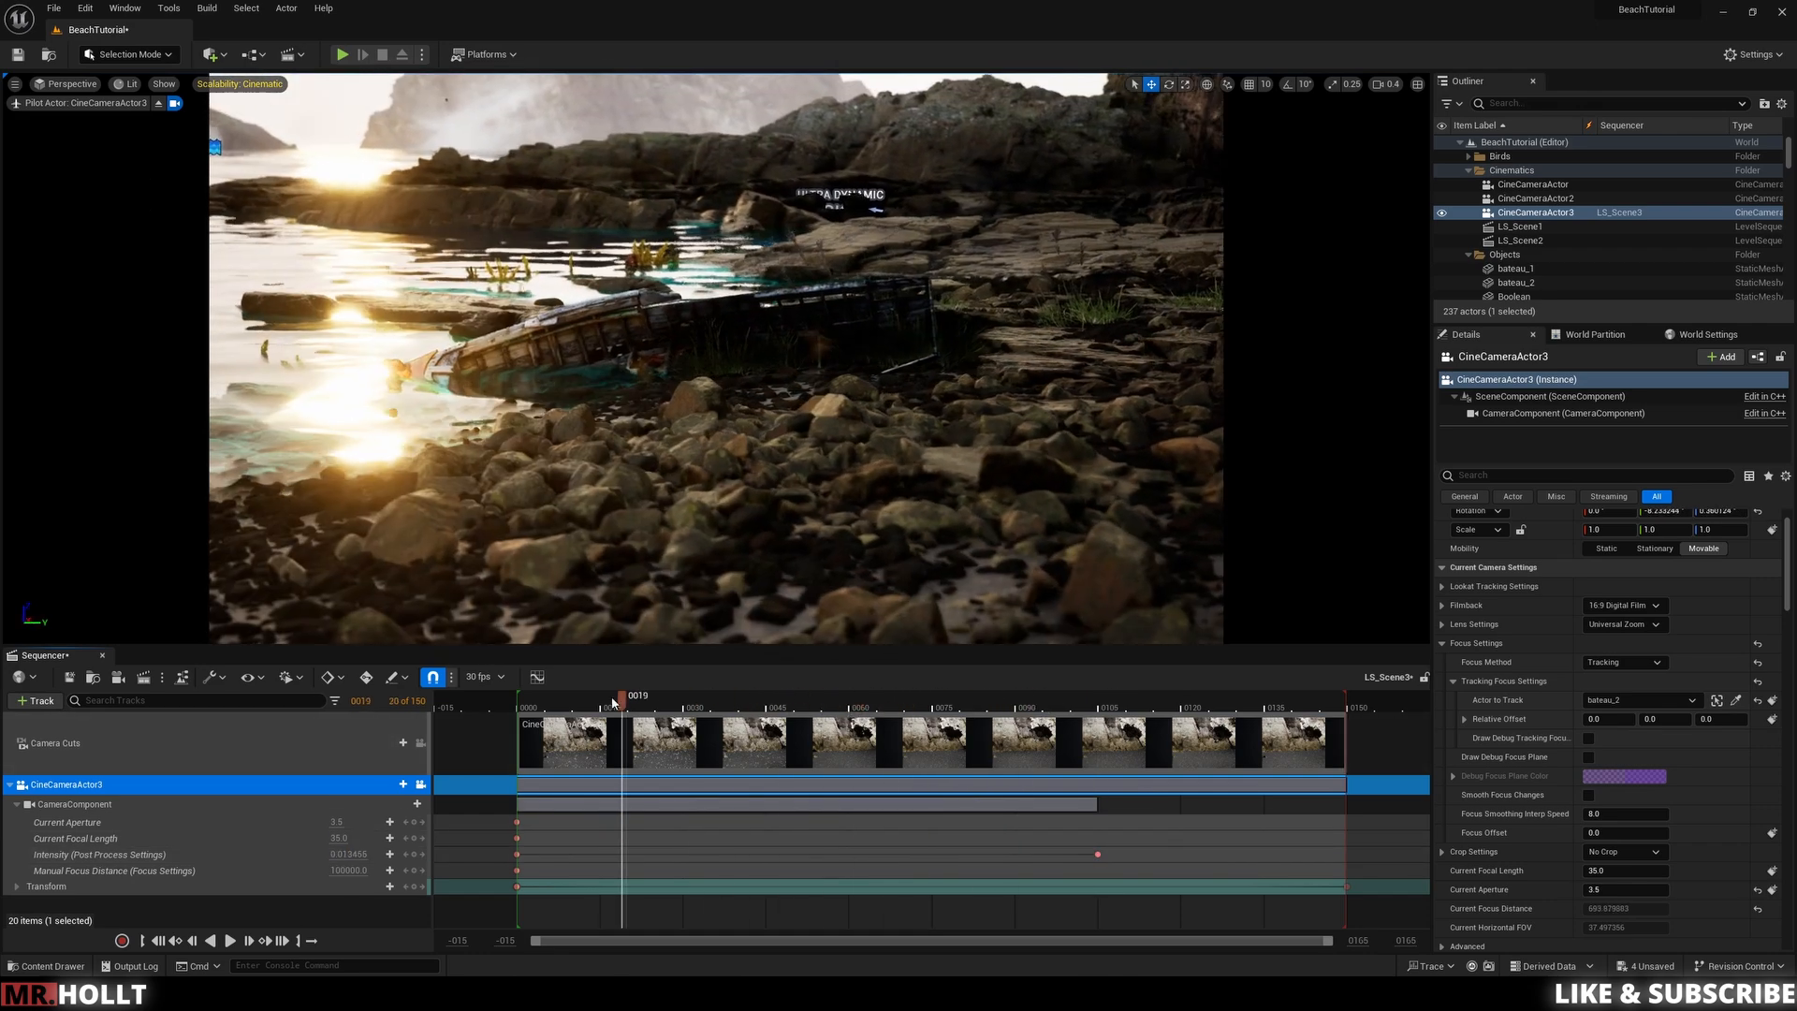
pyautogui.press('space')
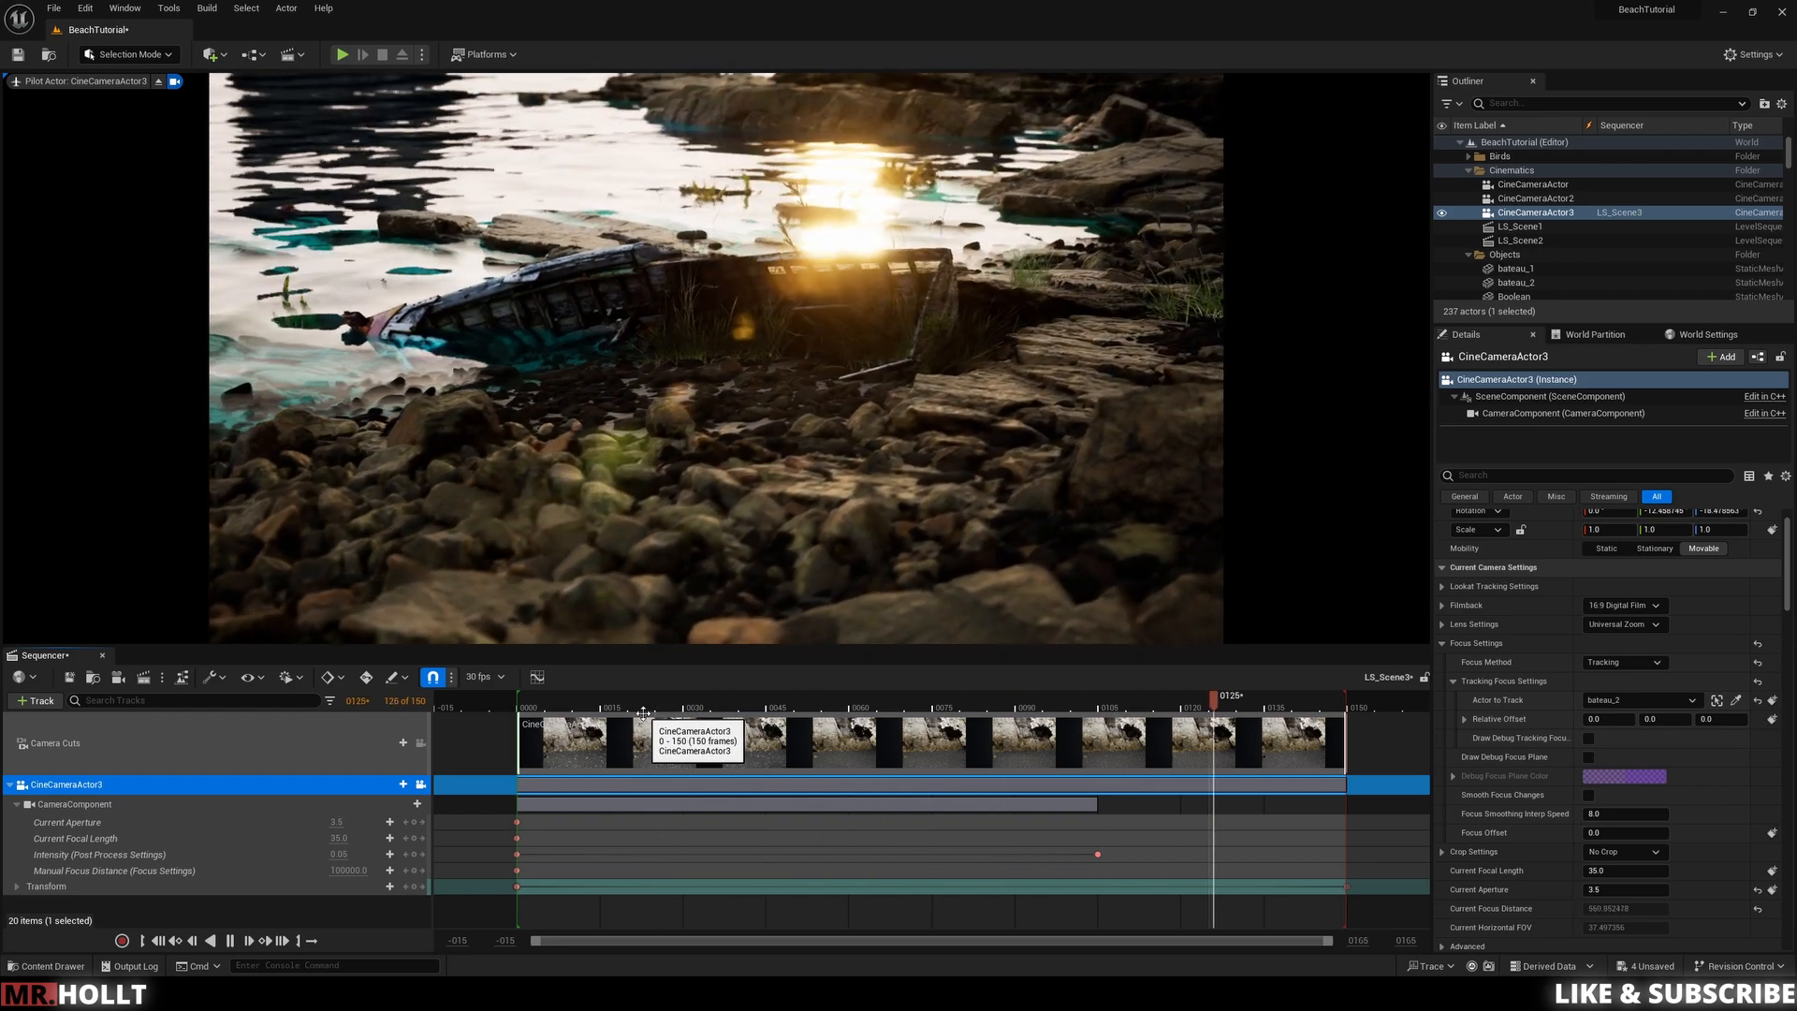
pyautogui.press('space')
pyautogui.press('space')
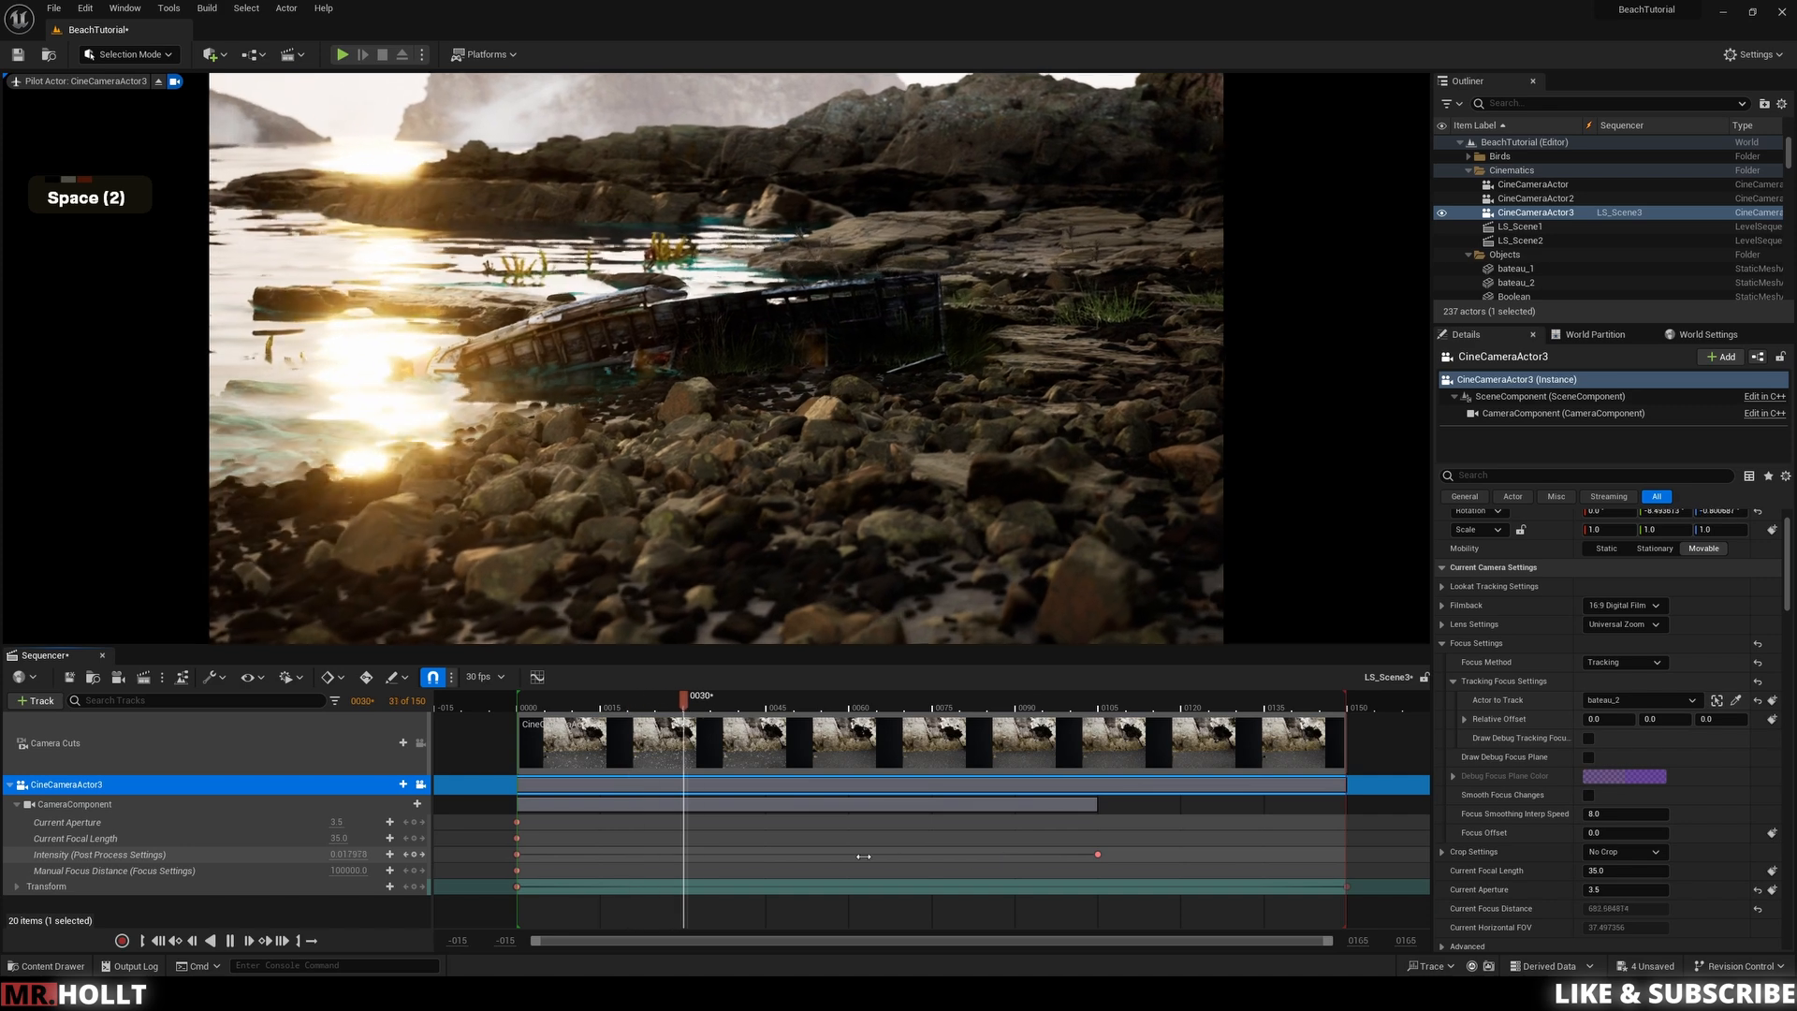
pyautogui.press('space')
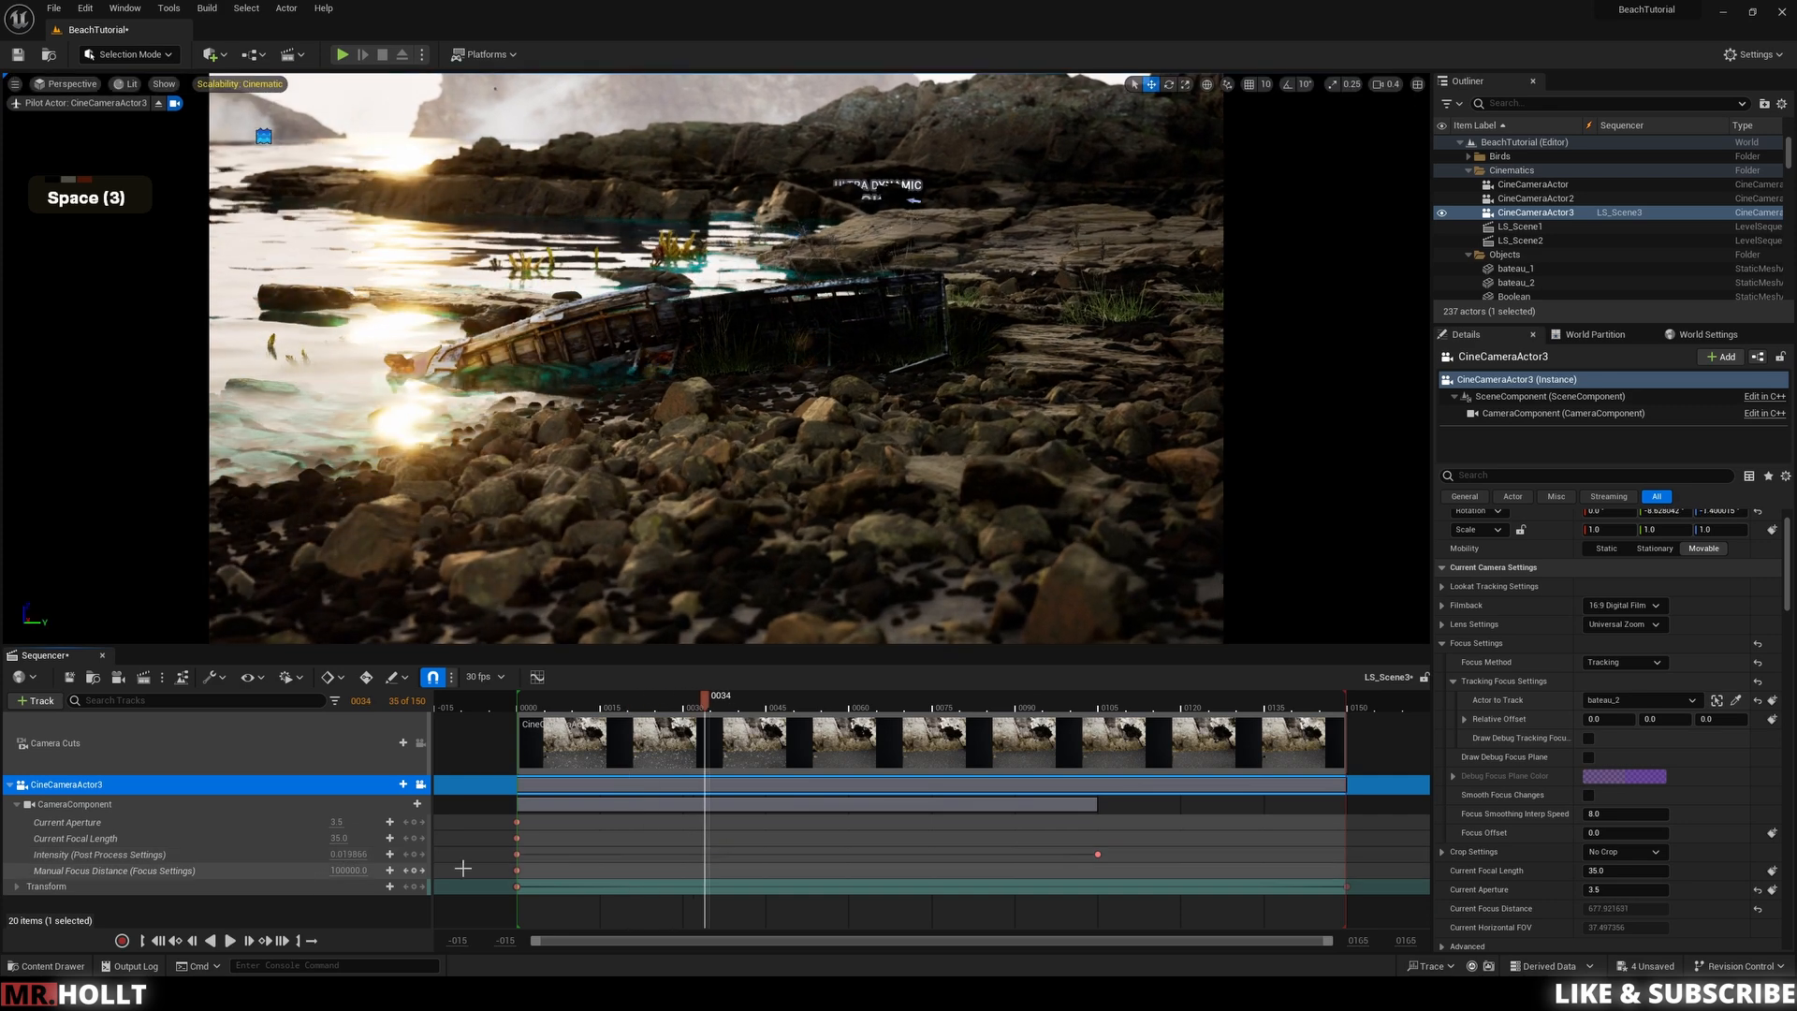
pyautogui.click(568, 702)
pyautogui.press('space')
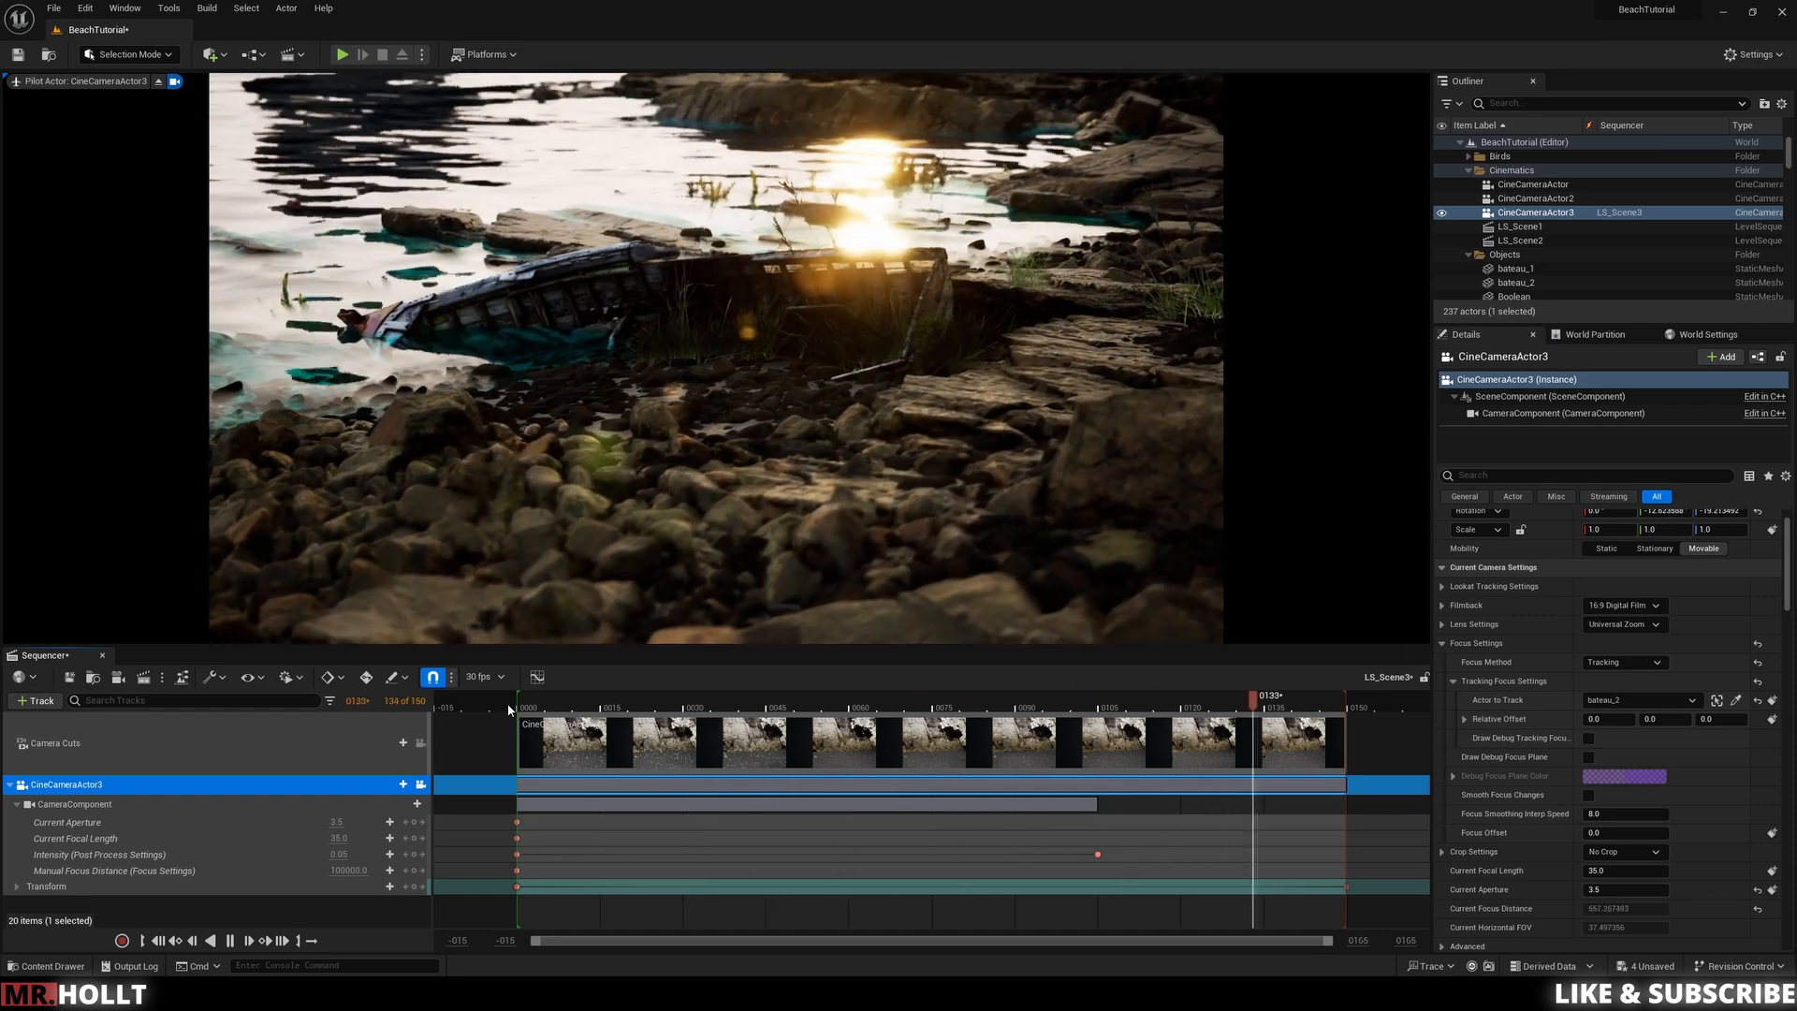
pyautogui.press('space')
pyautogui.press('space')
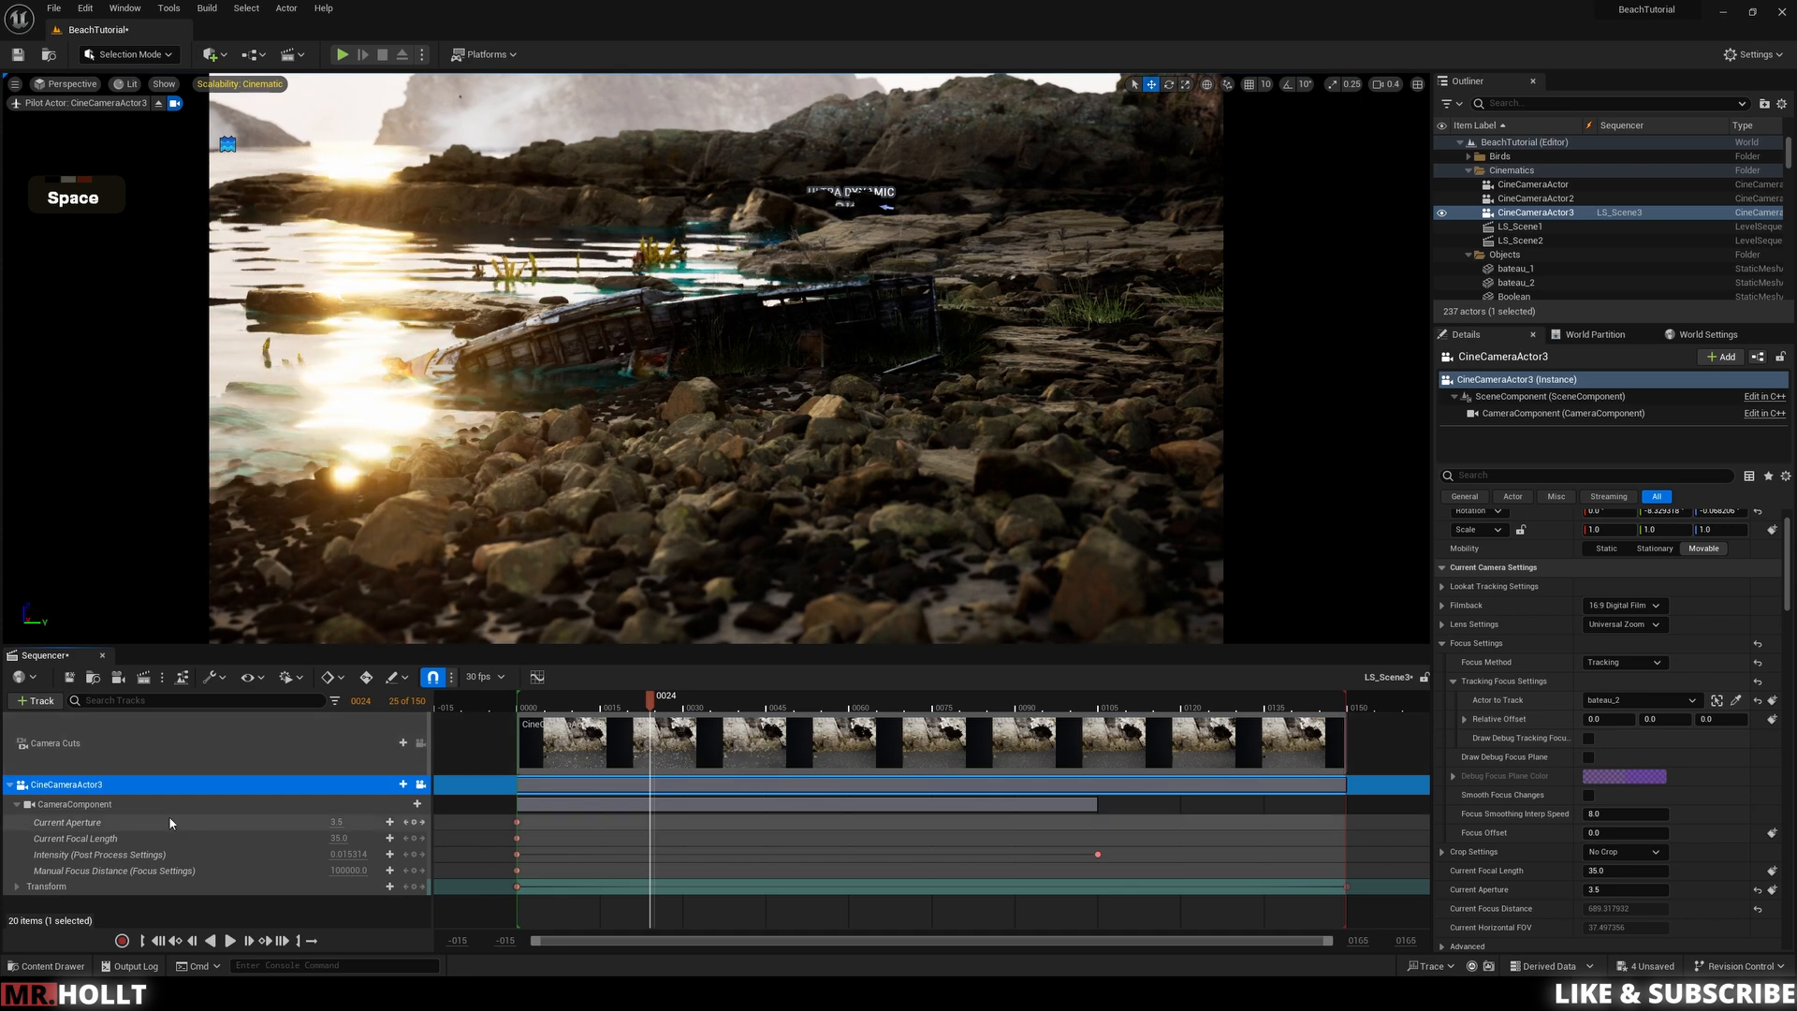
# Step: Add a Camera Shake track to the camera using CameraShaker1
pyautogui.click(402, 784)
pyautogui.moveTo(449, 641)
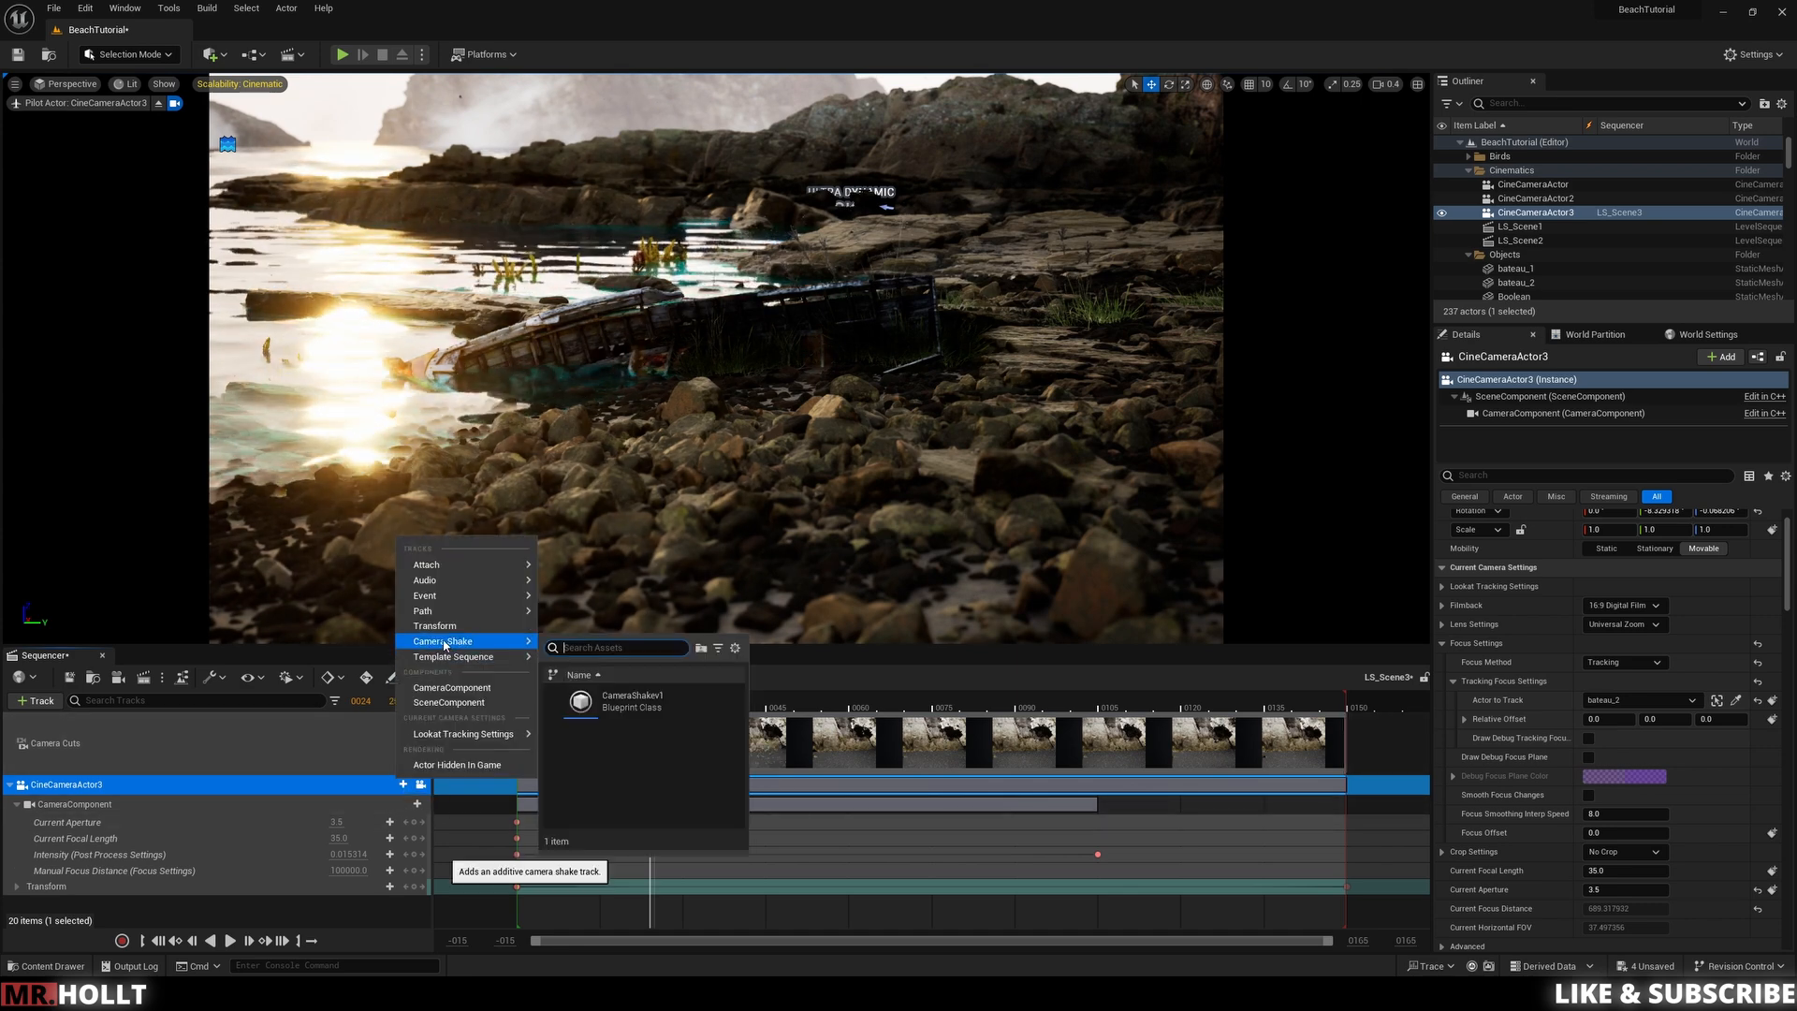
pyautogui.click(618, 704)
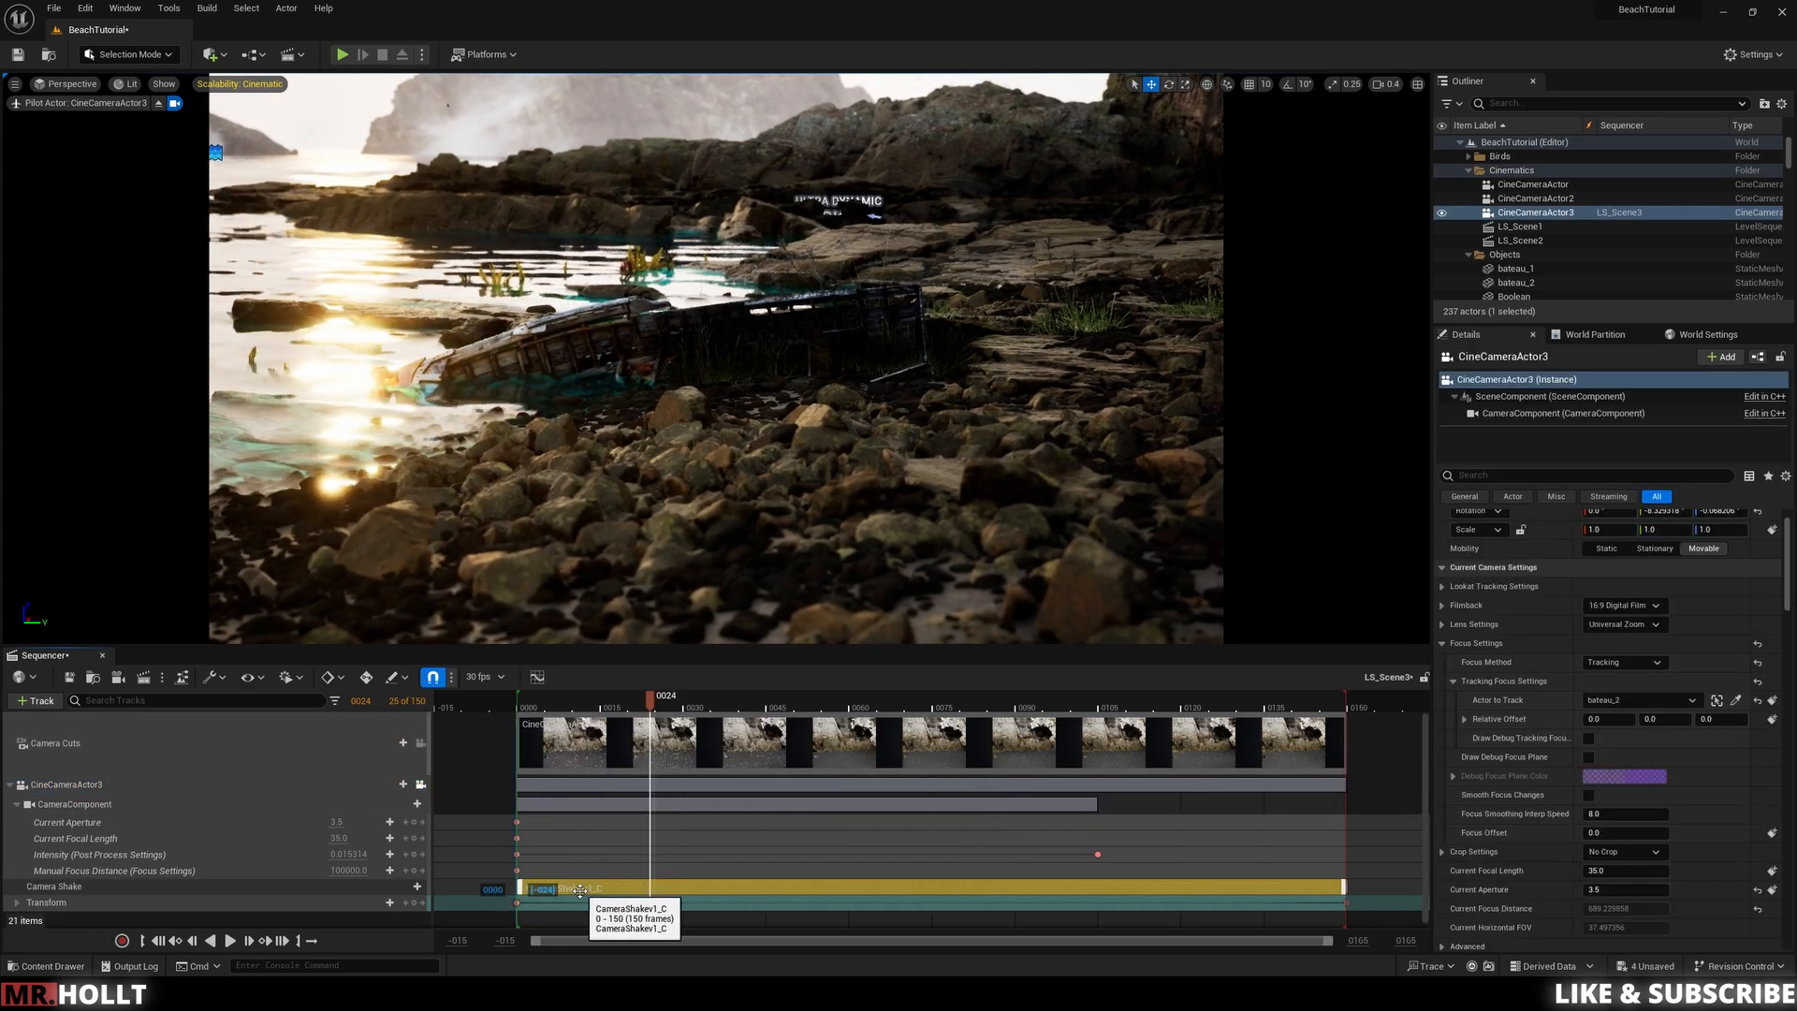
# Step: Play back the sequence from the start to review the camera shake
pyautogui.click(521, 707)
pyautogui.press('space')
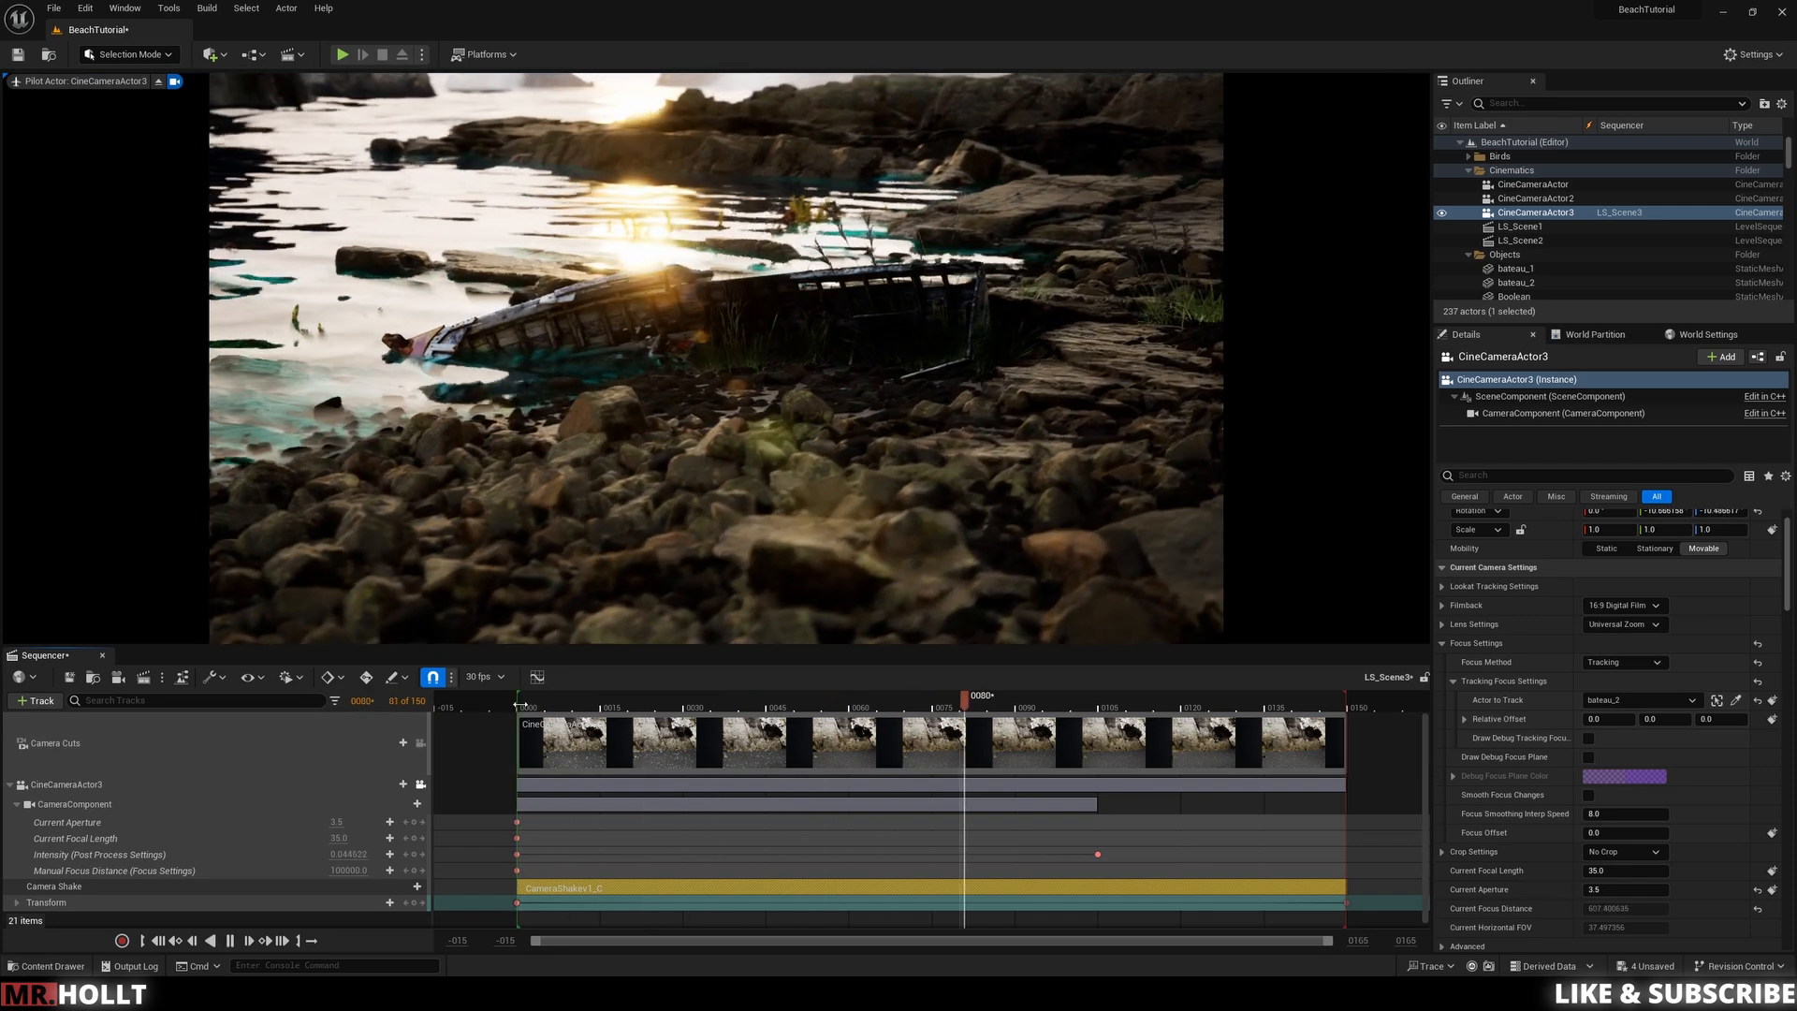
pyautogui.press('space')
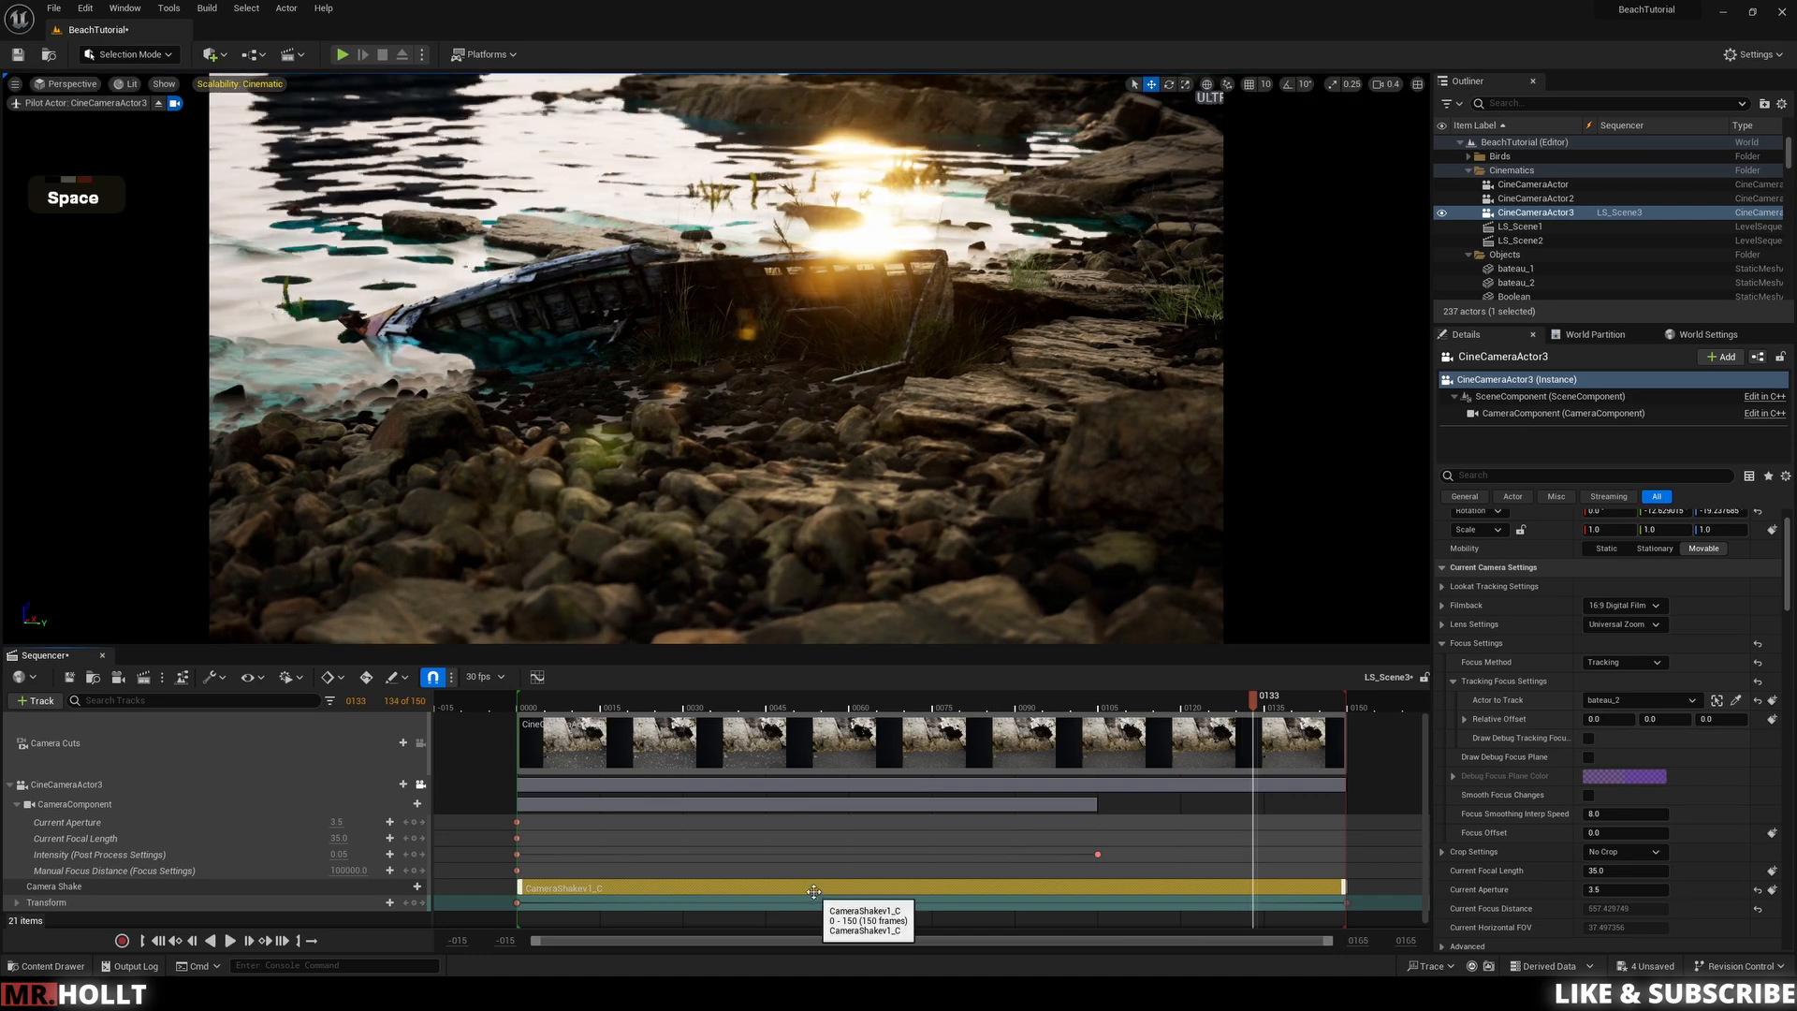
pyautogui.moveTo(674, 707); pyautogui.dragTo(544, 708)
pyautogui.press('space')
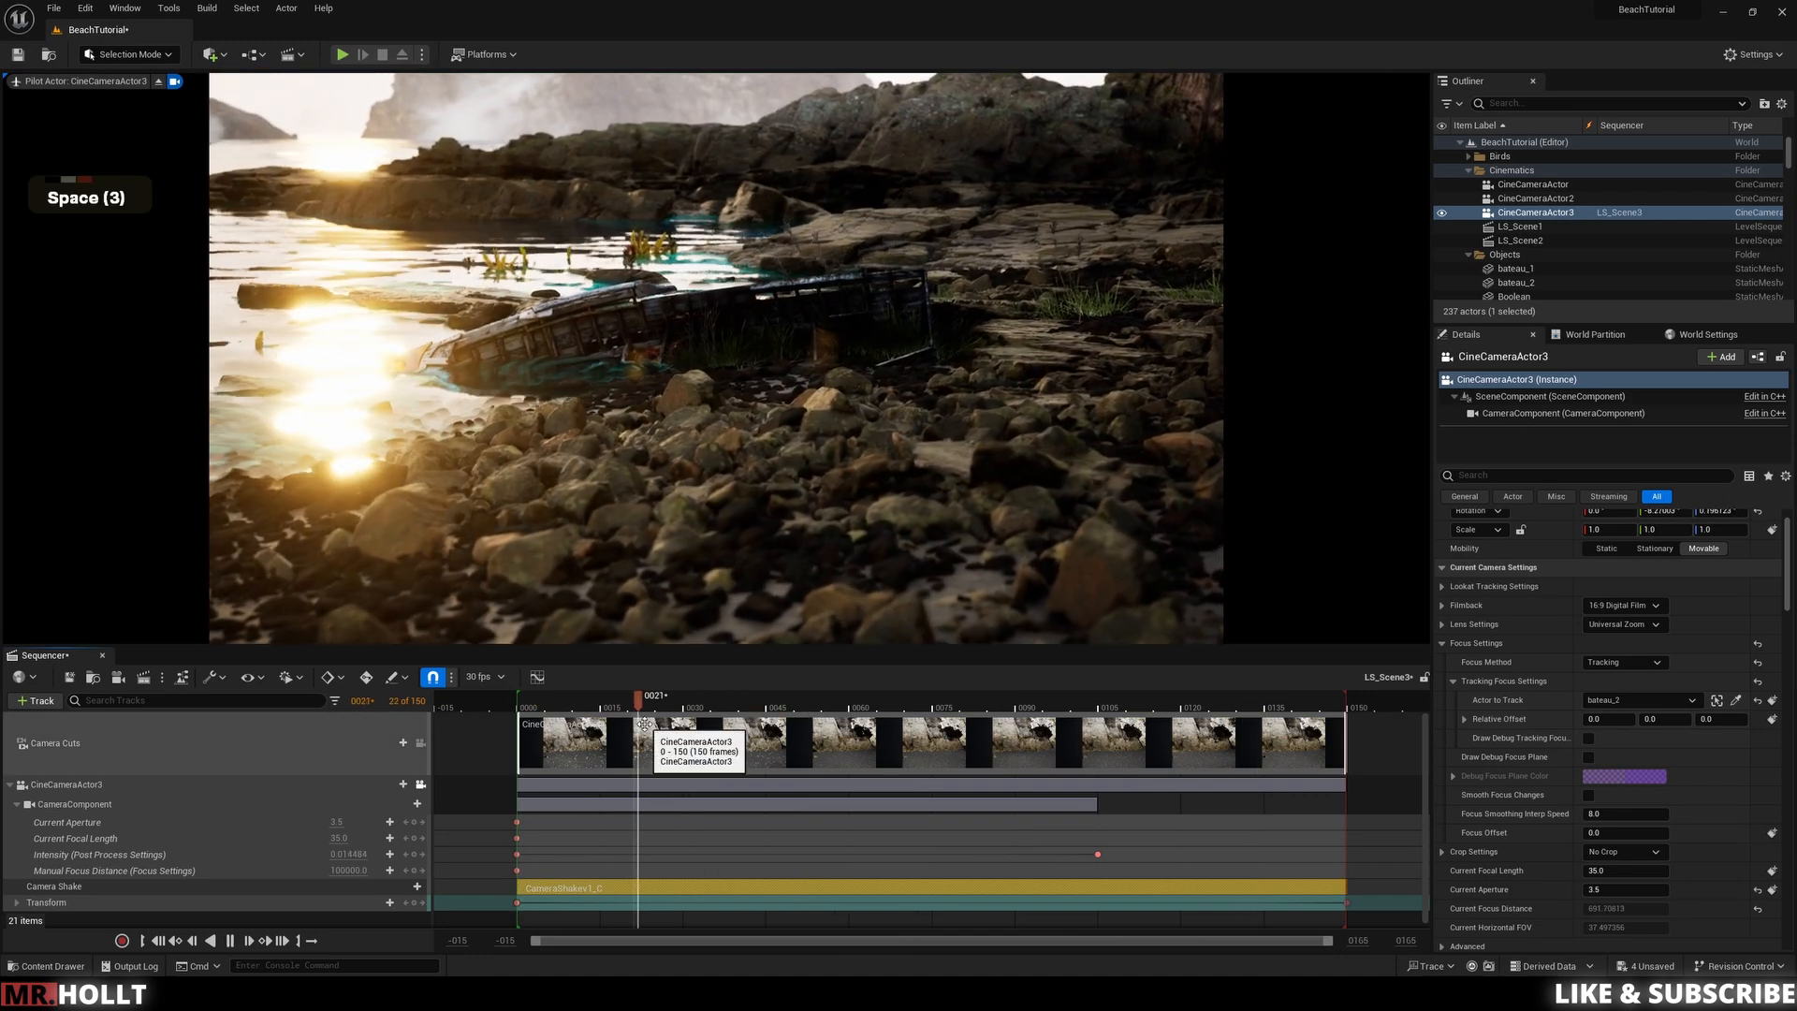
pyautogui.press('space')
# Step: Duplicate the CameraShaker1 asset in the content drawer
pyautogui.hotkey('ctrl', 'space')
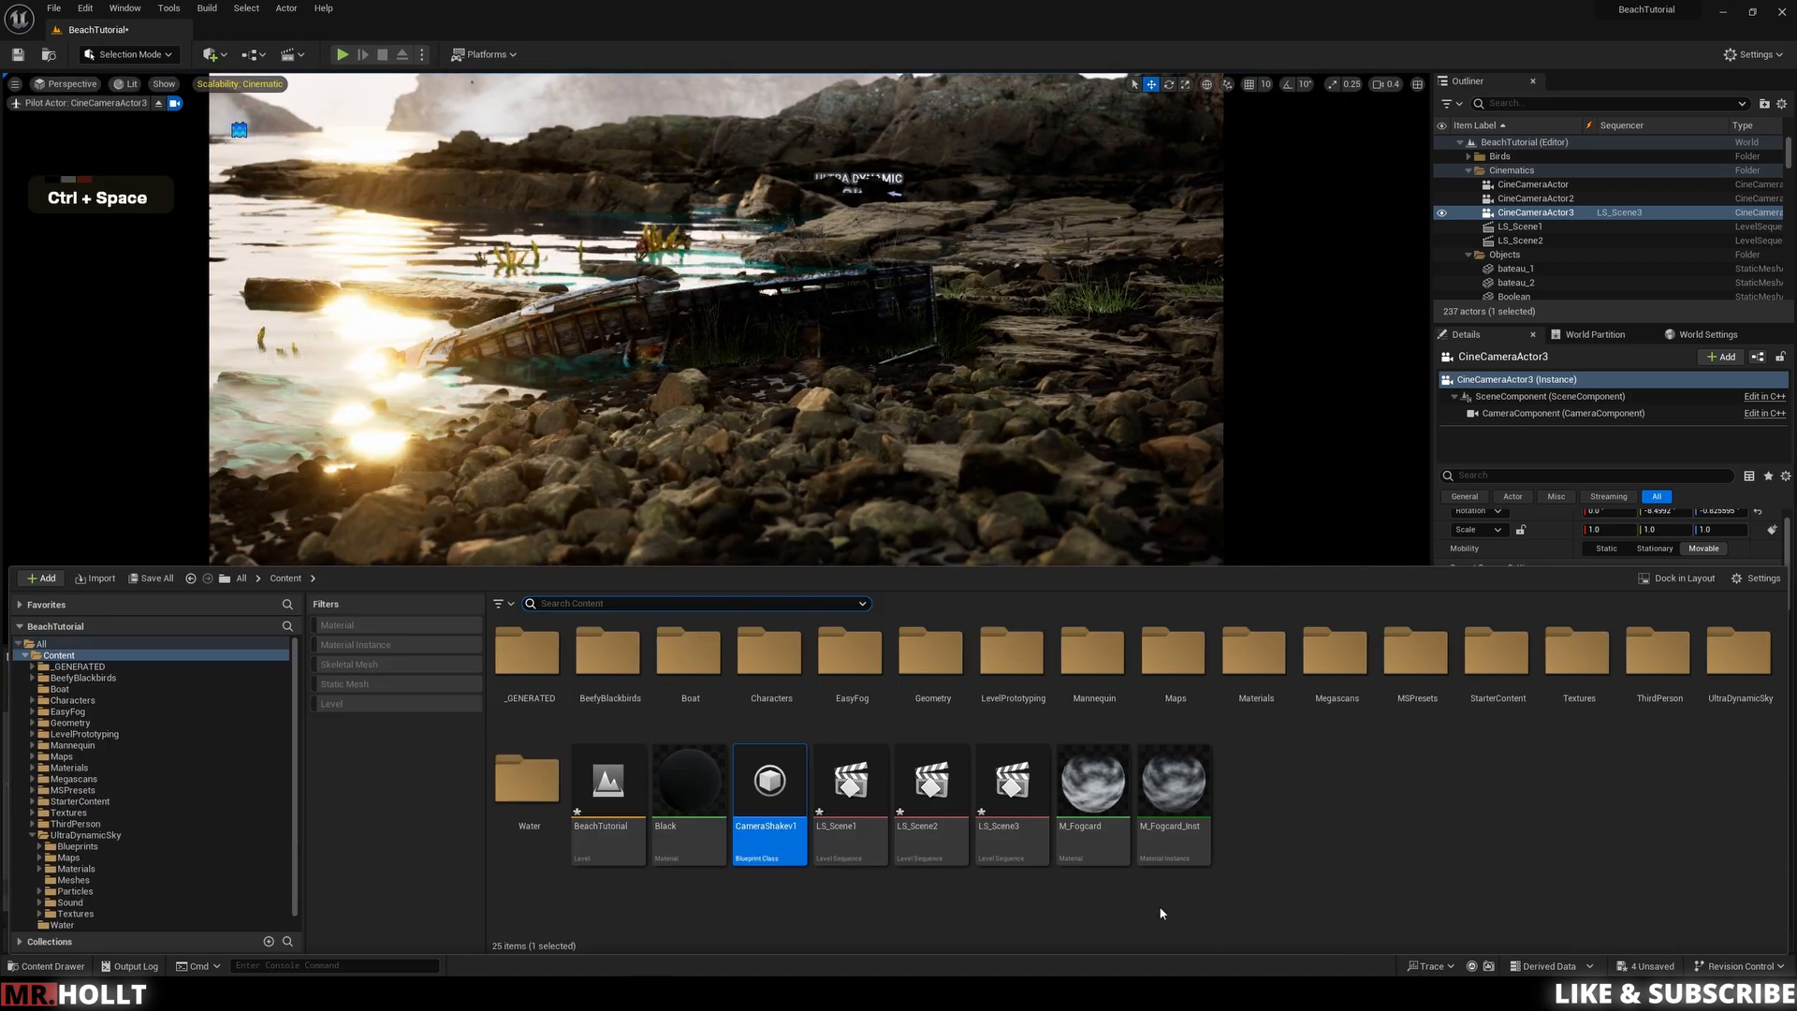
pyautogui.rightClick(769, 799)
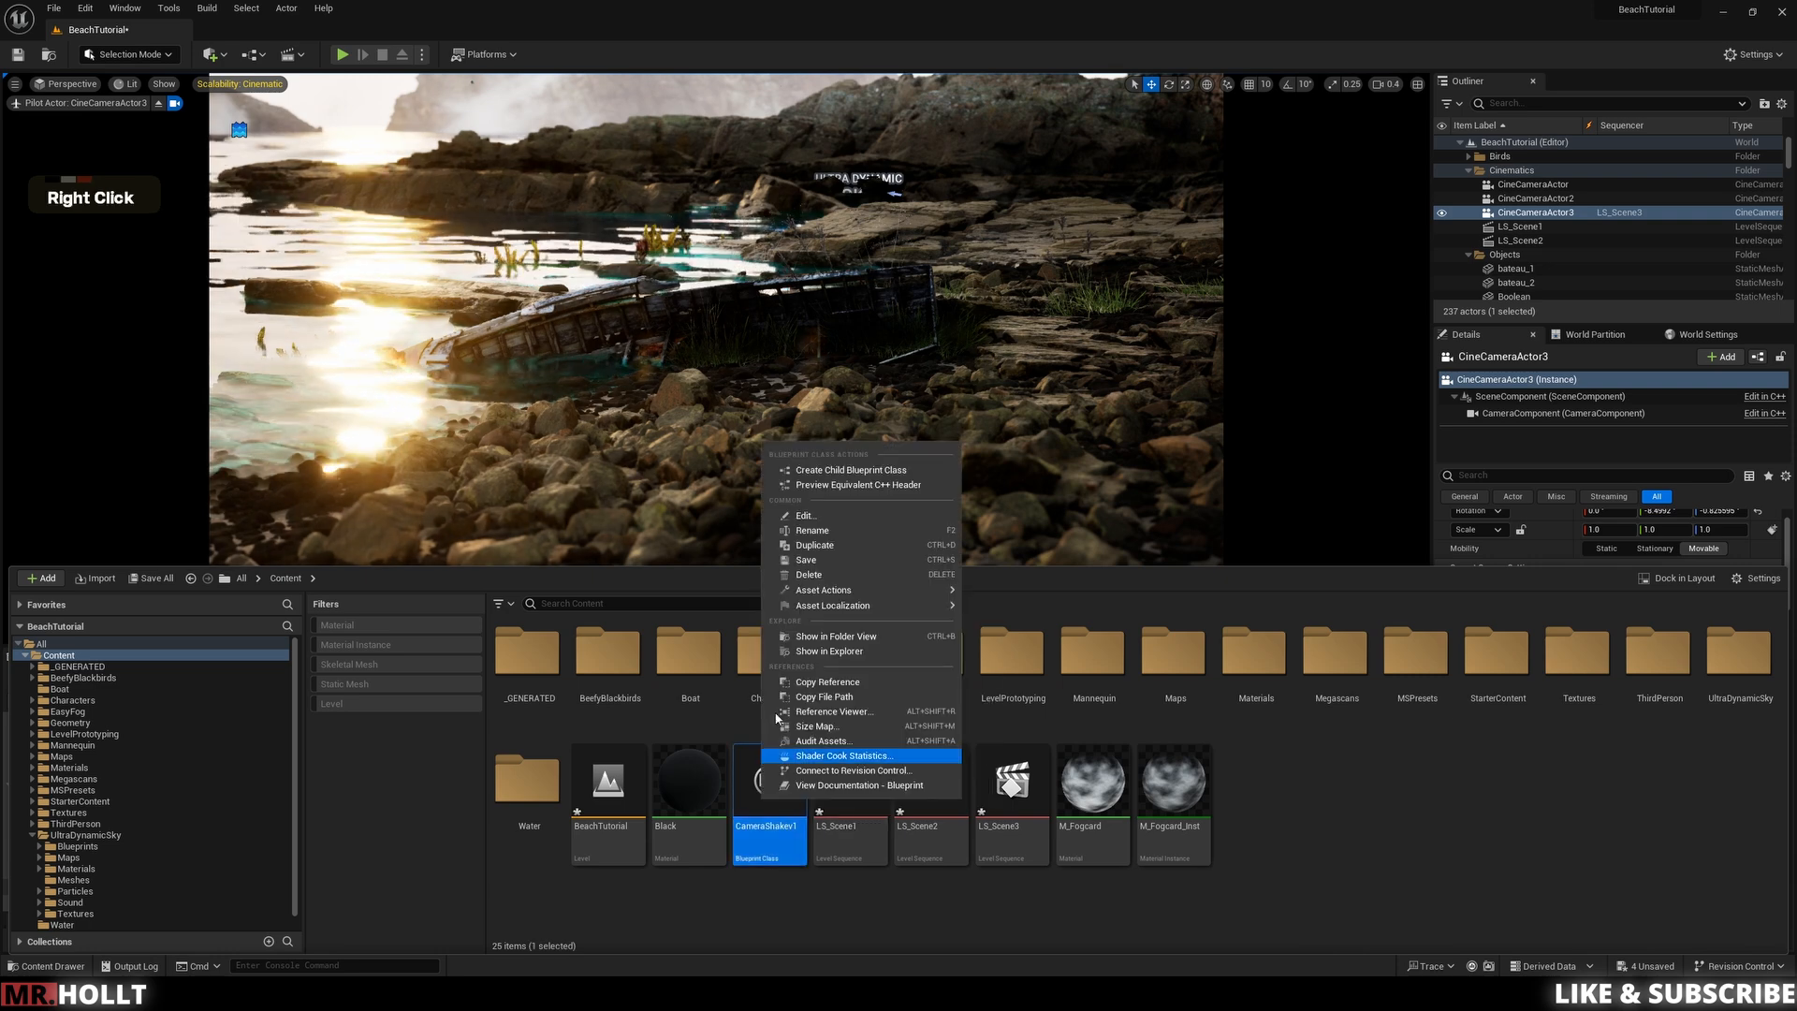
pyautogui.click(815, 545)
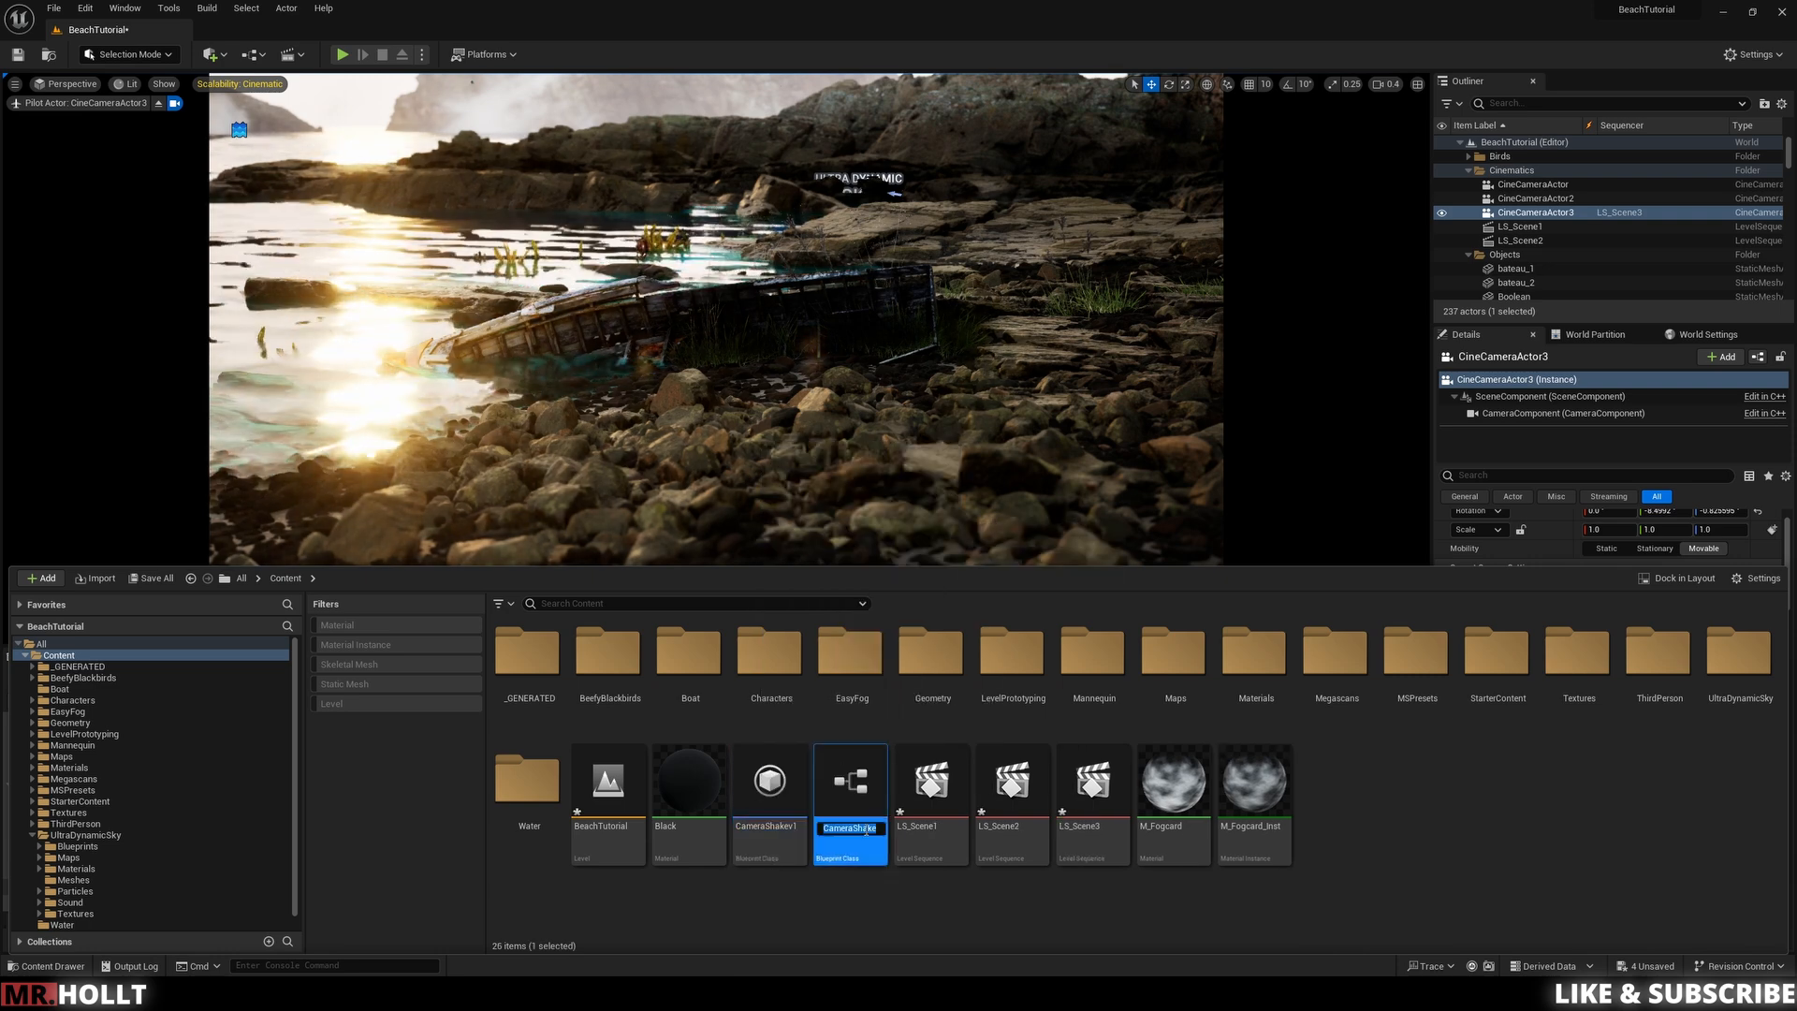
pyautogui.press('Right')
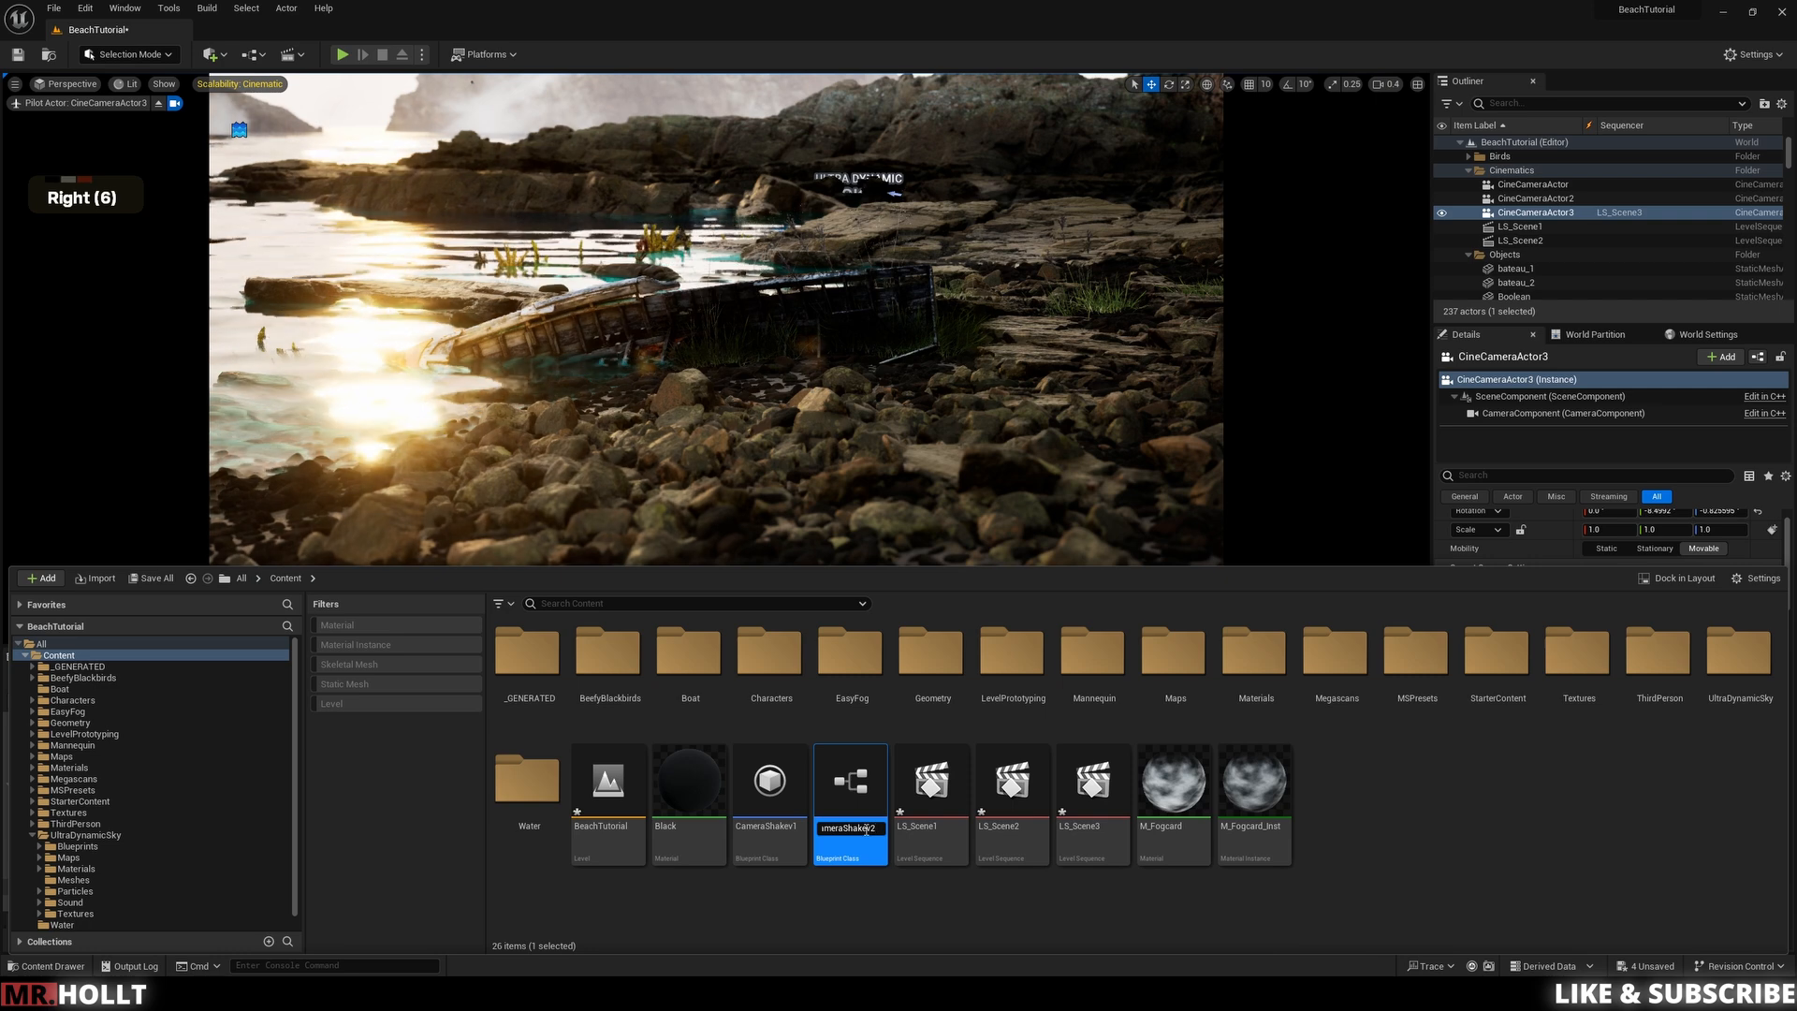
pyautogui.click(807, 923)
# Step: Open the duplicated shake and set the location and rotation amplitude and frequency multipliers to 0.65
pyautogui.doubleClick(847, 796)
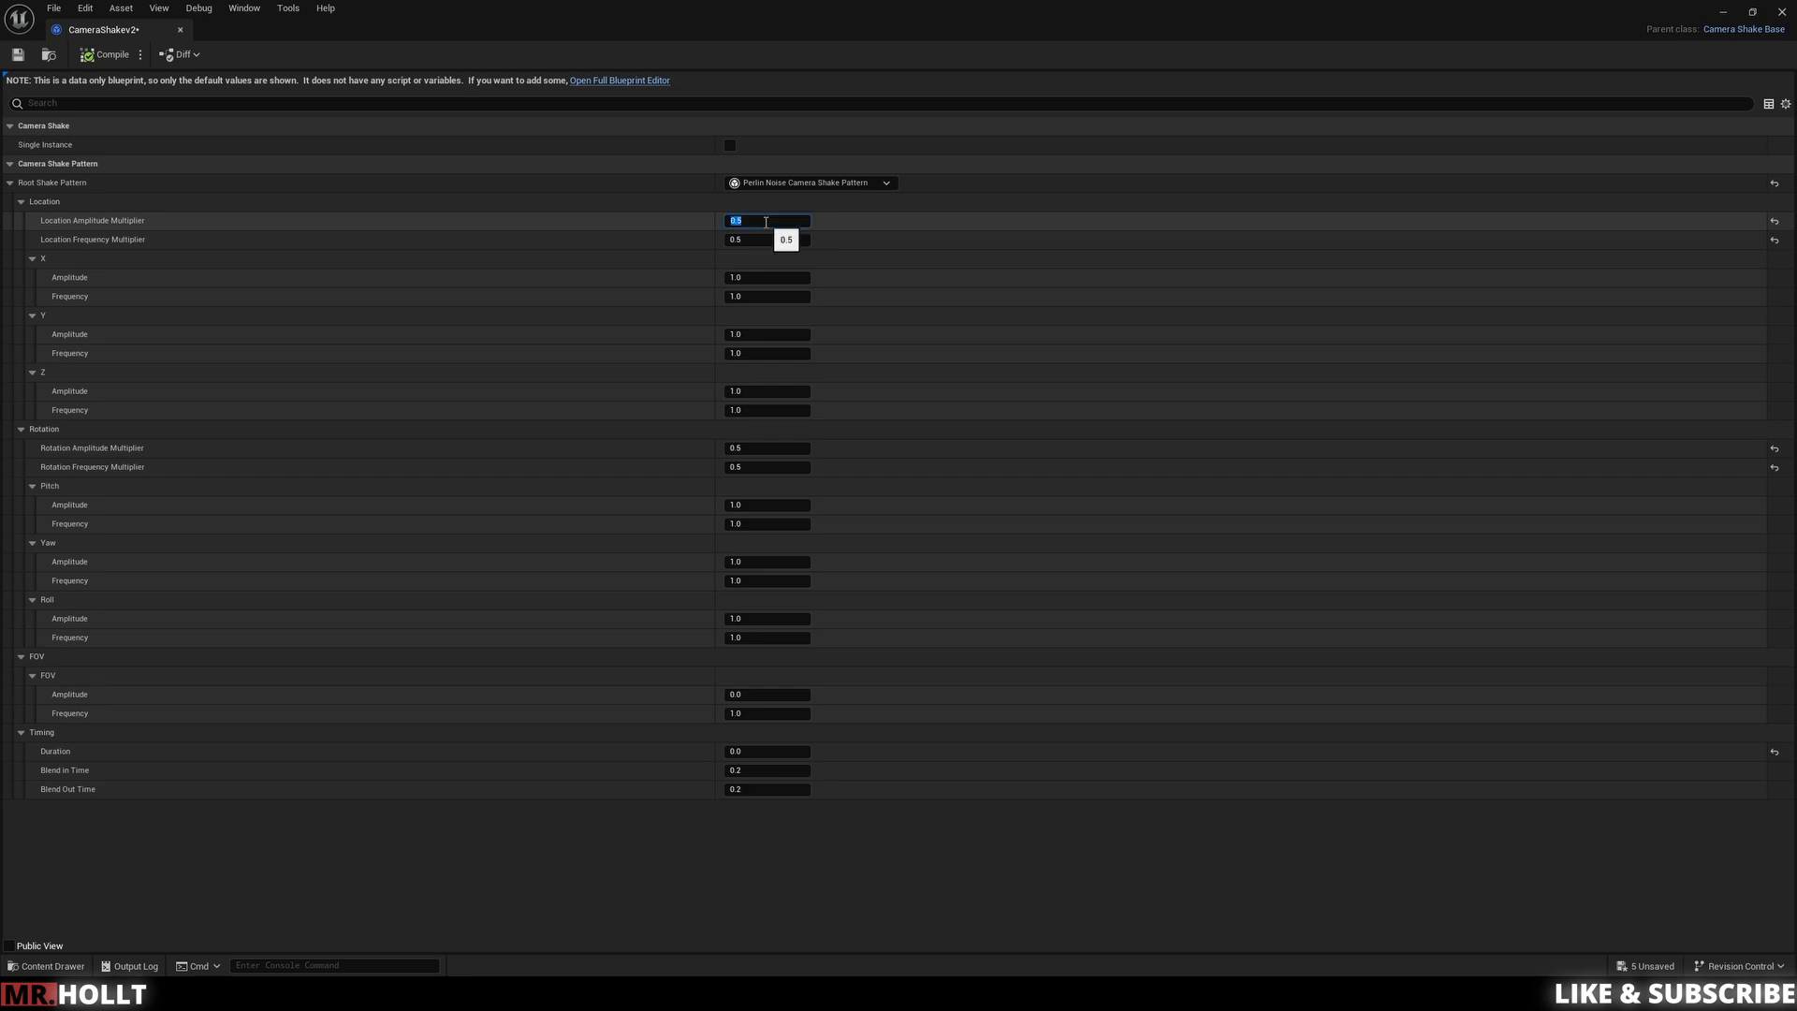
pyautogui.click(758, 239)
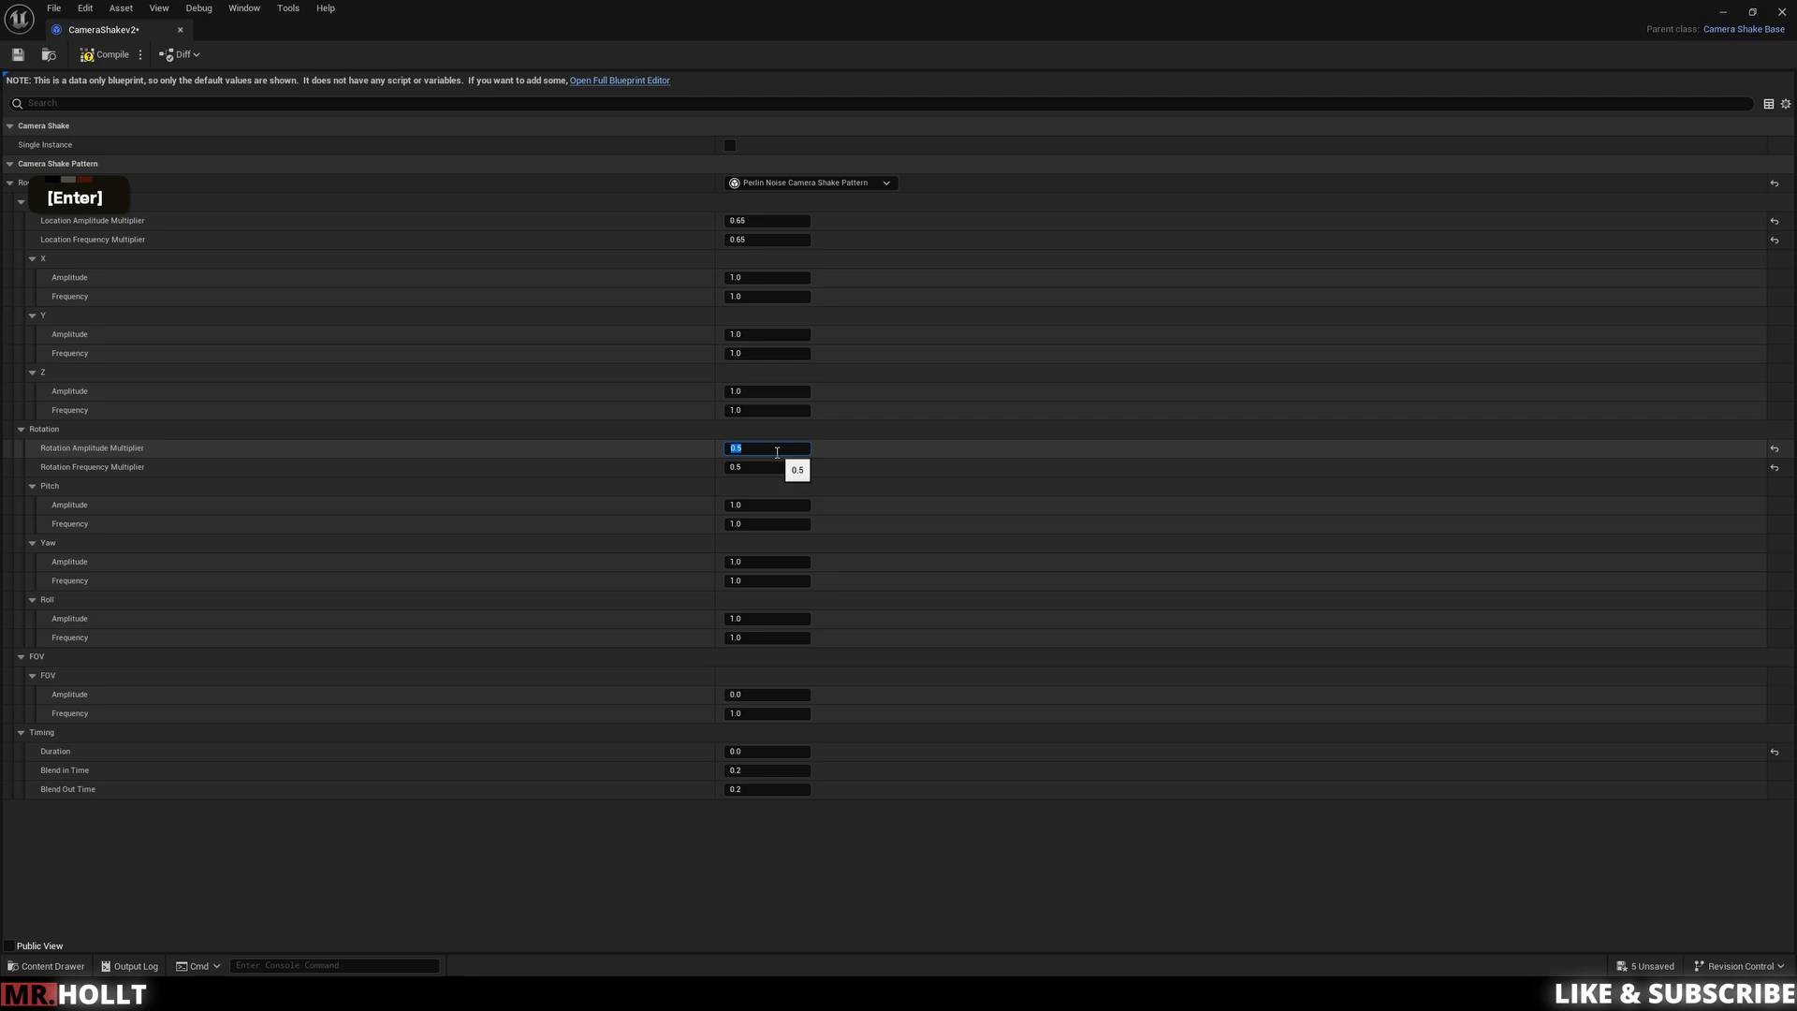
pyautogui.click(770, 464)
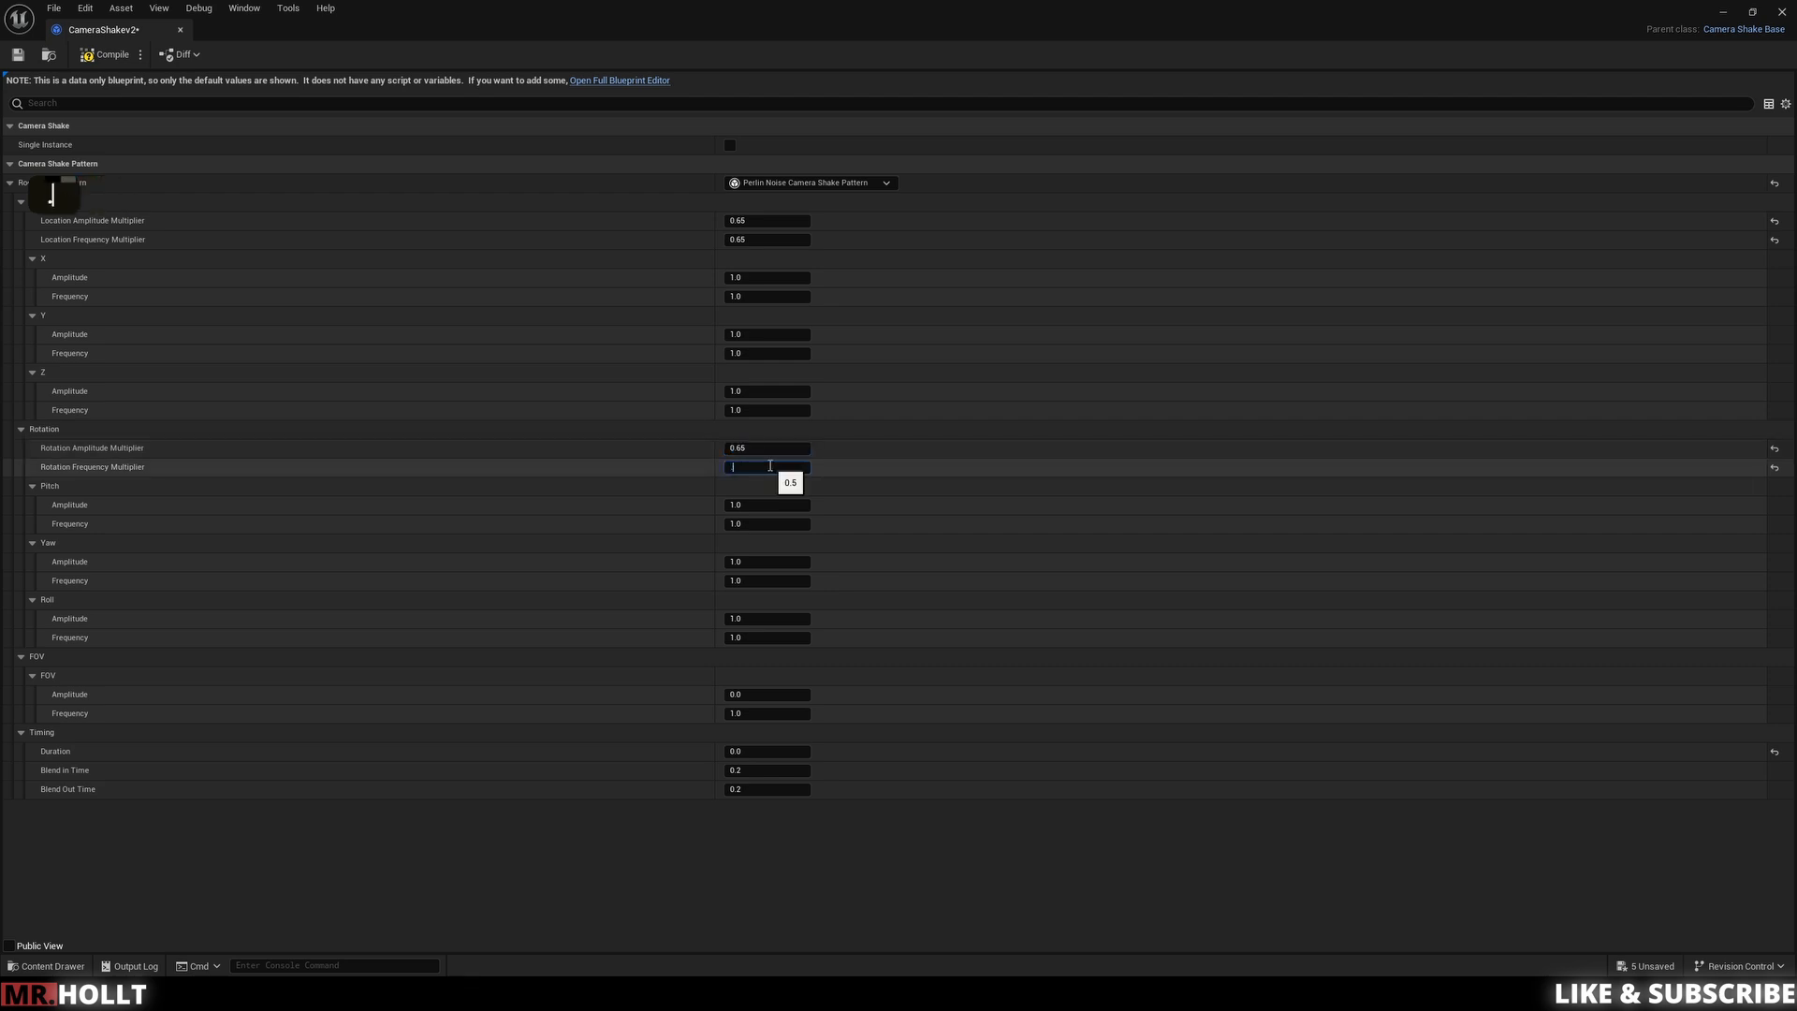
pyautogui.write('.65')
pyautogui.press('Return')
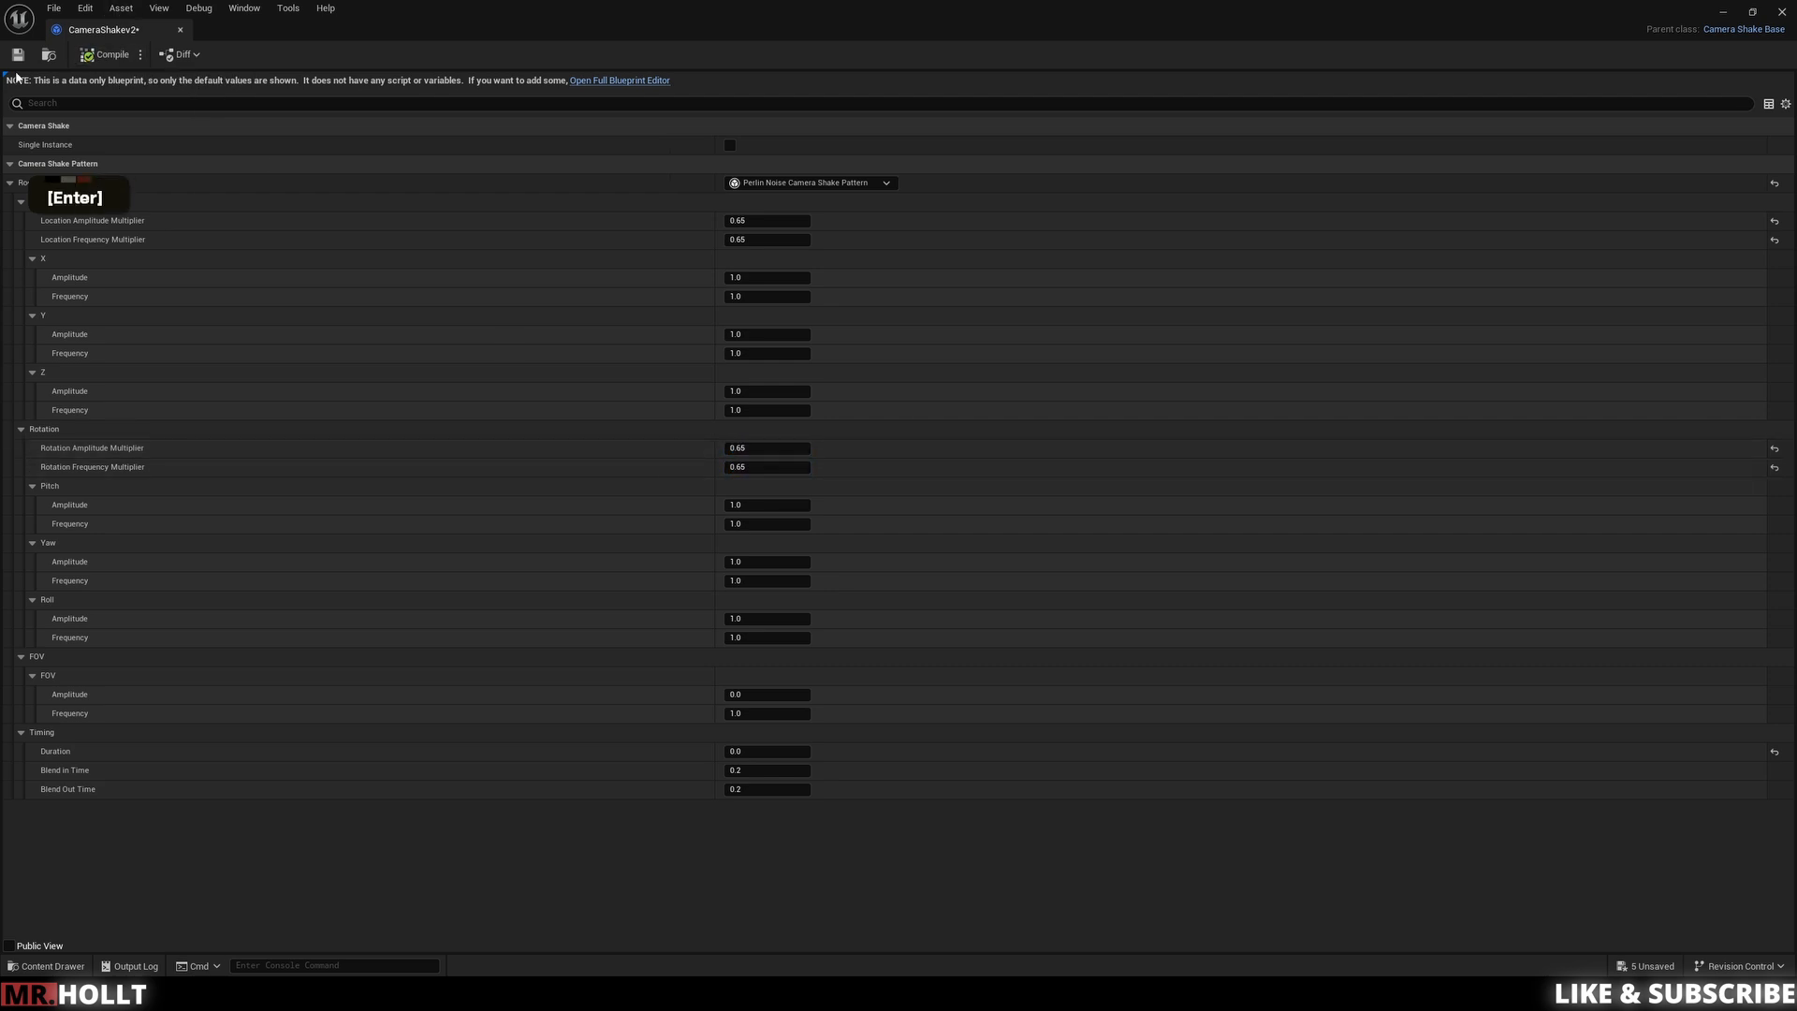
pyautogui.click(181, 30)
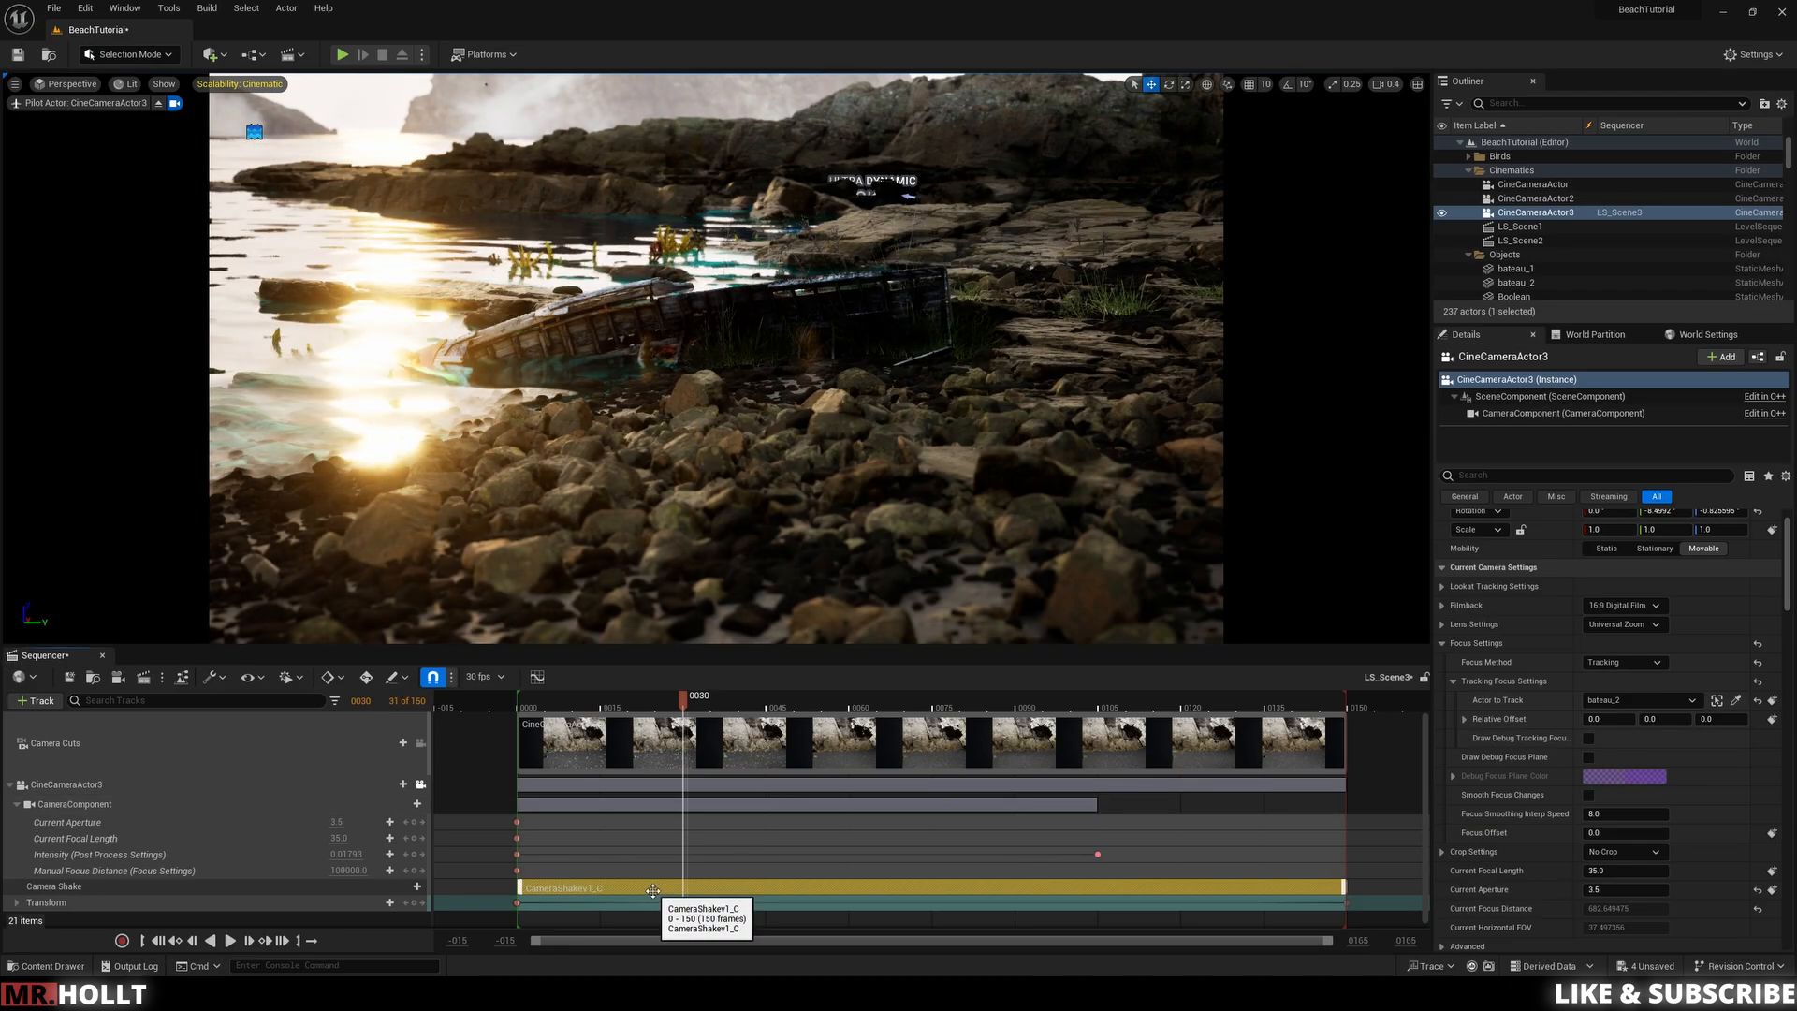
# Step: Replace the CameraShaker1 shake section with a new Camera Shake track using CameraShaker2
pyautogui.press('Delete')
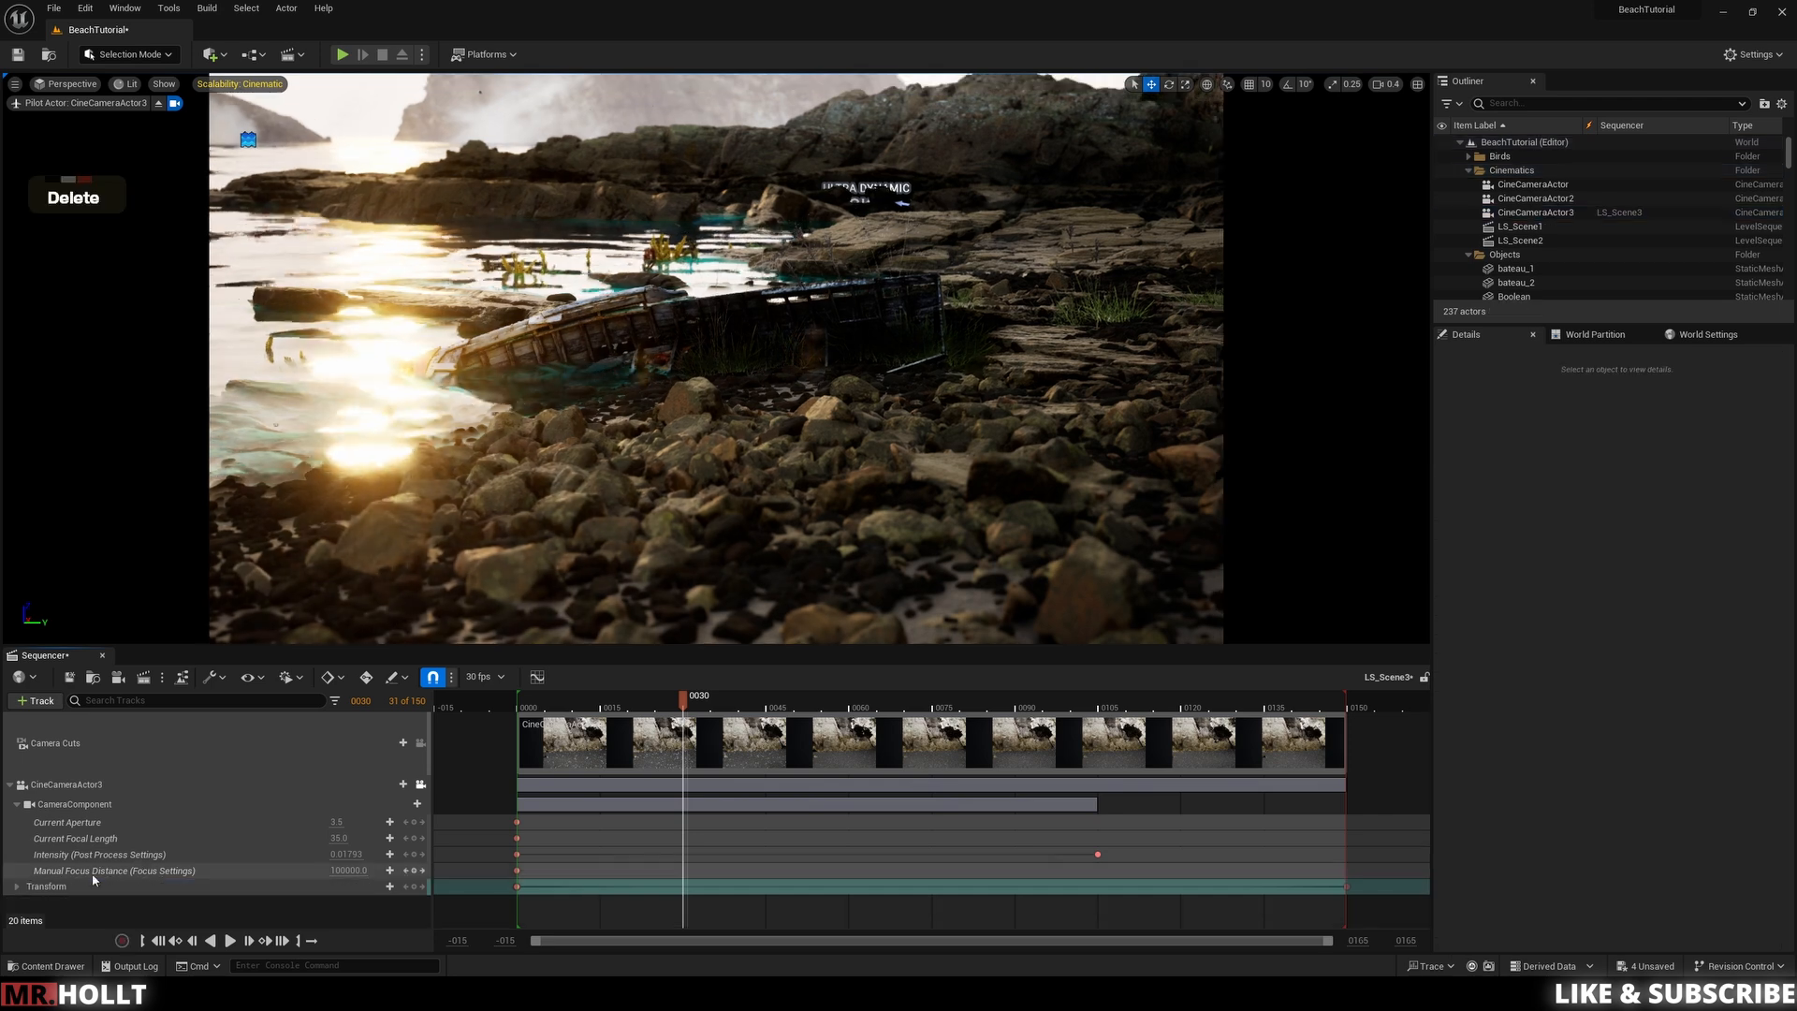
pyautogui.click(403, 783)
pyautogui.moveTo(446, 646)
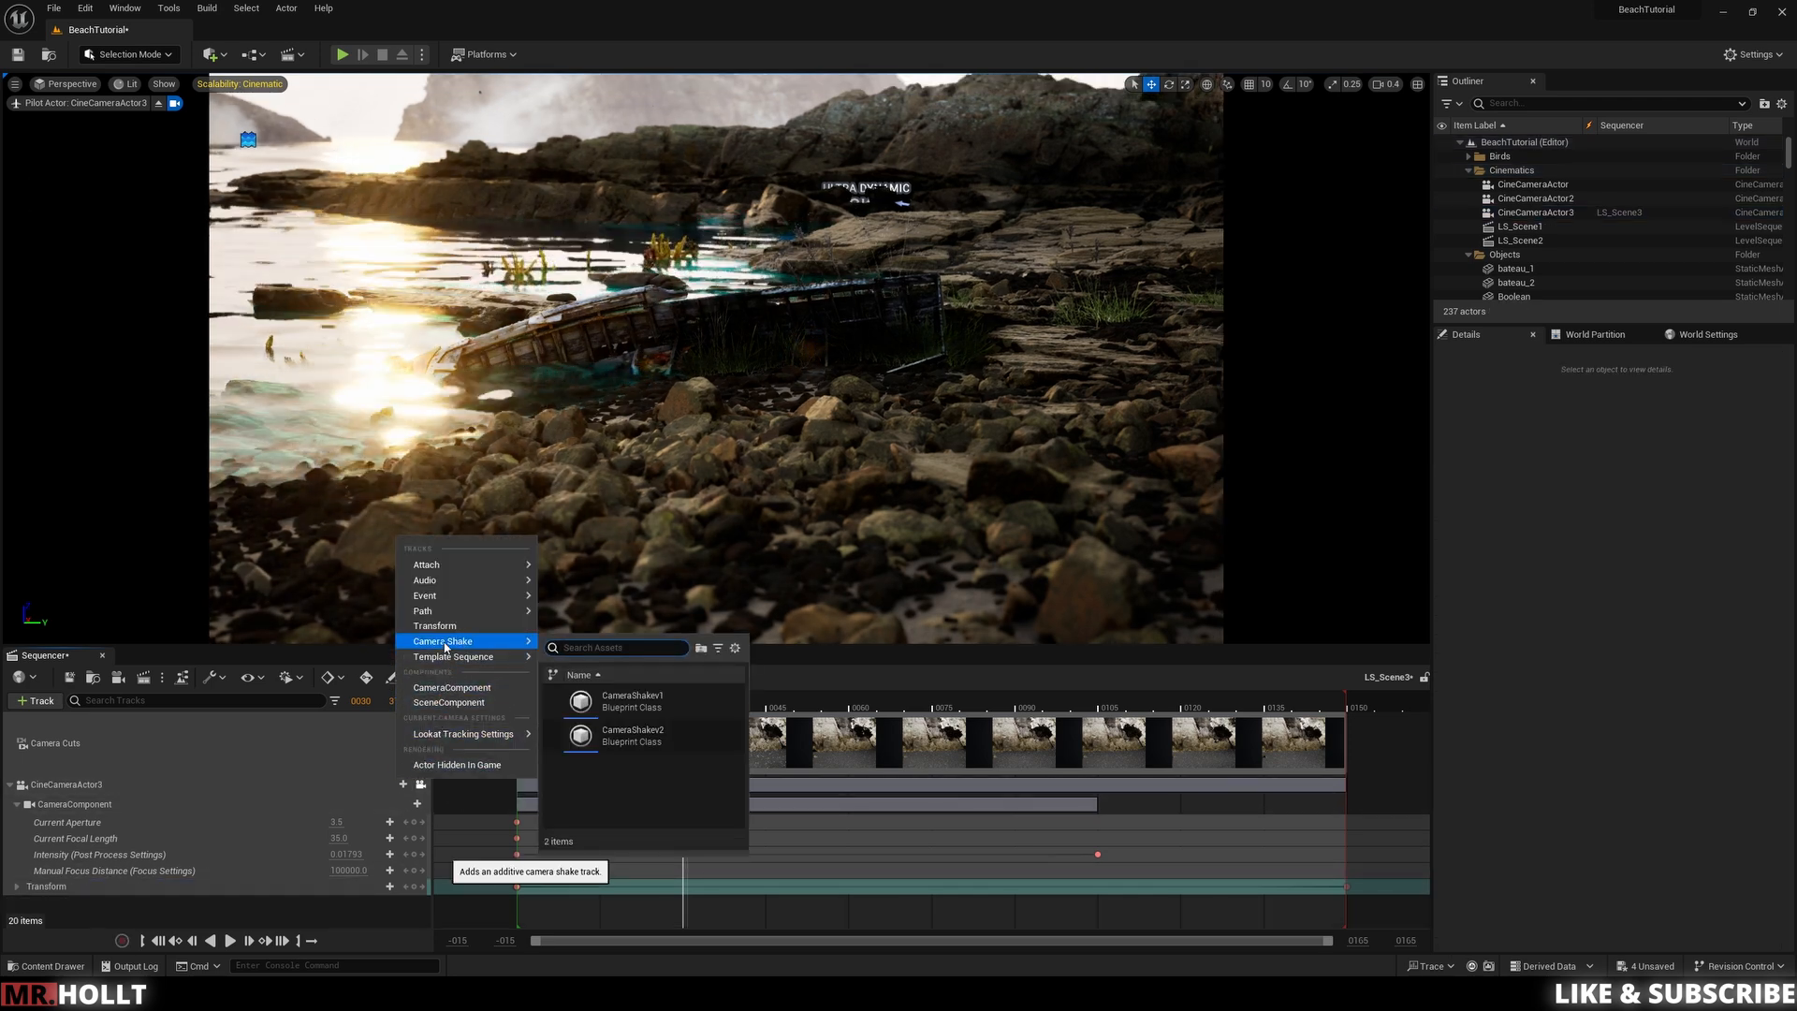
pyautogui.click(651, 732)
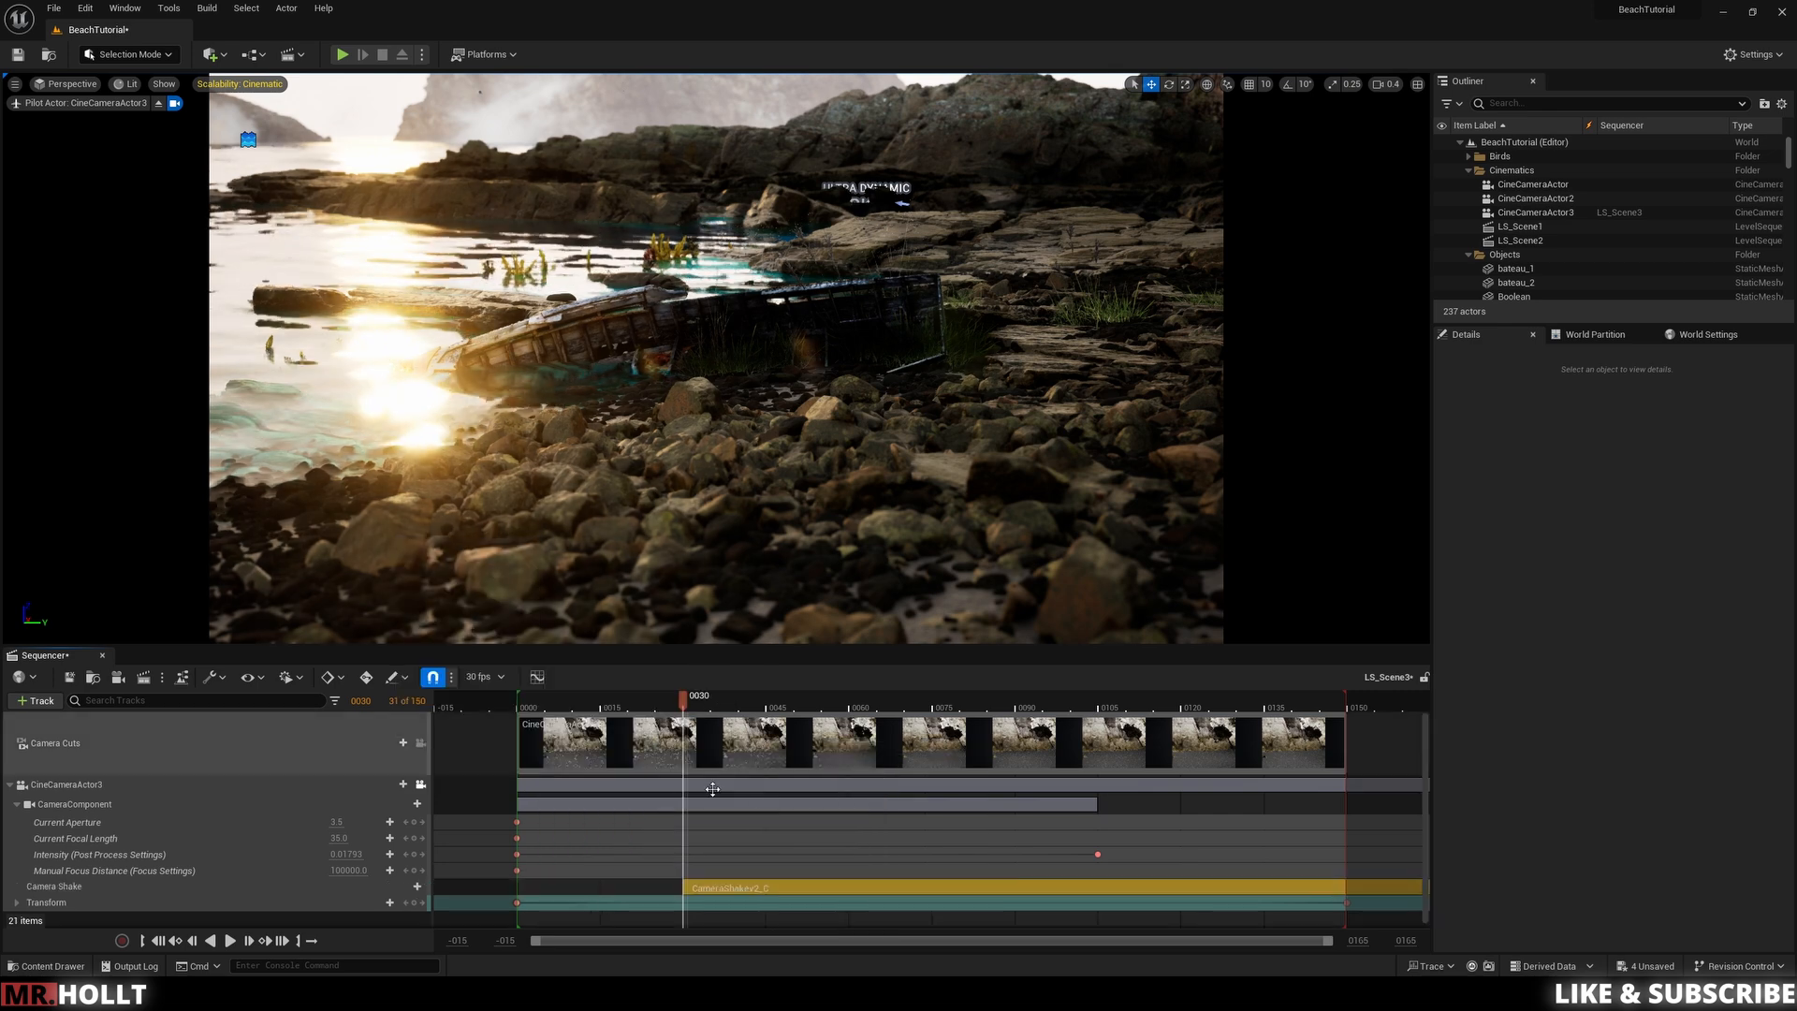
pyautogui.click(608, 886)
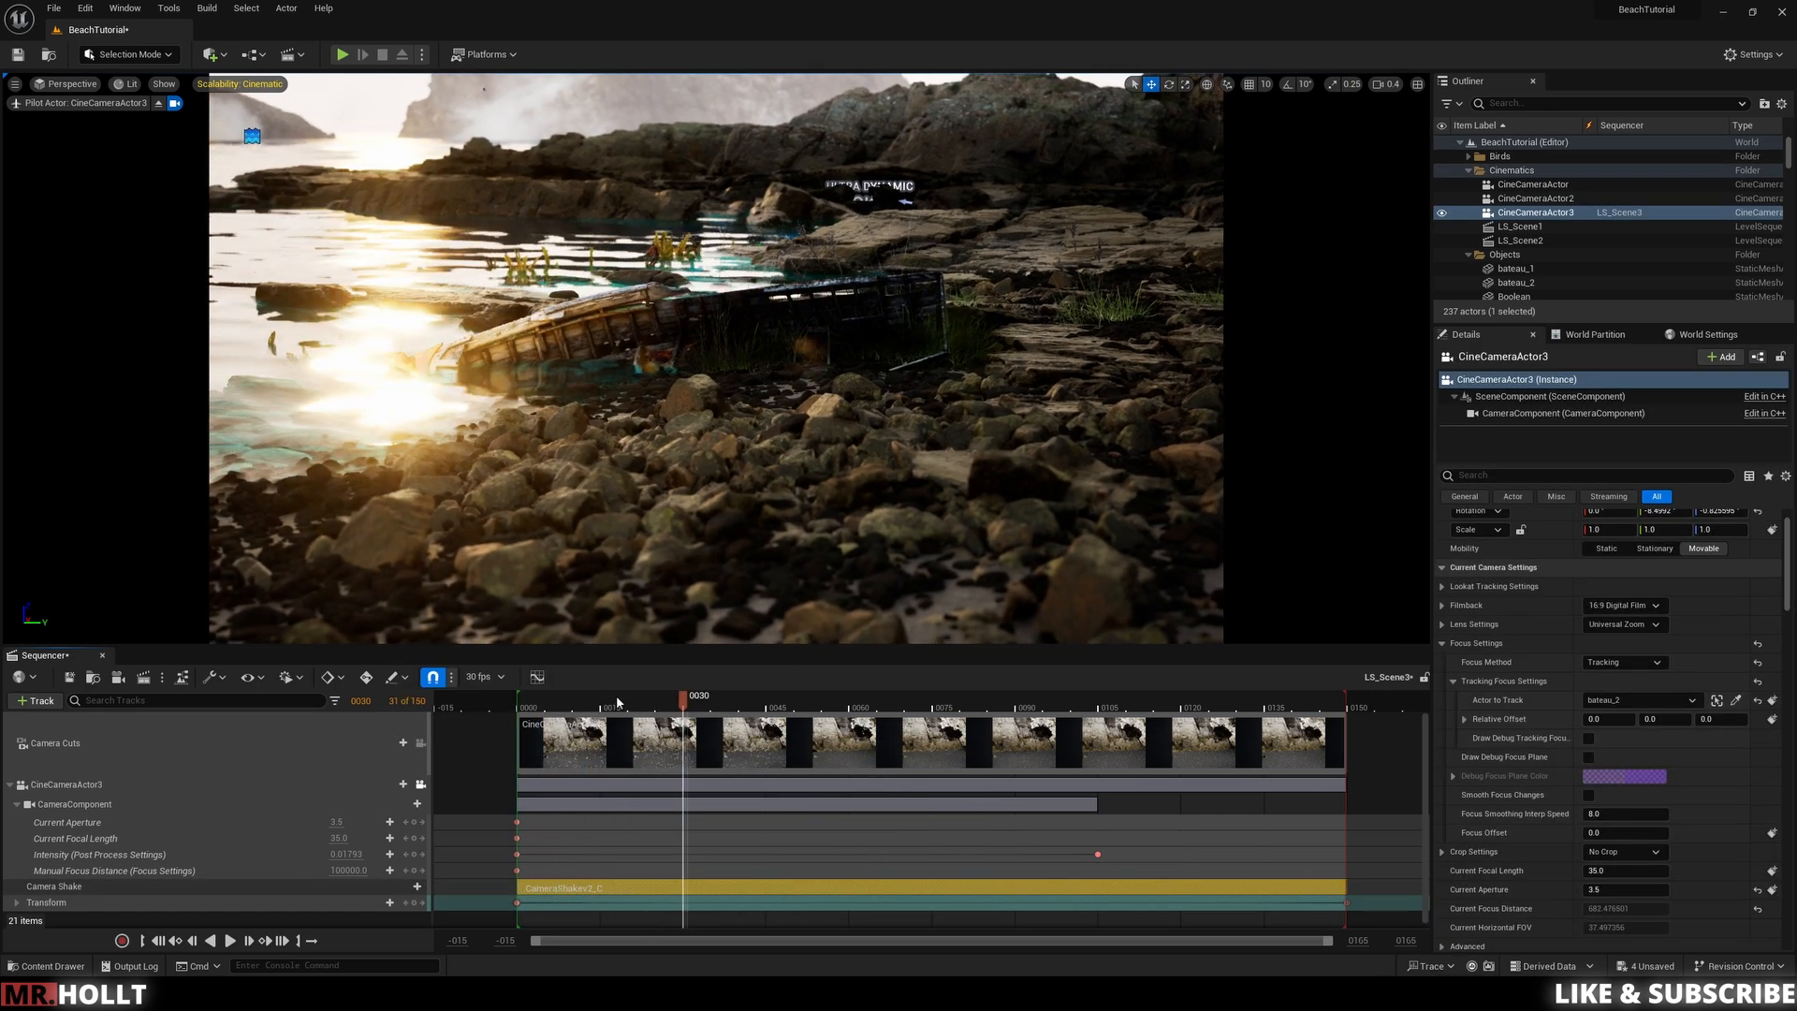
# Step: Play back the sequence from the start to review the new camera shake
pyautogui.click(558, 694)
pyautogui.press('space')
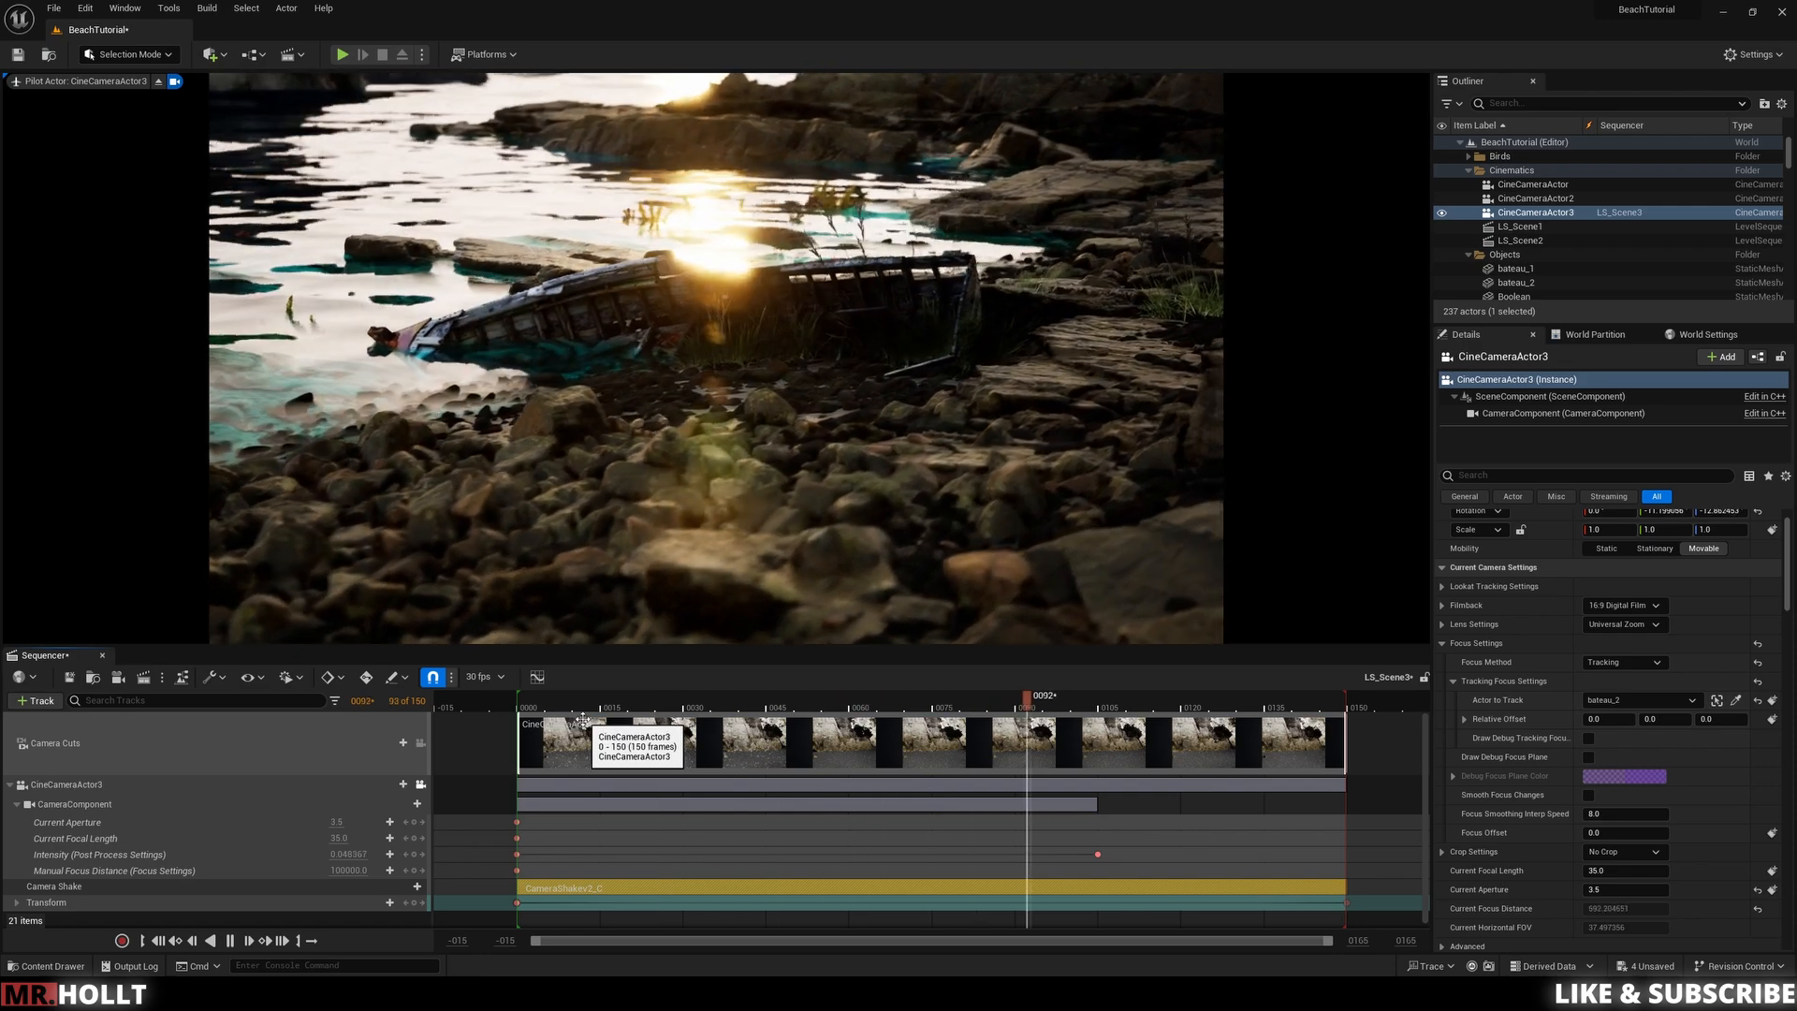
pyautogui.press('space')
# Step: Extend the playback range and the camera component, transform, camera shake and camera cut sections to frame 210
pyautogui.keyDown('ctrl'); pyautogui.scroll(-8, 1244, 805); pyautogui.keyUp('ctrl')
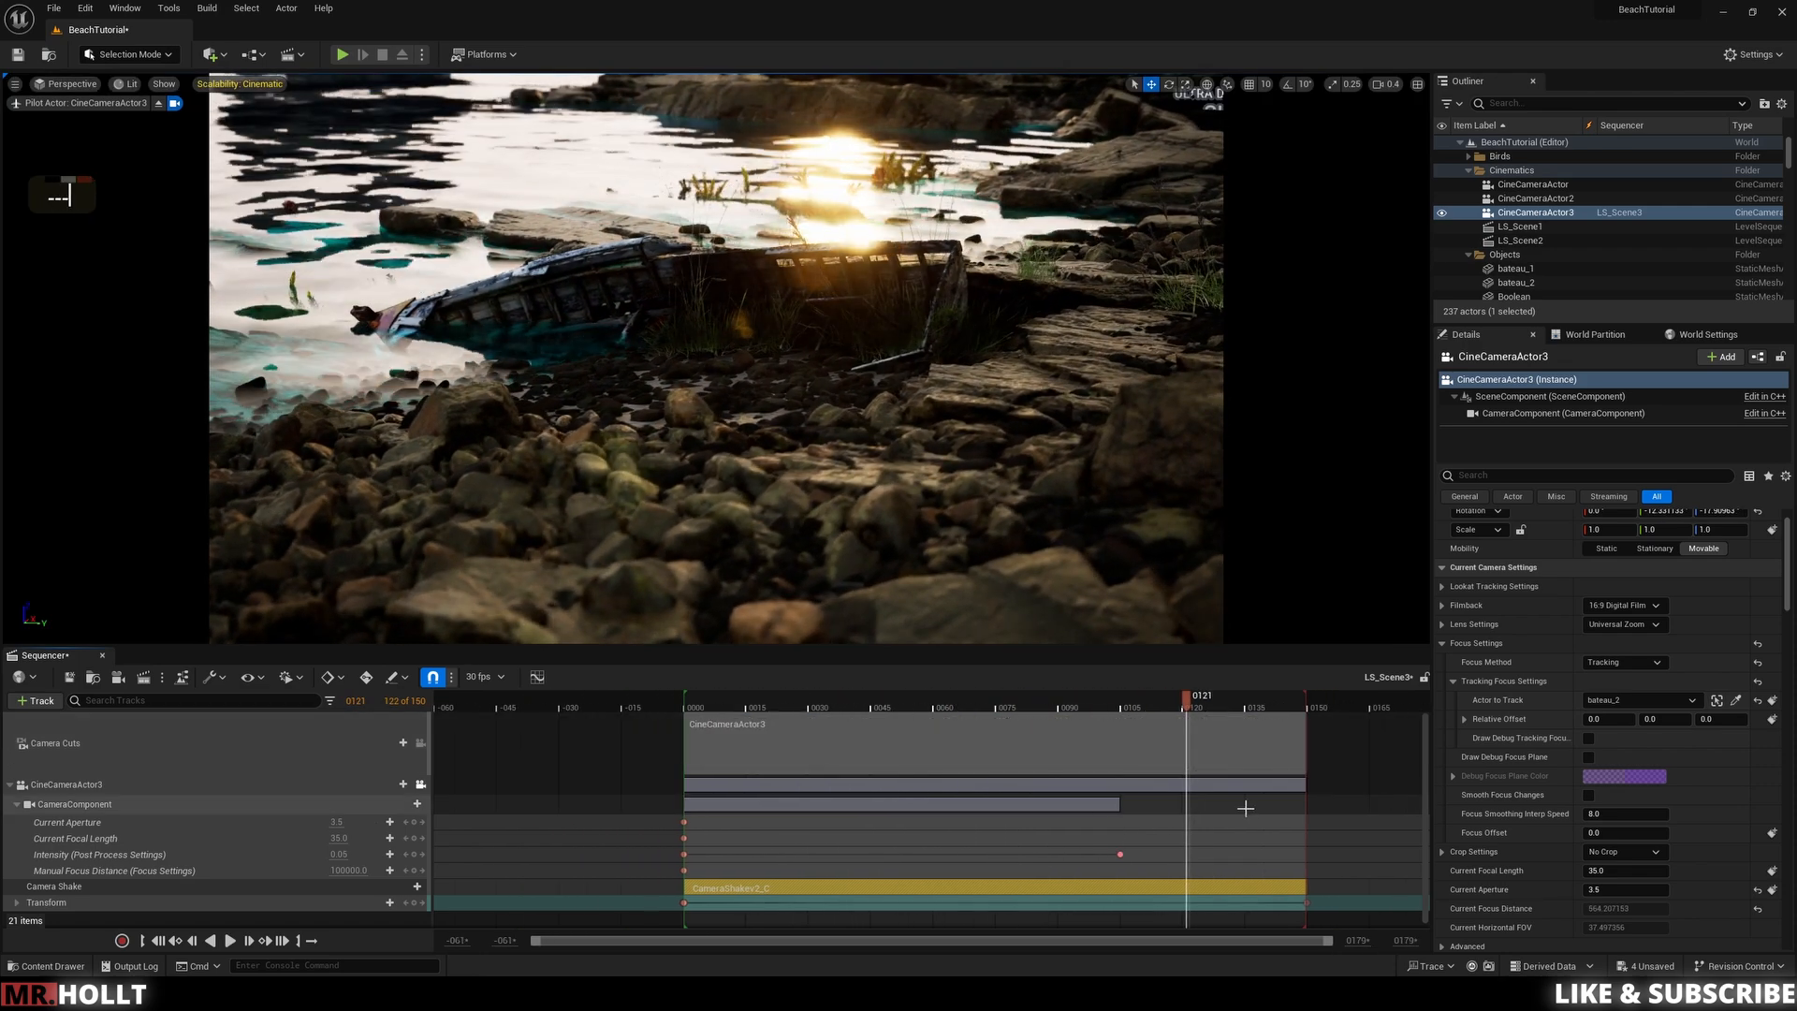
pyautogui.moveTo(1255, 703); pyautogui.dragTo(1362, 708)
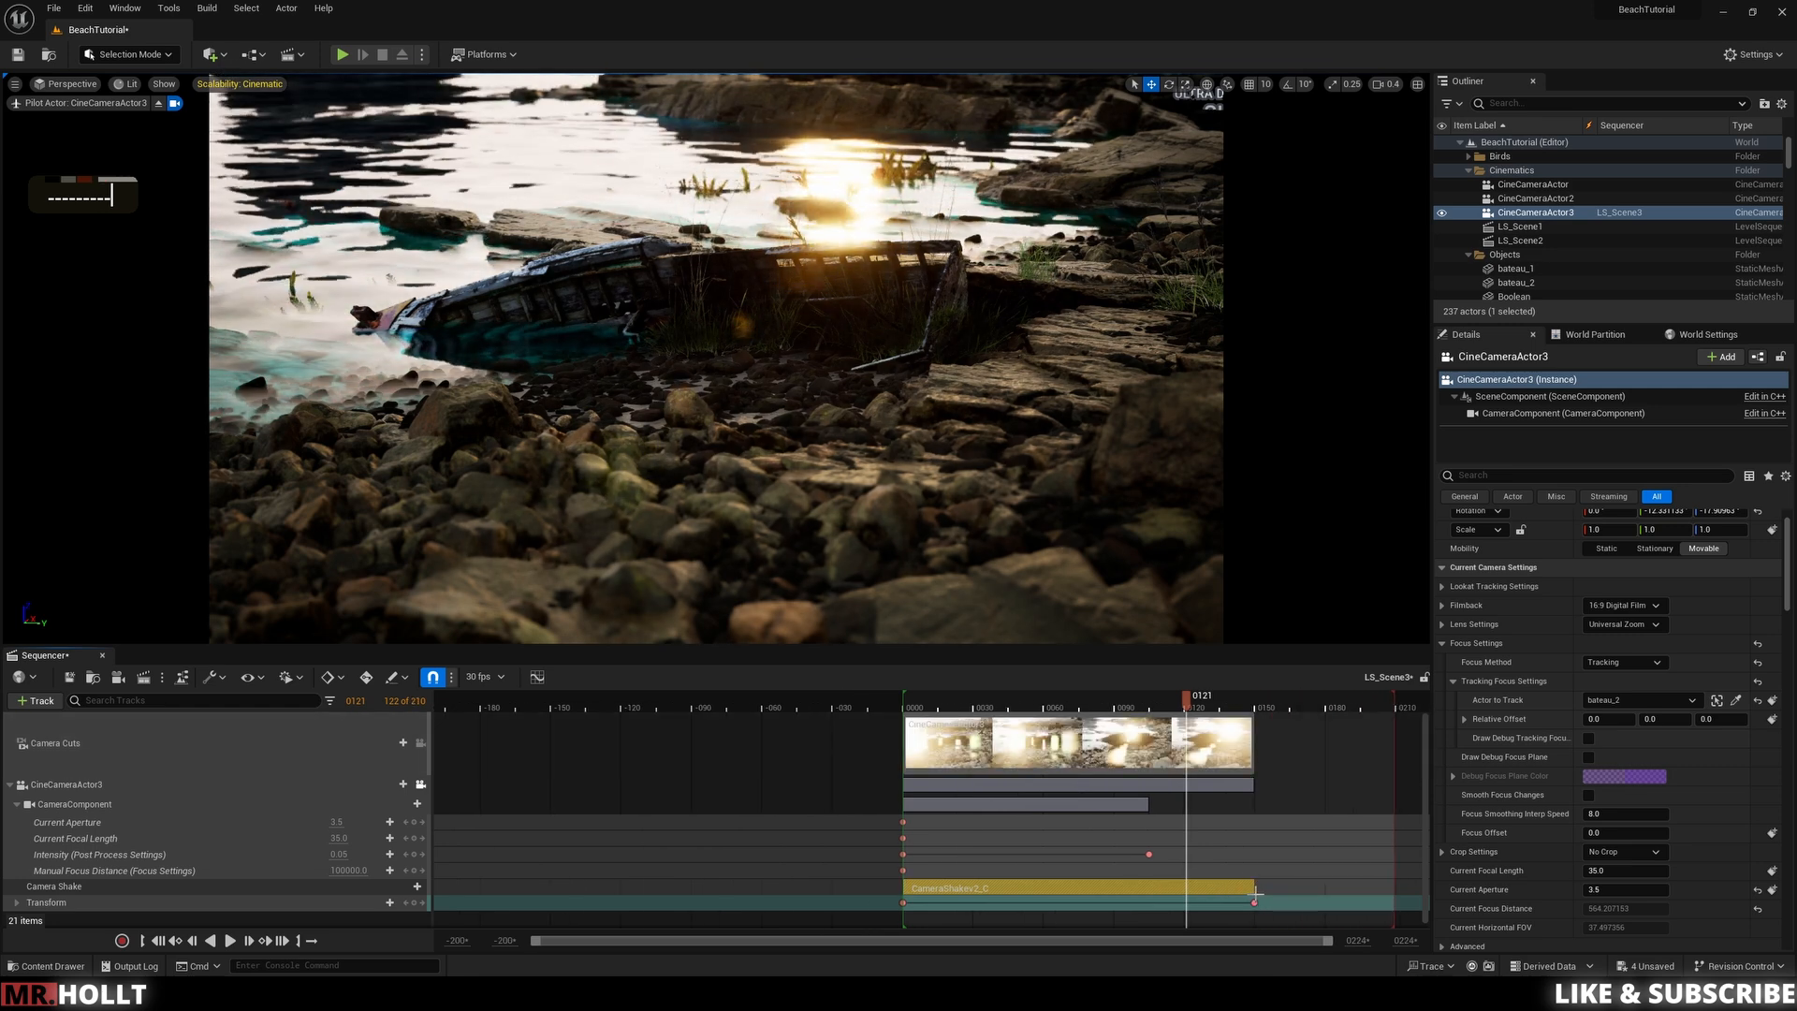
pyautogui.moveTo(1255, 902); pyautogui.dragTo(1393, 904)
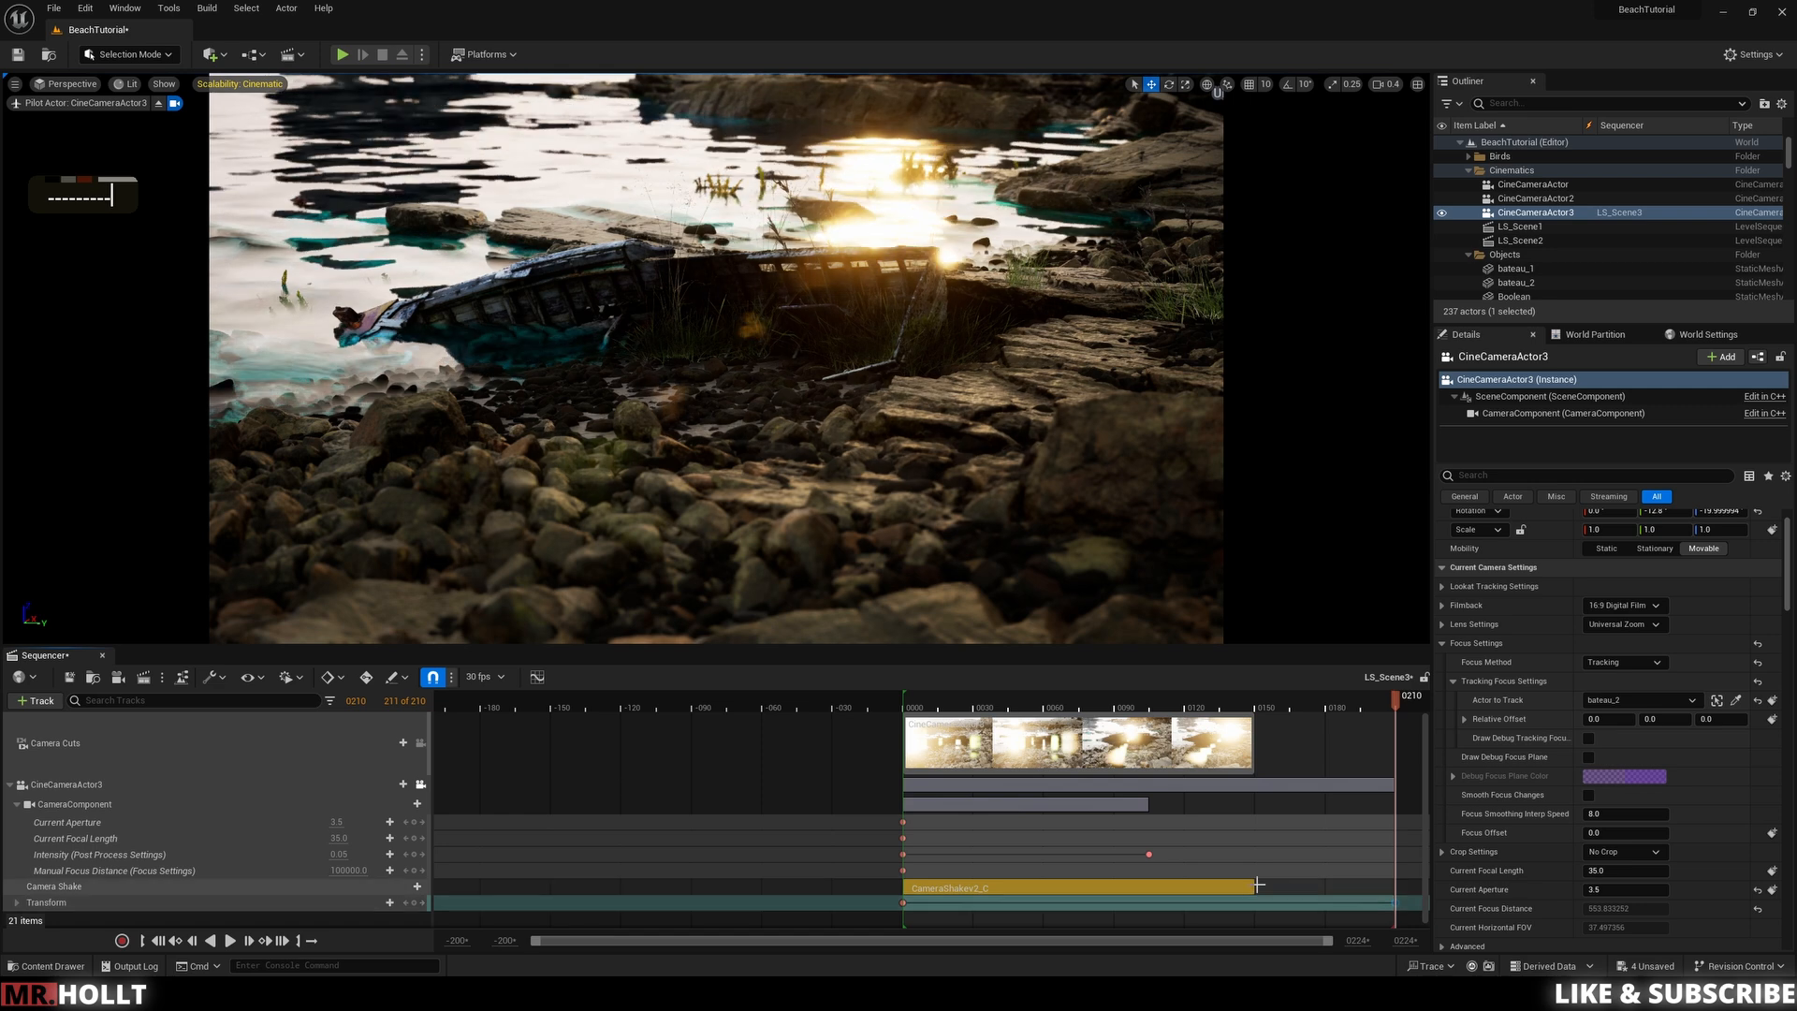
pyautogui.moveTo(1255, 885); pyautogui.dragTo(1394, 886)
pyautogui.hotkey('ctrl', 'z')
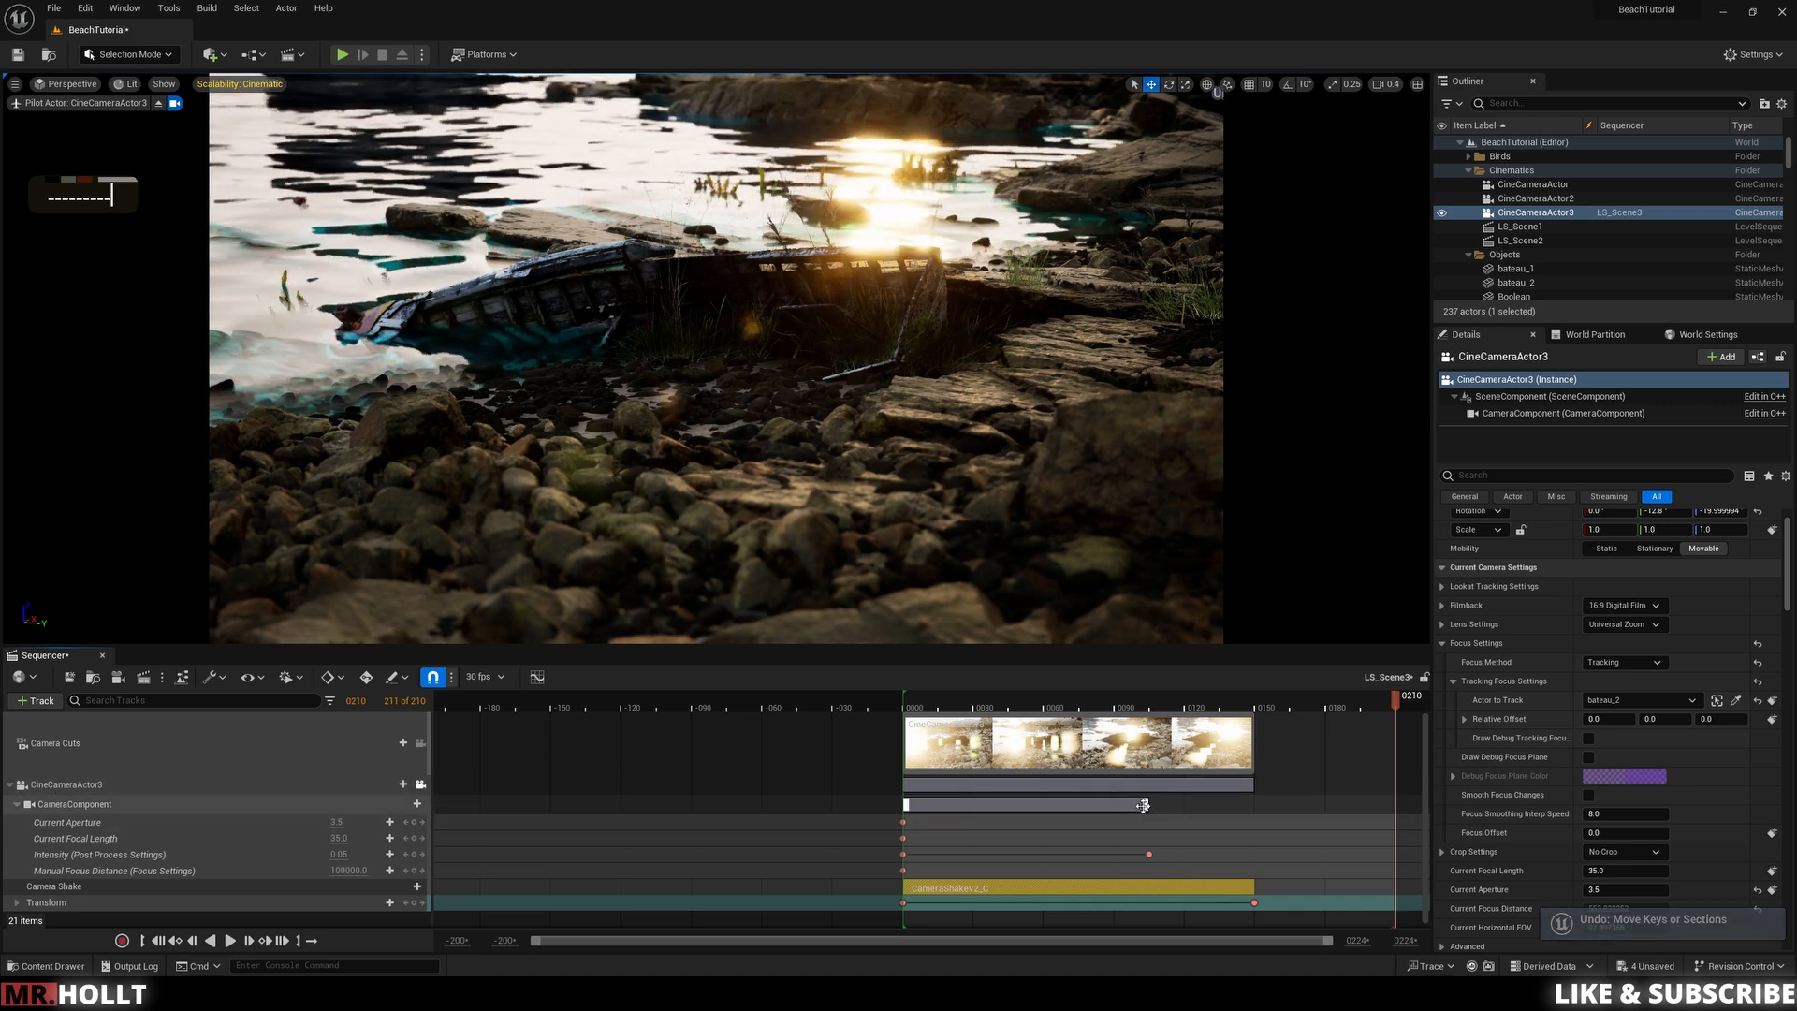
pyautogui.moveTo(1146, 804); pyautogui.dragTo(1286, 804)
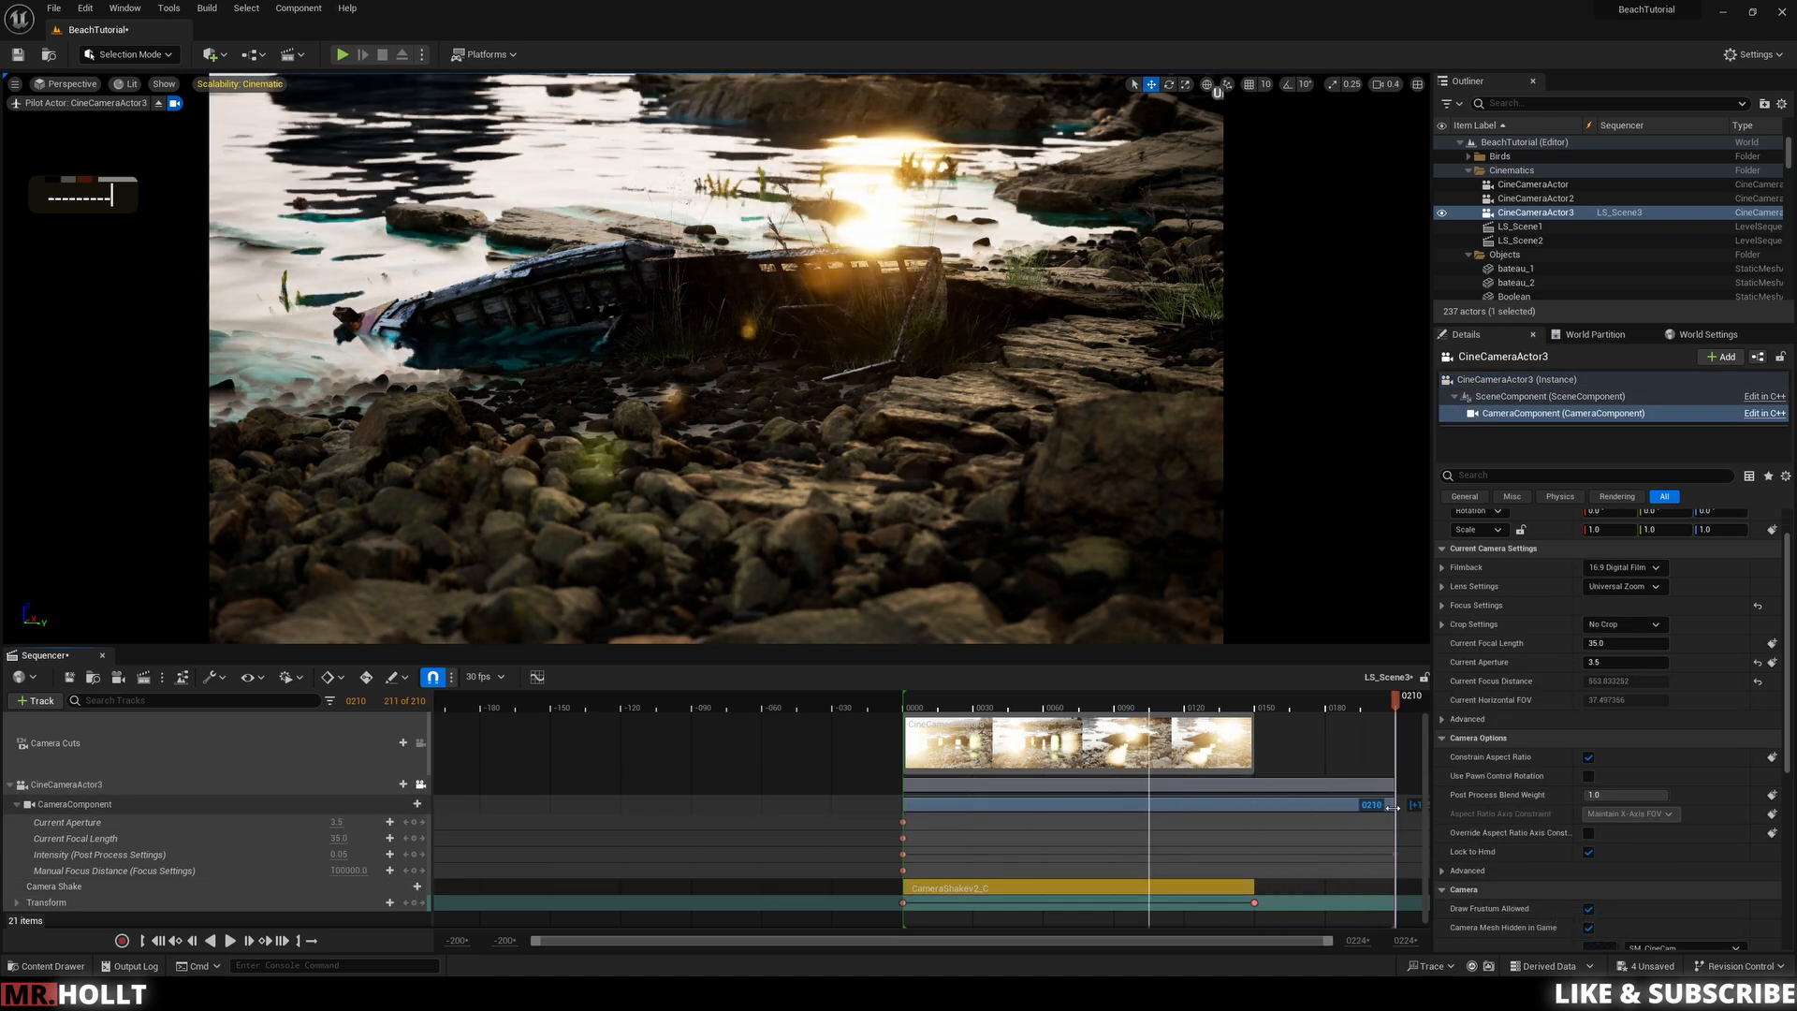
pyautogui.moveTo(1263, 902); pyautogui.dragTo(1404, 904)
pyautogui.moveTo(1252, 887); pyautogui.dragTo(1395, 886)
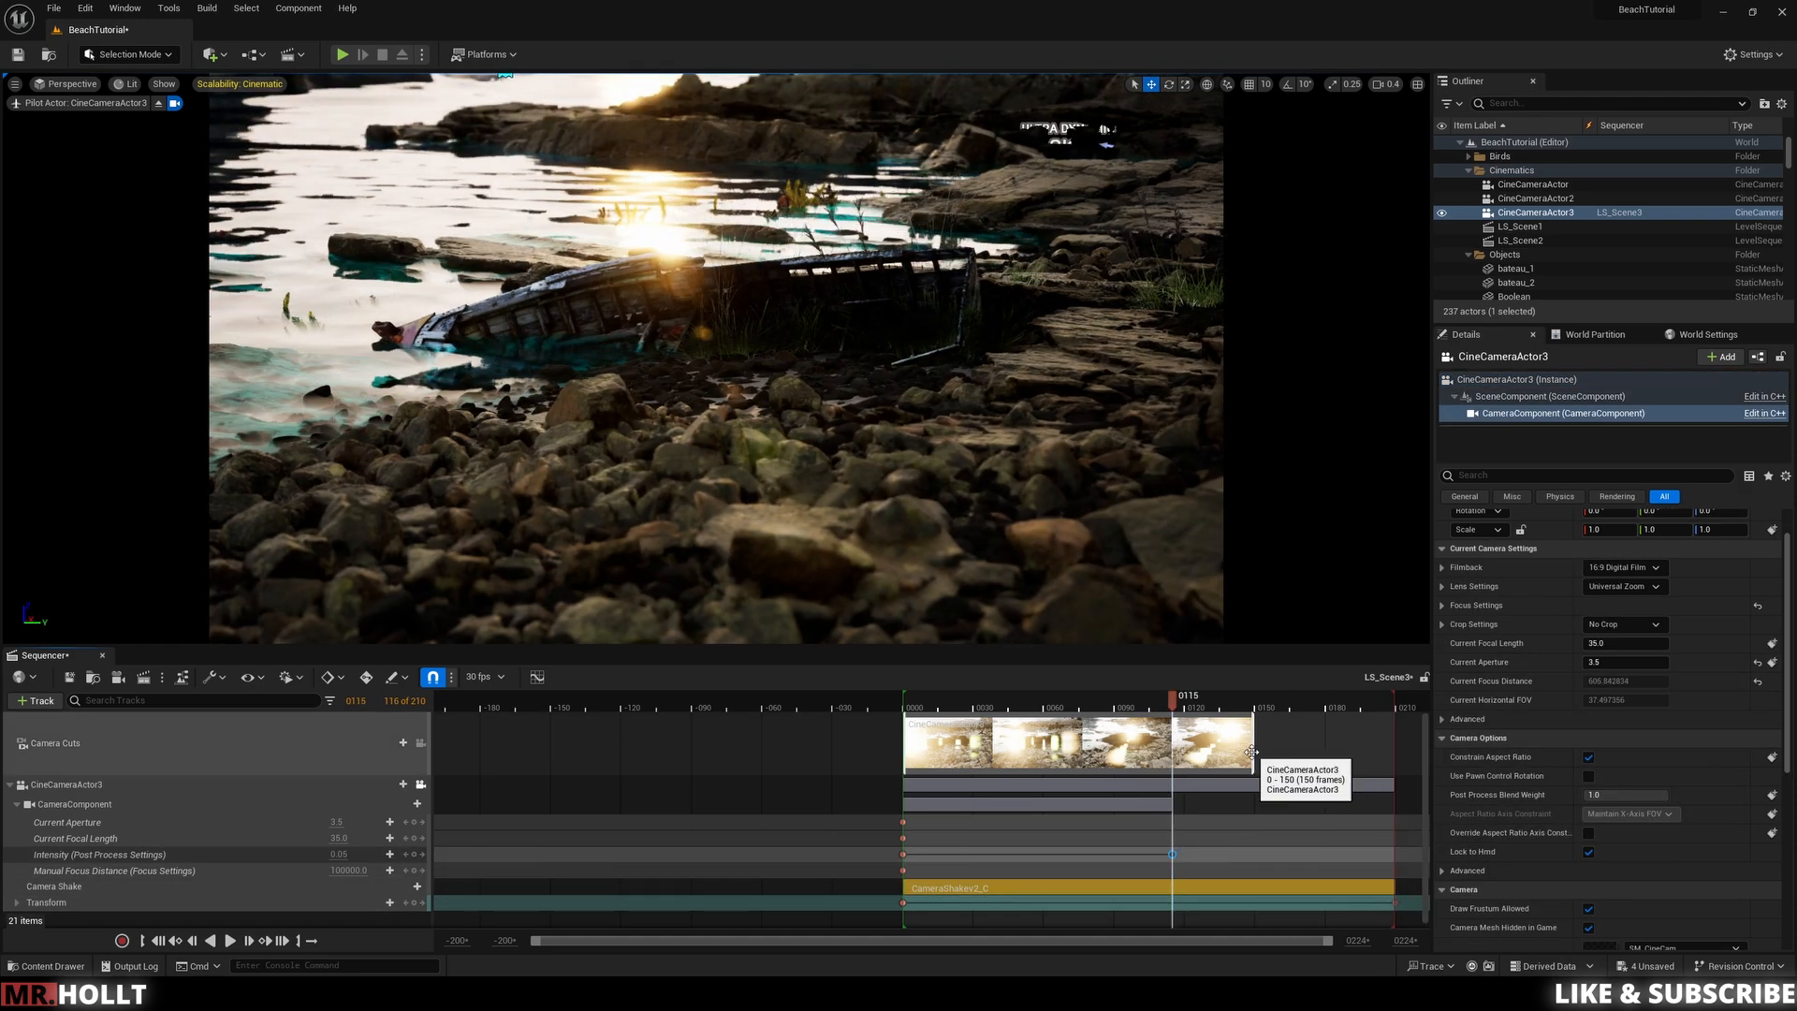
pyautogui.moveTo(1251, 752); pyautogui.dragTo(1374, 756)
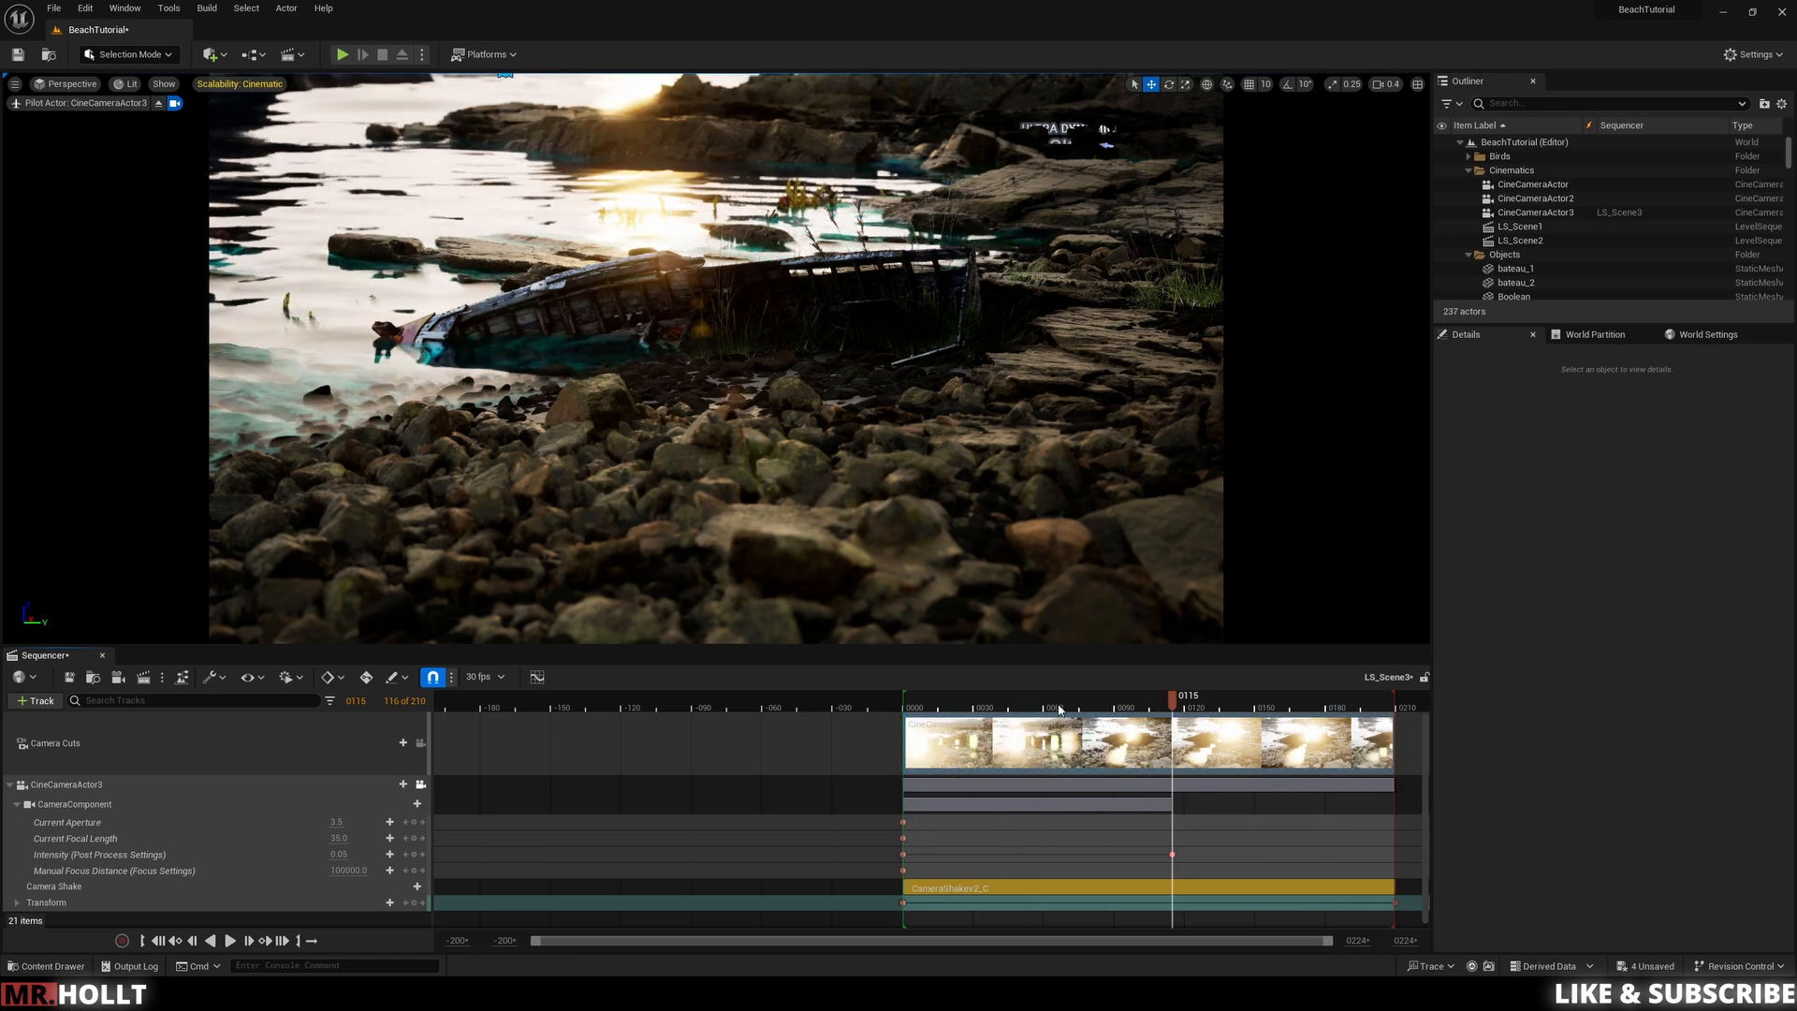
# Step: Switch the viewport to game view and play the sequence from the start
pyautogui.moveTo(1060, 711); pyautogui.dragTo(880, 719)
pyautogui.press('g')
pyautogui.press('space')
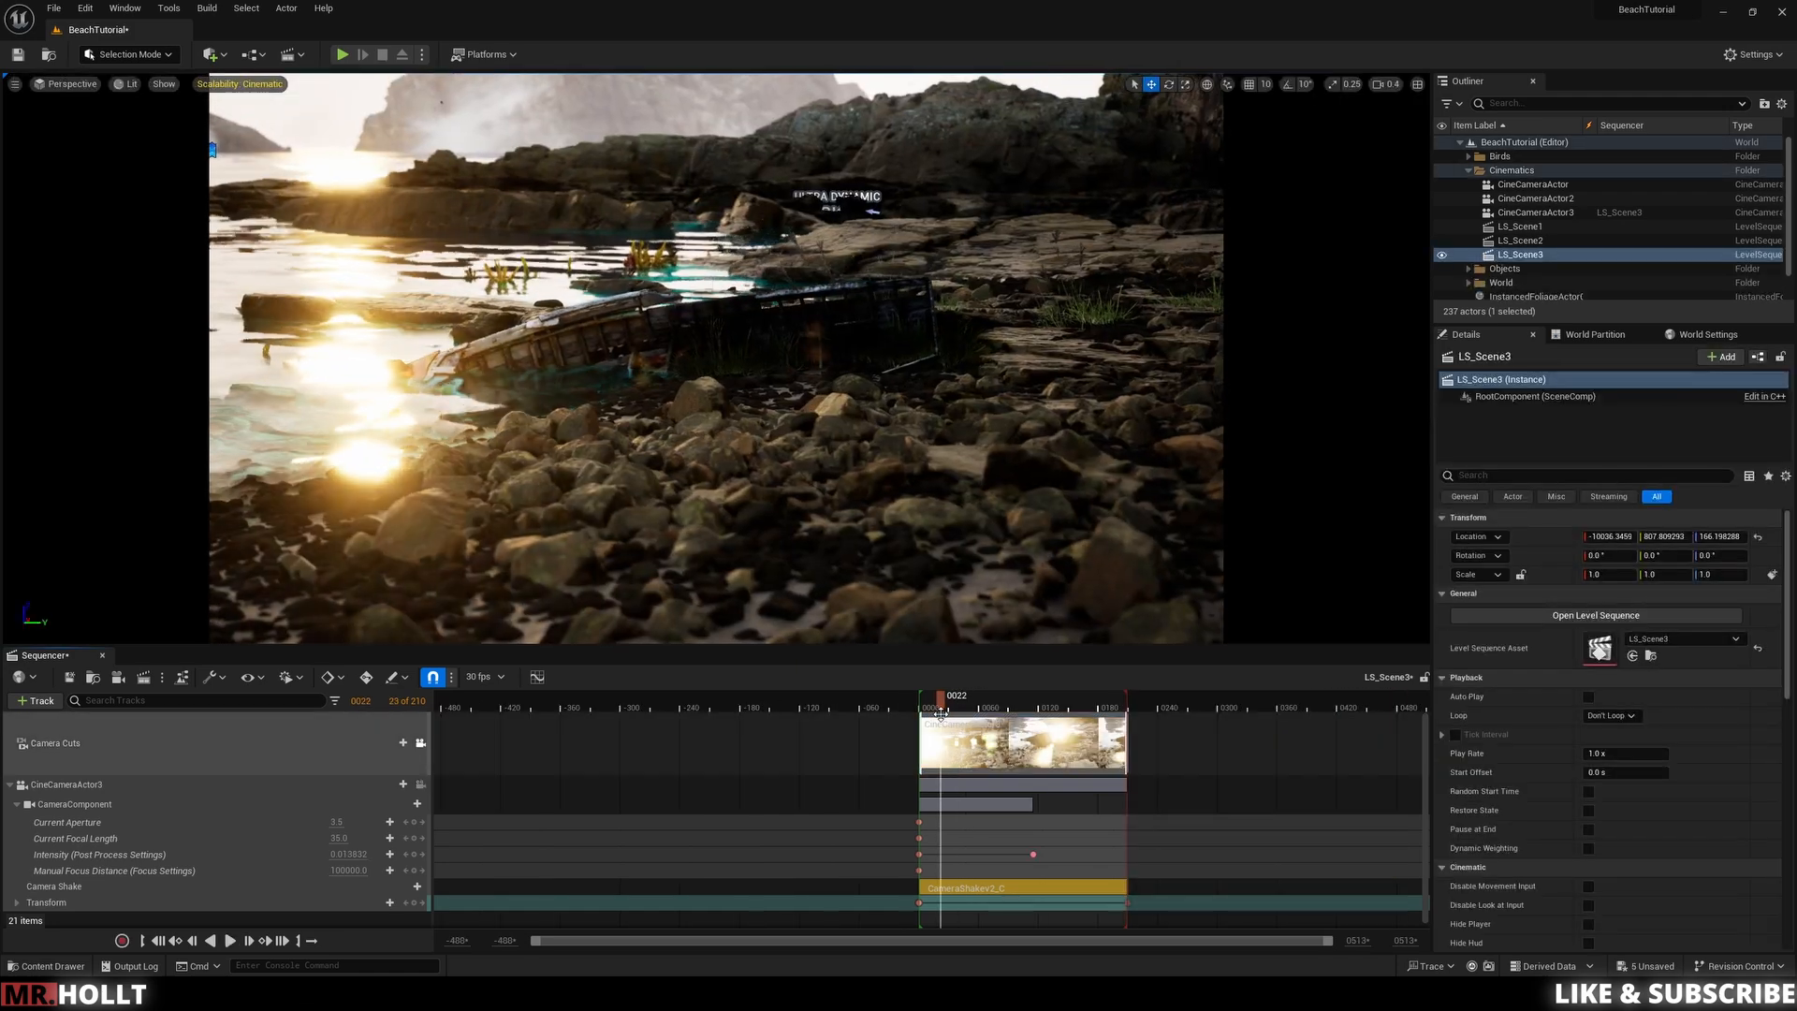
# Step: Resume and stop playback of the extended shot to review it
pyautogui.press('space')
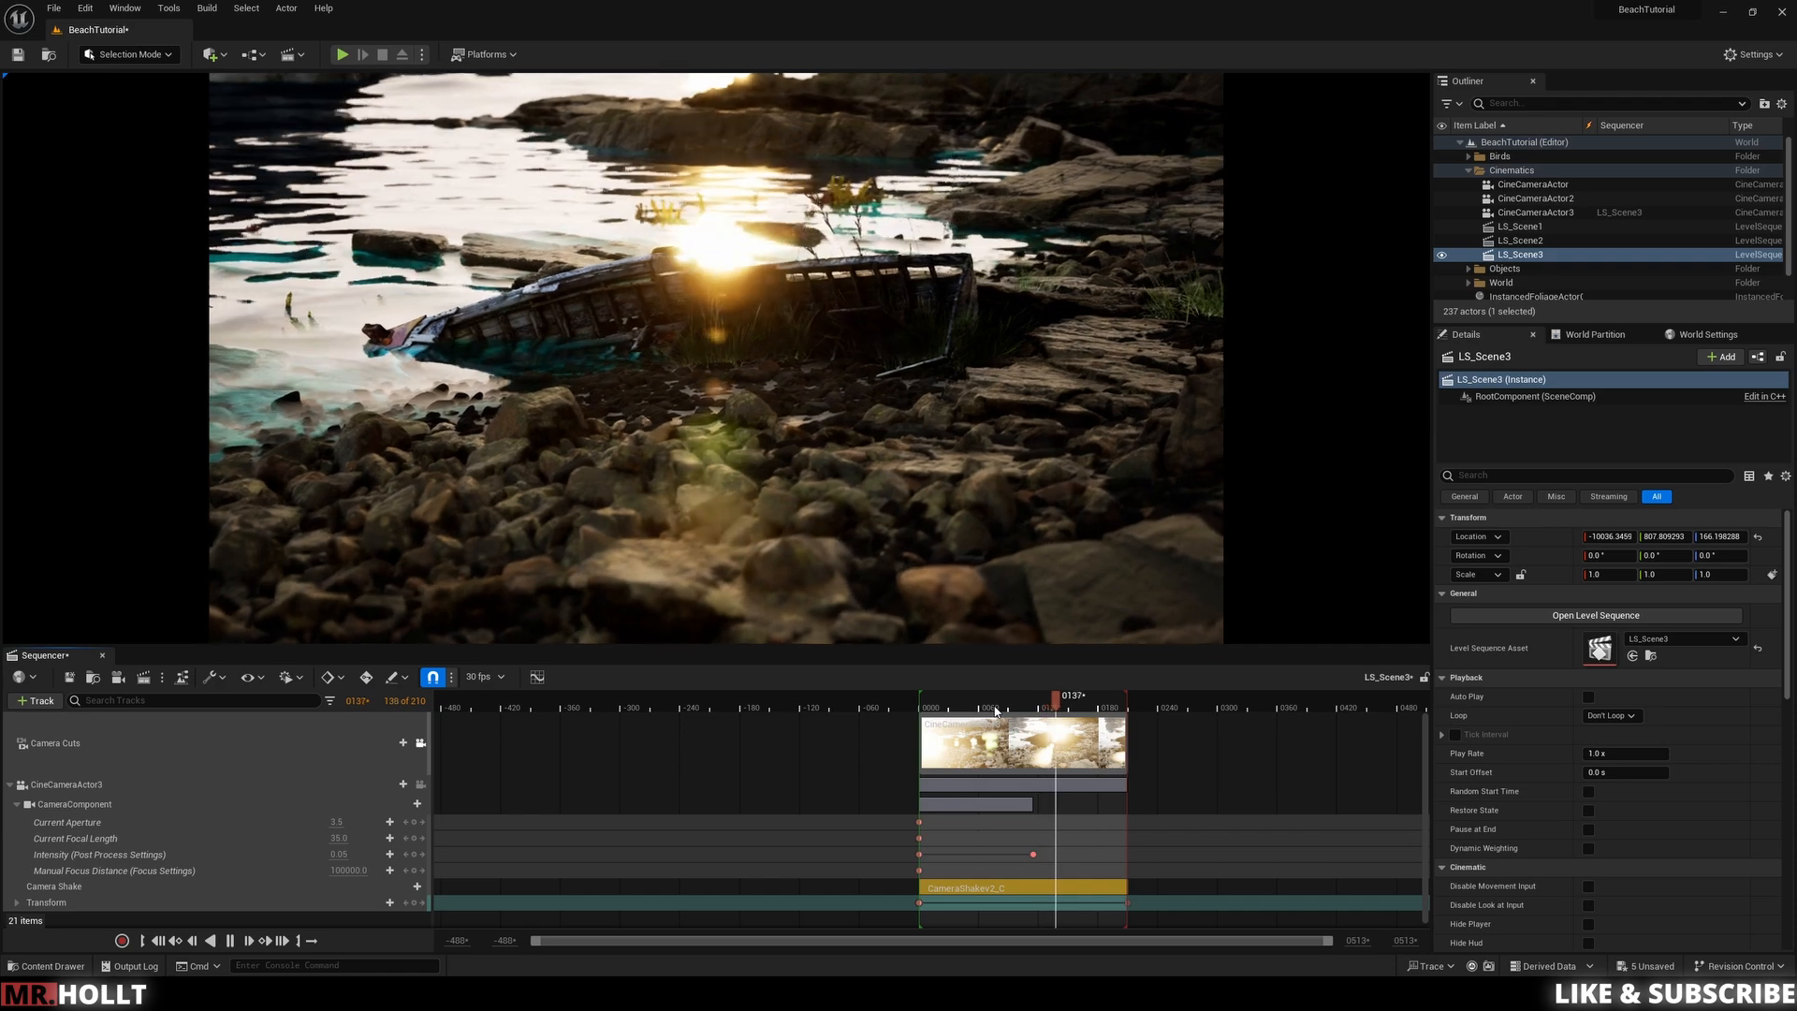
pyautogui.press('space')
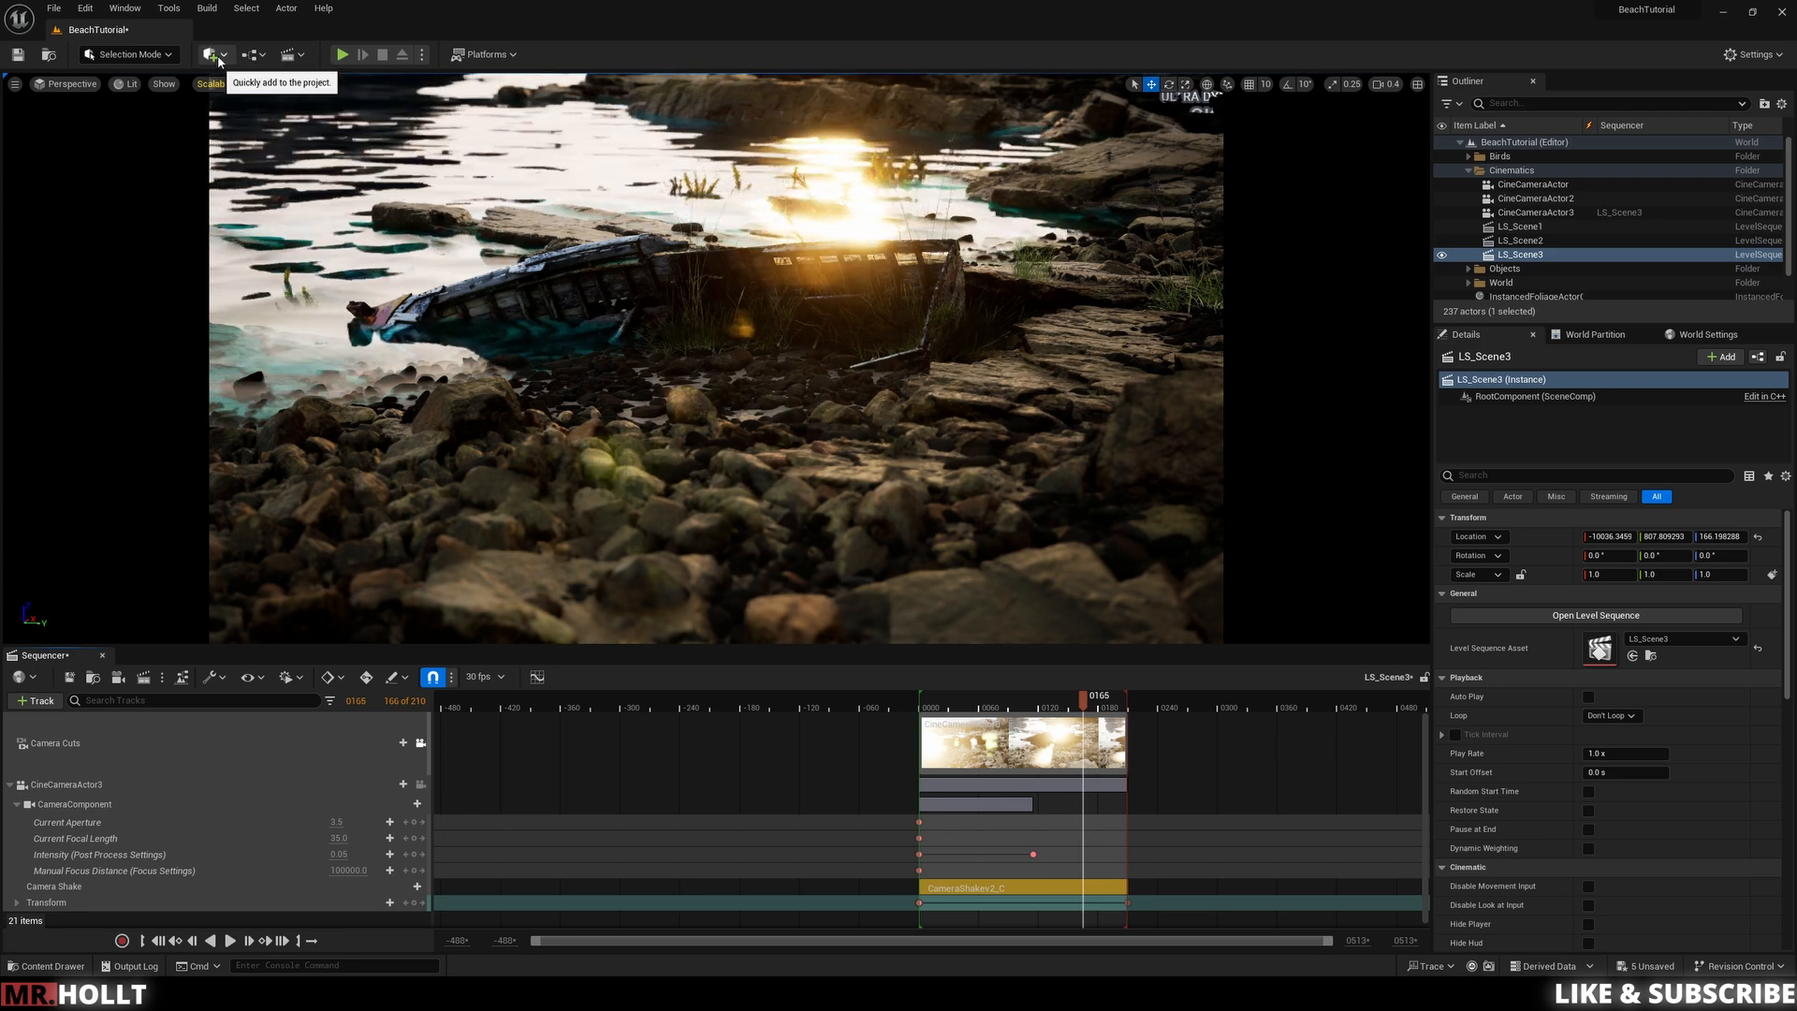
# Step: Add a new Level Sequence named LS_MASTER, replacing the existing asset of that name
pyautogui.click(289, 56)
pyautogui.click(338, 93)
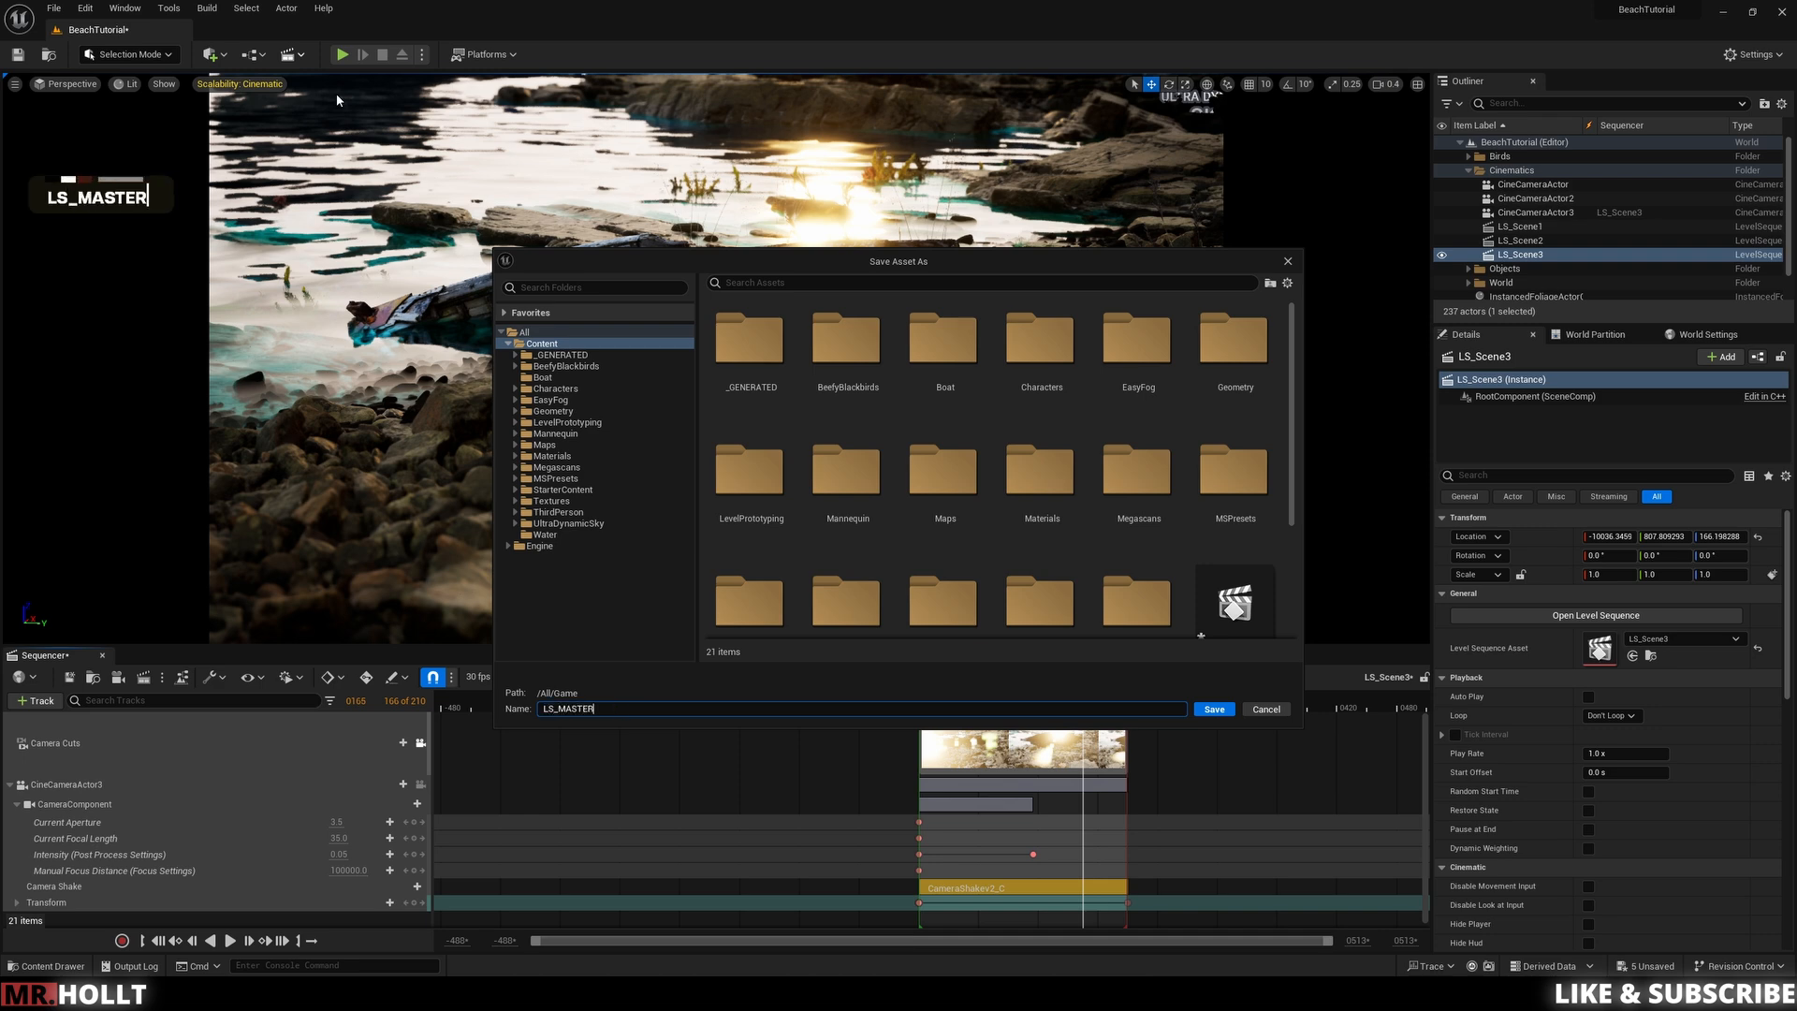
pyautogui.write('LS_MASTER')
pyautogui.press('Return')
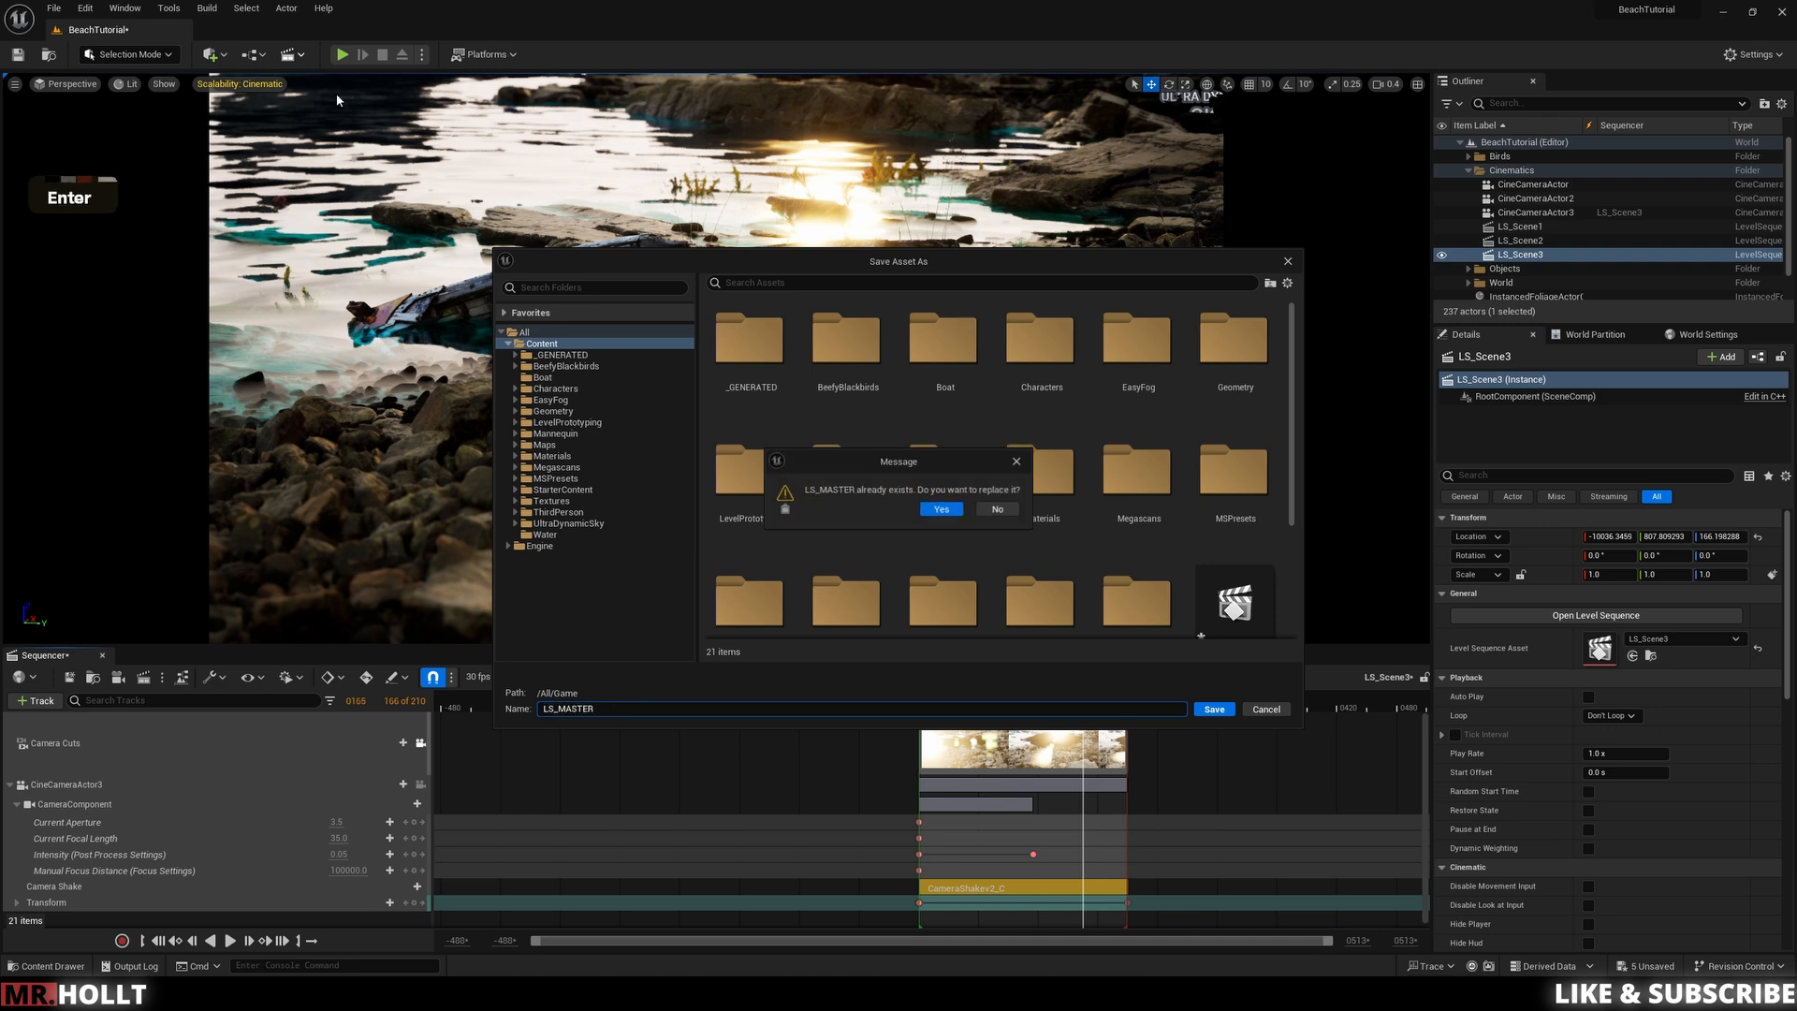
pyautogui.click(942, 511)
pyautogui.click(1011, 521)
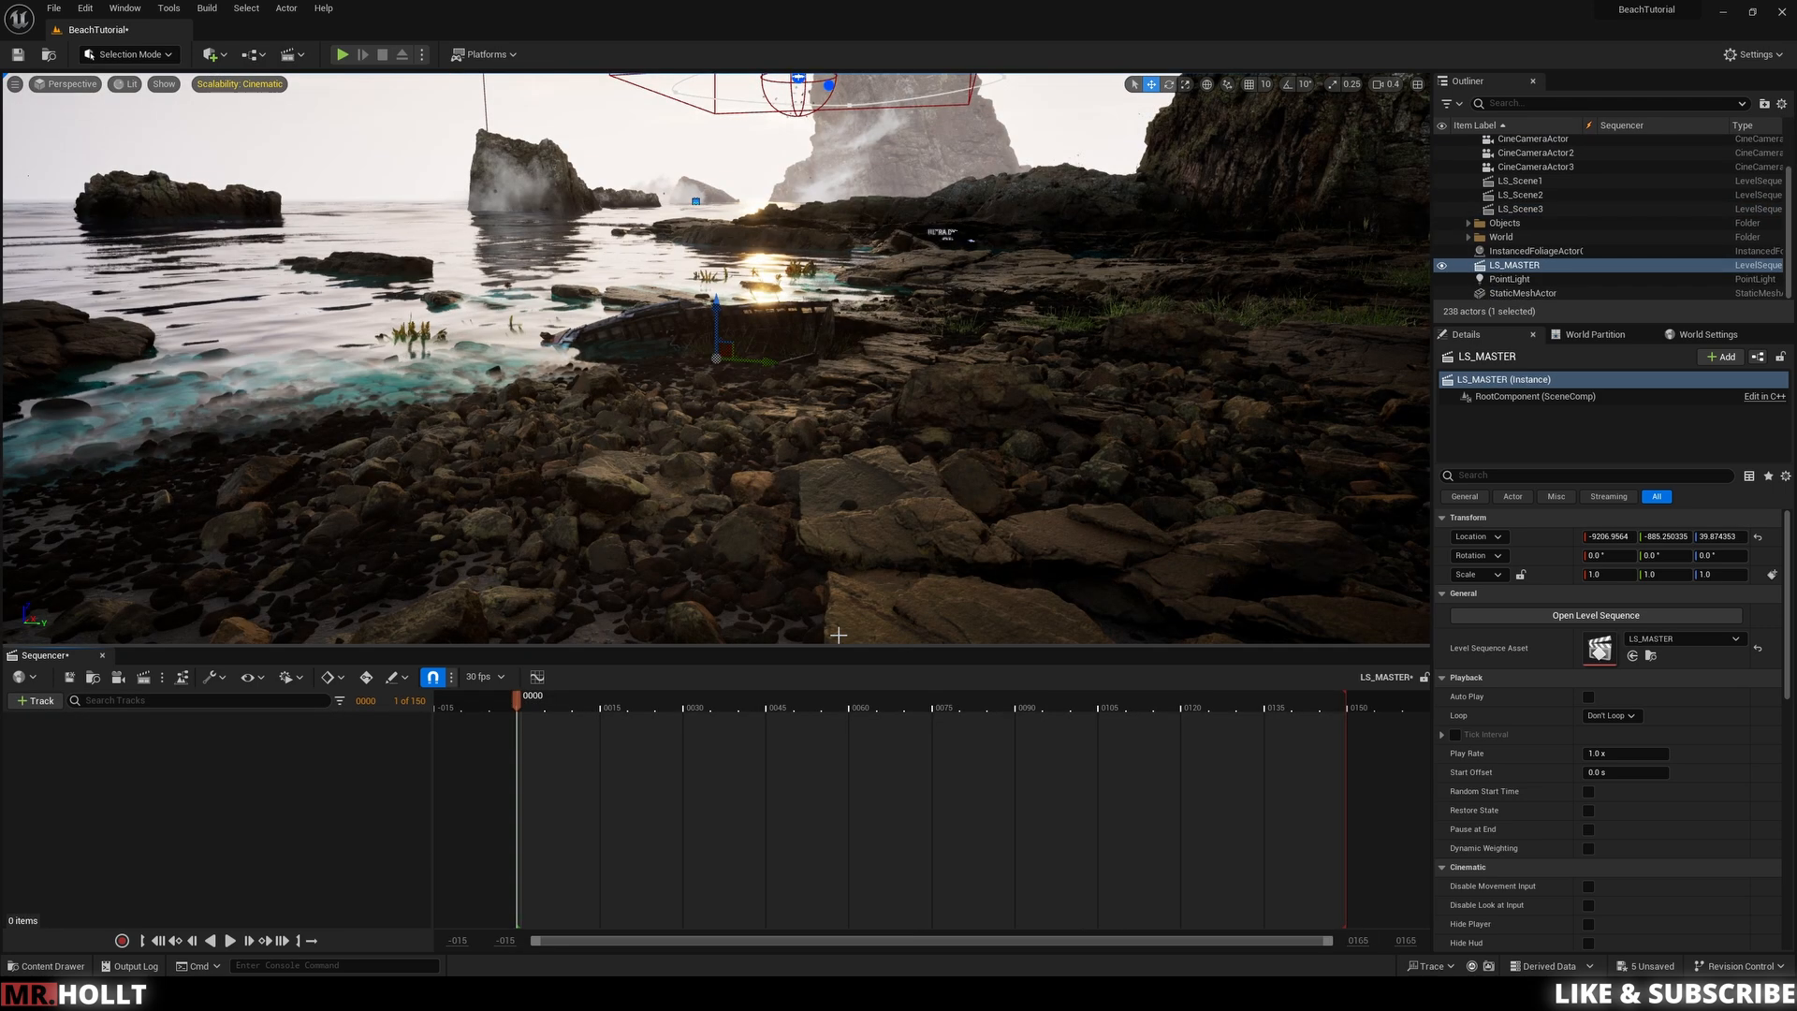
# Step: Move the LS_MASTER actor into the Cinematics folder
pyautogui.rightClick(1534, 268)
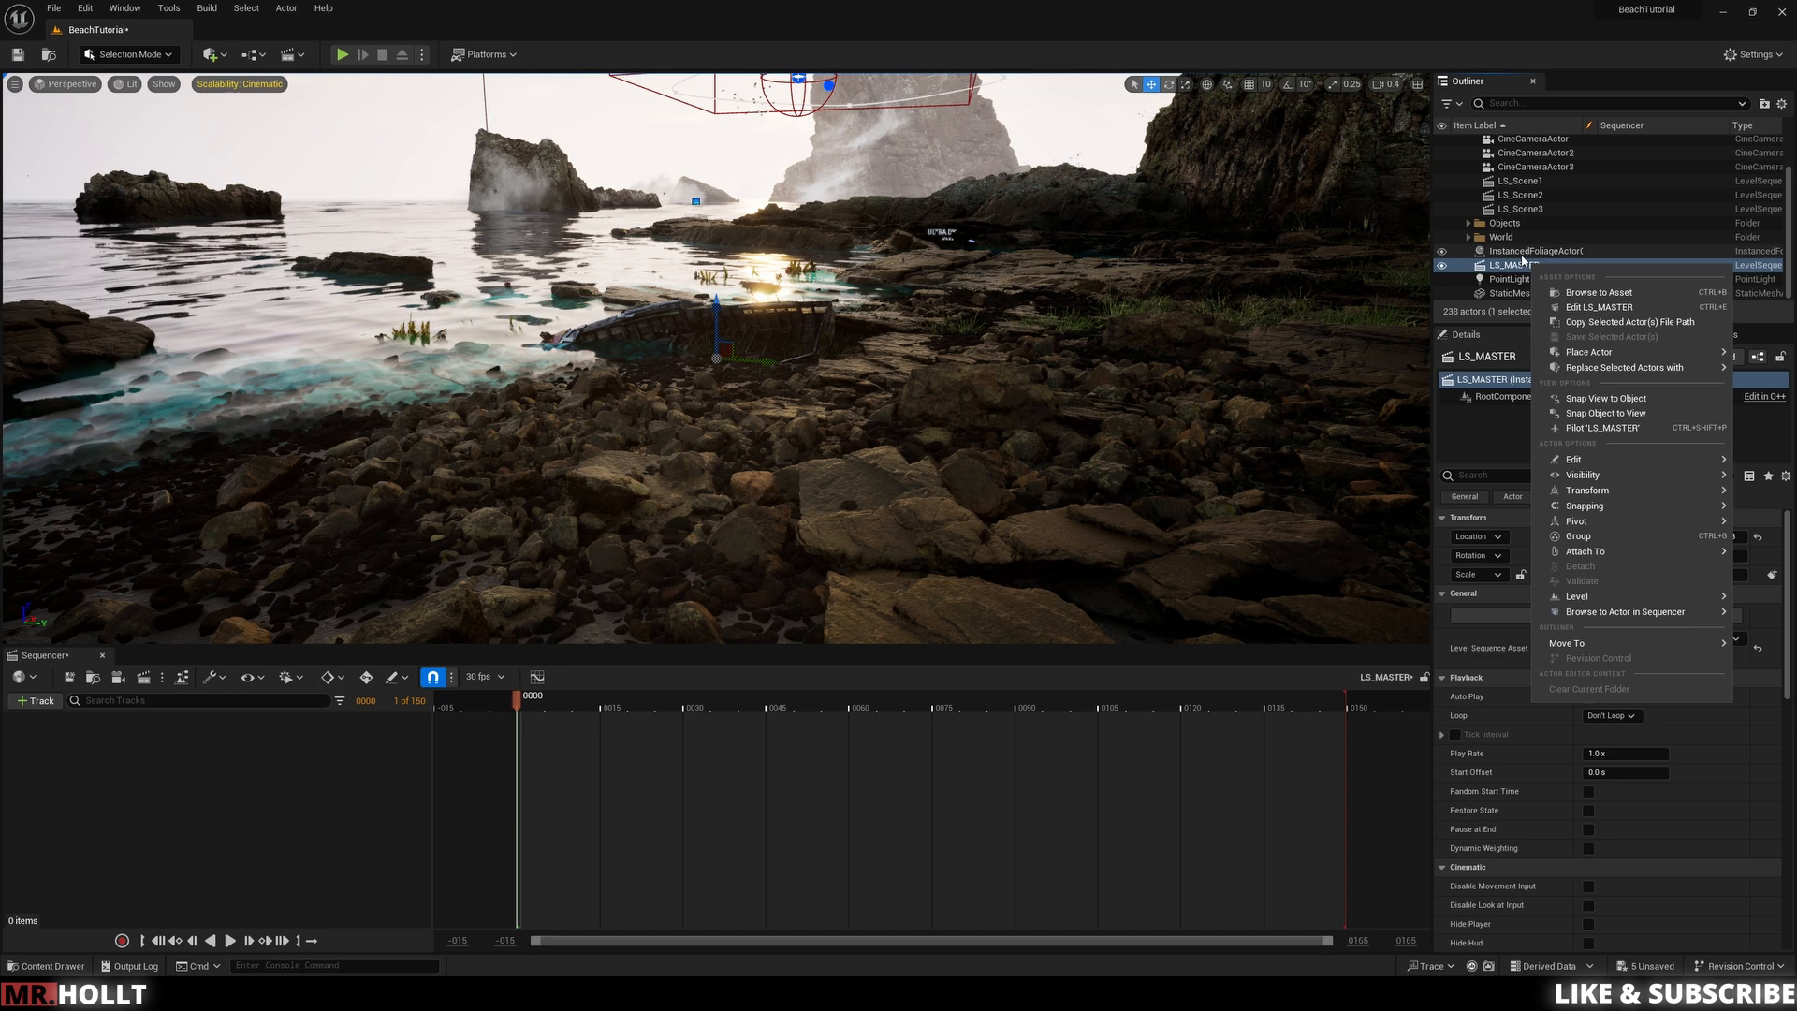
pyautogui.moveTo(1582, 643)
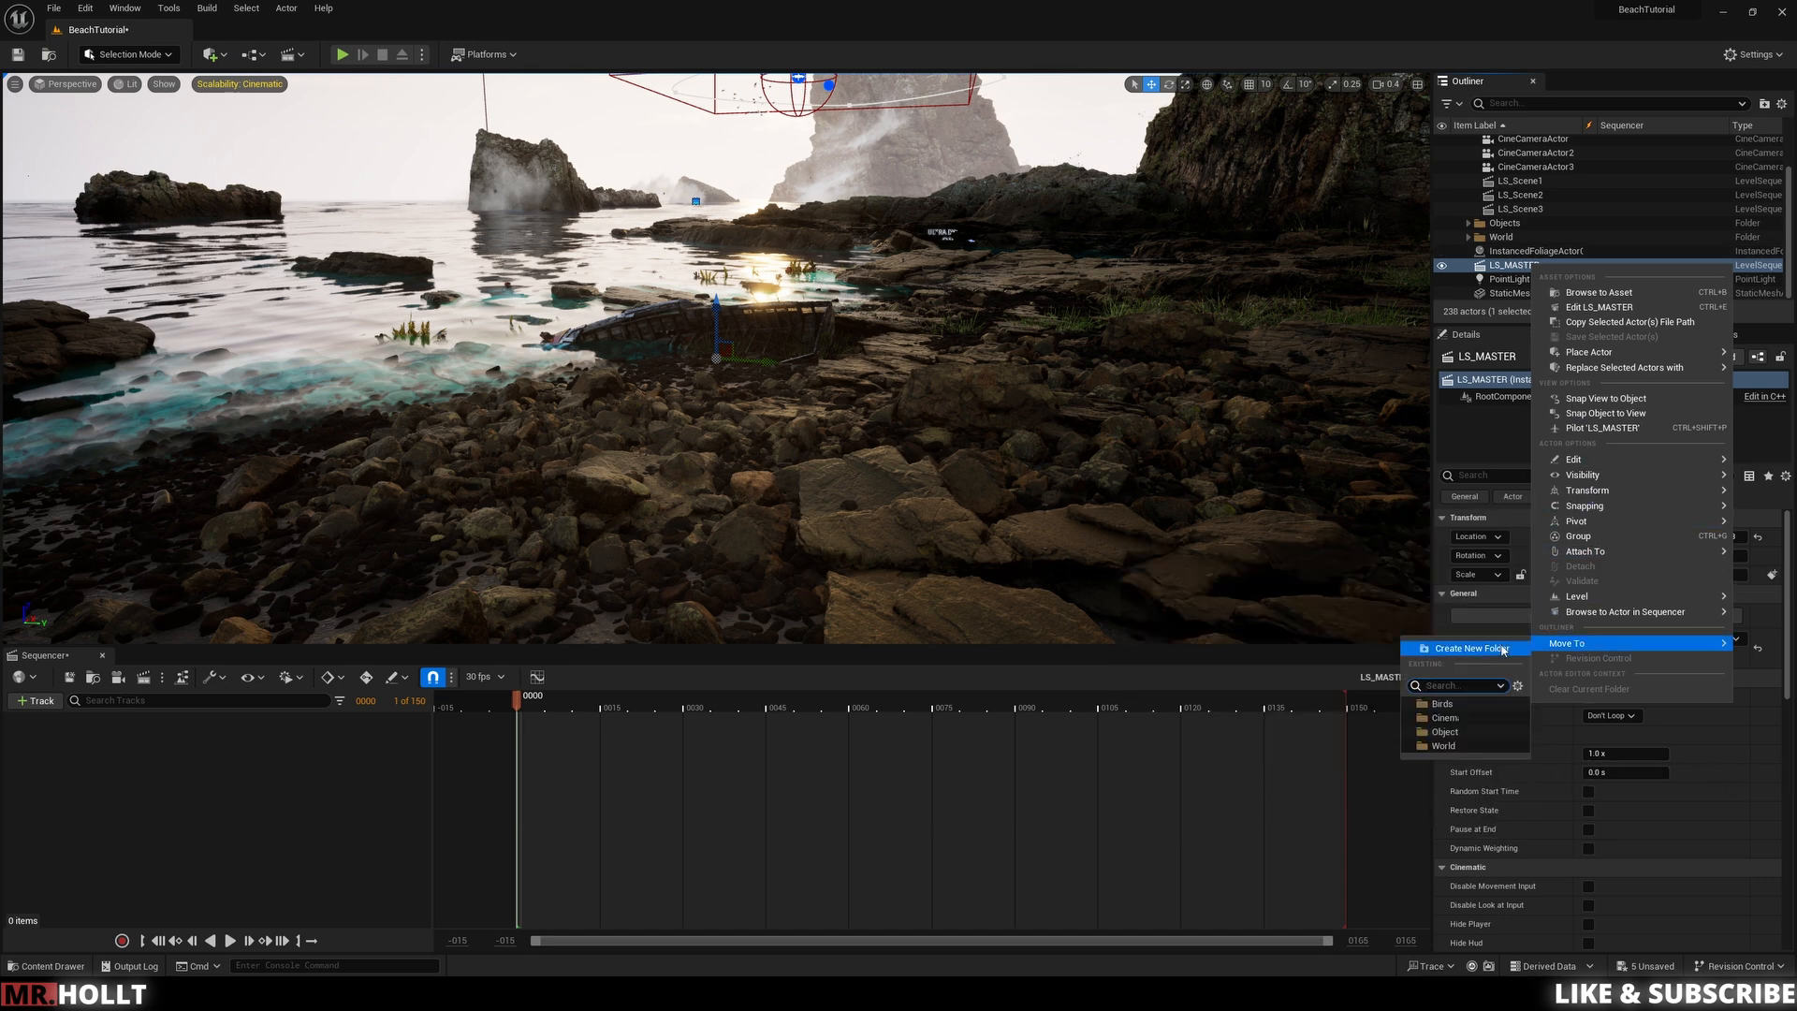
pyautogui.click(1445, 718)
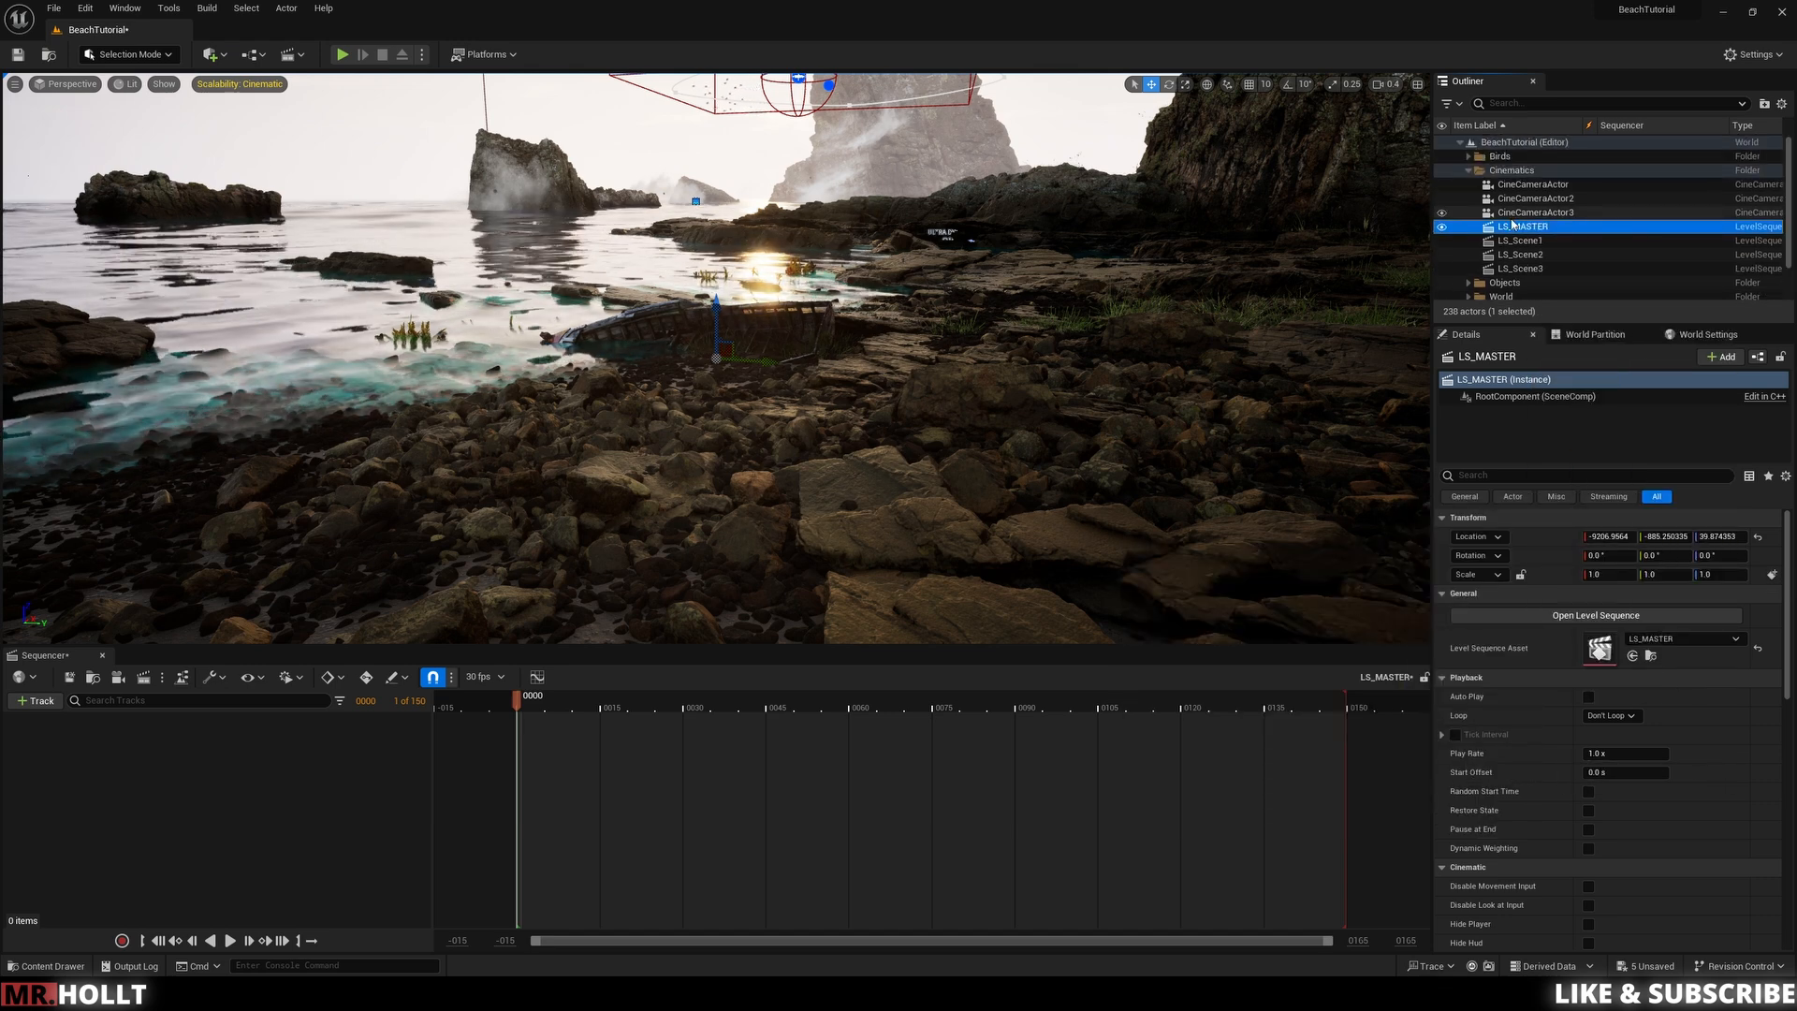
# Step: Add a Shot track to LS_MASTER and insert LS_Scene1 as its first shot
pyautogui.click(165, 778)
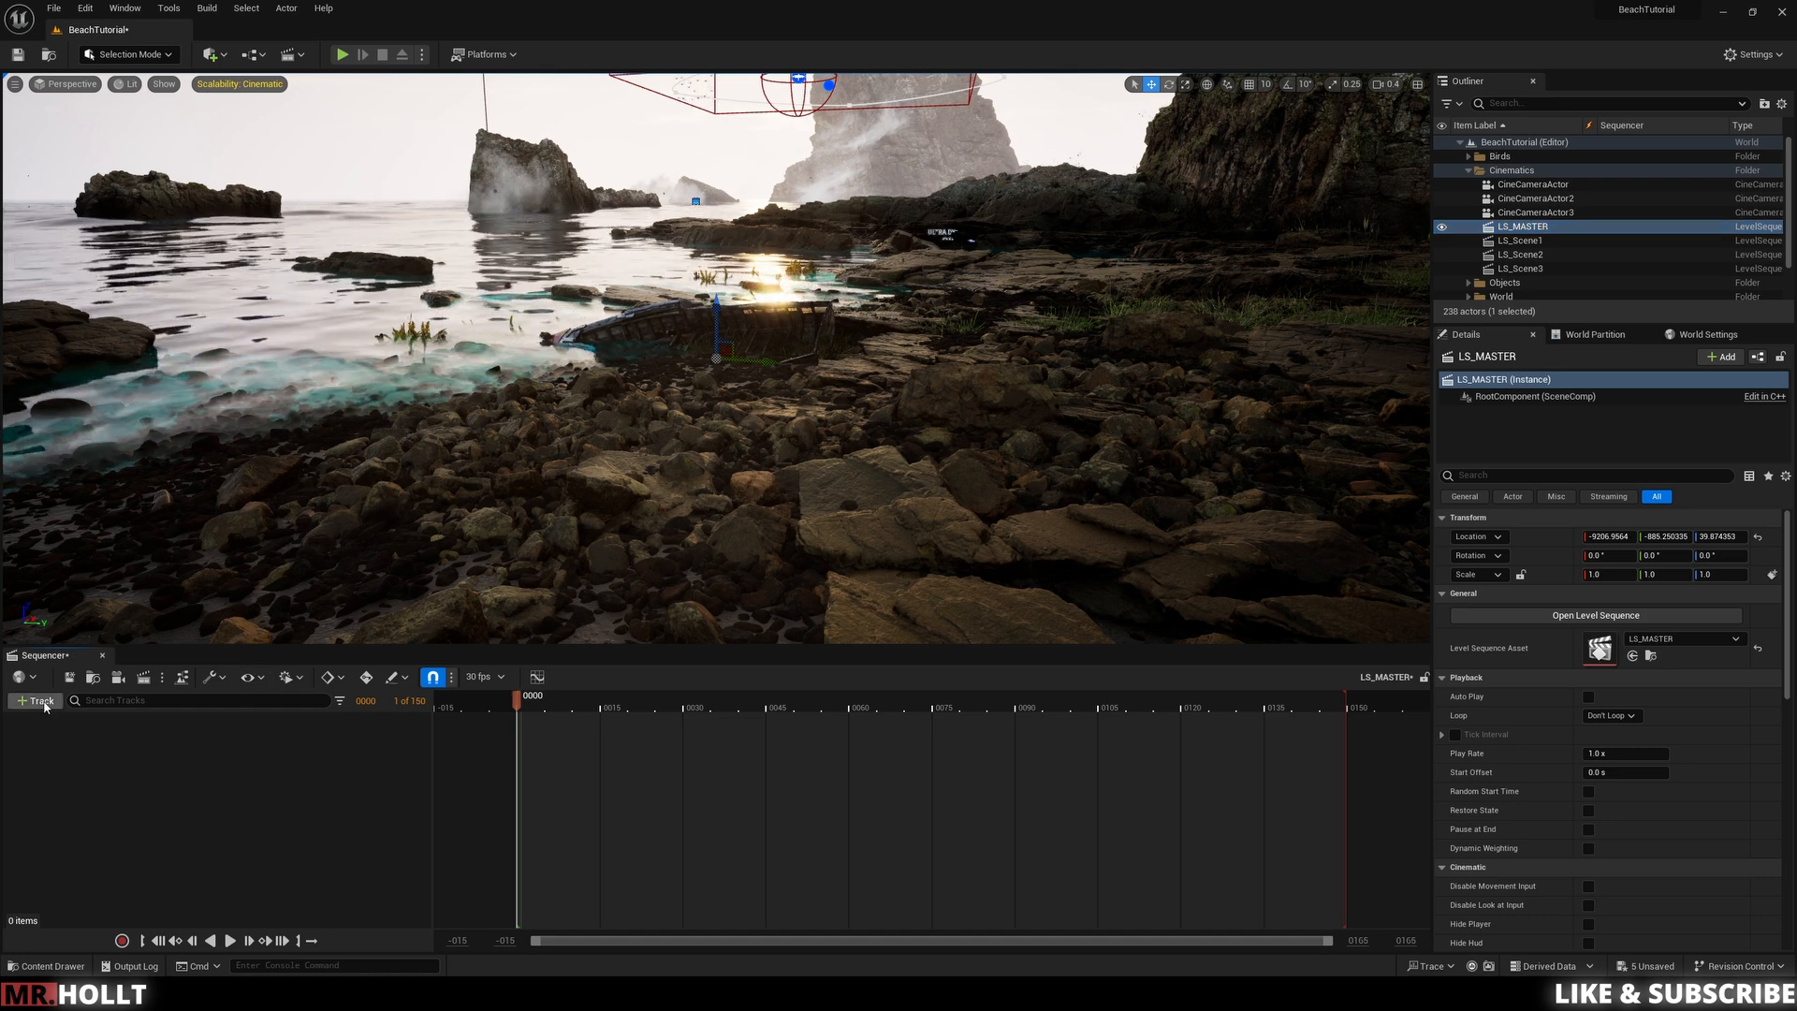
pyautogui.click(39, 701)
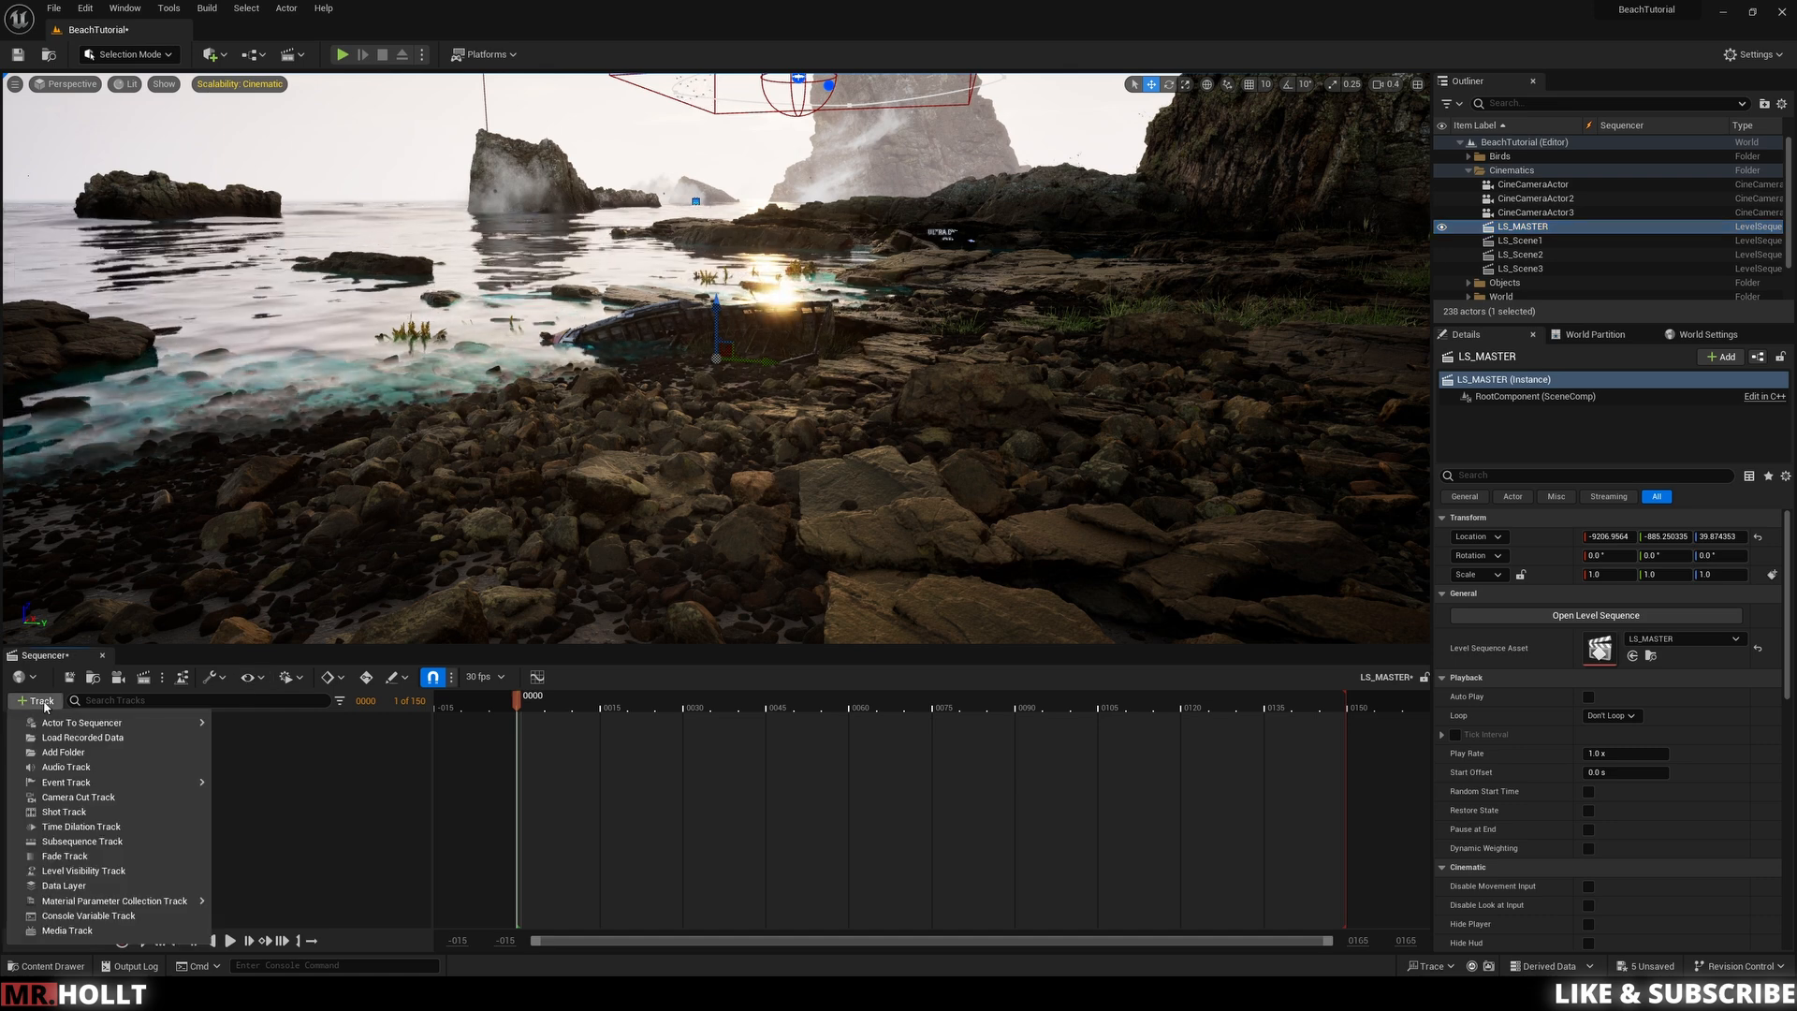
pyautogui.click(62, 814)
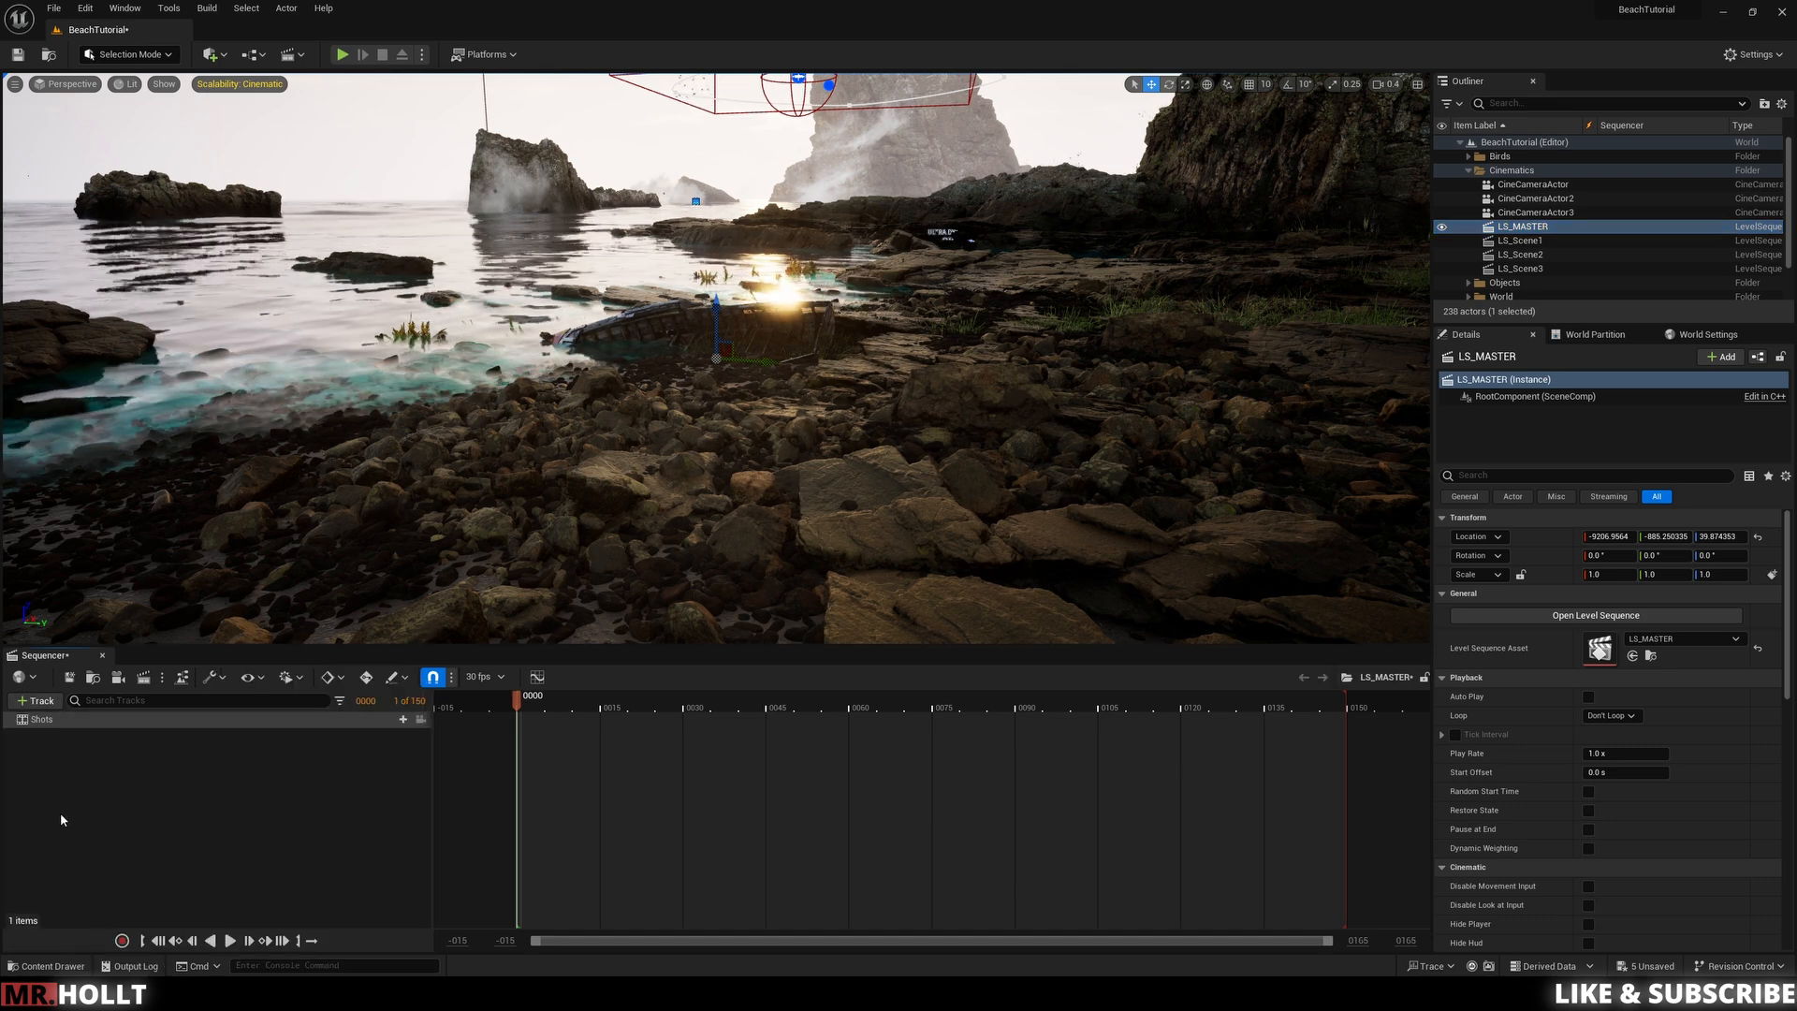
pyautogui.click(403, 720)
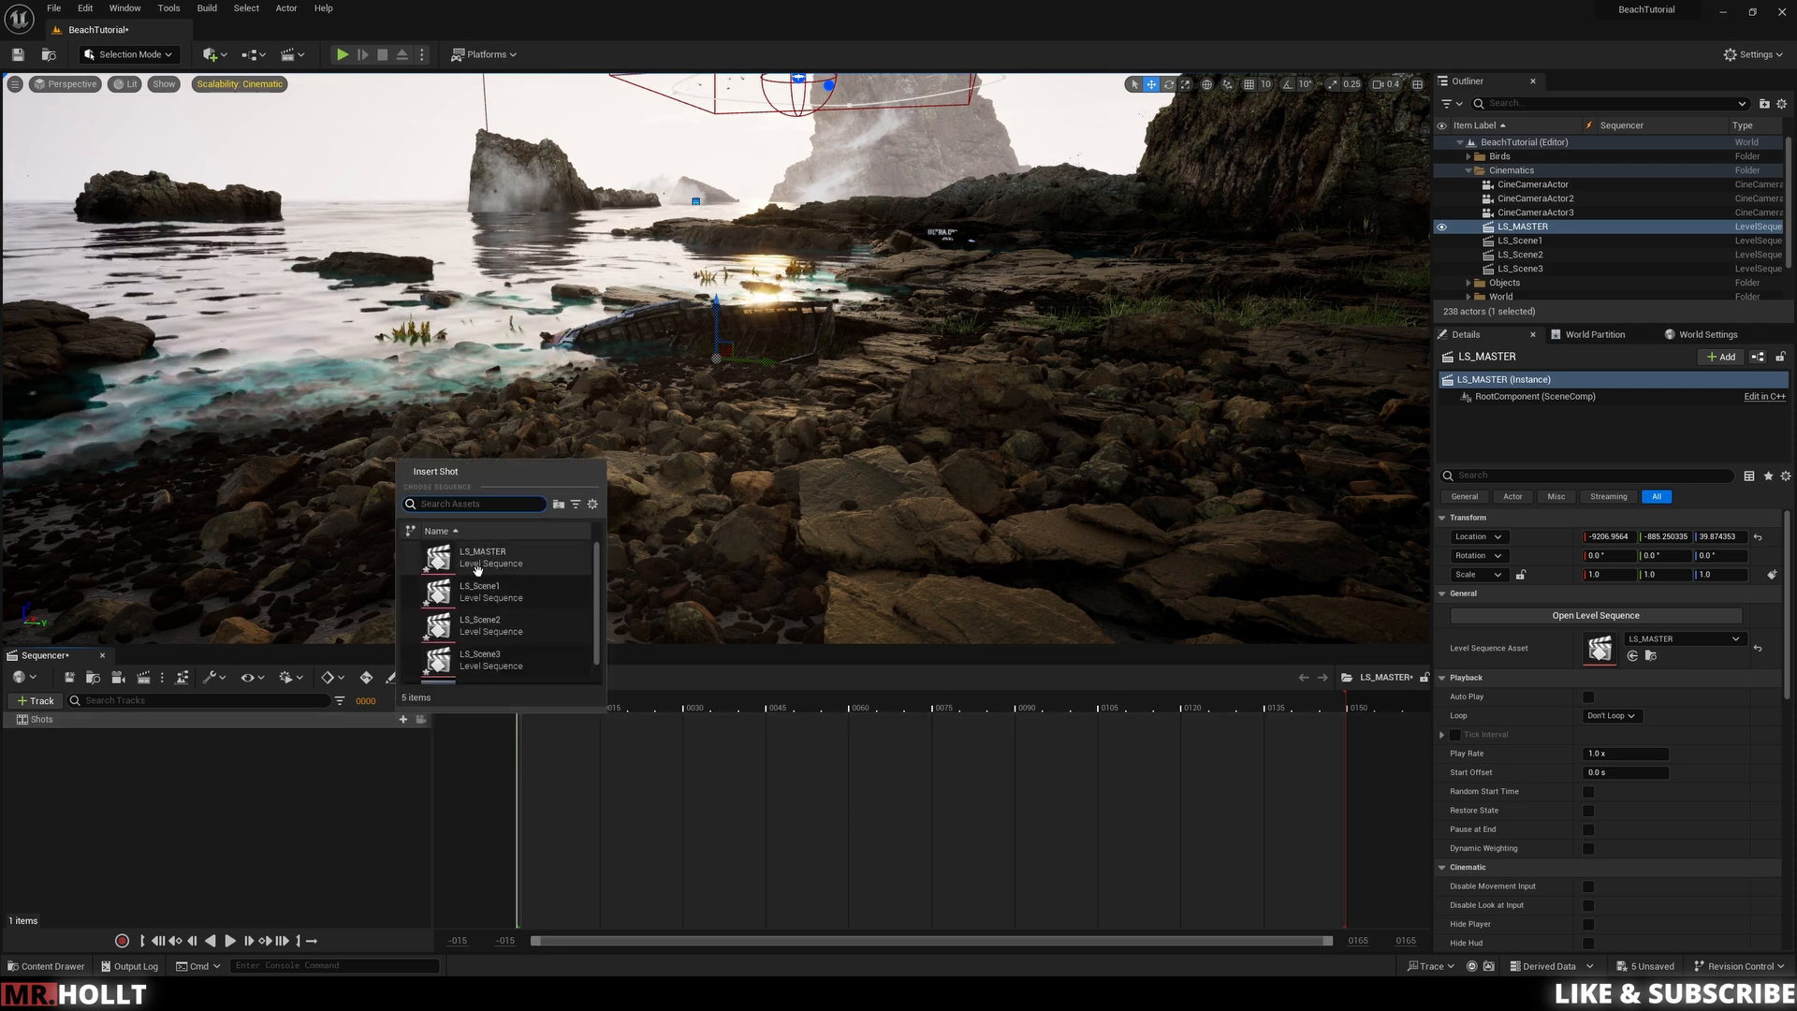
pyautogui.scroll(2, 501, 662)
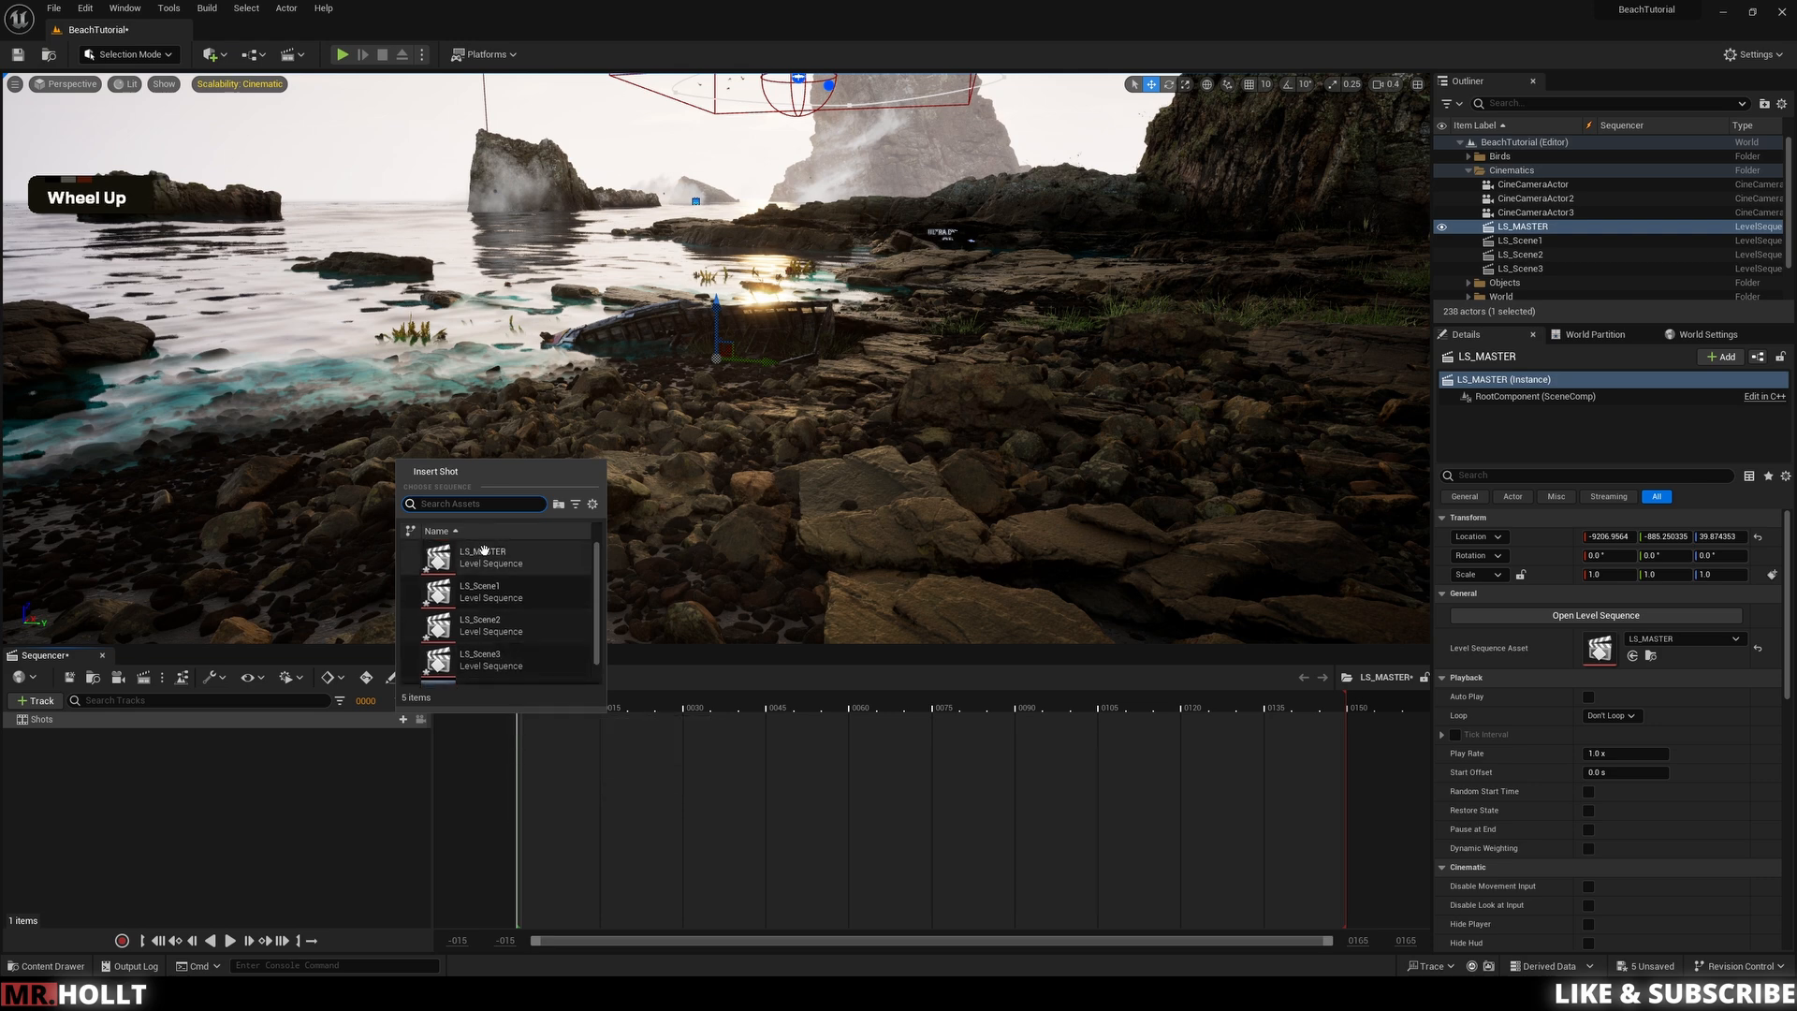
pyautogui.click(473, 592)
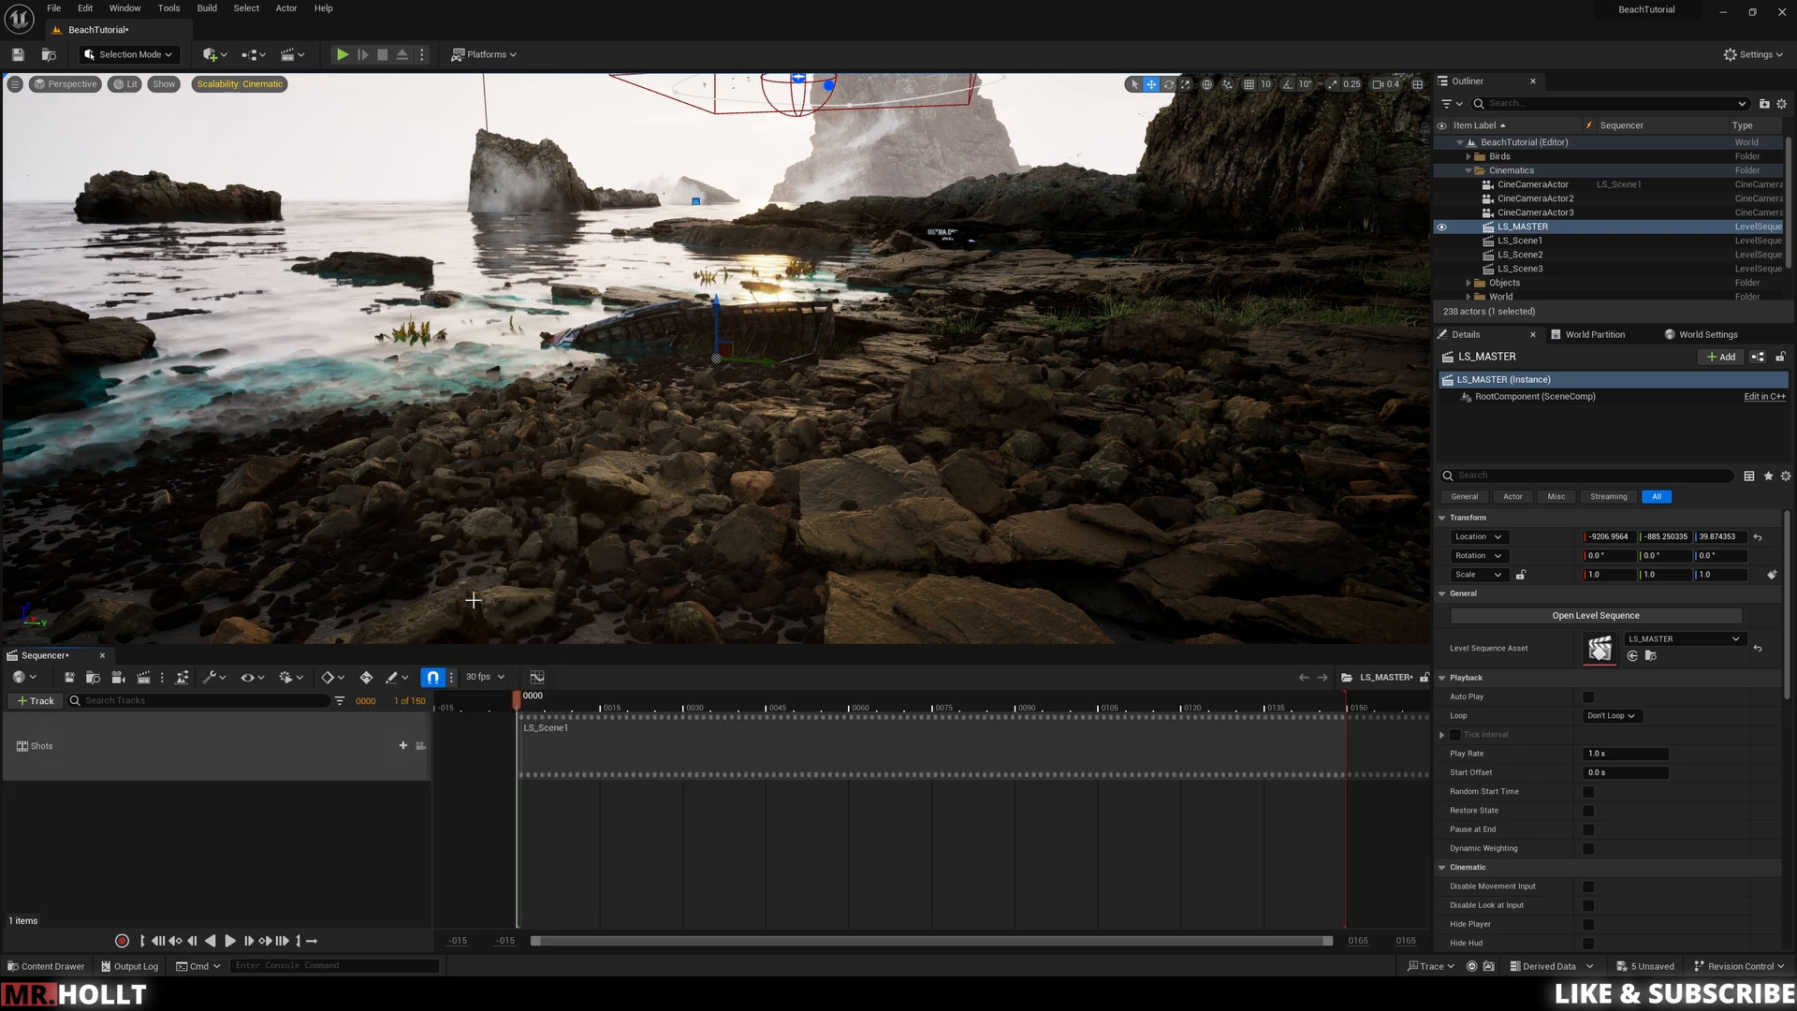
# Step: Insert LS_Scene2 as a shot and place it right after LS_Scene1
pyautogui.keyDown('ctrl'); pyautogui.scroll(-5, 545, 712); pyautogui.keyUp('ctrl')
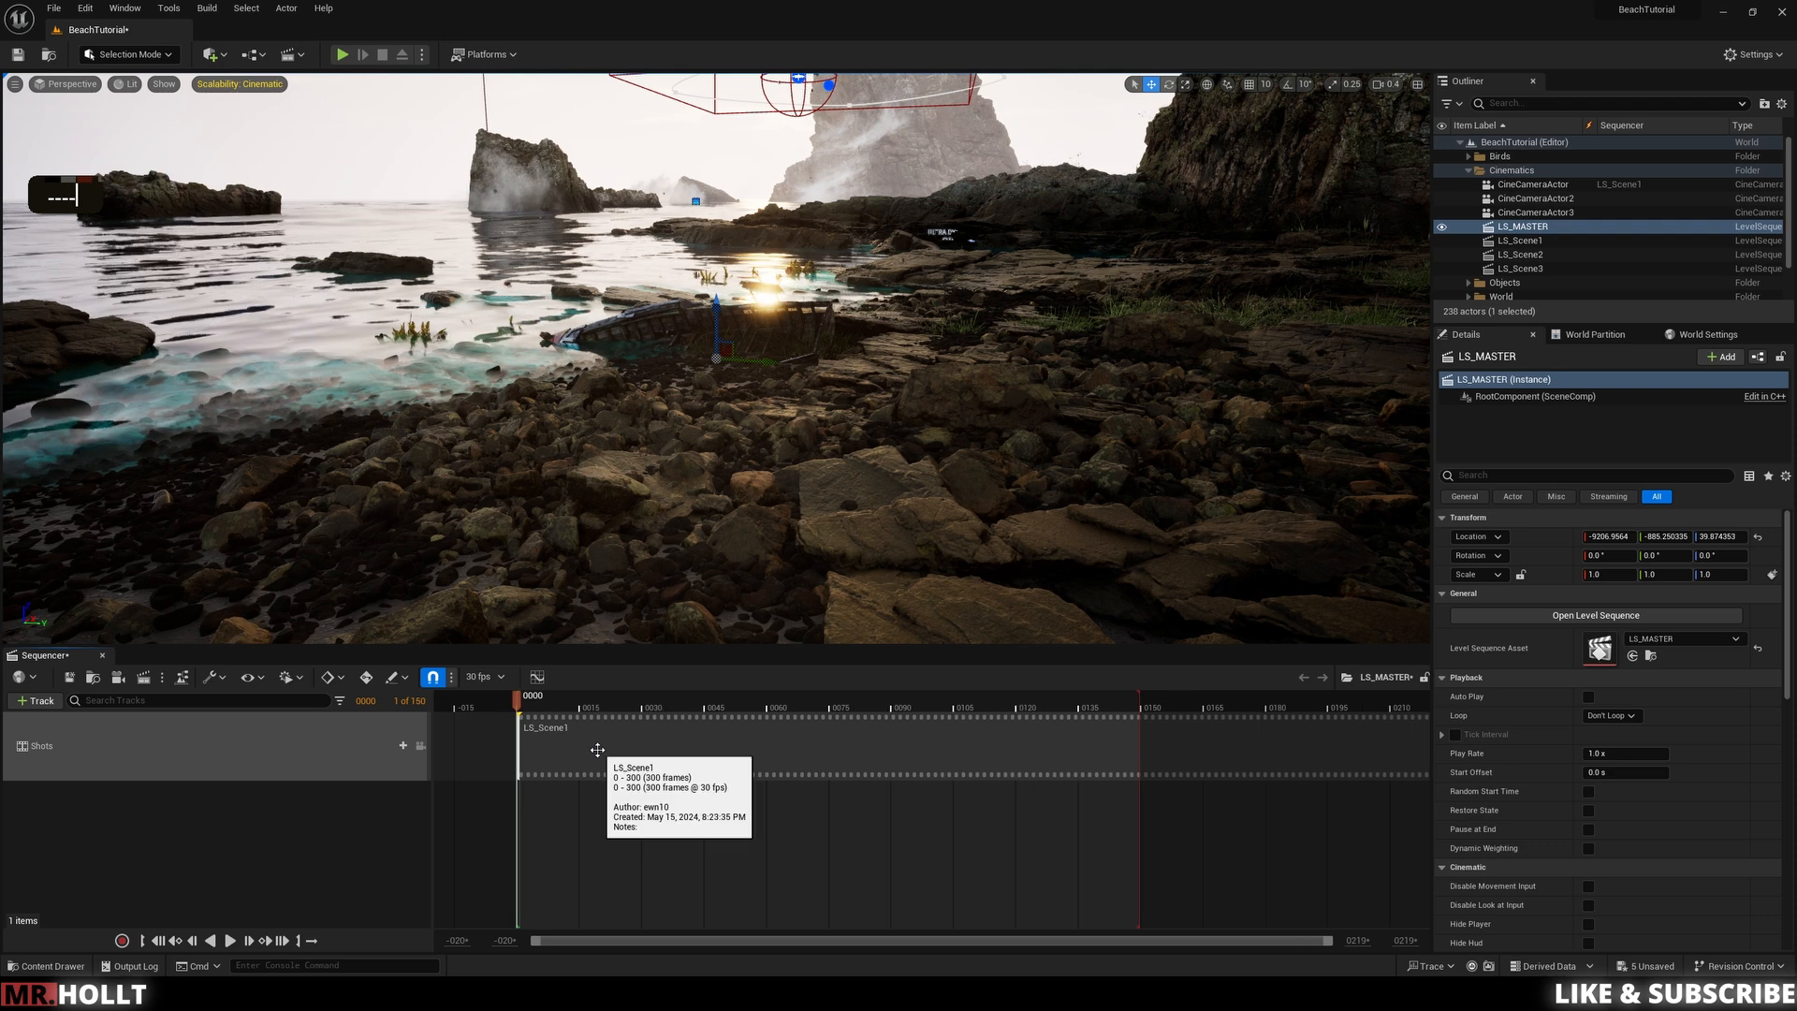
pyautogui.keyDown('ctrl'); pyautogui.scroll(-4, 549, 738); pyautogui.keyUp('ctrl')
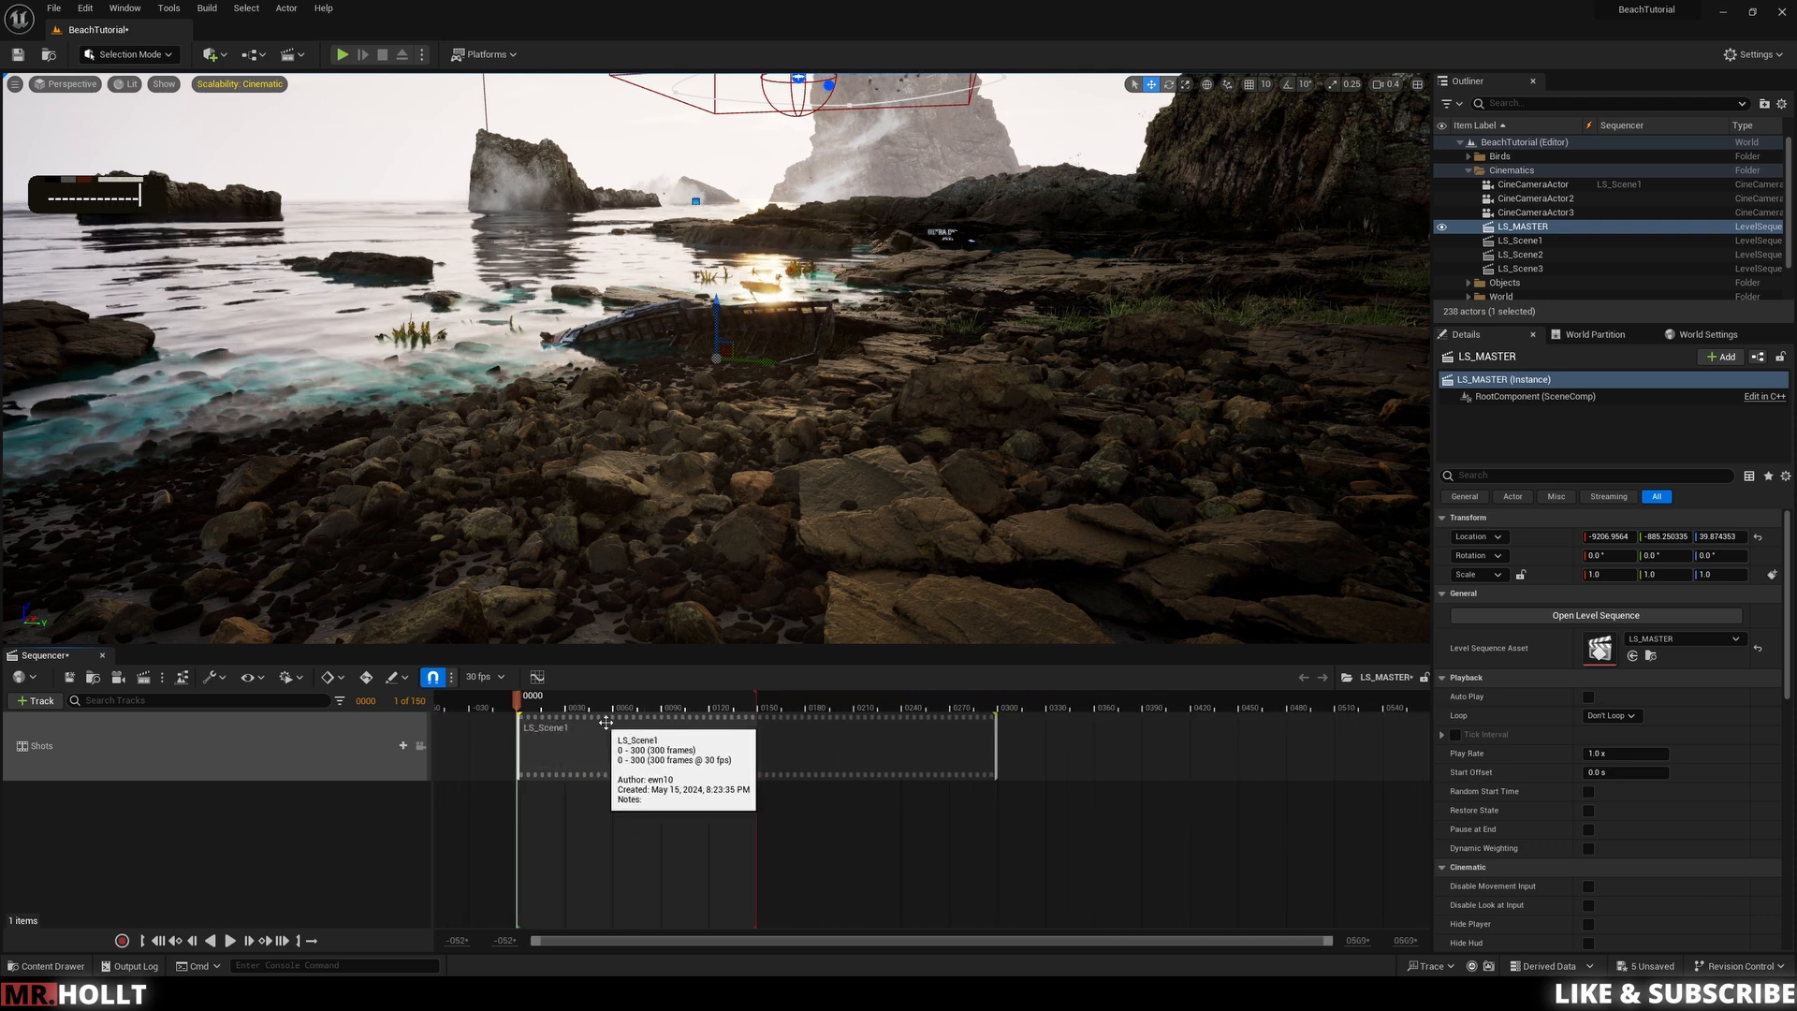
pyautogui.moveTo(683, 701); pyautogui.dragTo(1356, 702)
pyautogui.keyDown('ctrl'); pyautogui.scroll(-3, 1288, 727); pyautogui.keyUp('ctrl')
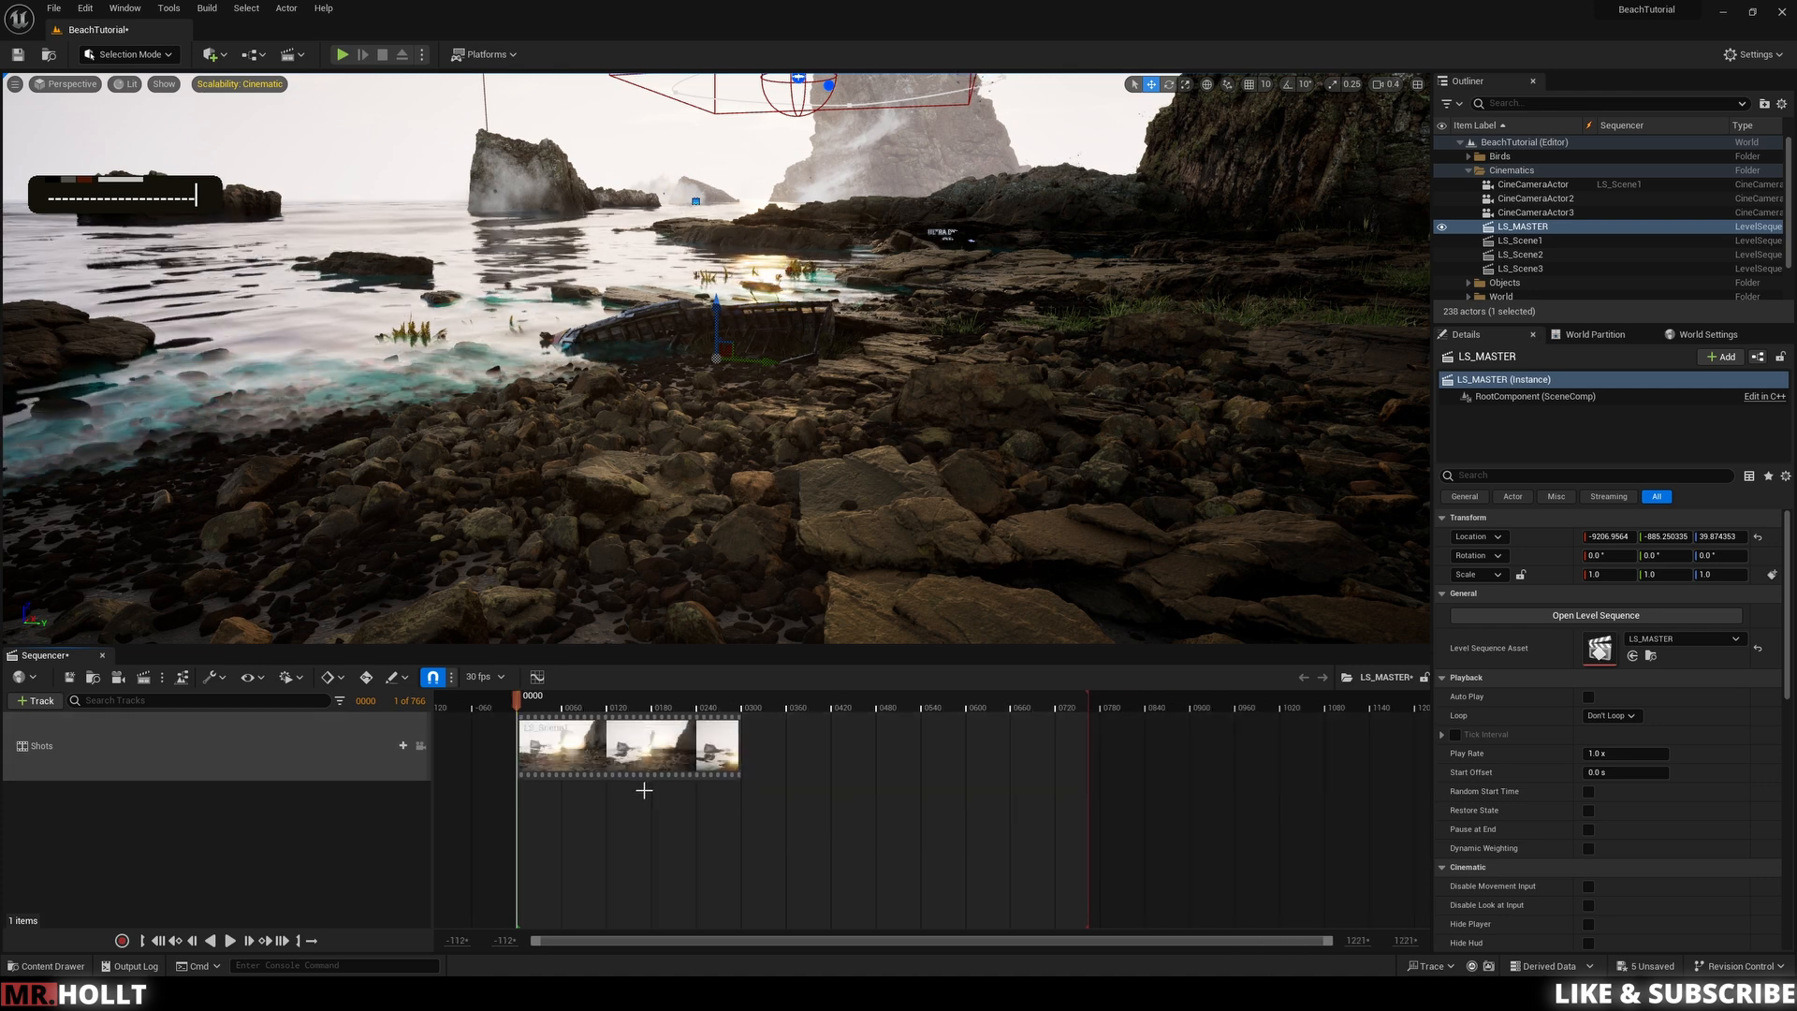
pyautogui.click(403, 747)
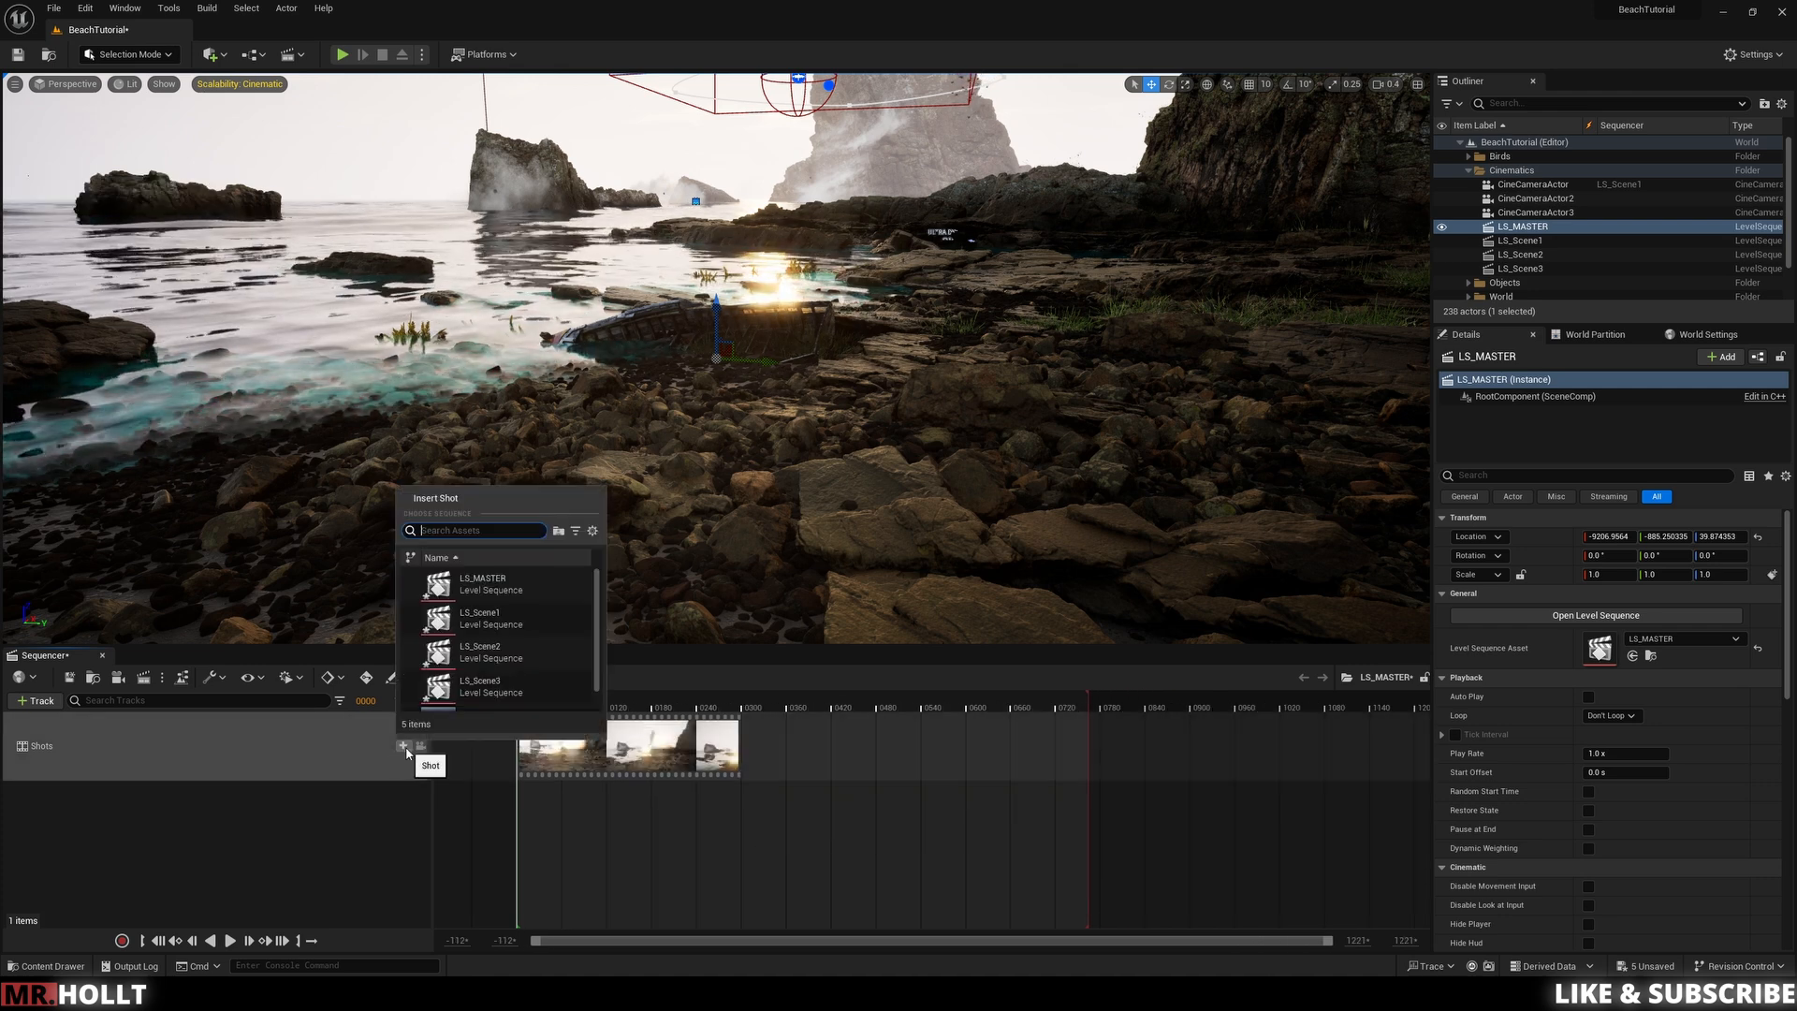
pyautogui.click(475, 650)
pyautogui.moveTo(533, 831); pyautogui.dragTo(756, 744)
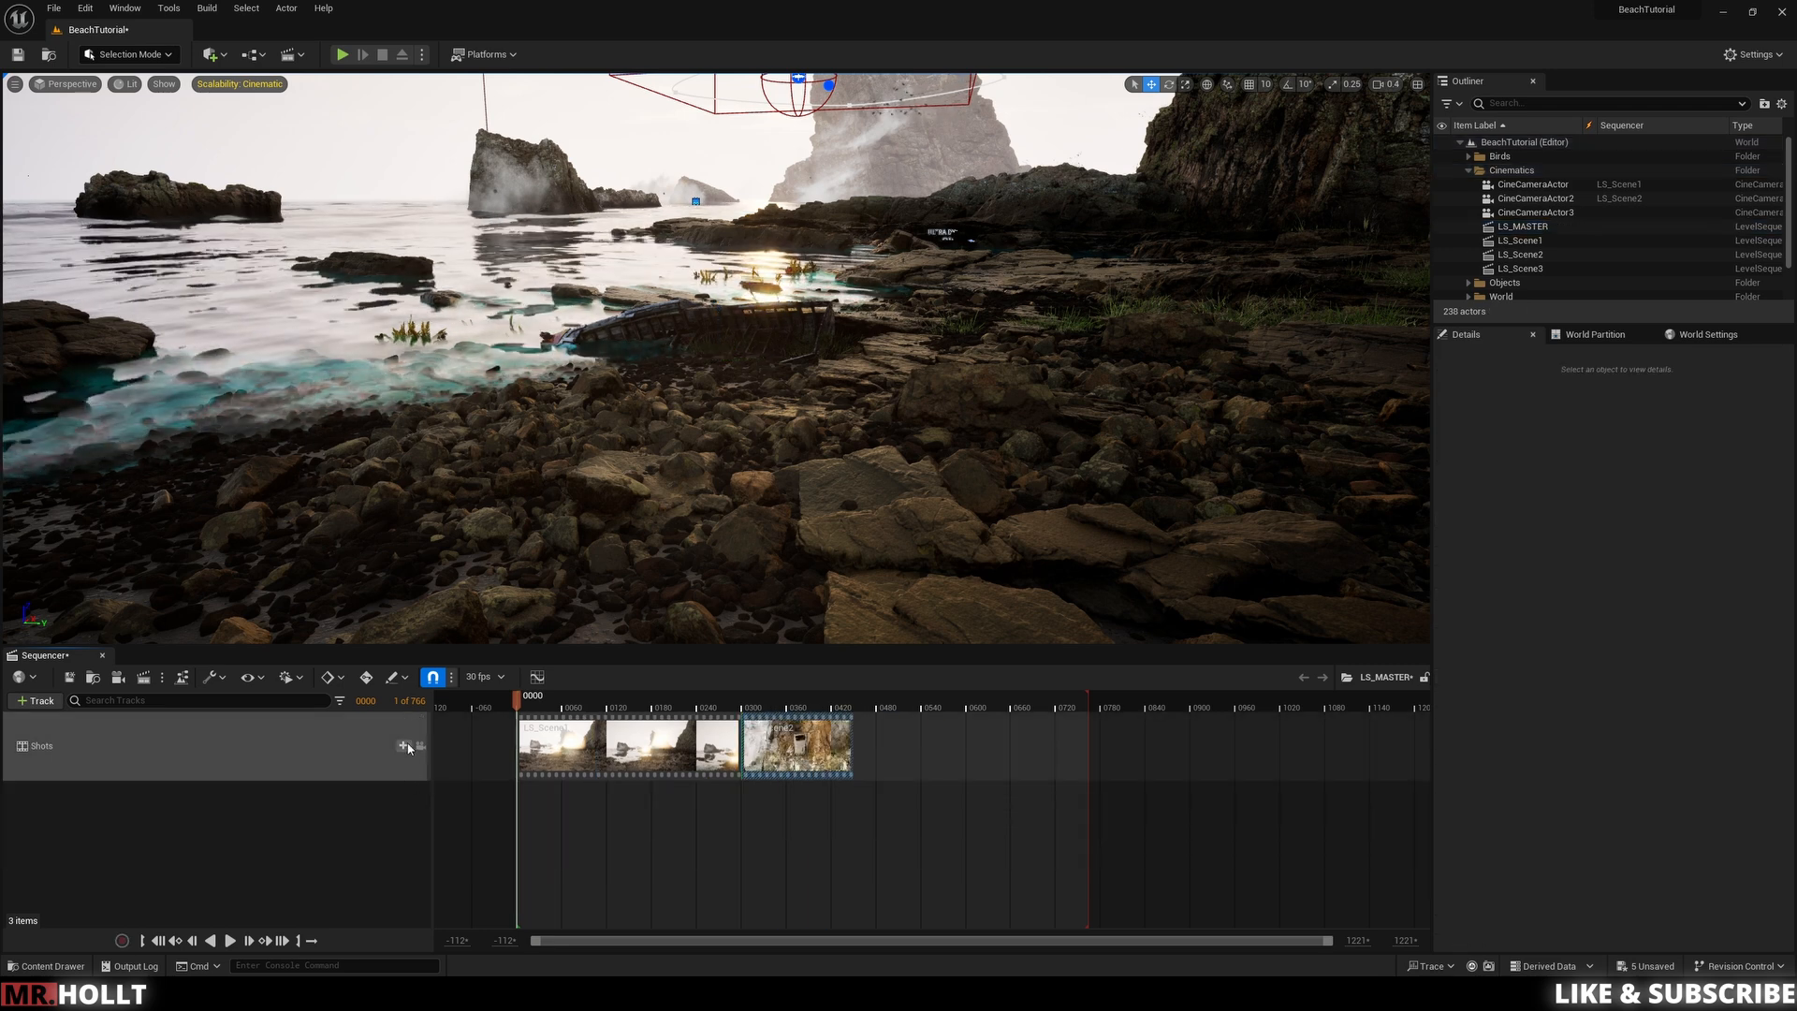
# Step: Insert LS_Scene3 as a shot and place it right after LS_Scene2
pyautogui.click(402, 746)
pyautogui.click(479, 686)
pyautogui.moveTo(614, 830); pyautogui.dragTo(955, 756)
# Step: Scrub and play the master sequence to review the three shots in order
pyautogui.click(721, 704)
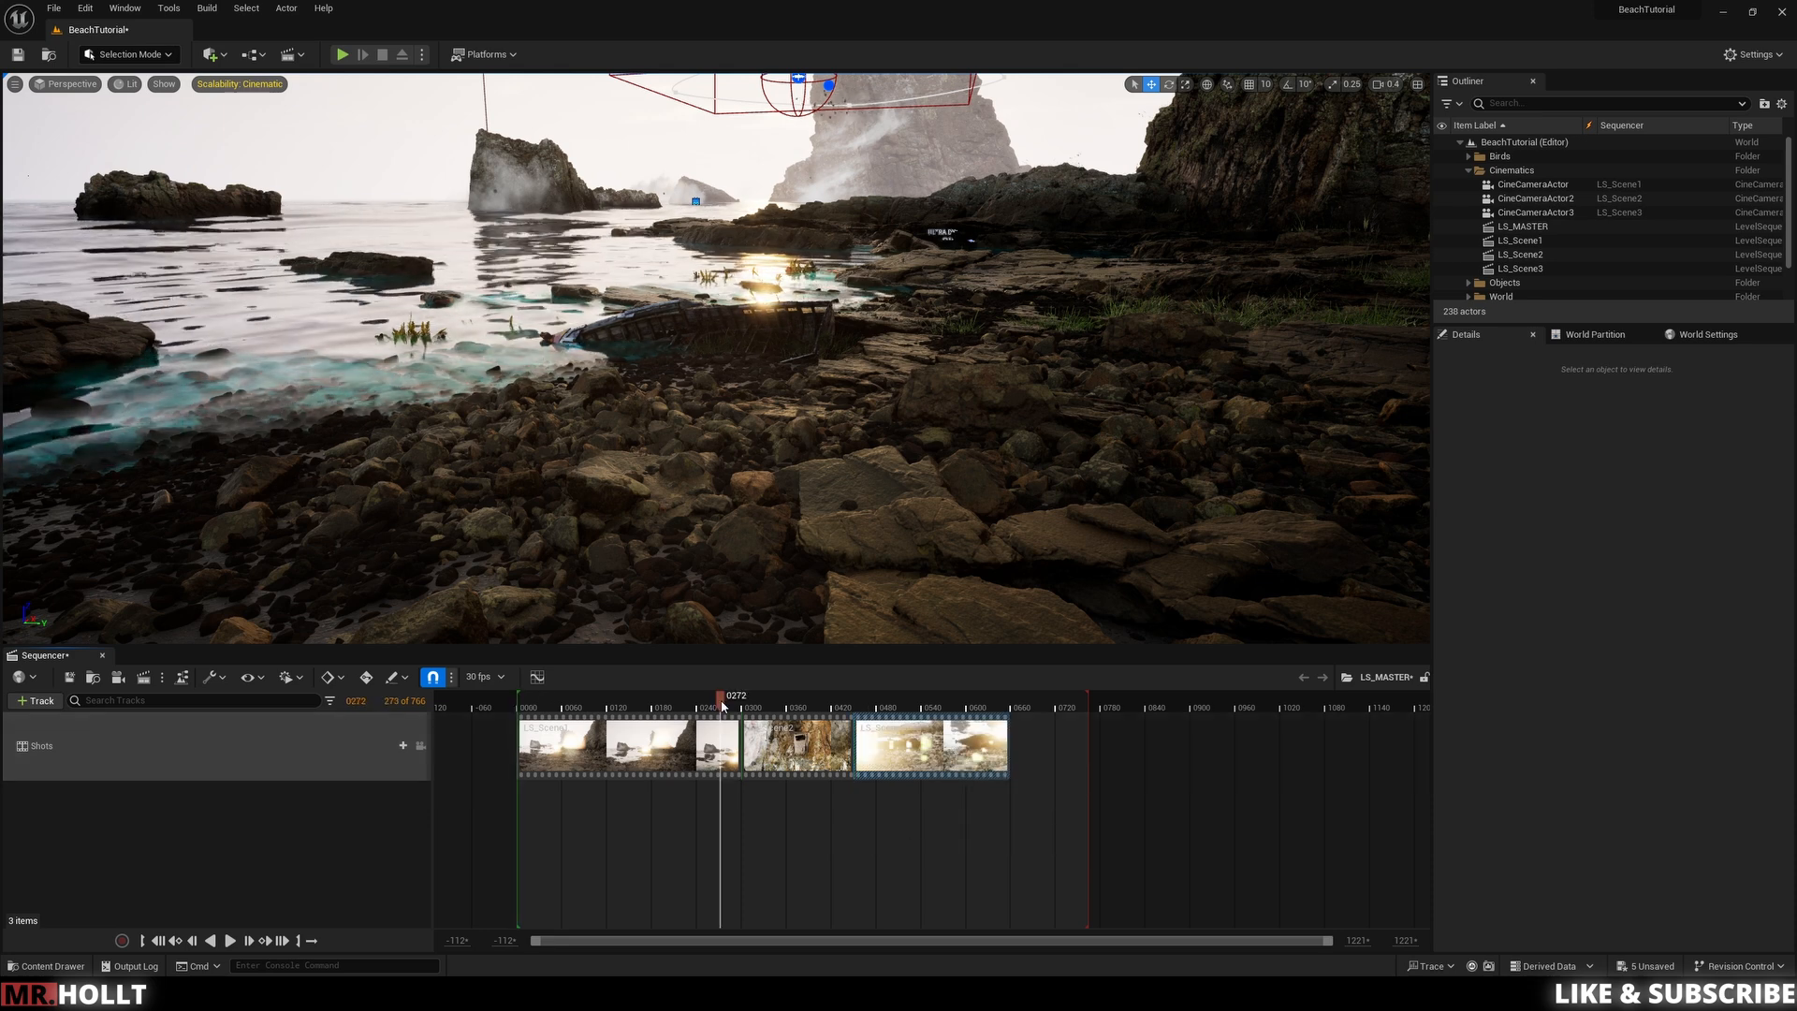
pyautogui.moveTo(517, 708); pyautogui.dragTo(516, 709)
pyautogui.press('space')
pyautogui.moveTo(644, 703); pyautogui.dragTo(736, 705)
pyautogui.press('space')
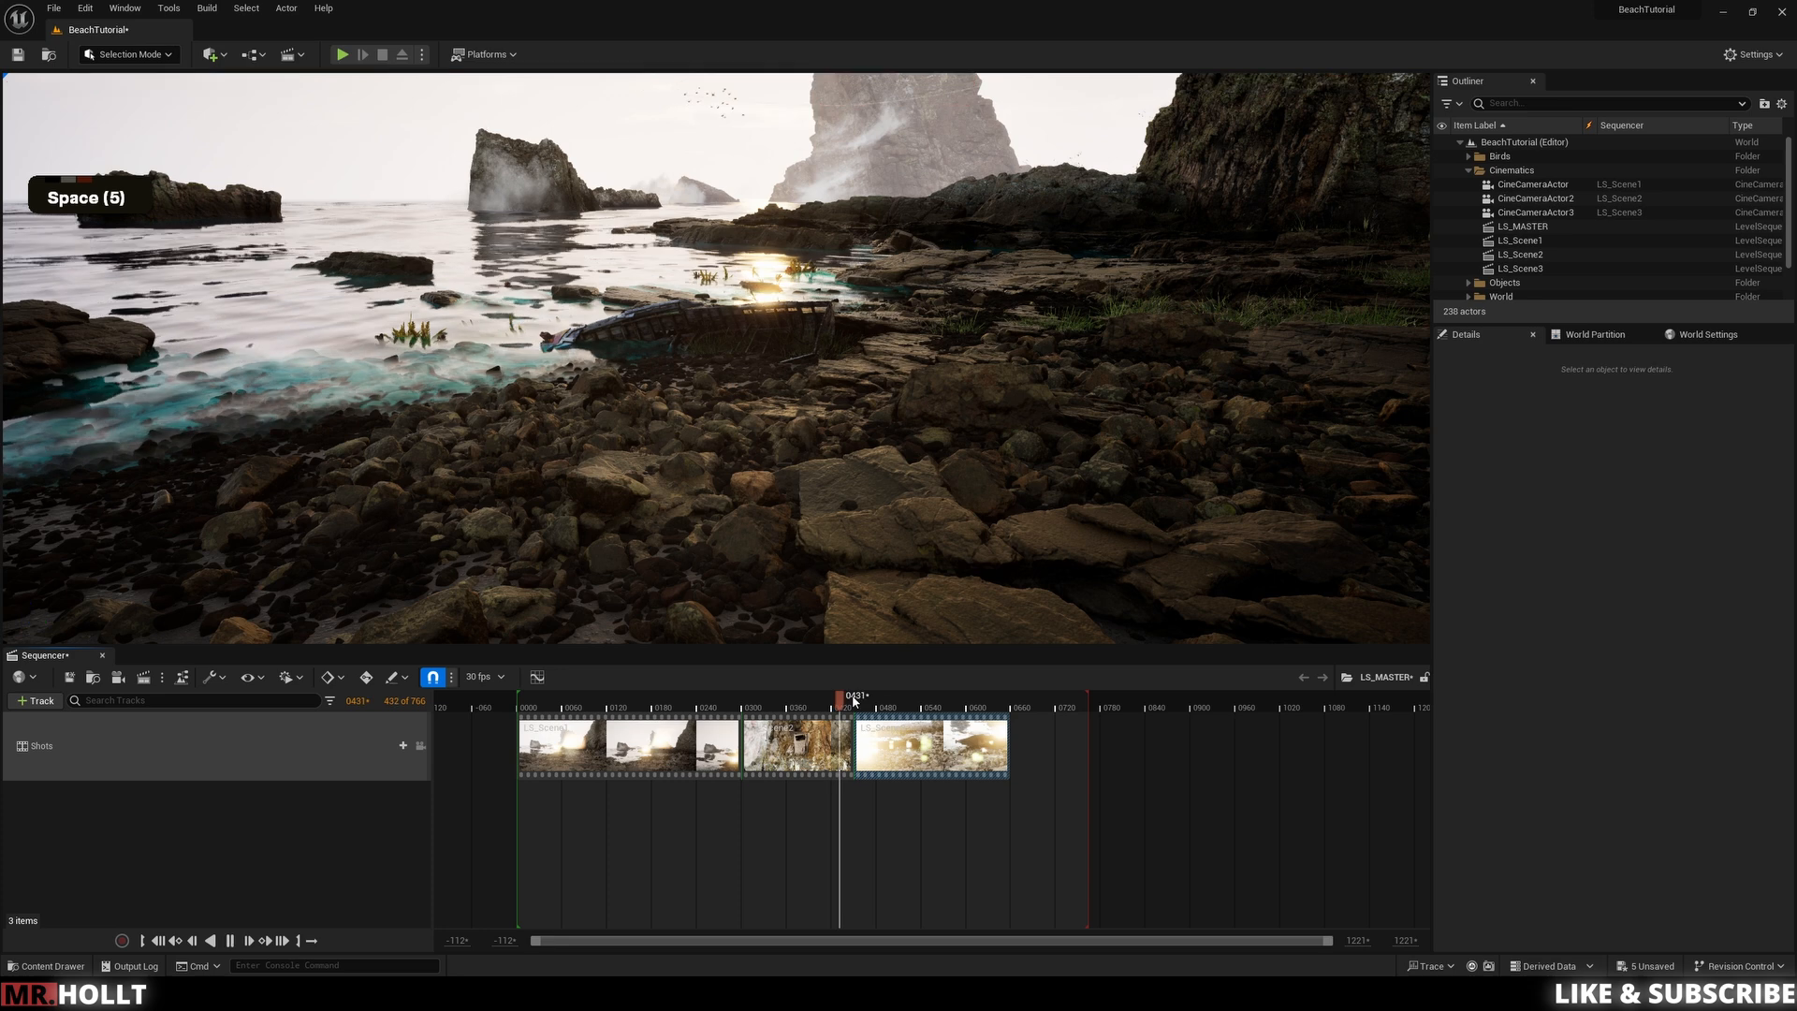
pyautogui.press('space')
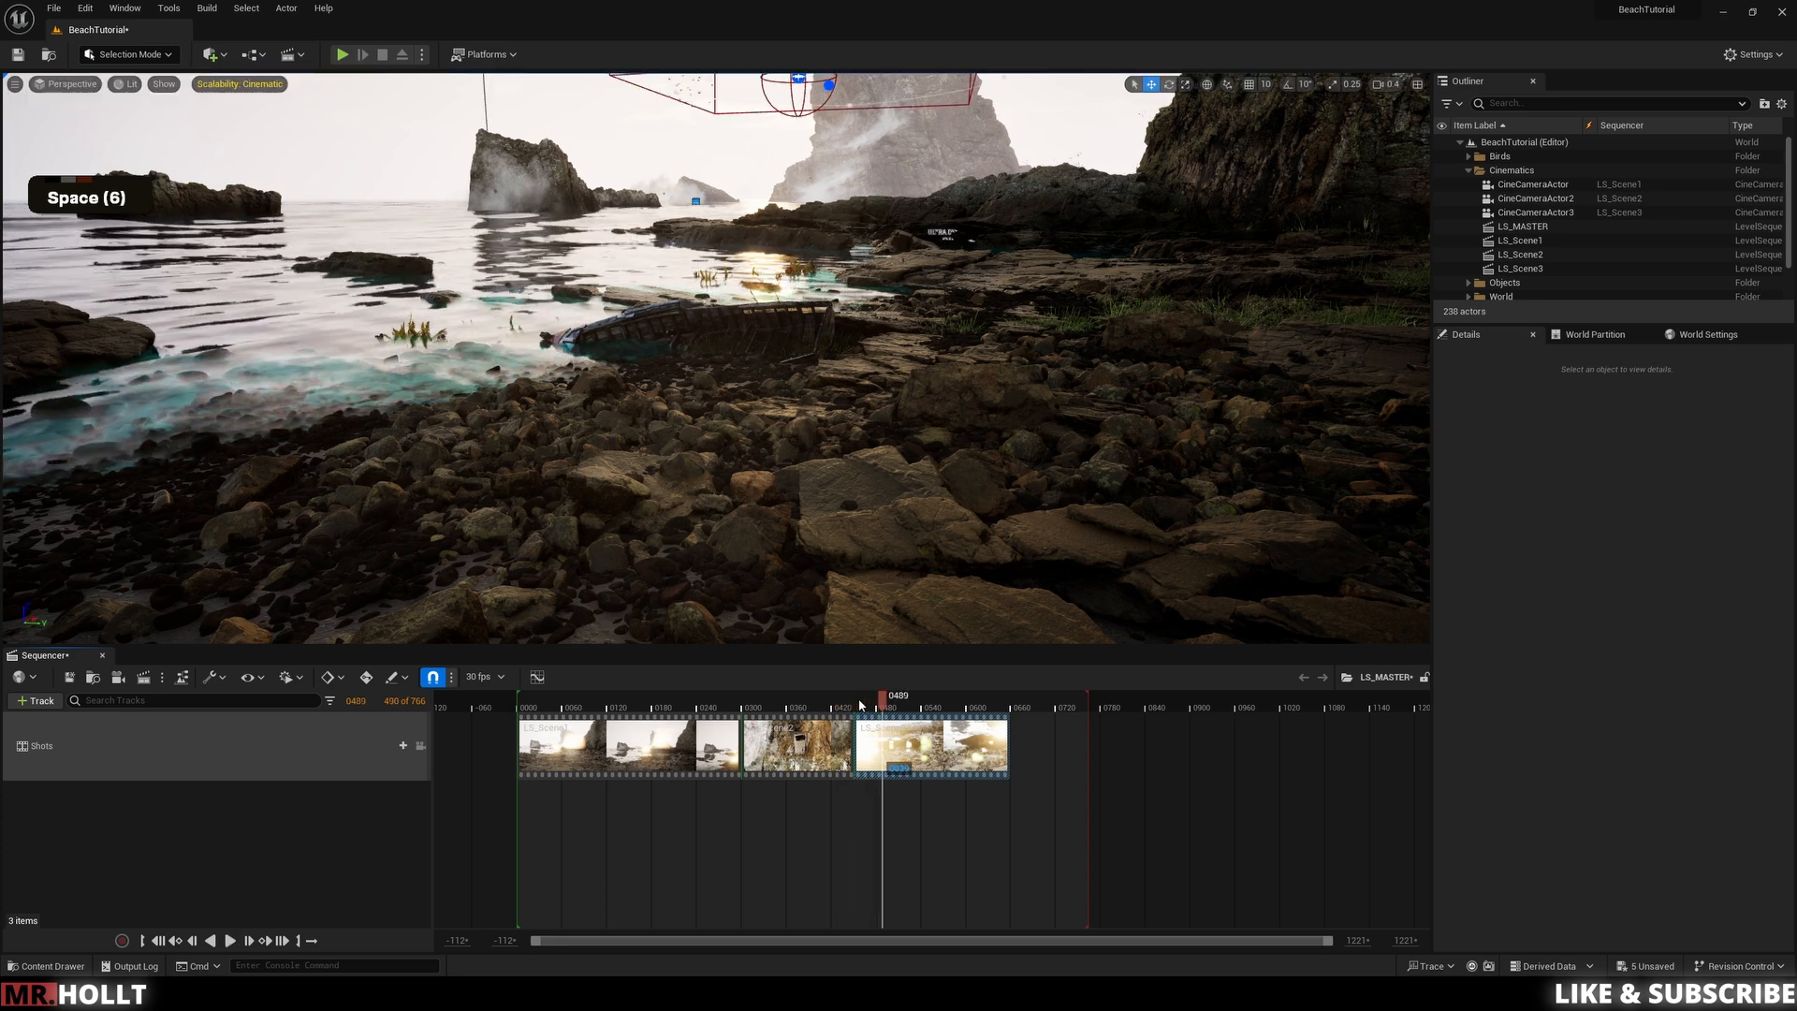
pyautogui.press('space')
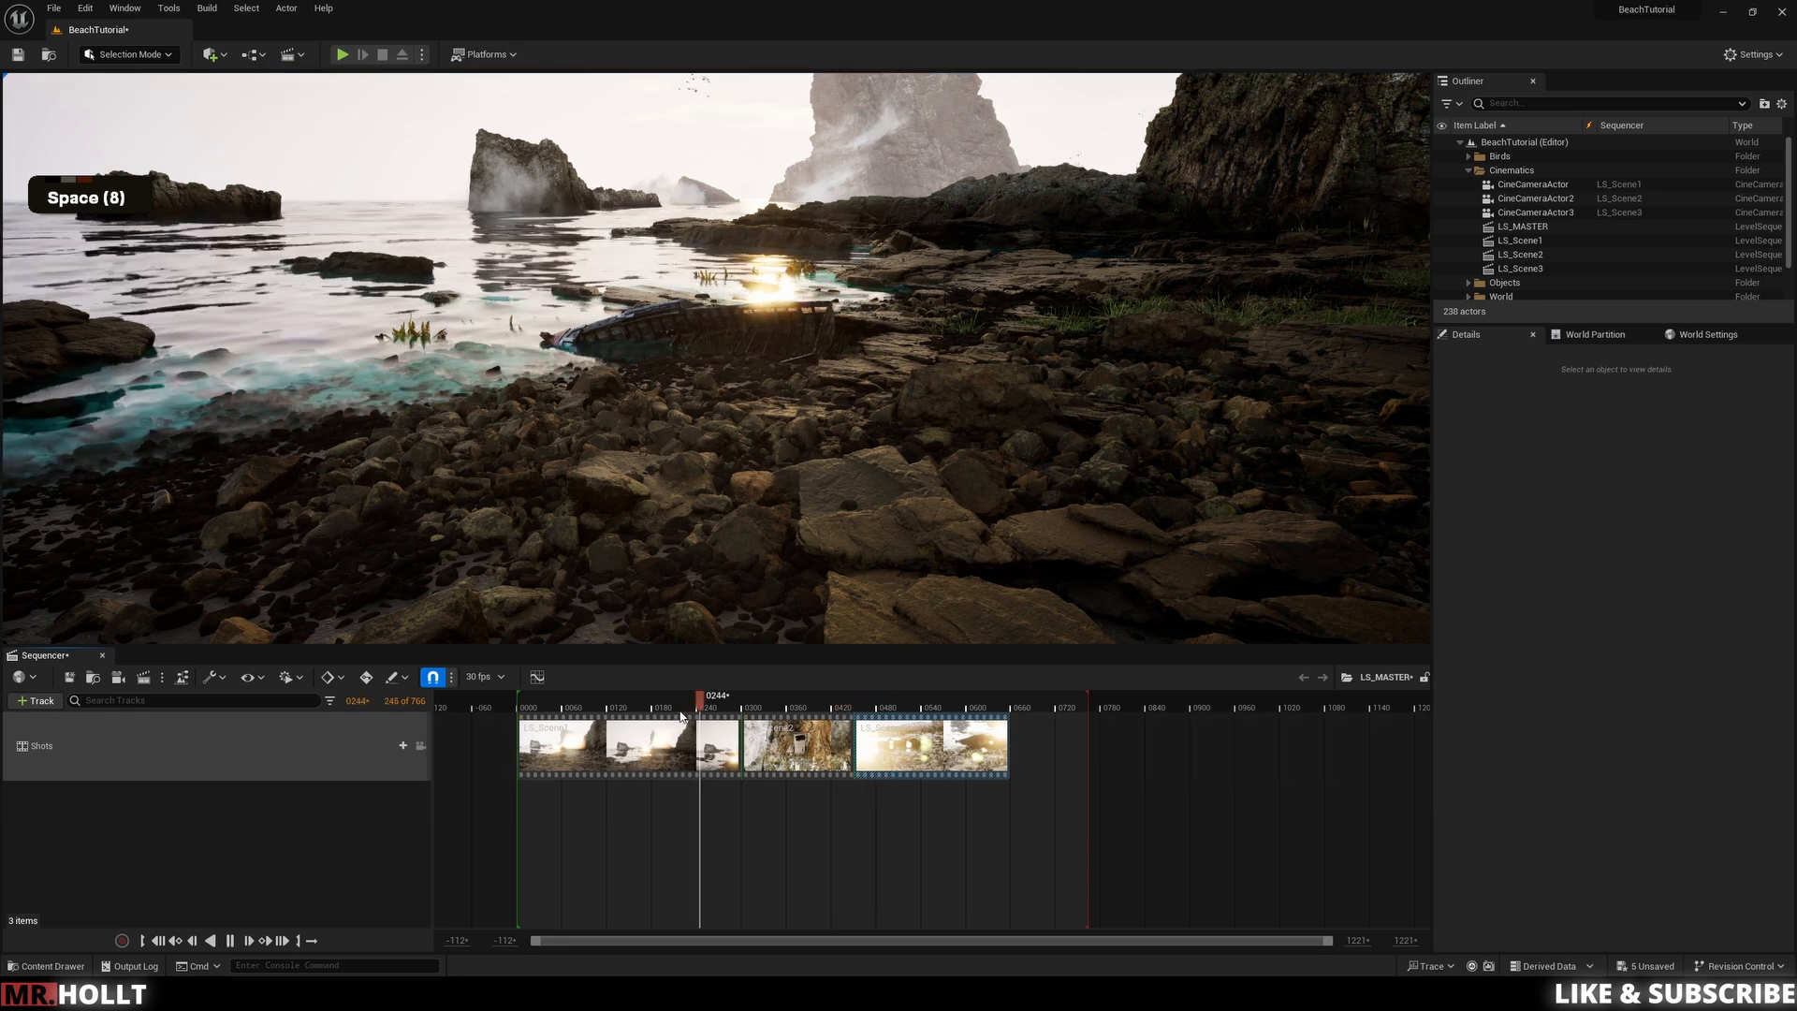
pyautogui.press('space')
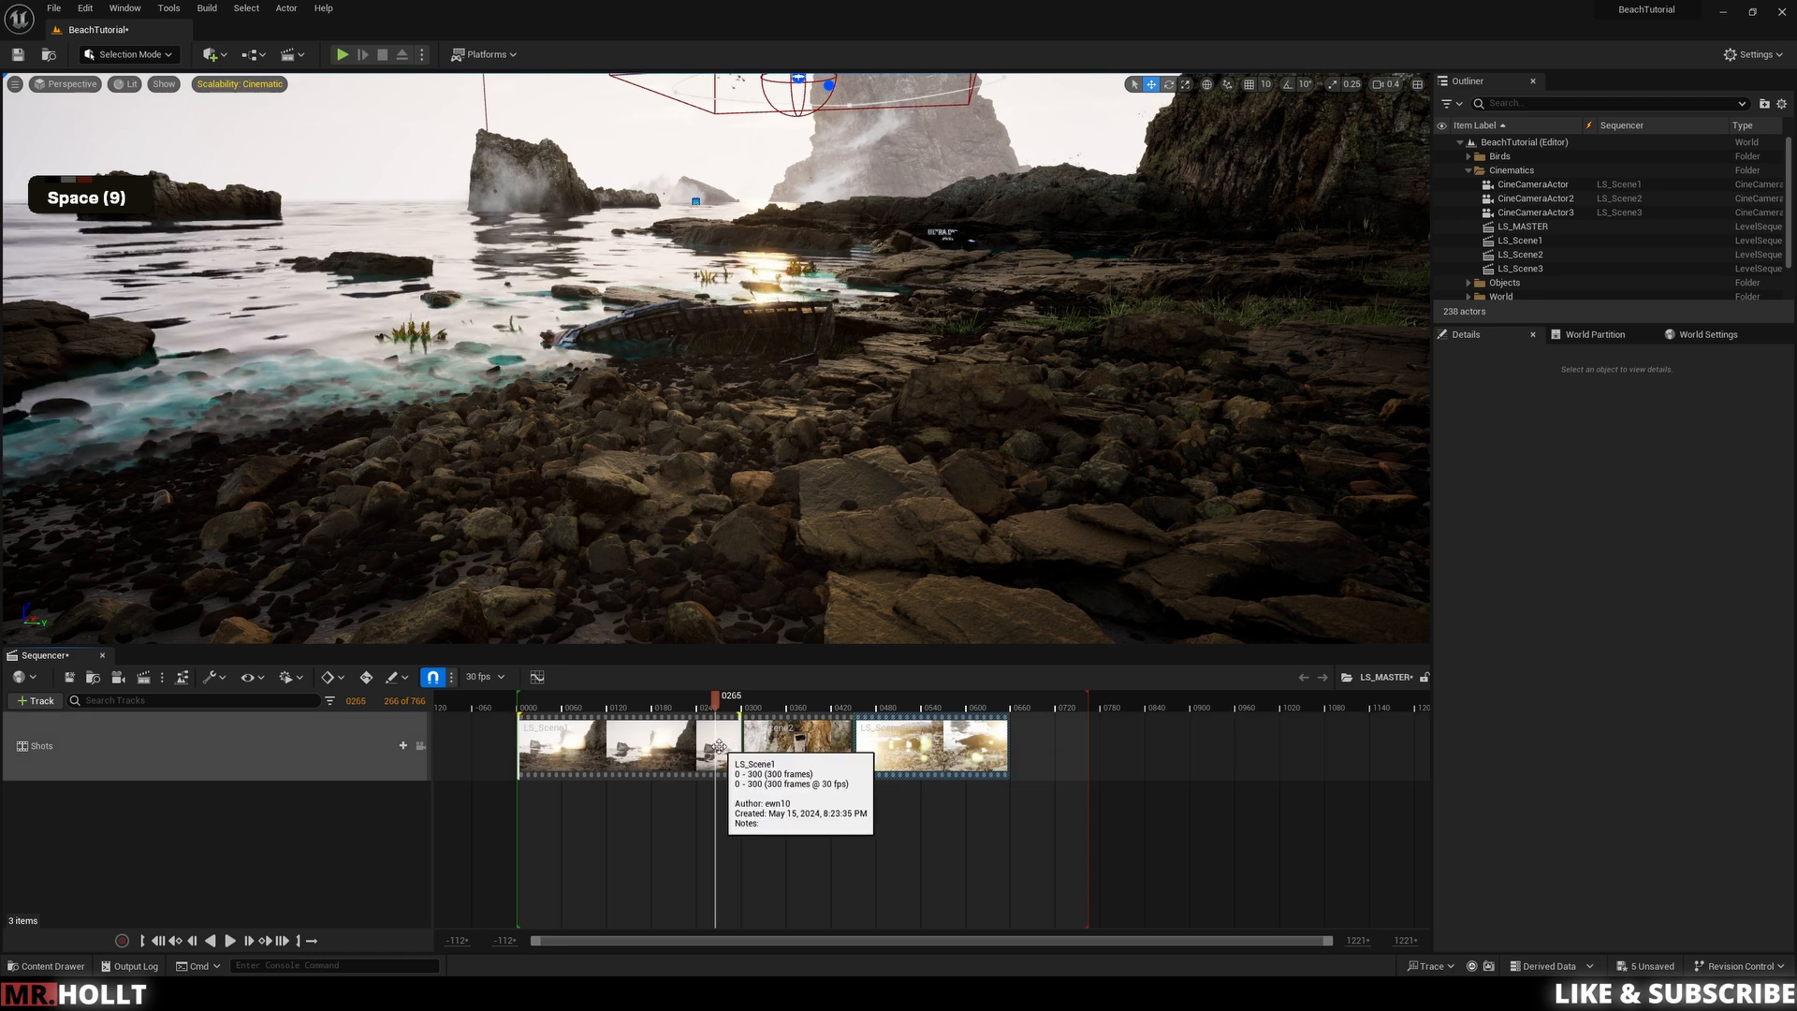